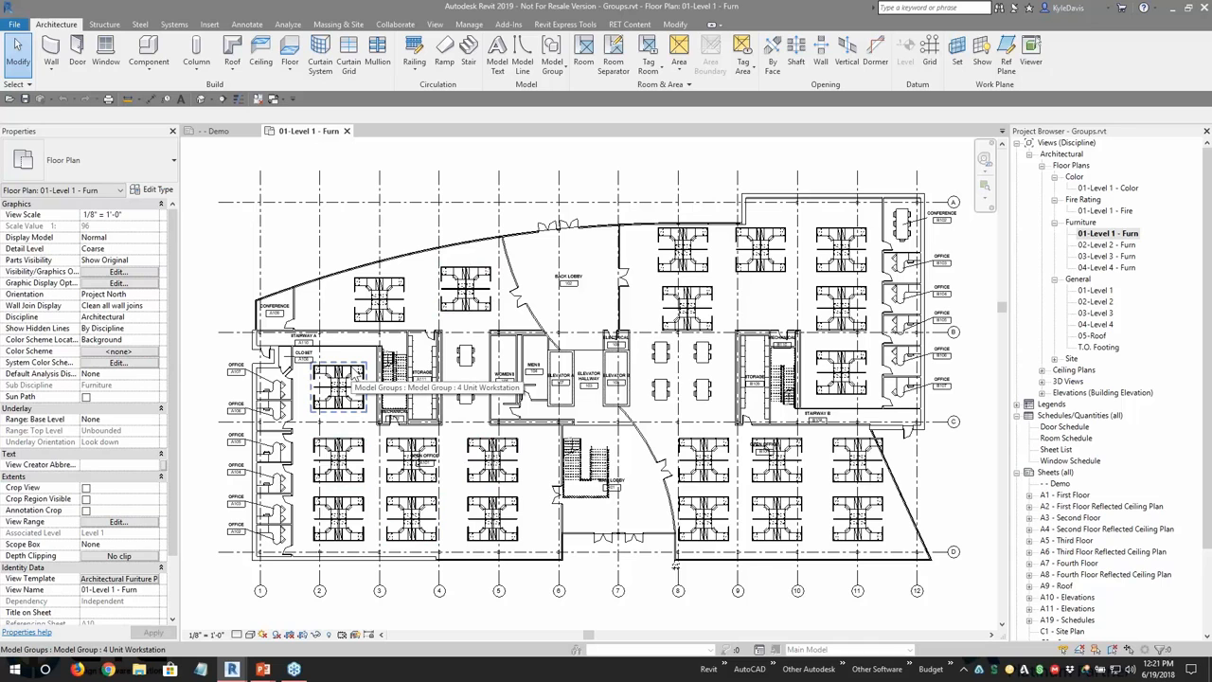
# Step: Group the desk furniture and chairs in office A107 into a model group named "Office Desk Layout" and check its selection
pyautogui.scroll(4, 275, 398)
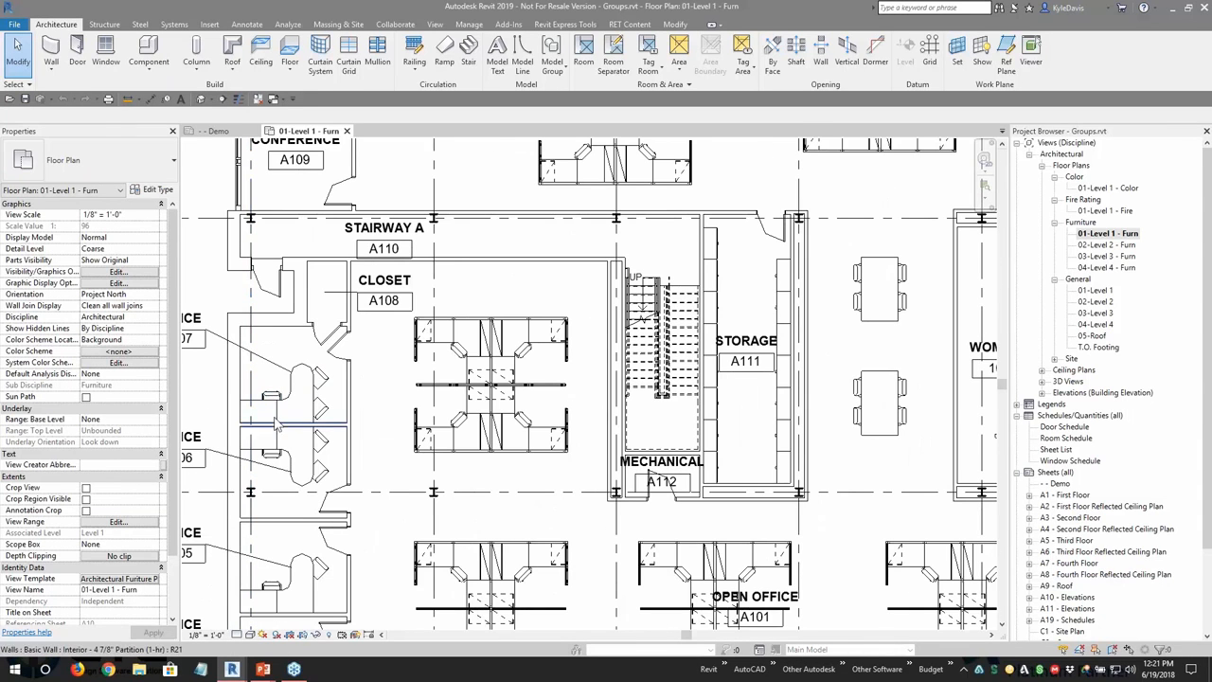
pyautogui.moveTo(273, 407); pyautogui.dragTo(351, 347, button='middle')
pyautogui.scroll(2, 334, 352)
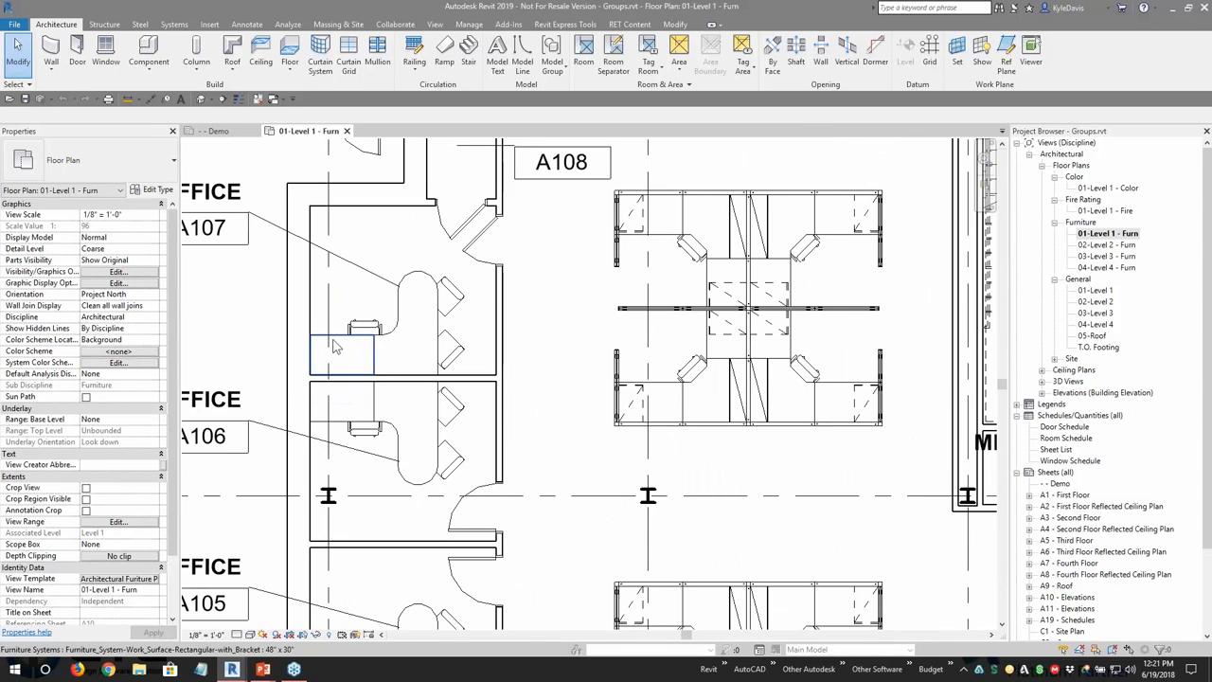
pyautogui.scroll(2, 308, 279)
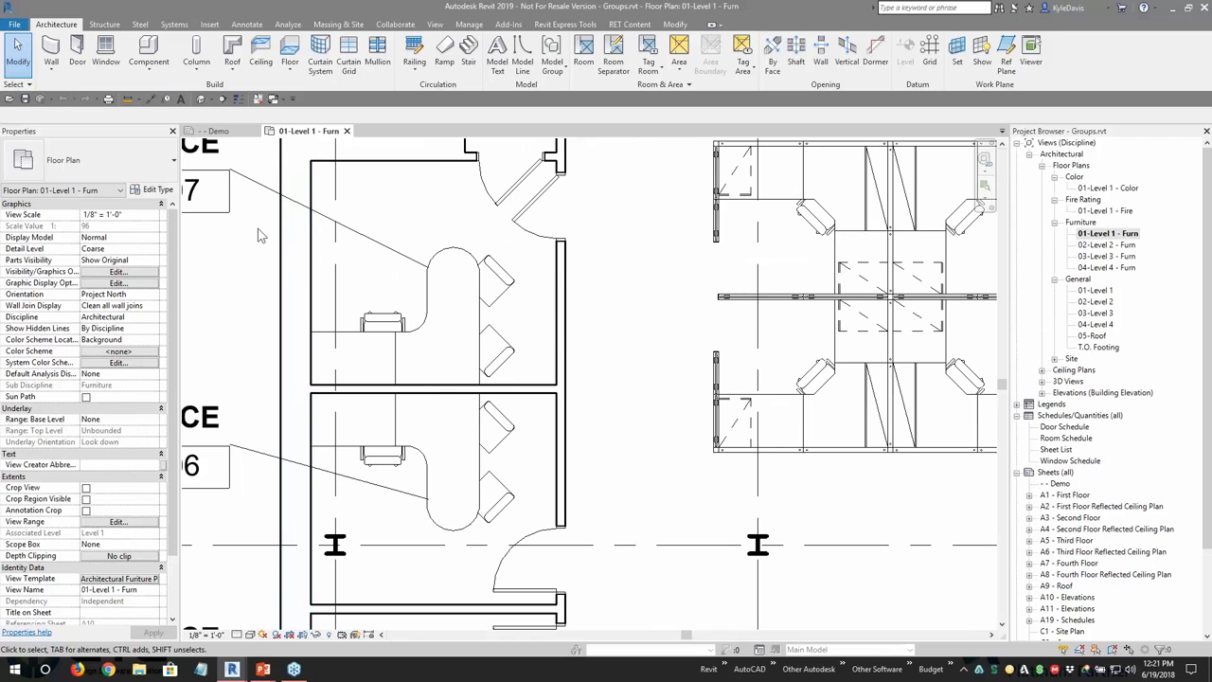
pyautogui.moveTo(253, 214); pyautogui.dragTo(478, 402)
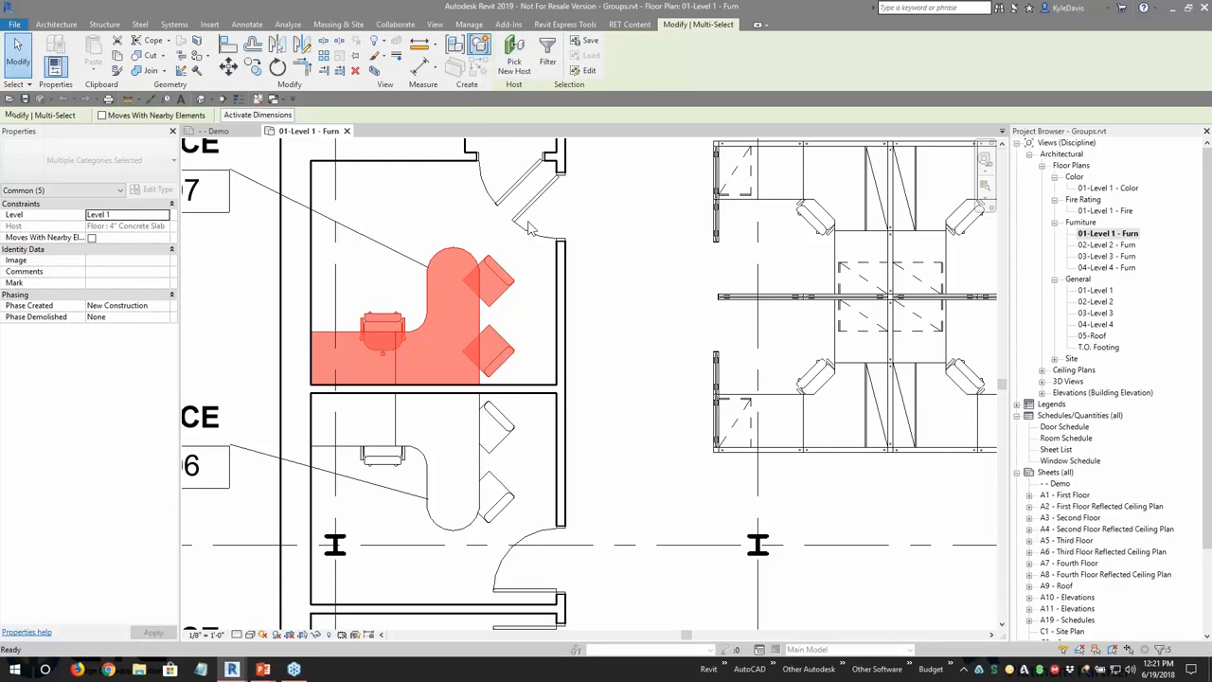
pyautogui.click(481, 48)
pyautogui.moveTo(594, 292); pyautogui.dragTo(539, 266)
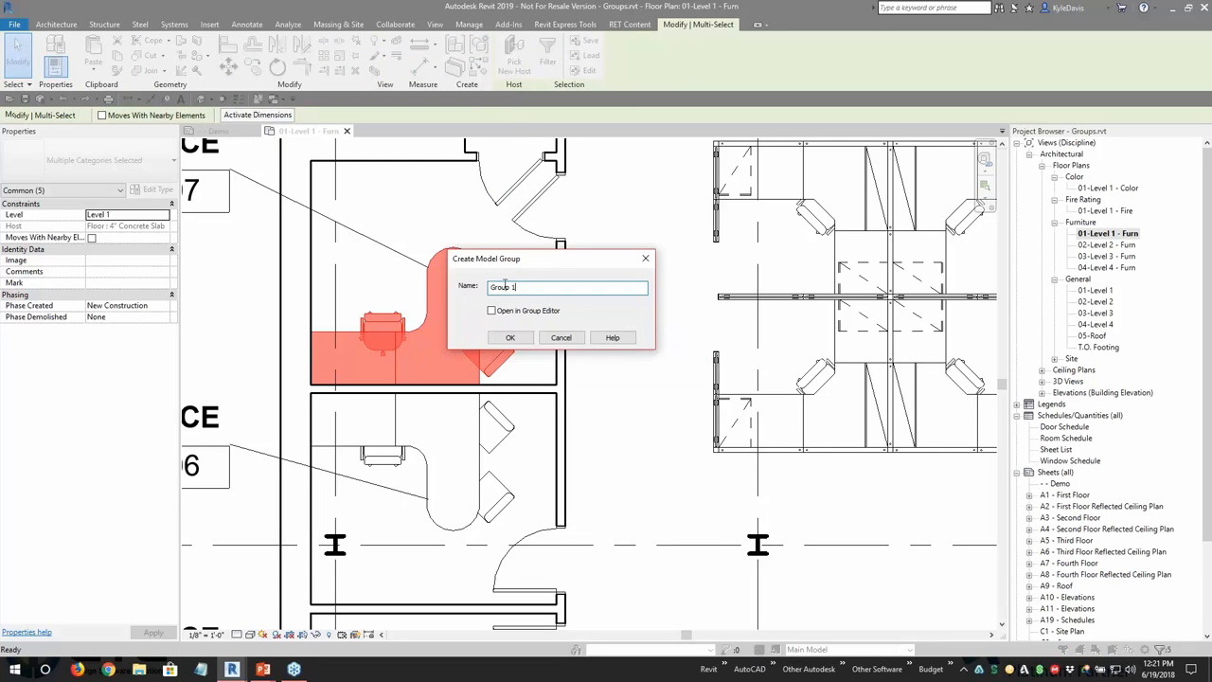
pyautogui.write('Office Desk Layout')
pyautogui.click(512, 338)
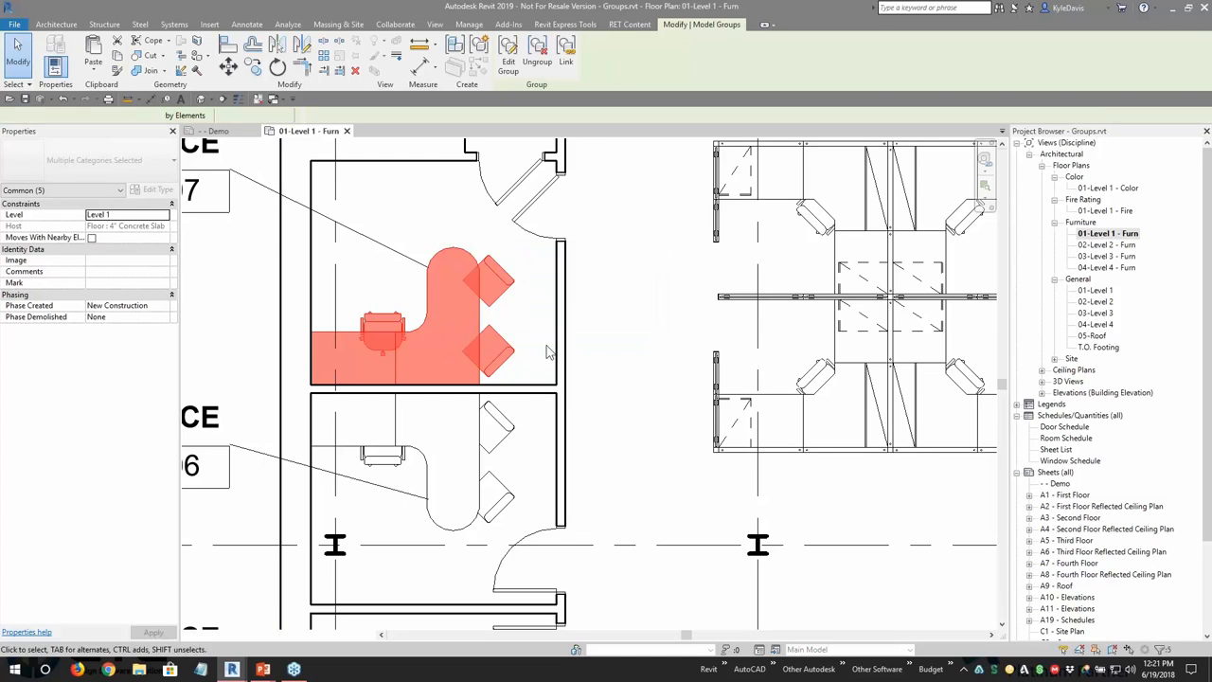
pyautogui.press('Escape')
pyautogui.click(485, 322)
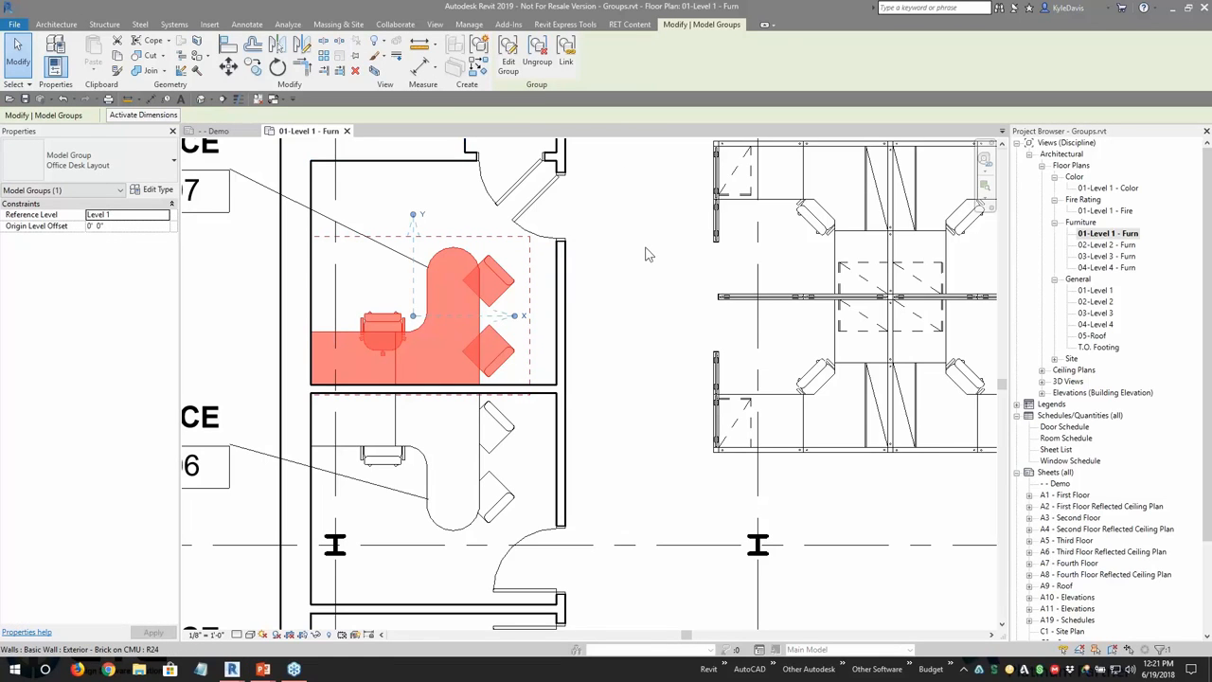
pyautogui.click(587, 293)
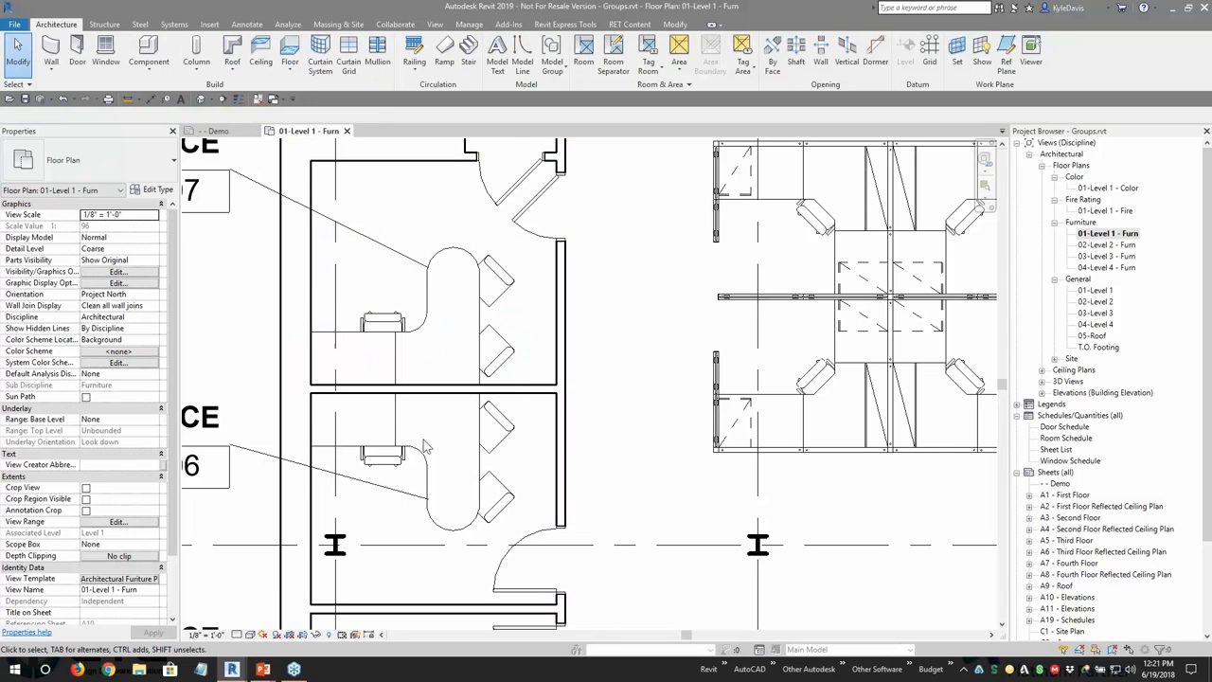
# Step: Delete the ungrouped desk and chairs in office A106
pyautogui.moveTo(396, 438); pyautogui.dragTo(547, 555)
pyautogui.press('Delete')
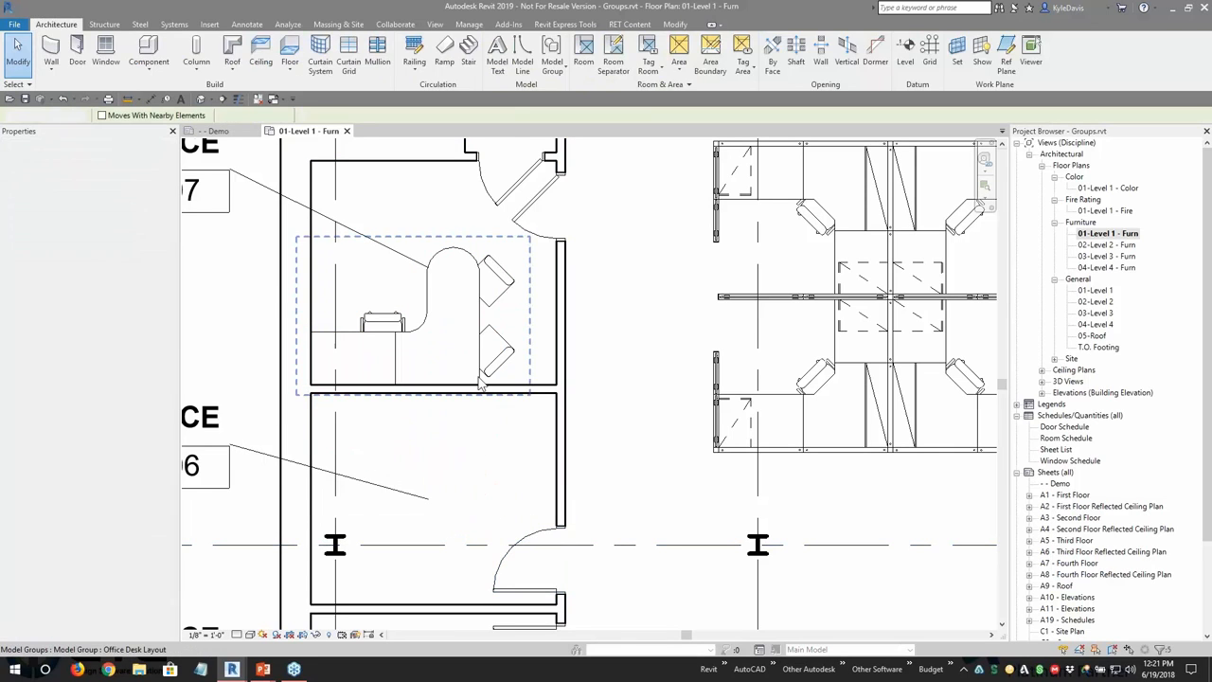
# Step: Copy the Office Desk Layout group from office A107 straight down into office A106
pyautogui.click(502, 354)
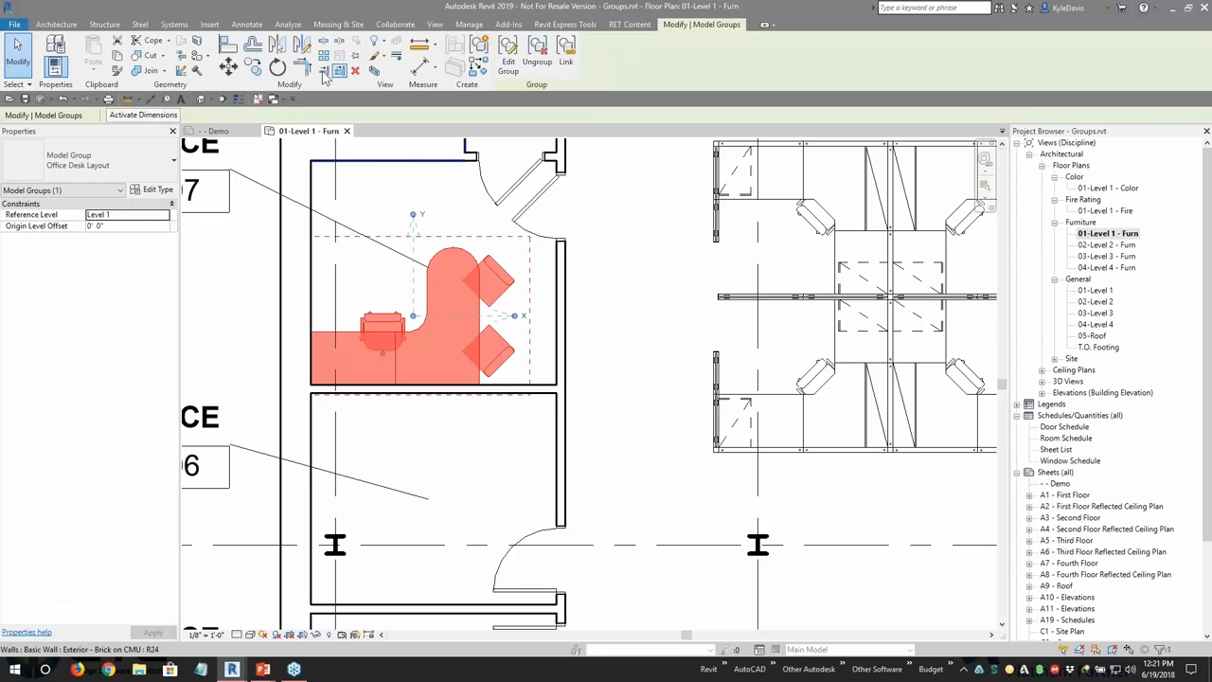
pyautogui.click(252, 66)
pyautogui.click(441, 364)
pyautogui.click(441, 521)
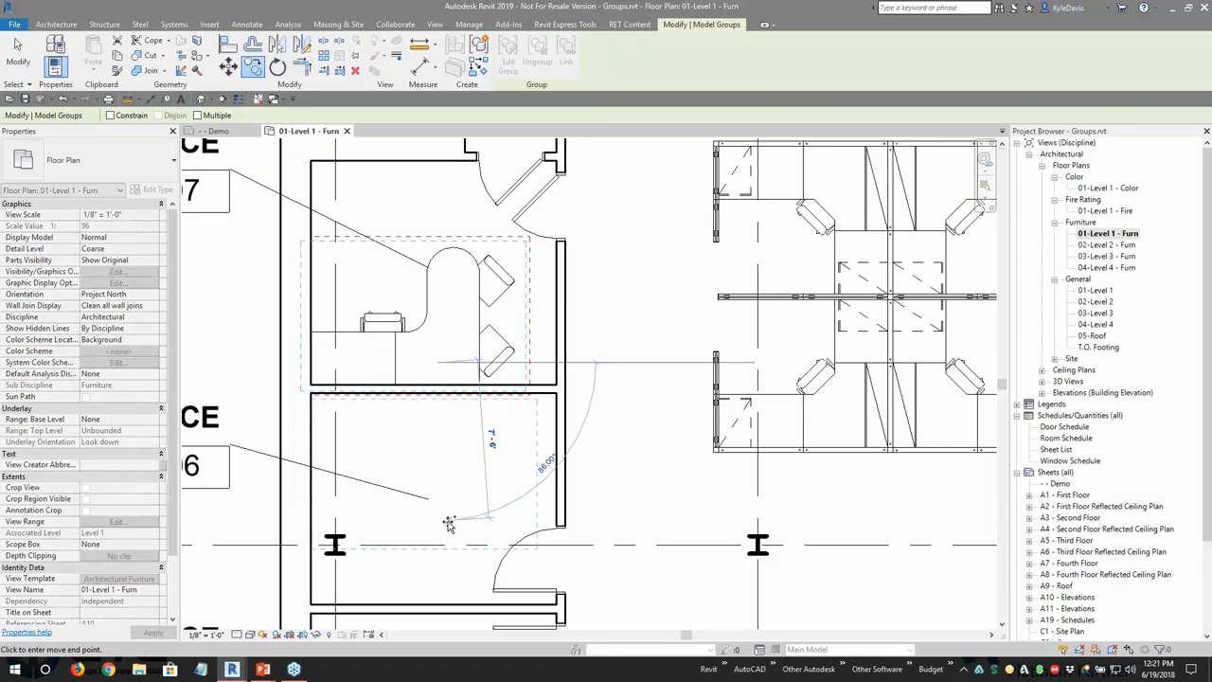
pyautogui.click(603, 421)
pyautogui.click(495, 448)
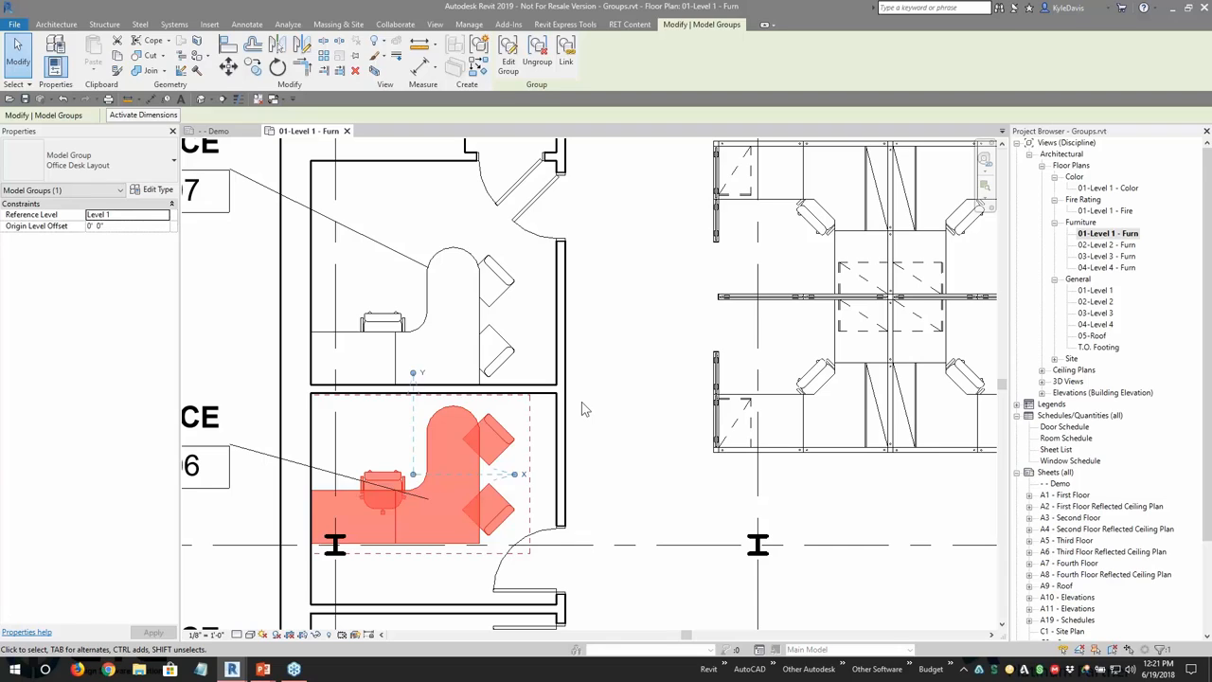
pyautogui.press('Escape')
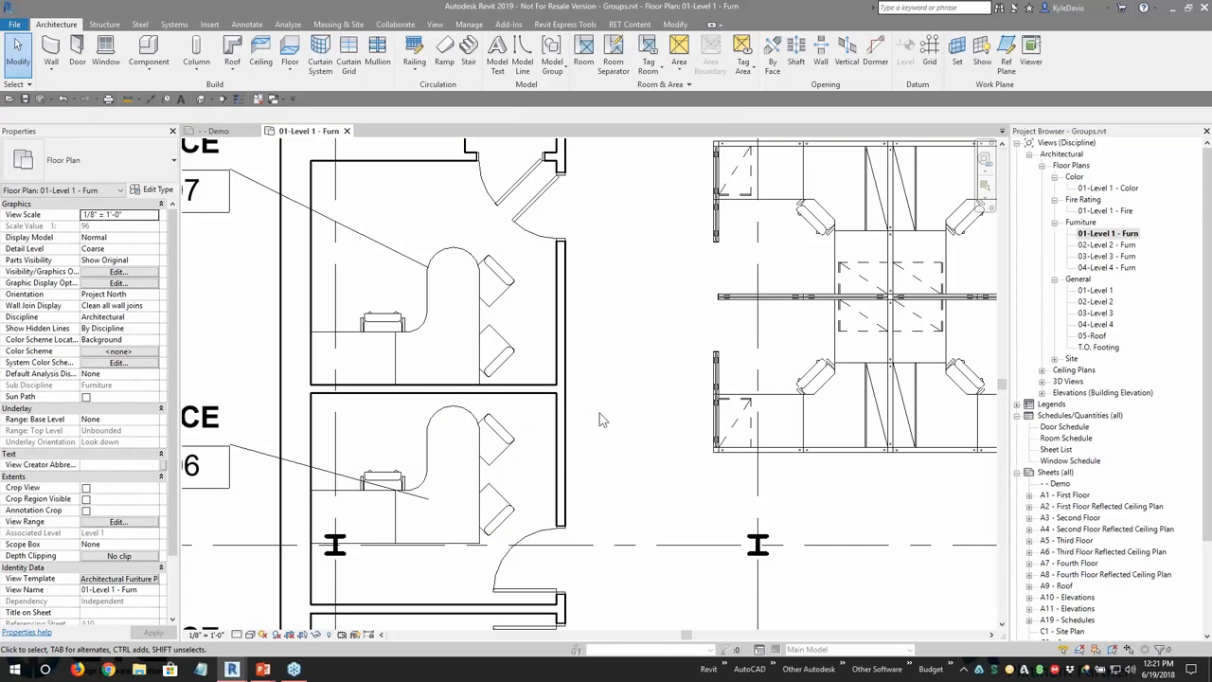
# Step: Delete the ungrouped desk furniture and chairs in office A105
pyautogui.click(481, 456)
pyautogui.moveTo(482, 457); pyautogui.dragTo(463, 268, button='middle')
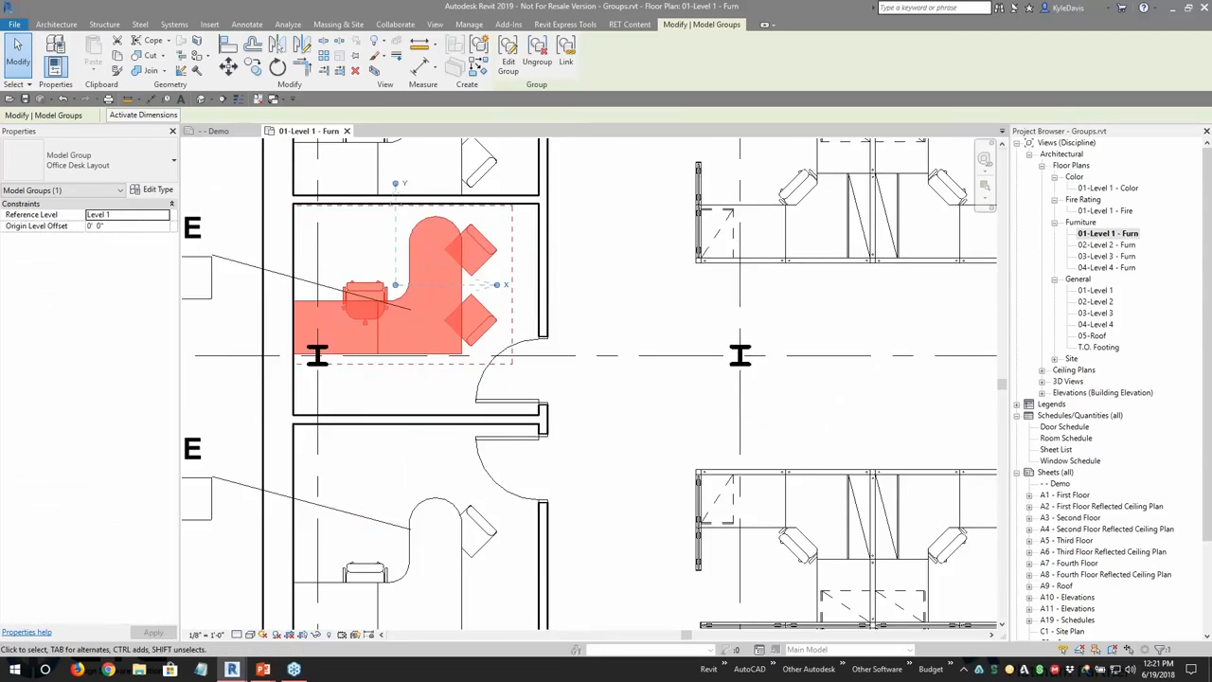
pyautogui.scroll(-3, 517, 315)
pyautogui.click(358, 407)
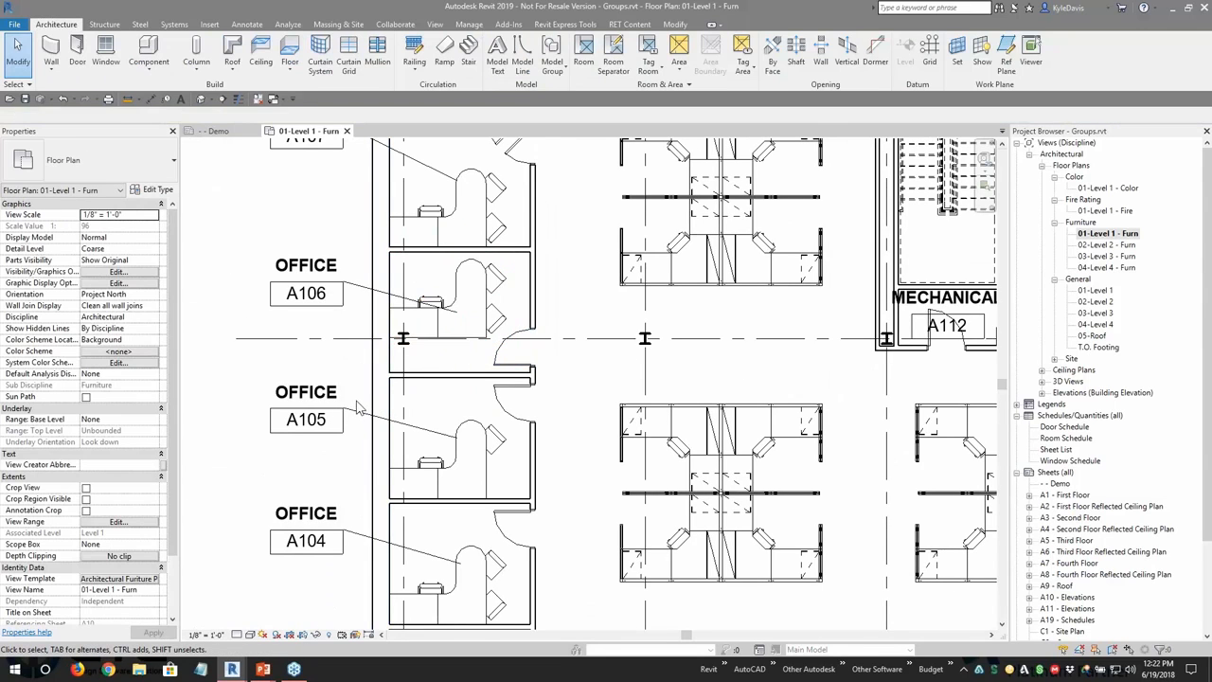
pyautogui.moveTo(360, 410); pyautogui.dragTo(511, 515)
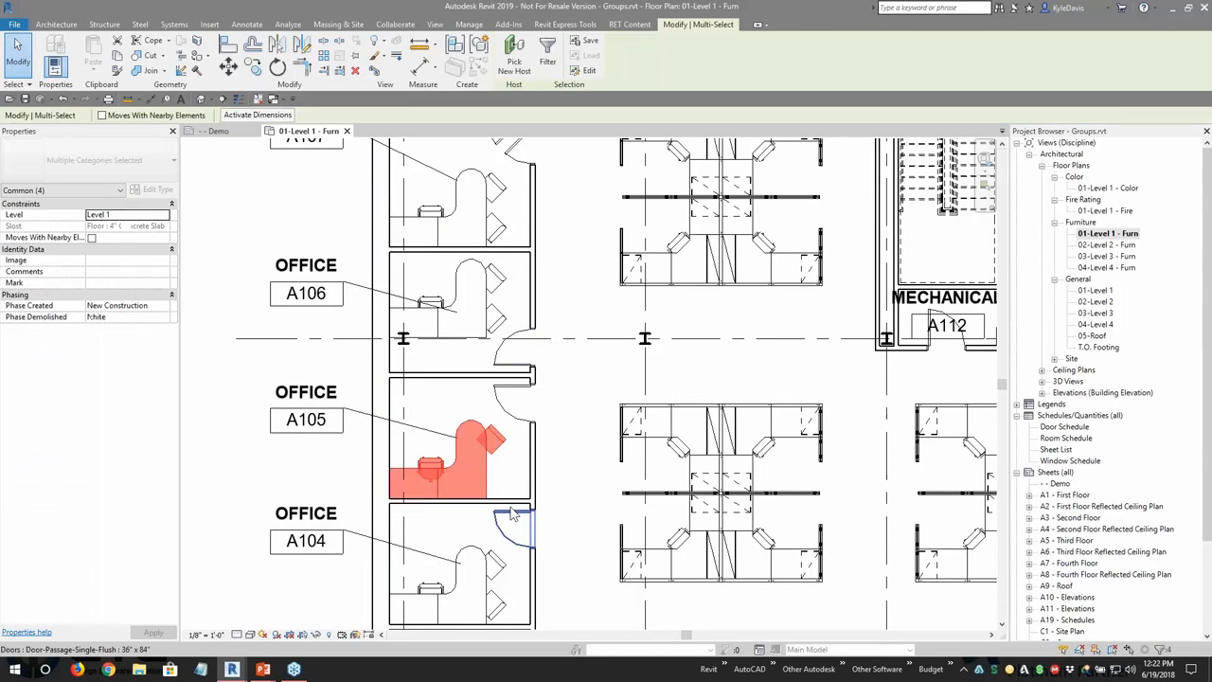
pyautogui.press('Escape')
# Step: Delete the copied Office Desk Layout group from office A106
pyautogui.click(466, 332)
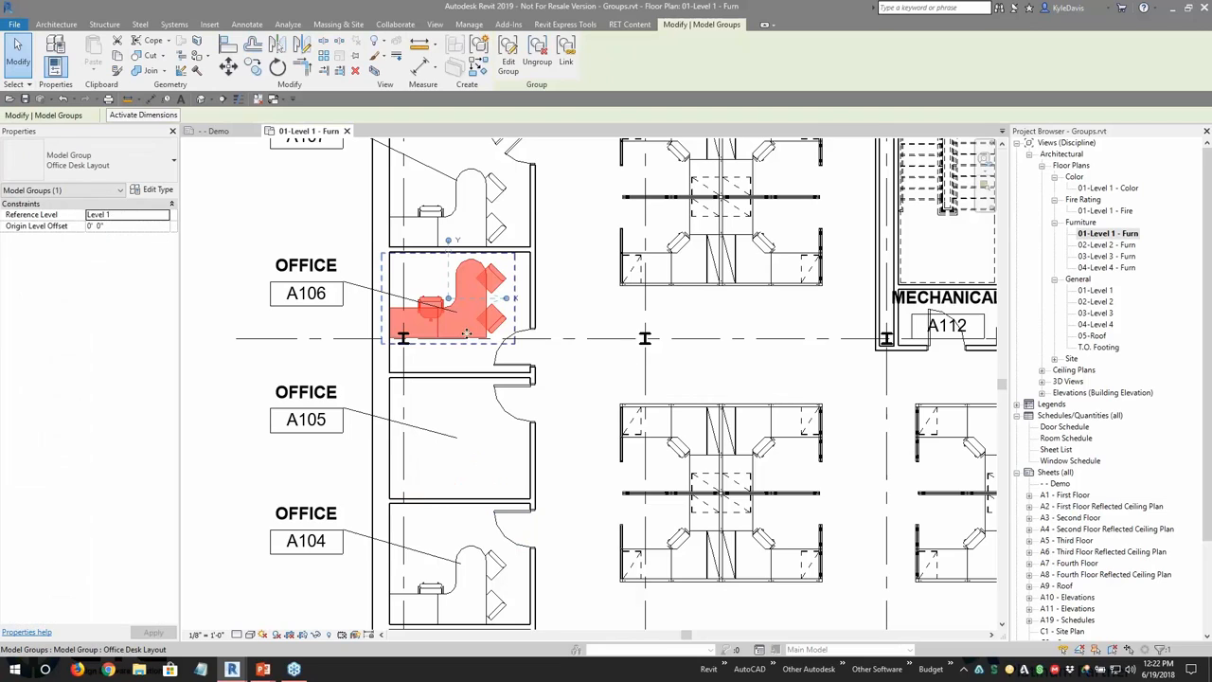
pyautogui.scroll(2, 466, 331)
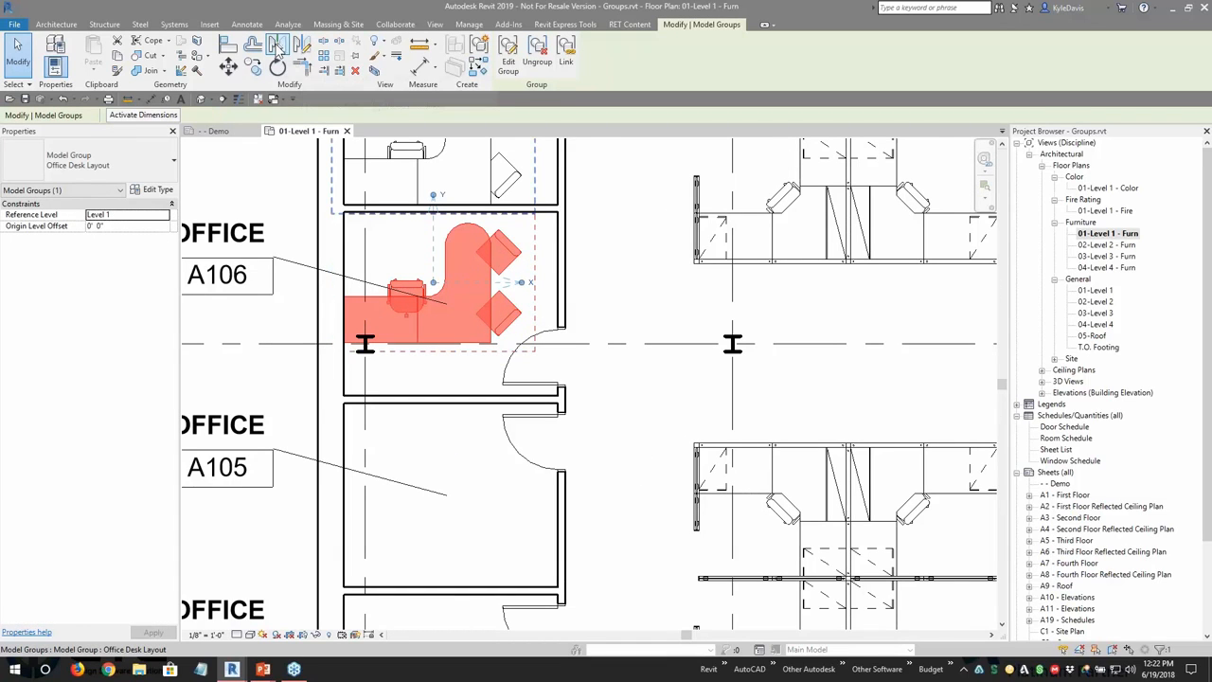
pyautogui.press('Delete')
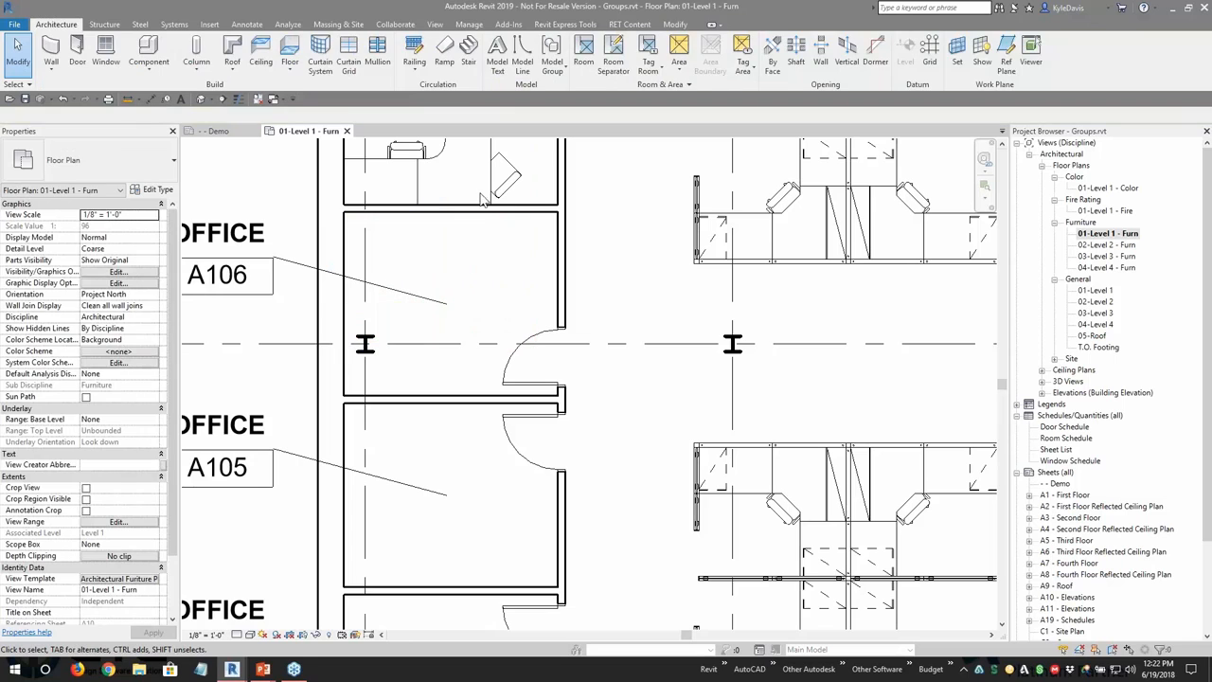
# Step: Mirror the Office Desk Layout group from office A107 into A106, using the partition wall between them as the mirror axis
pyautogui.click(475, 178)
pyautogui.moveTo(474, 178); pyautogui.dragTo(517, 329, button='middle')
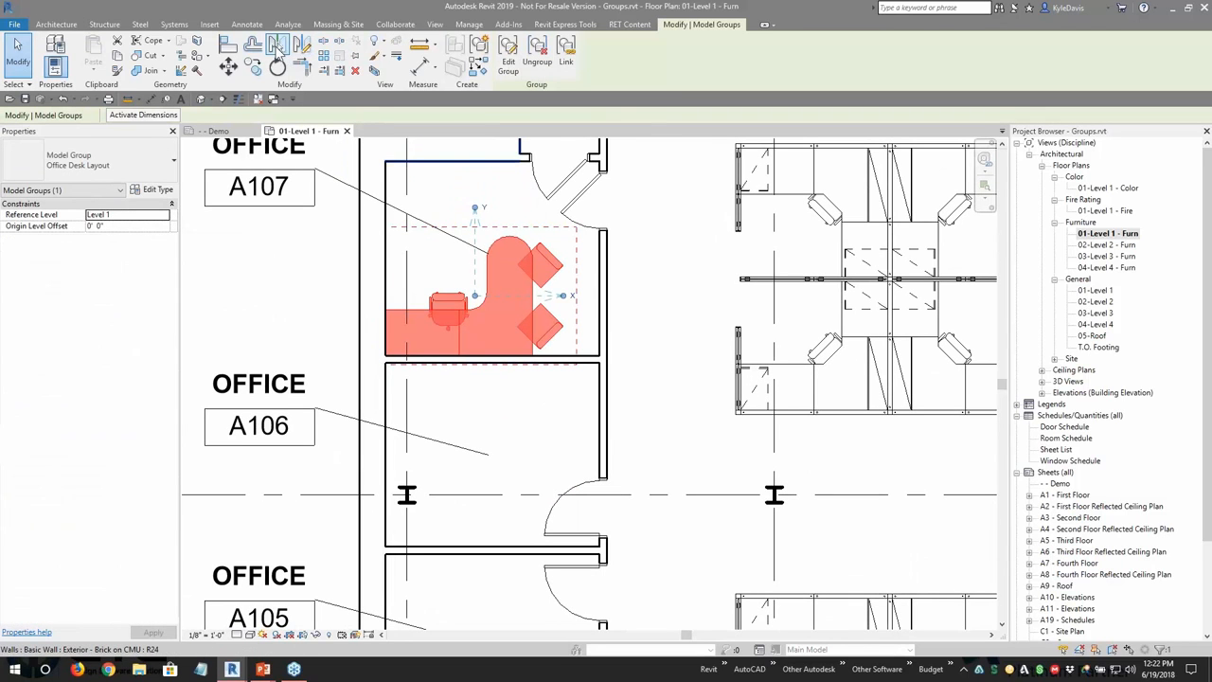
pyautogui.click(276, 45)
pyautogui.scroll(2, 511, 361)
pyautogui.click(526, 363)
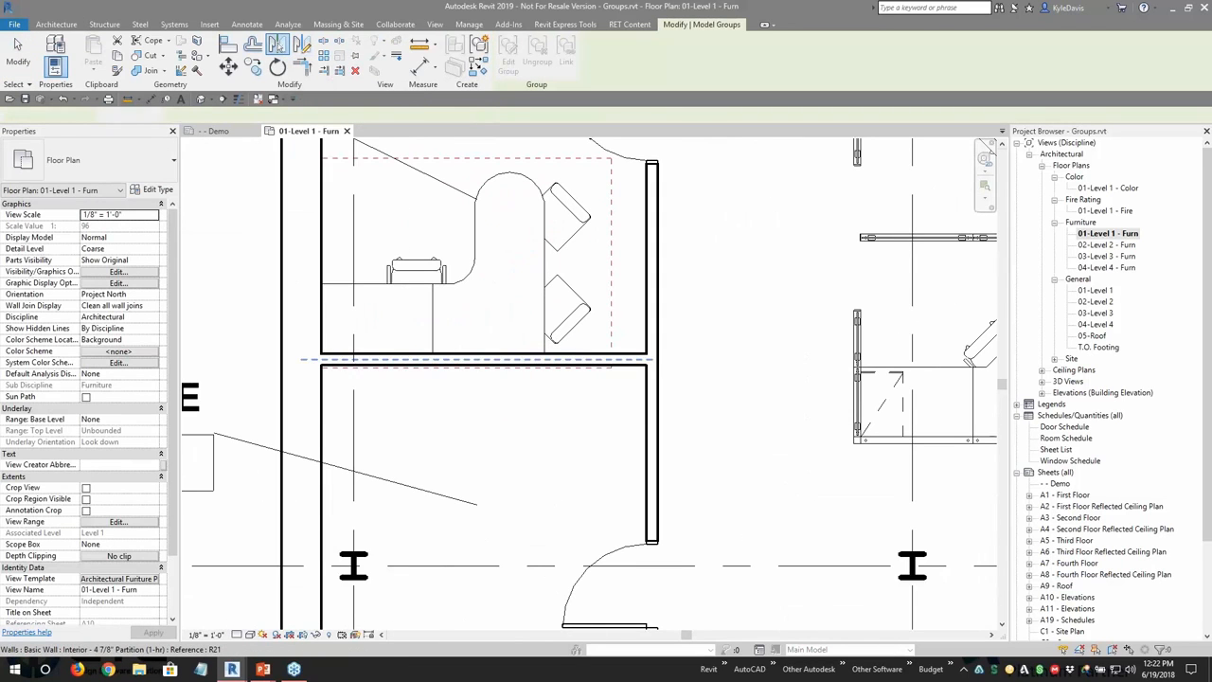
pyautogui.click(691, 415)
pyautogui.scroll(-2, 511, 425)
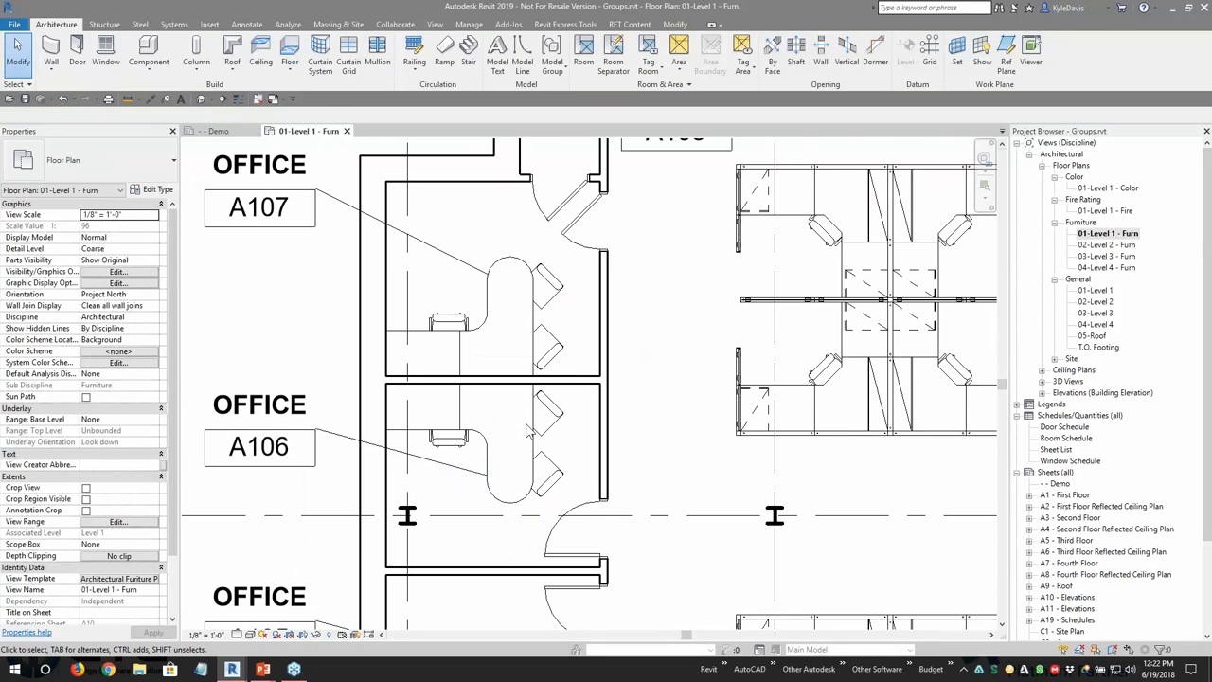
# Step: Open the A107 desk group for editing, inspect its executive chair and upper task chair as individual members, and leave group editing
pyautogui.click(541, 356)
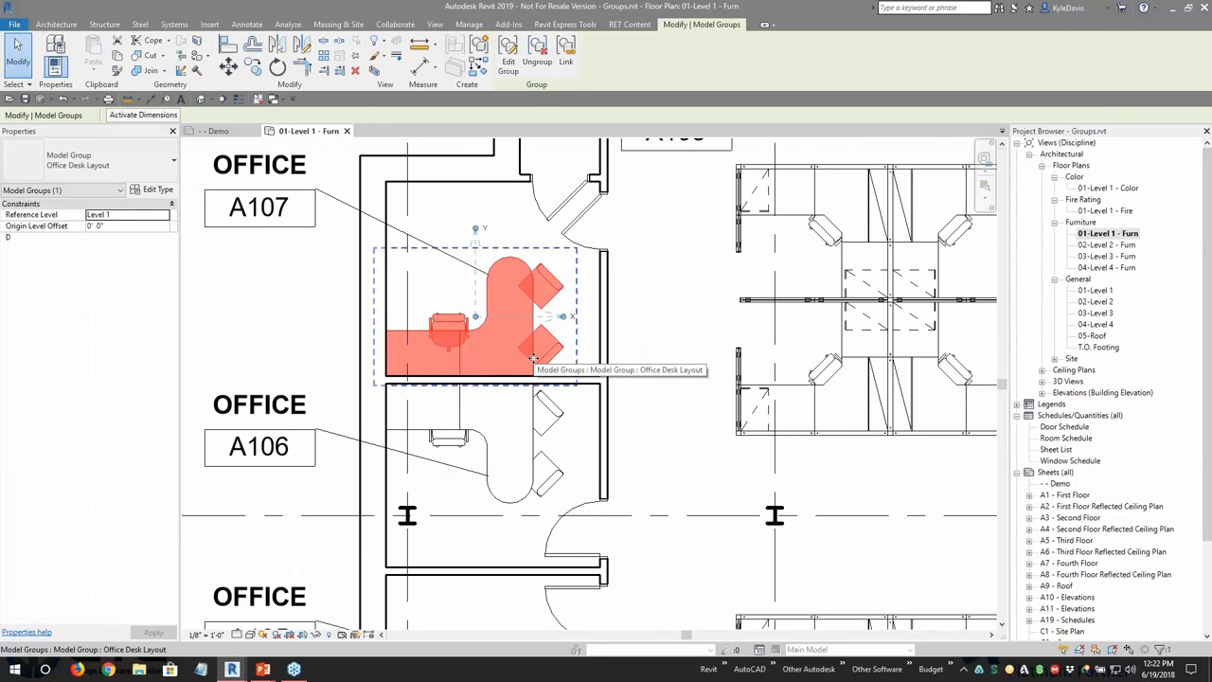
pyautogui.click(508, 71)
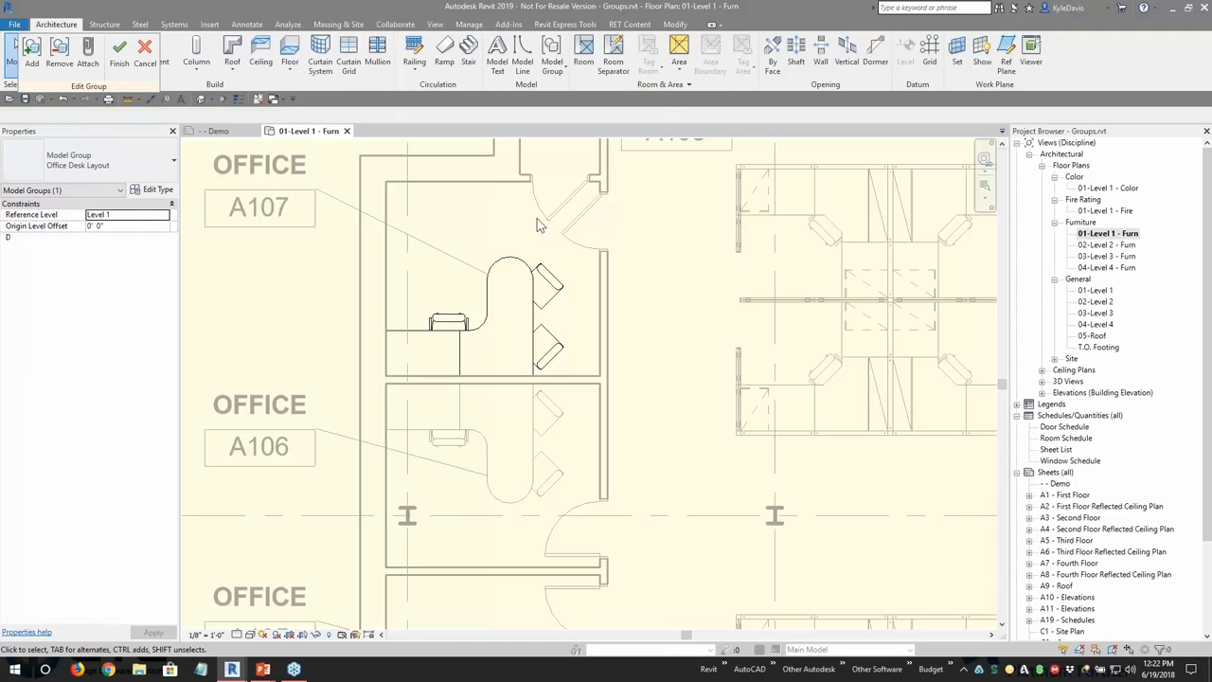
pyautogui.click(512, 266)
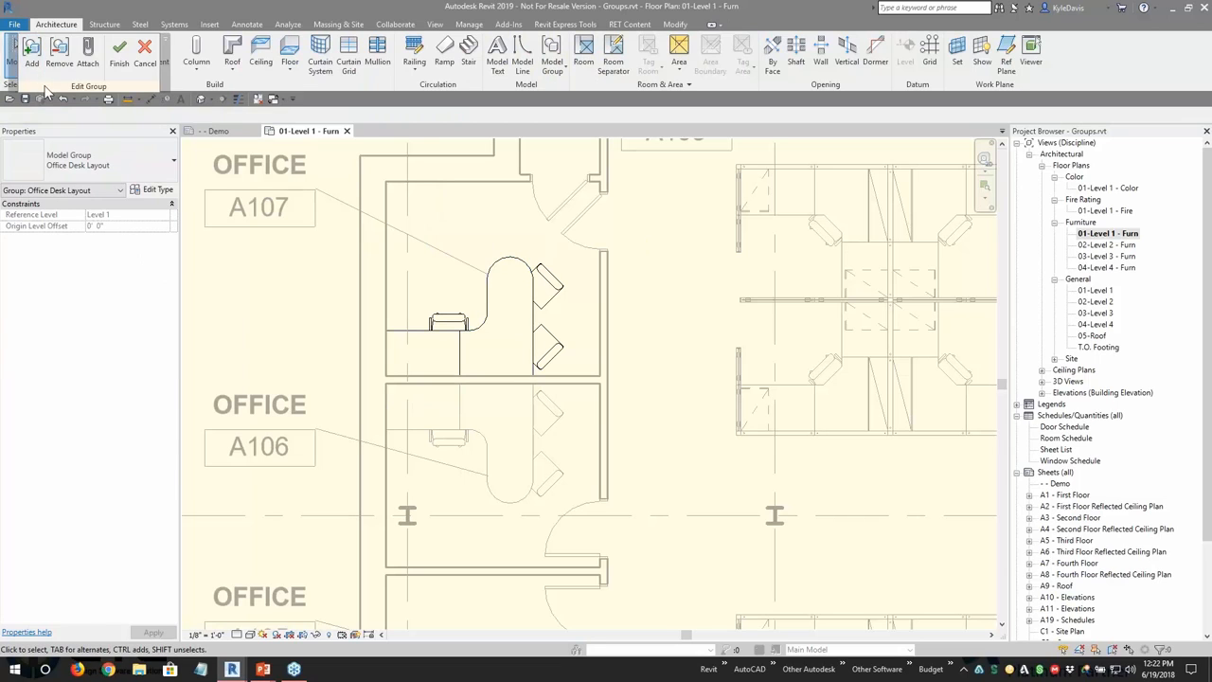
pyautogui.moveTo(46, 88); pyautogui.dragTo(224, 264)
pyautogui.click(448, 322)
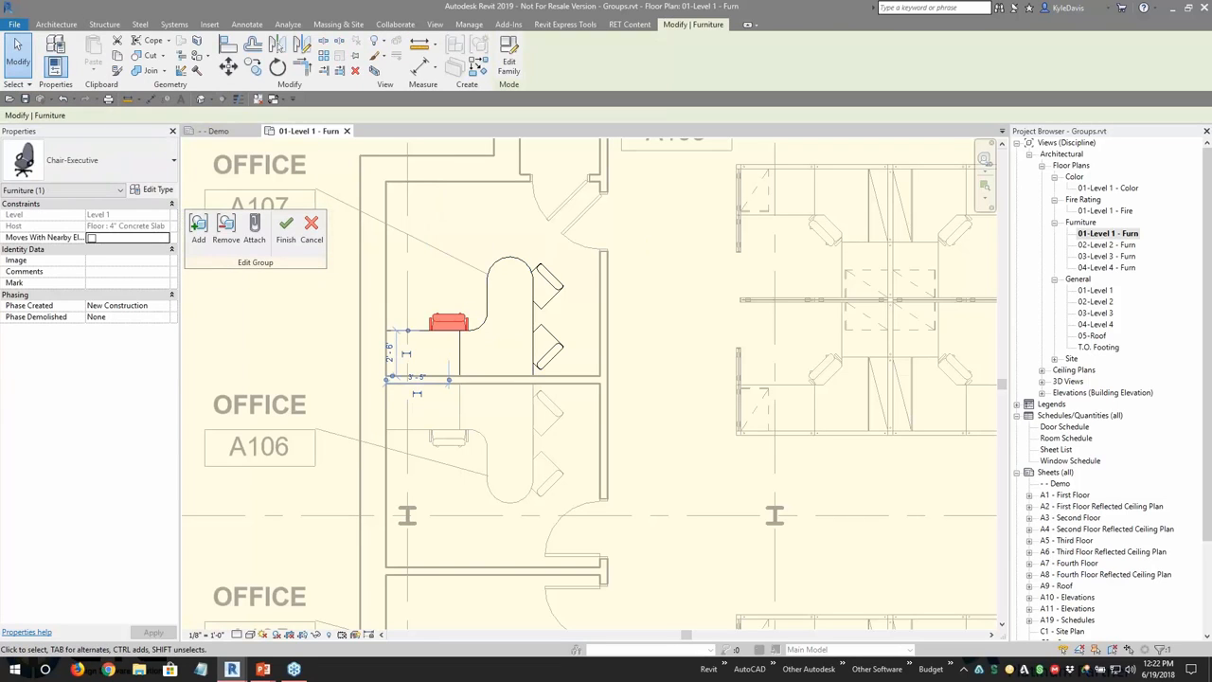
pyautogui.click(547, 280)
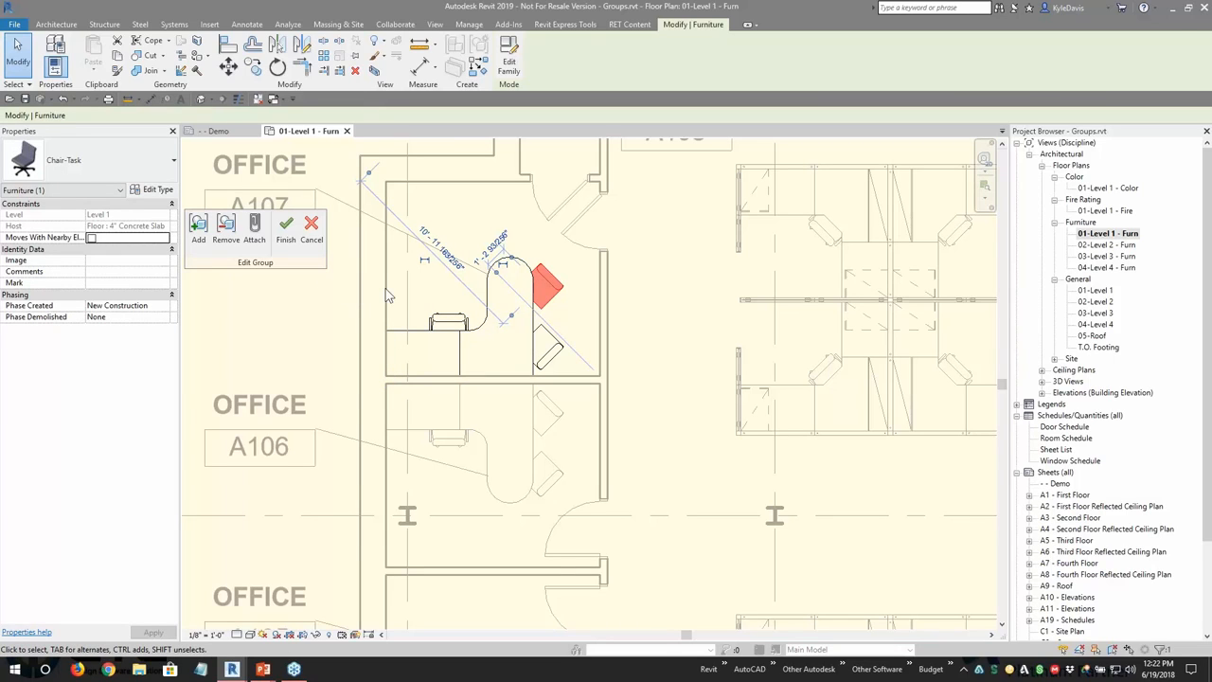
pyautogui.click(294, 242)
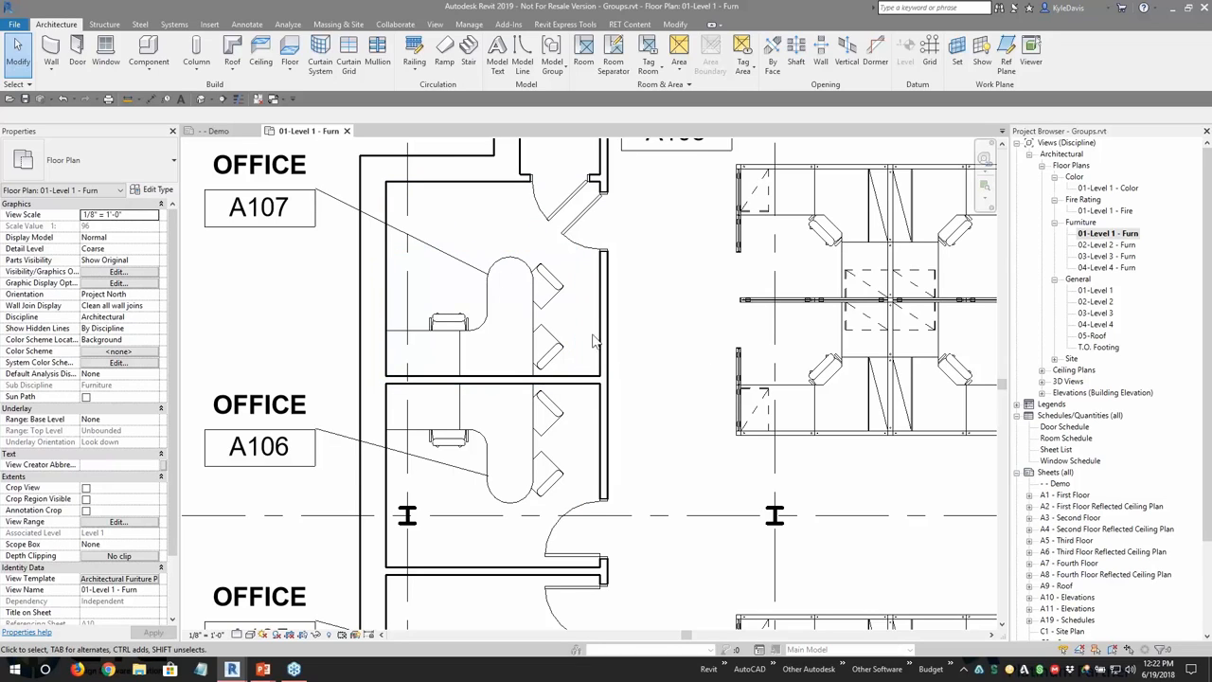
# Step: Examine the Office Desk Layout group instances in offices A107 and A106, selecting each one to compare them
pyautogui.click(545, 326)
pyautogui.click(538, 439)
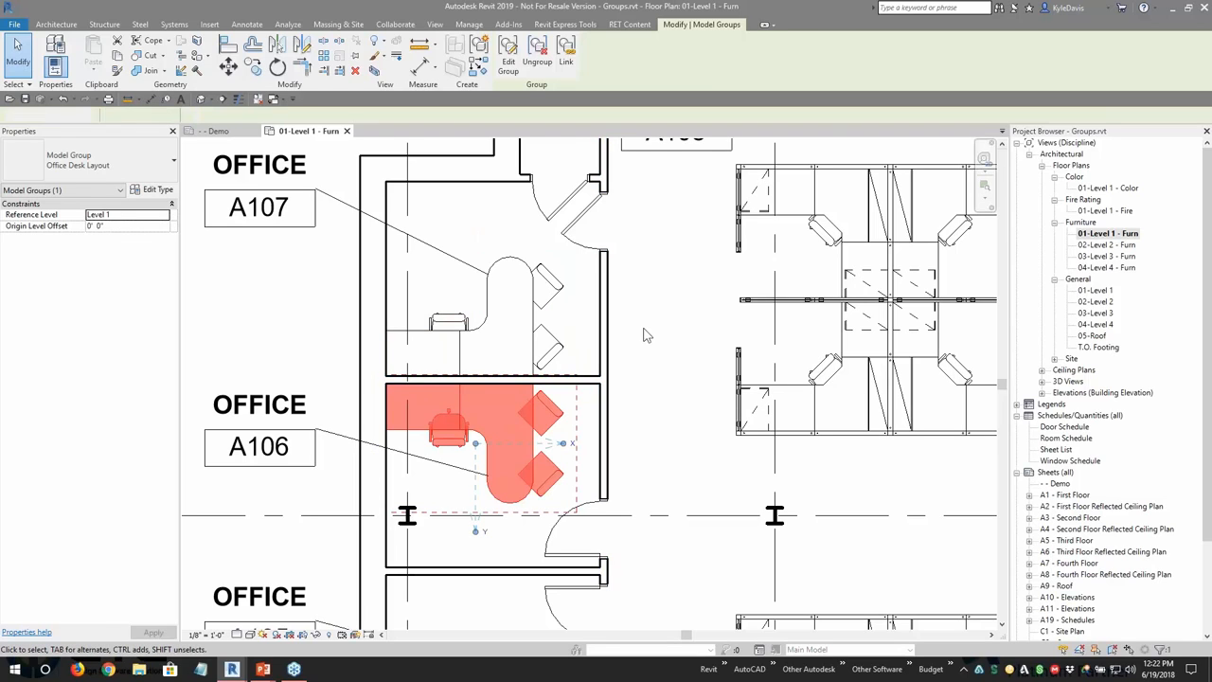
pyautogui.press('Escape')
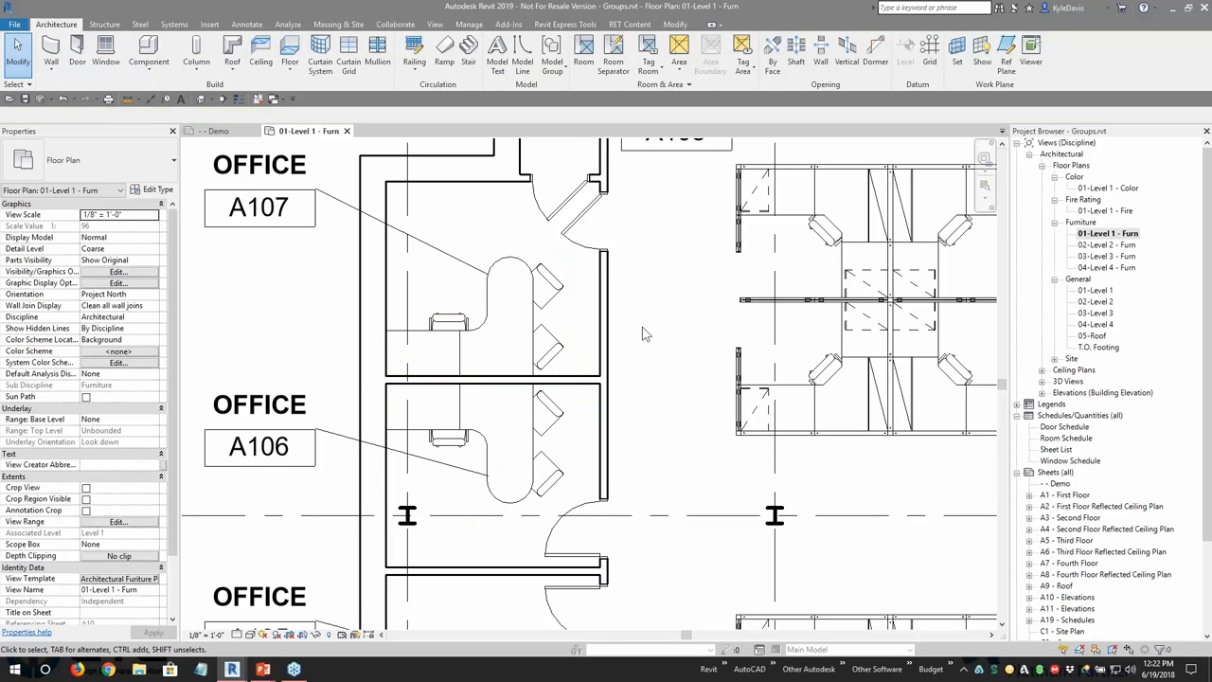
pyautogui.click(537, 412)
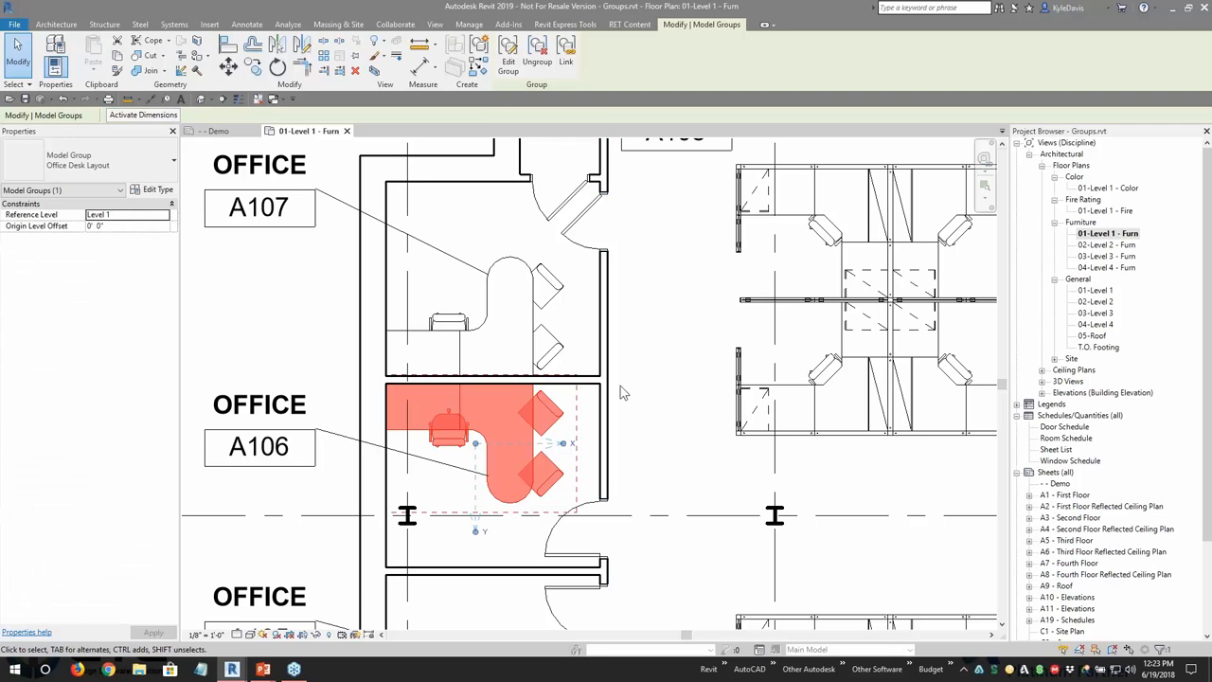
pyautogui.click(493, 320)
pyautogui.scroll(2, 378, 334)
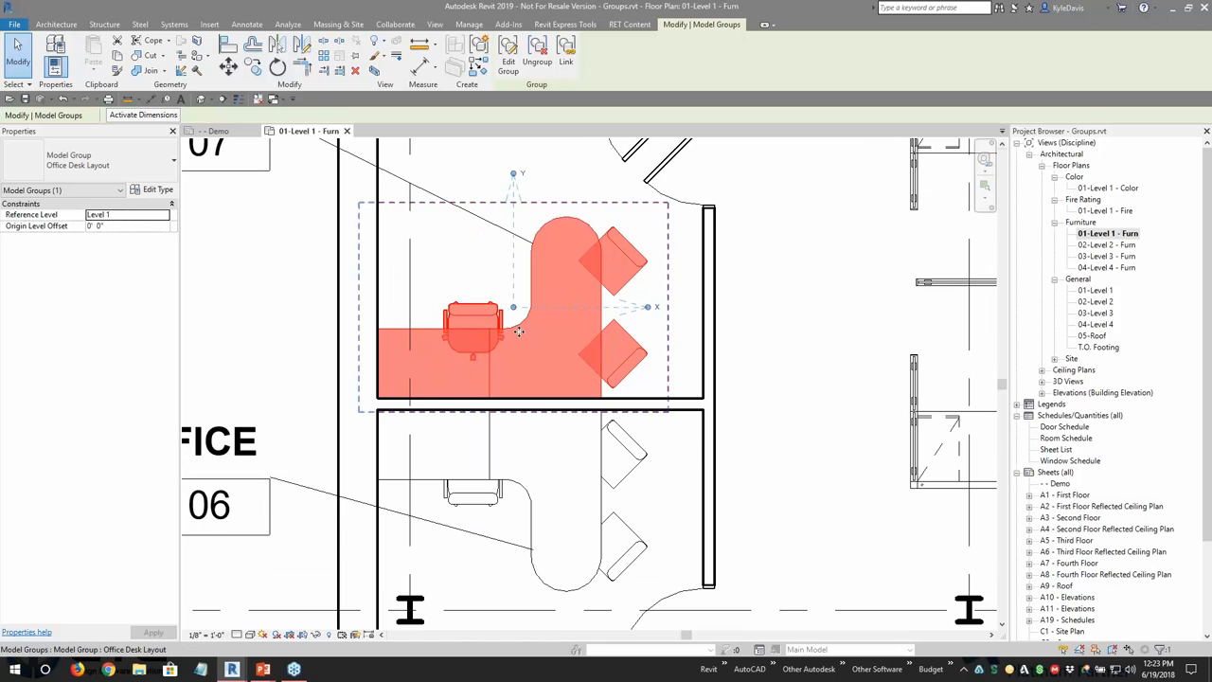
pyautogui.scroll(-3, 611, 430)
pyautogui.moveTo(611, 431); pyautogui.dragTo(575, 301, button='middle')
pyautogui.click(576, 305)
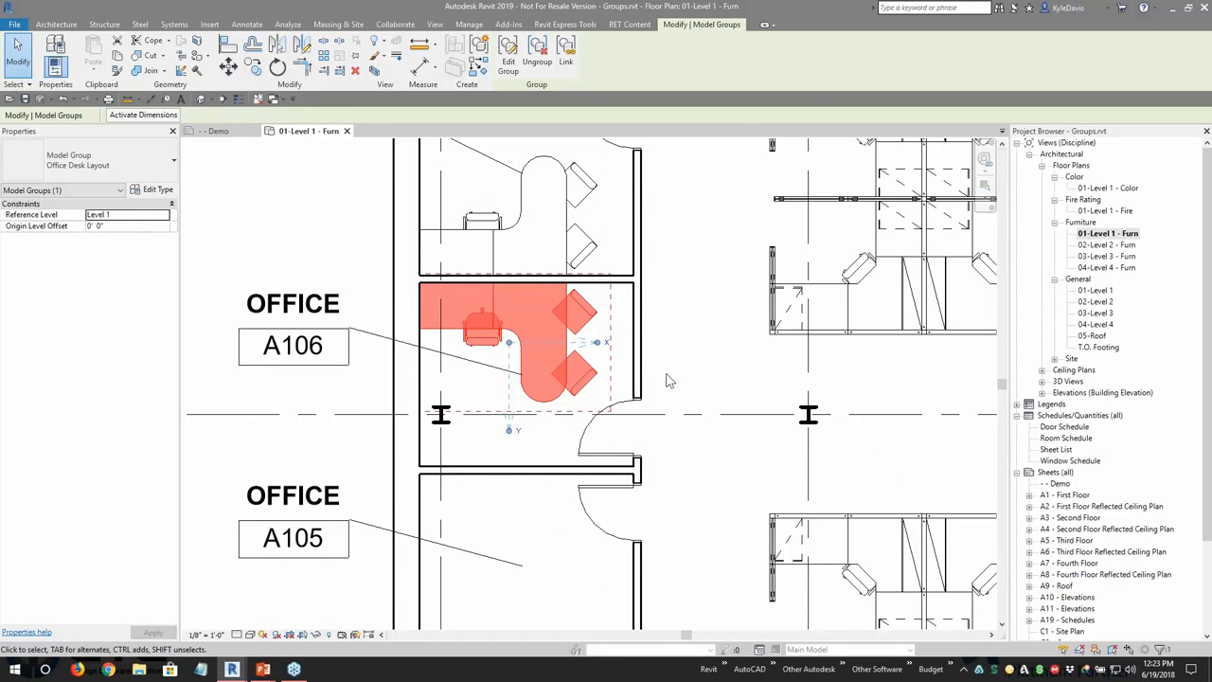
pyautogui.scroll(-1, 679, 370)
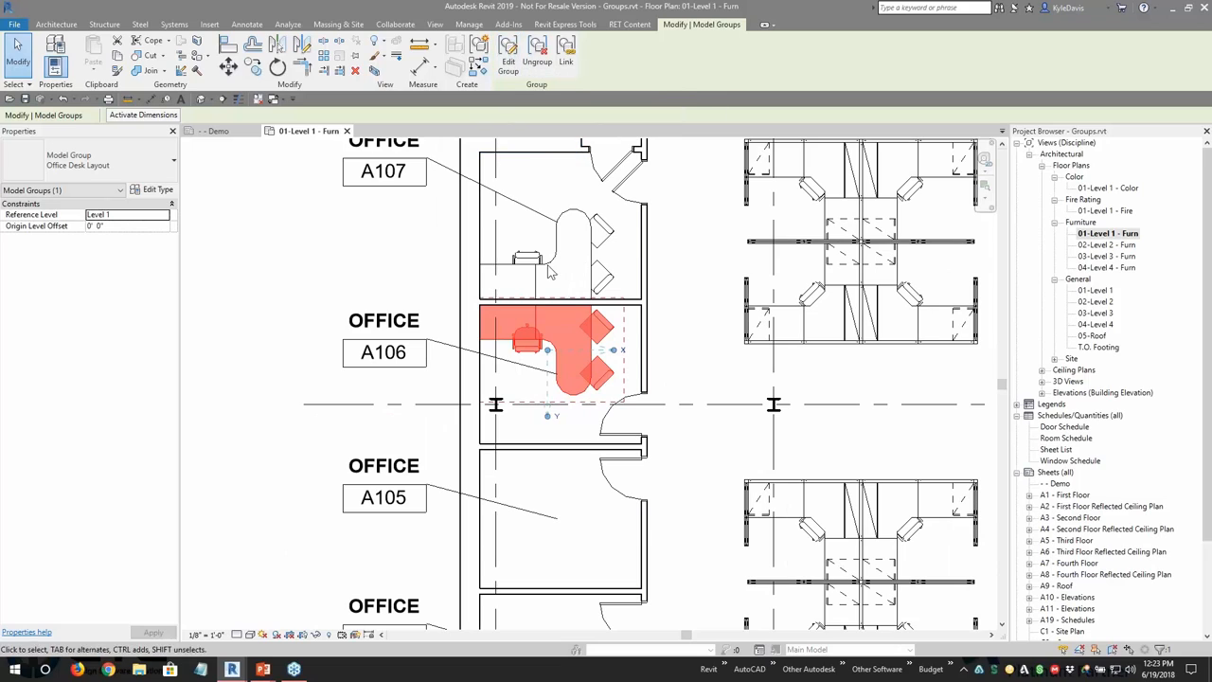
pyautogui.click(672, 360)
pyautogui.moveTo(684, 366); pyautogui.dragTo(638, 329, button='middle')
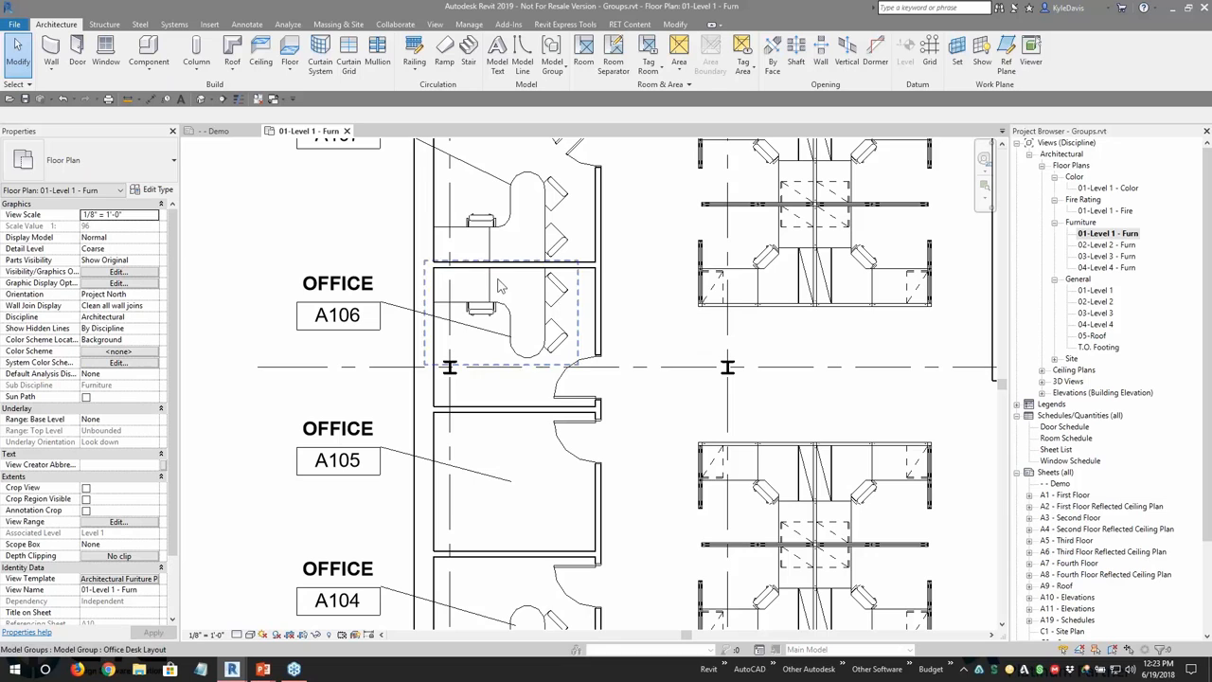
# Step: Examine the Office Desk Layout groups in A106 and A107 and the 4 Unit Workstation groups in the open office, selecting instances individually
pyautogui.click(559, 307)
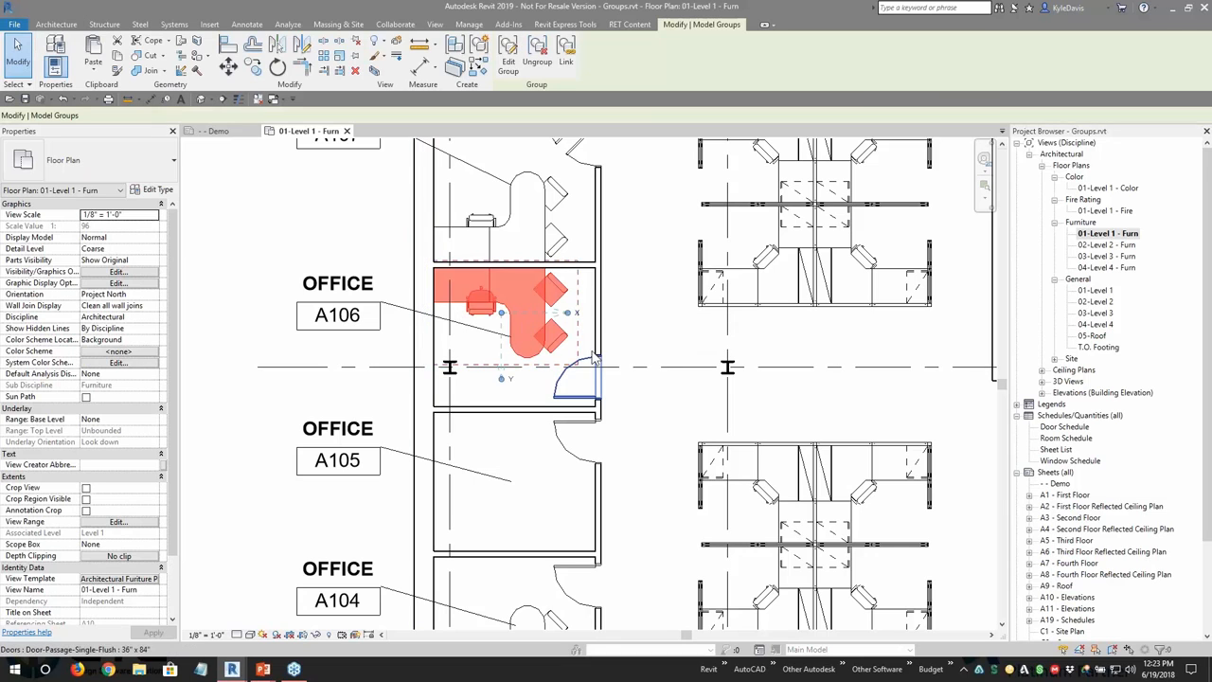
pyautogui.click(638, 269)
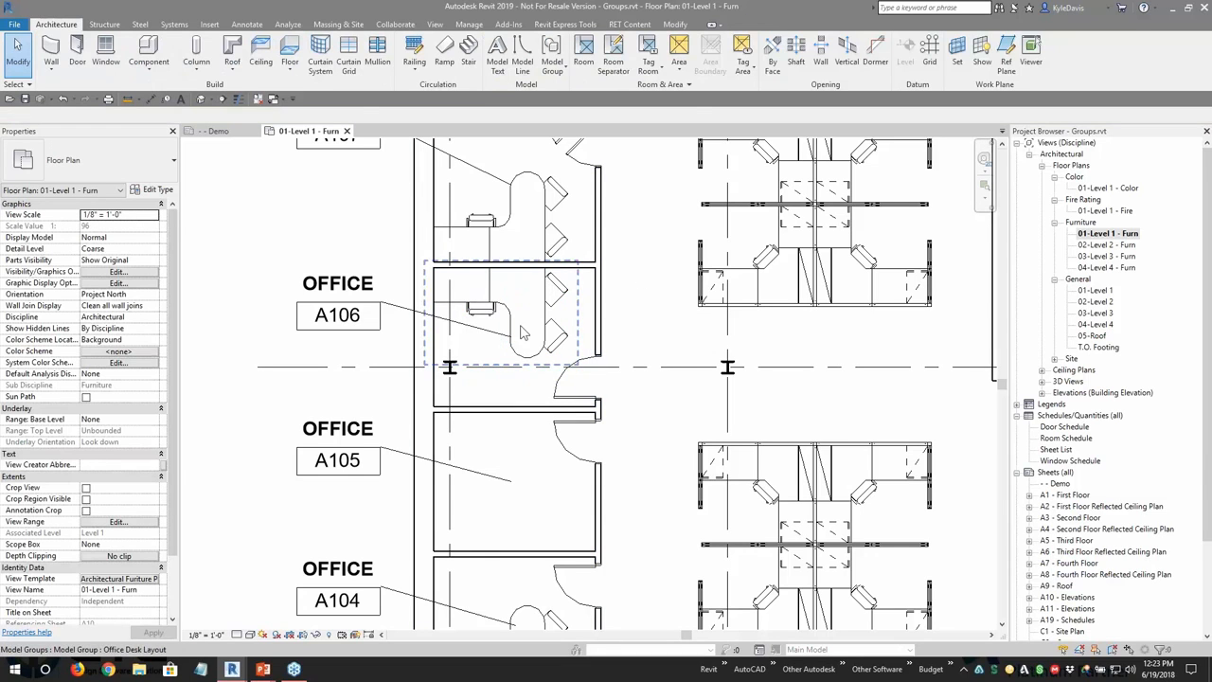
pyautogui.moveTo(791, 227); pyautogui.dragTo(696, 341, button='middle')
pyautogui.click(697, 341)
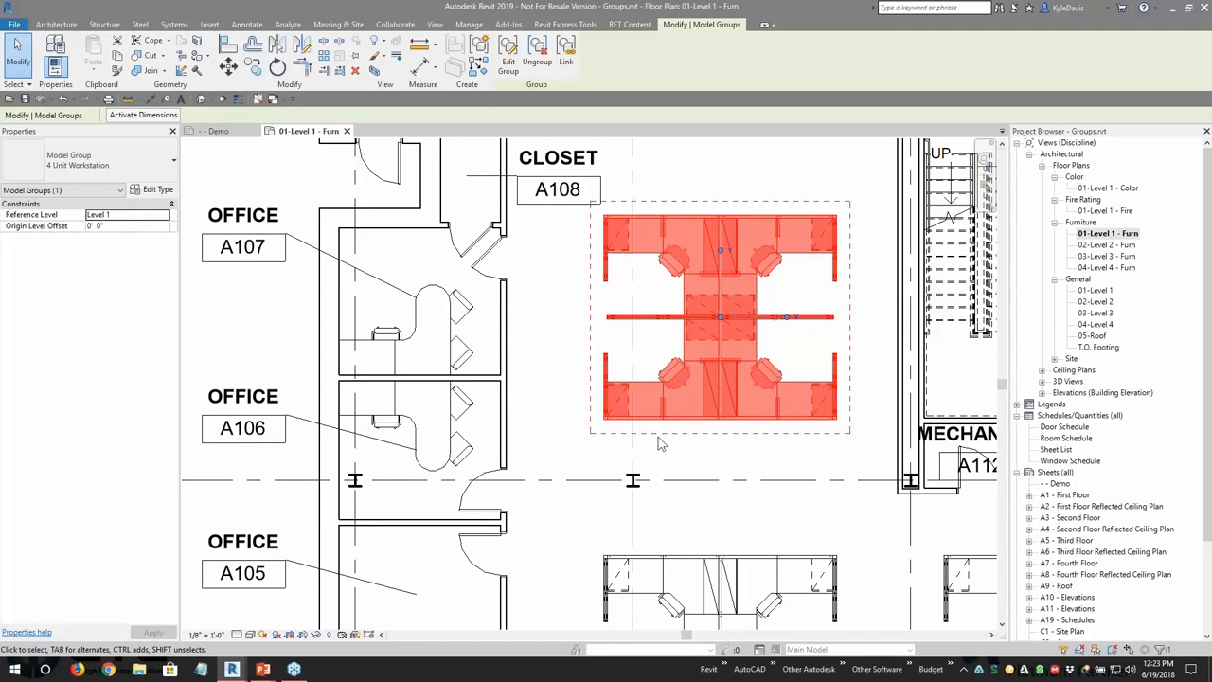
pyautogui.click(574, 425)
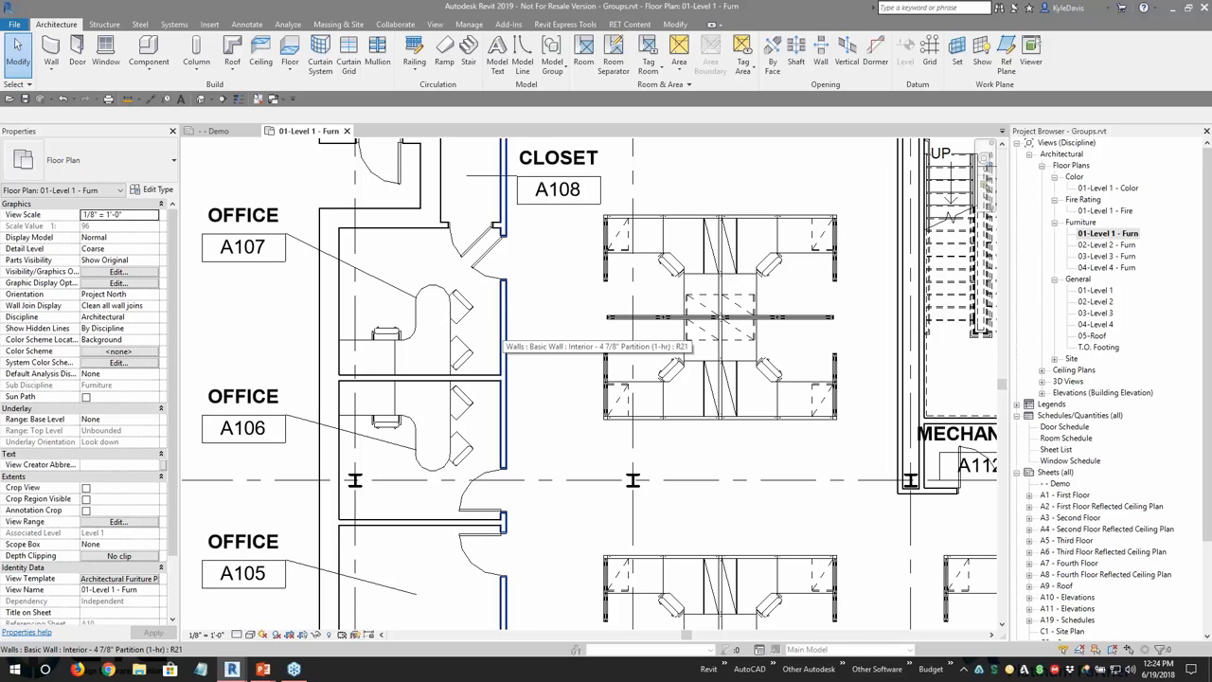
pyautogui.click(509, 307)
pyautogui.click(524, 309)
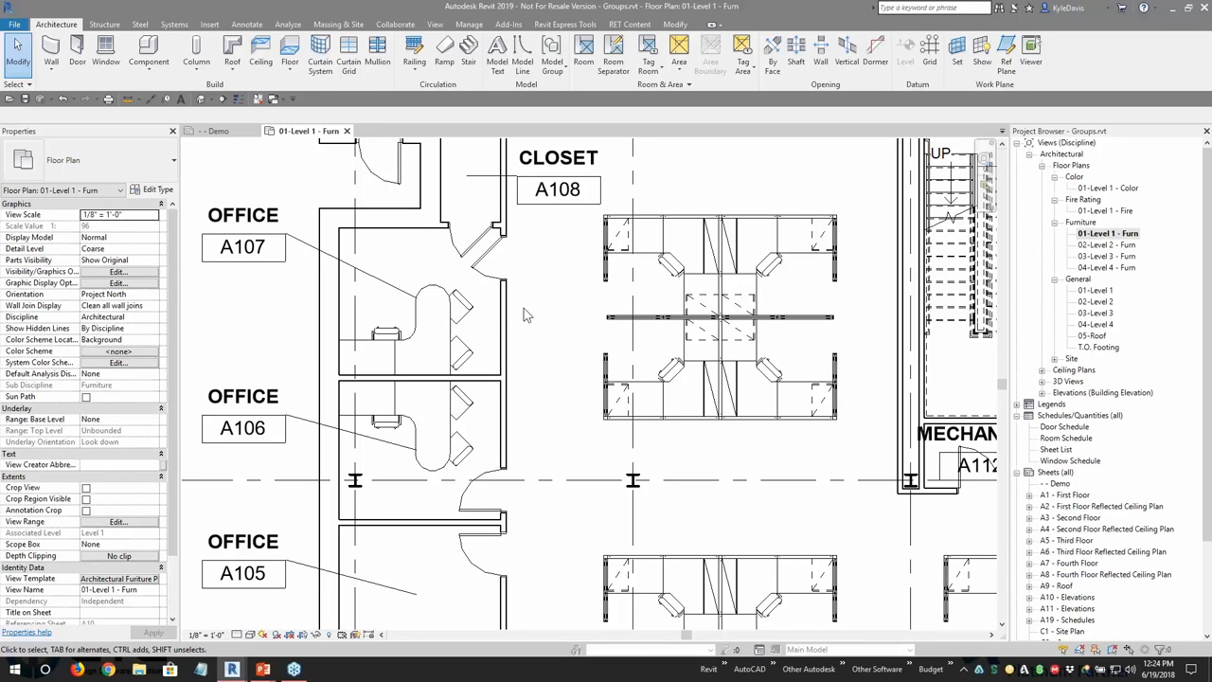
pyautogui.click(464, 305)
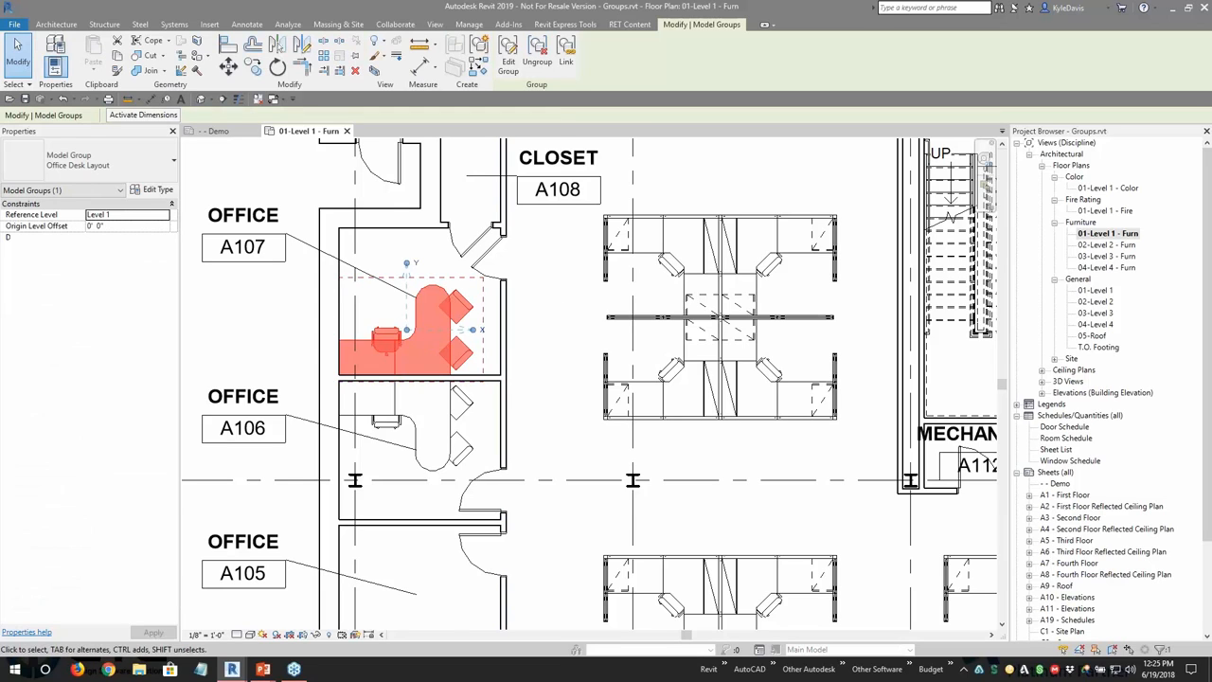
pyautogui.scroll(-2, 512, 352)
pyautogui.click(609, 325)
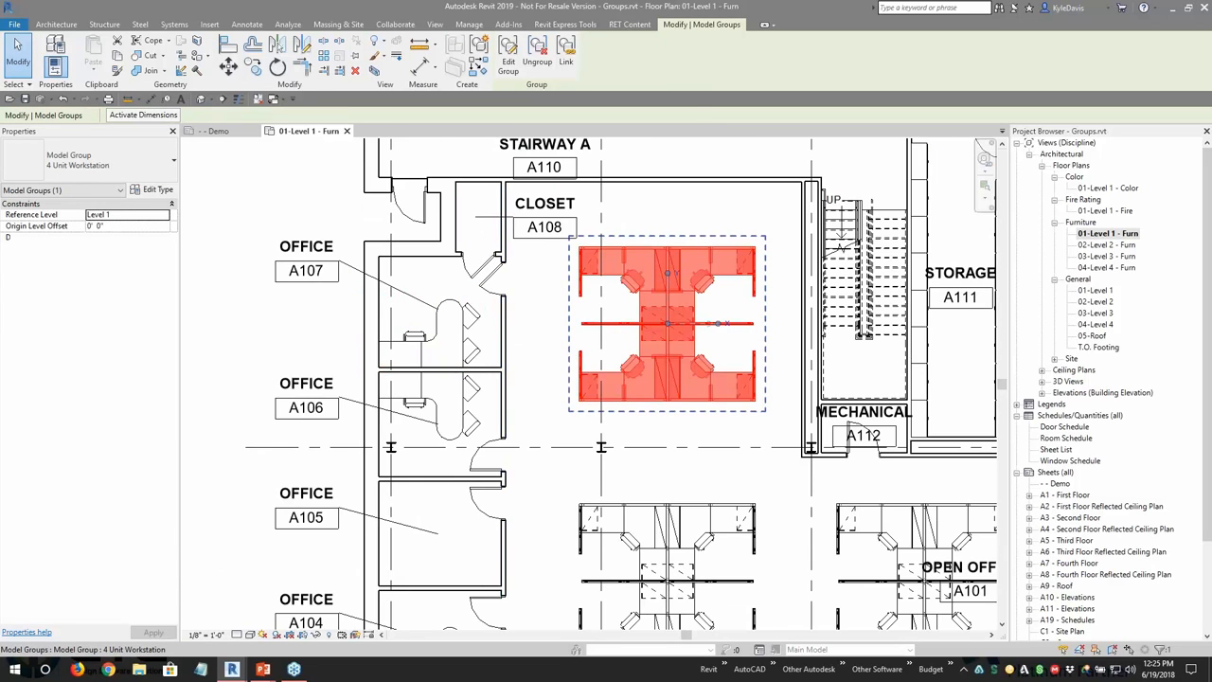
pyautogui.moveTo(716, 433); pyautogui.dragTo(612, 353, button='middle')
pyautogui.click(612, 352)
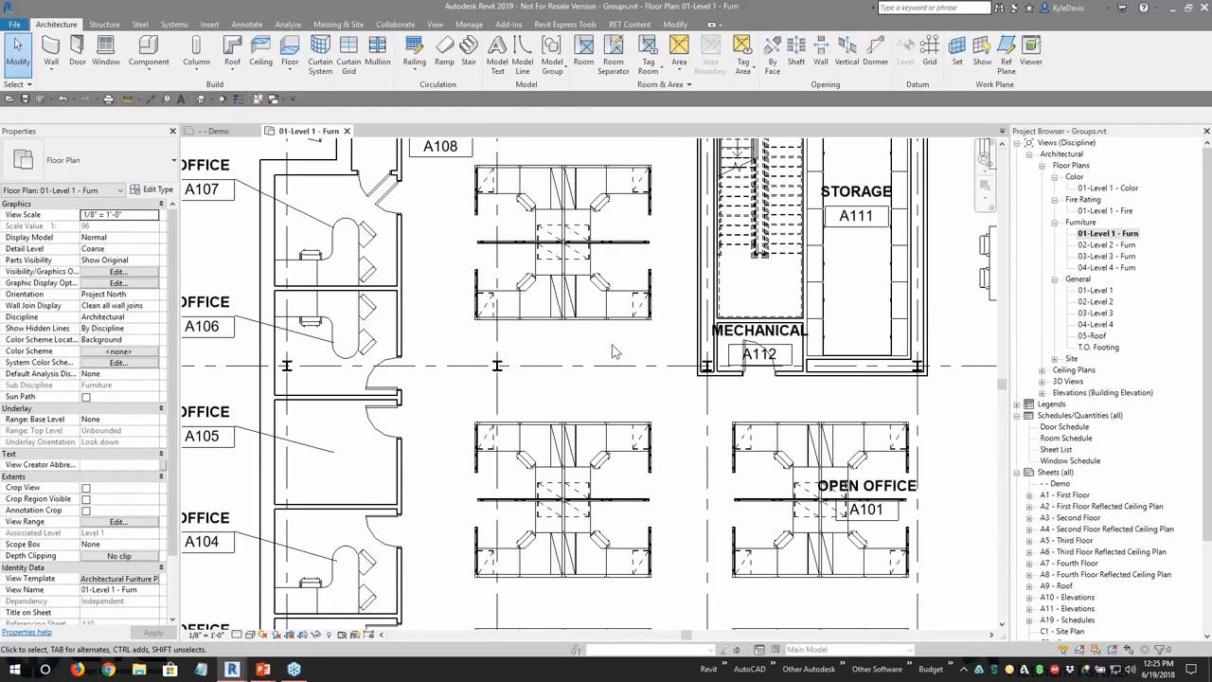
pyautogui.scroll(-2, 612, 351)
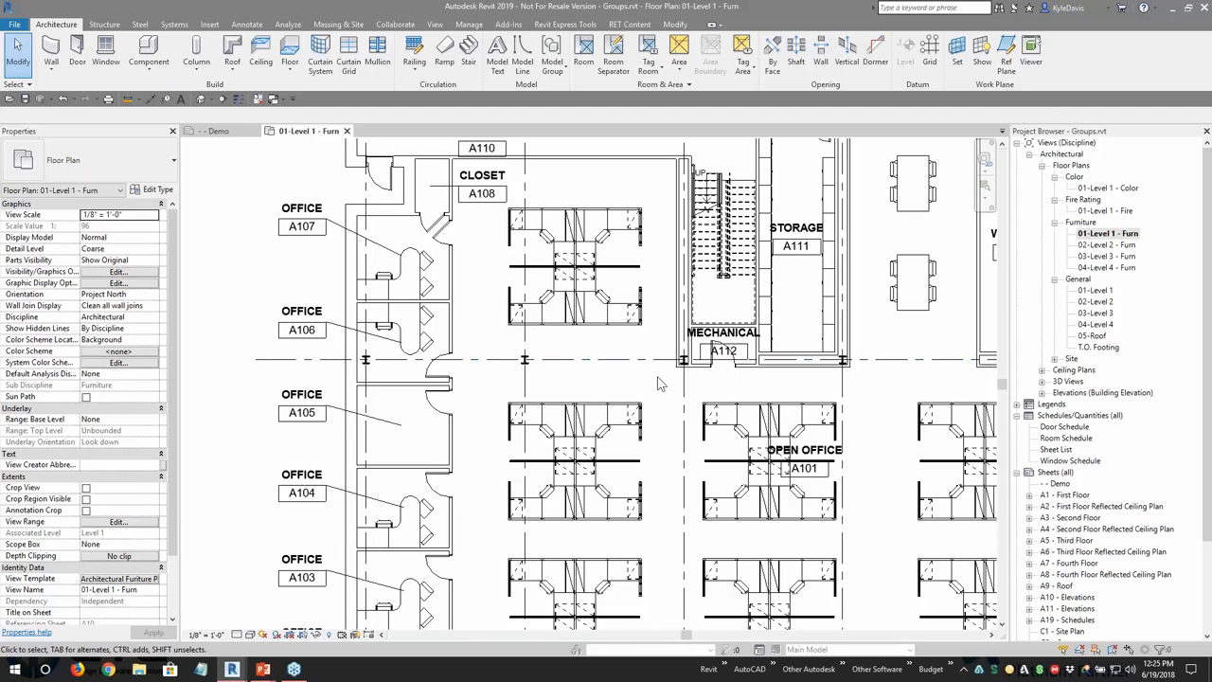
# Step: Open the Office Desk Layout group in A106 for editing and change its upper task chair to Chair-Task Arms
pyautogui.moveTo(534, 375); pyautogui.dragTo(560, 313, button='middle')
pyautogui.click(450, 277)
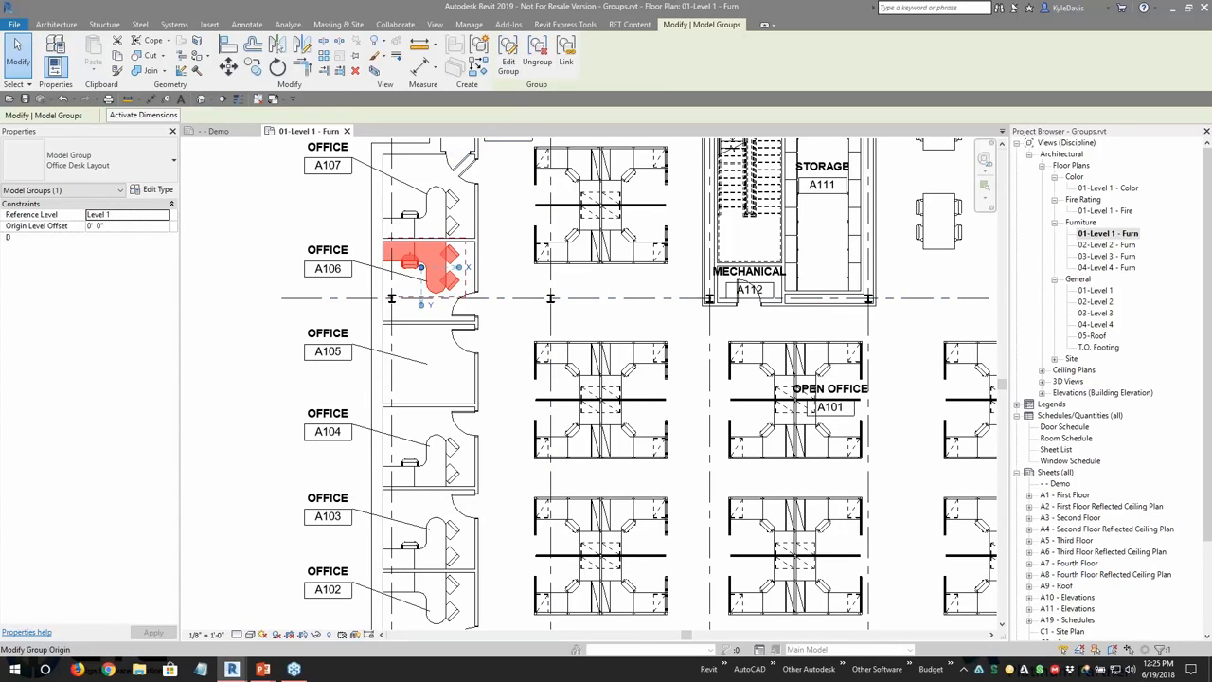
pyautogui.click(508, 57)
pyautogui.scroll(2, 409, 263)
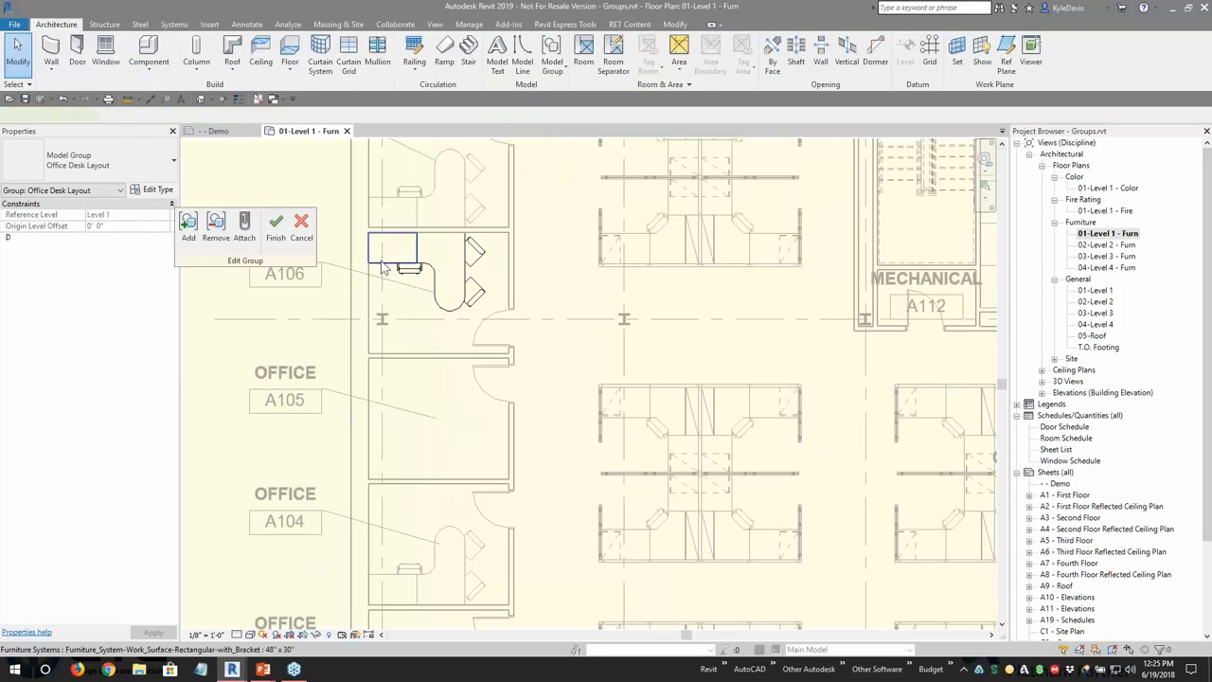
pyautogui.click(403, 261)
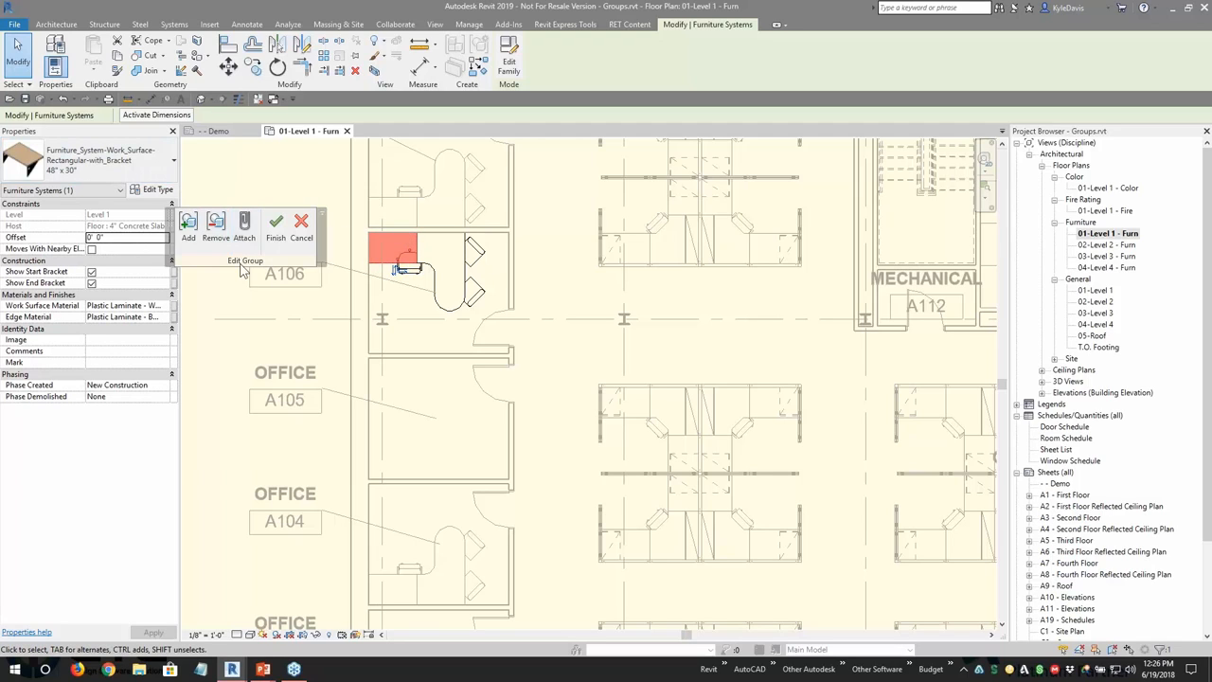
pyautogui.moveTo(266, 261); pyautogui.dragTo(272, 217)
pyautogui.click(476, 252)
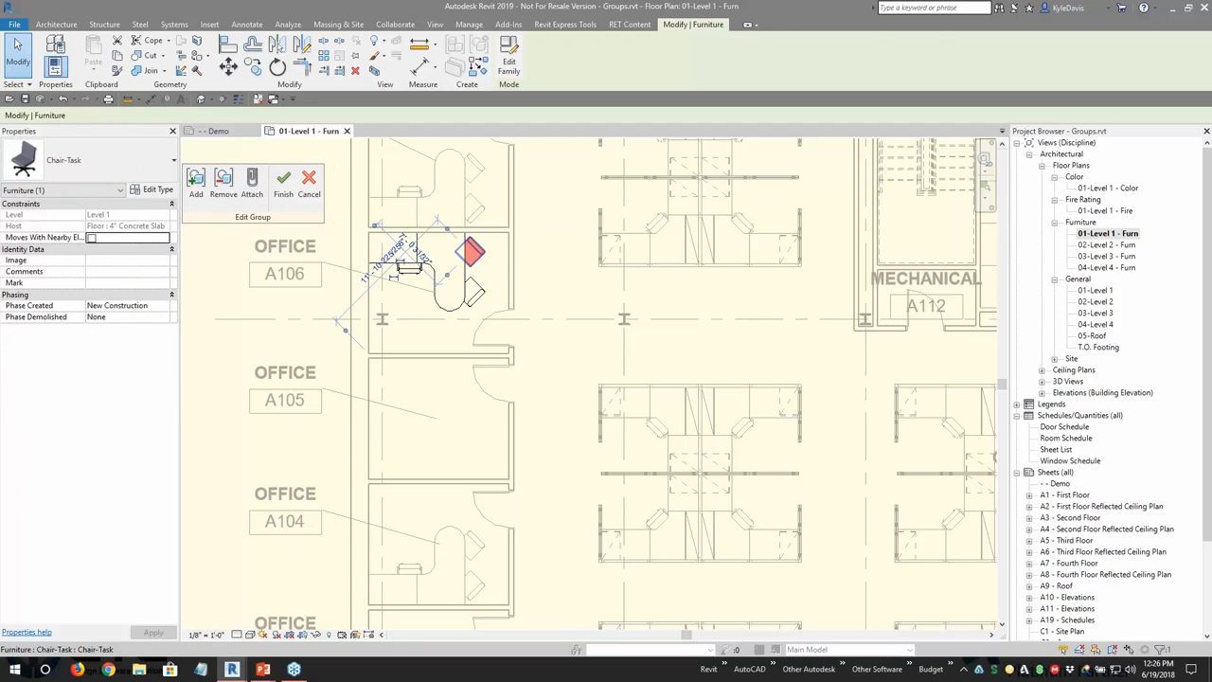
pyautogui.click(109, 161)
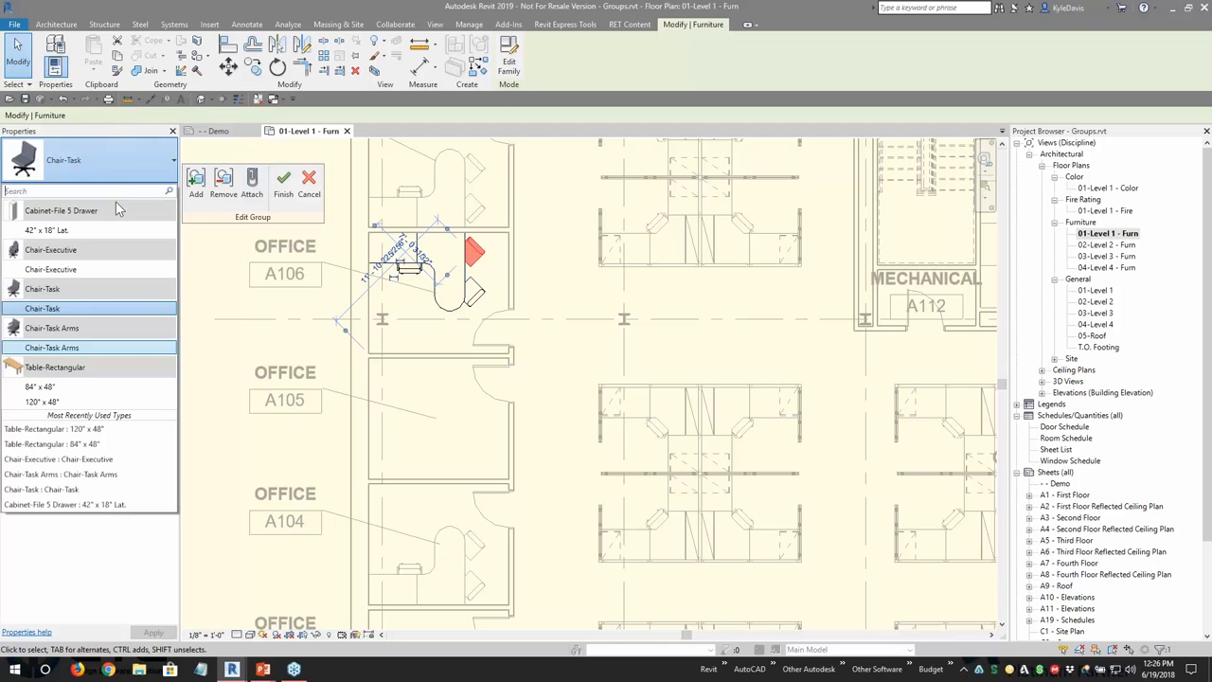
pyautogui.click(60, 348)
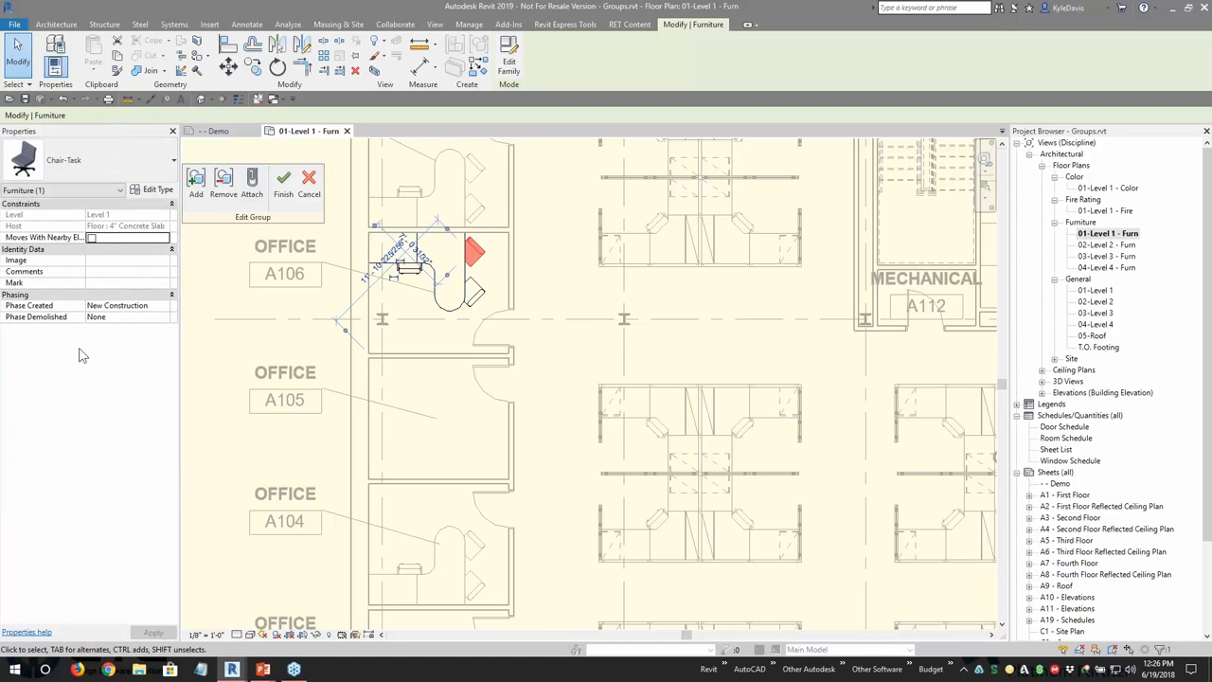
# Step: Change the group's lower task chair to Chair-Task Arms and finish editing the group
pyautogui.click(474, 293)
pyautogui.scroll(2, 462, 286)
pyautogui.click(142, 175)
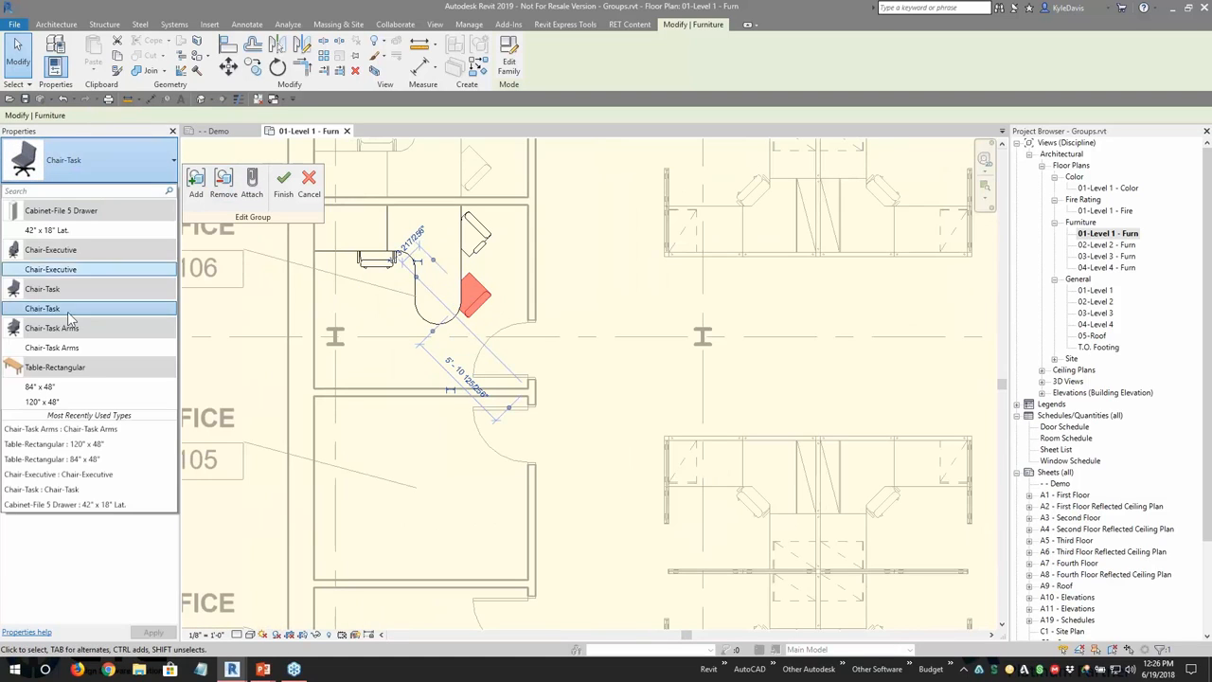
pyautogui.click(43, 311)
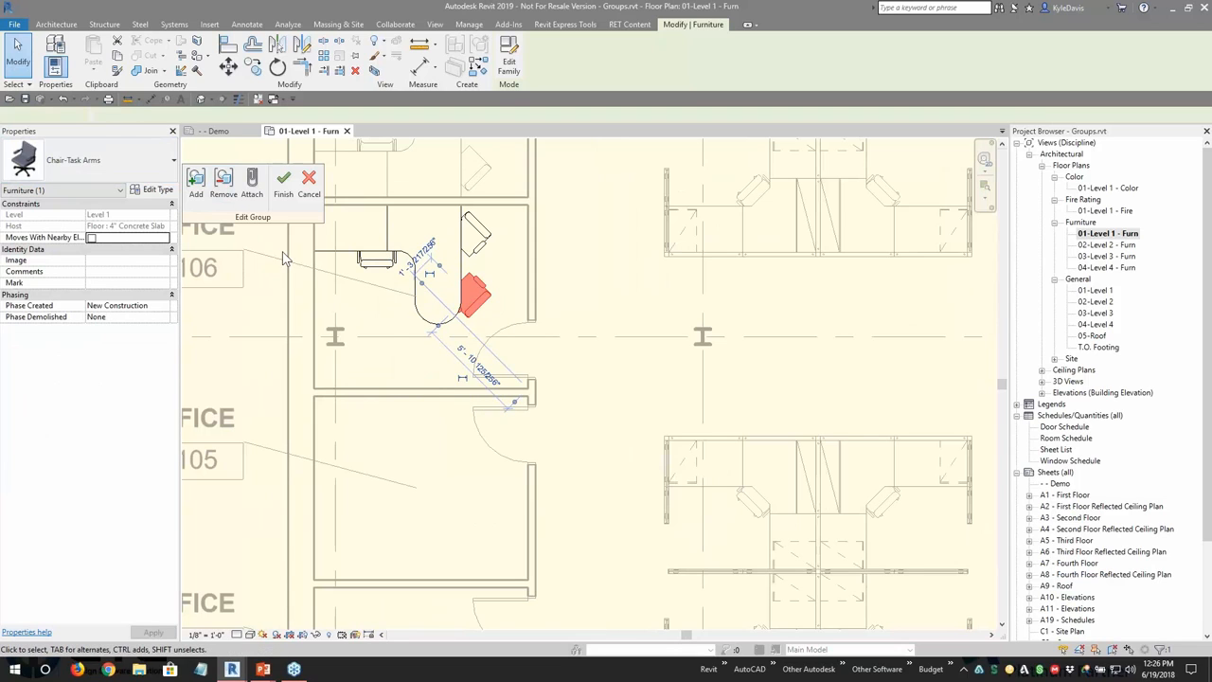
pyautogui.click(283, 181)
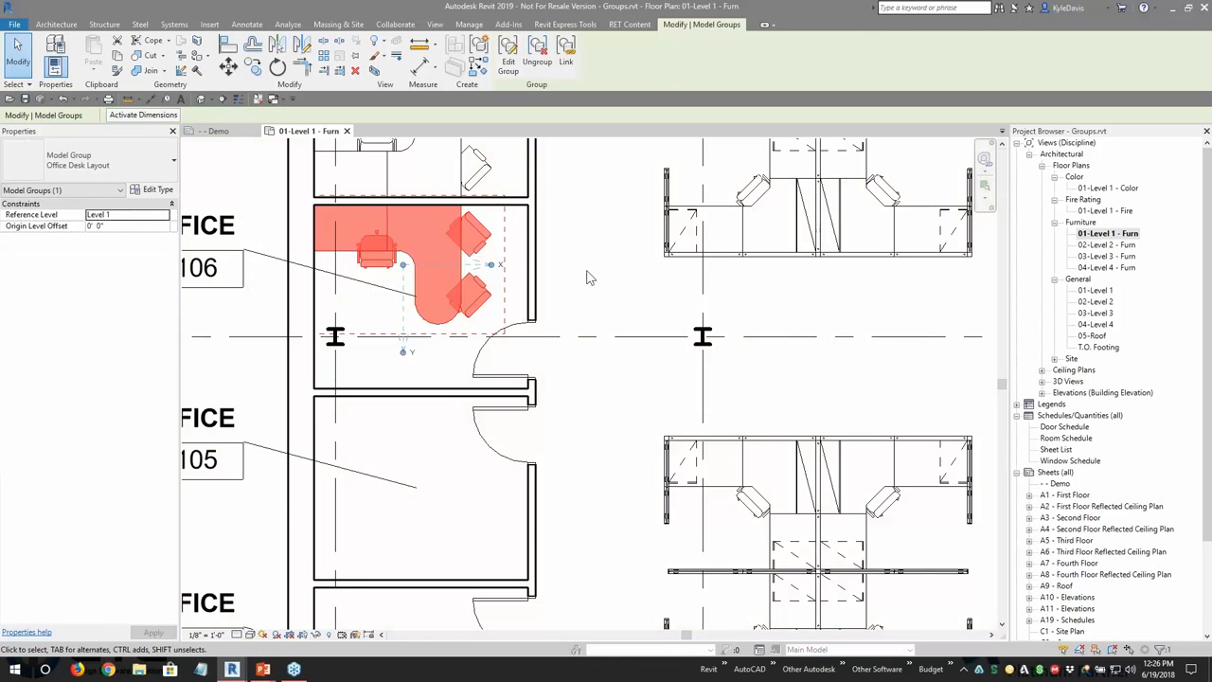
pyautogui.click(587, 273)
# Step: Delete the ungrouped desk surfaces and chairs in office A104
pyautogui.moveTo(451, 206); pyautogui.dragTo(446, 378, button='middle')
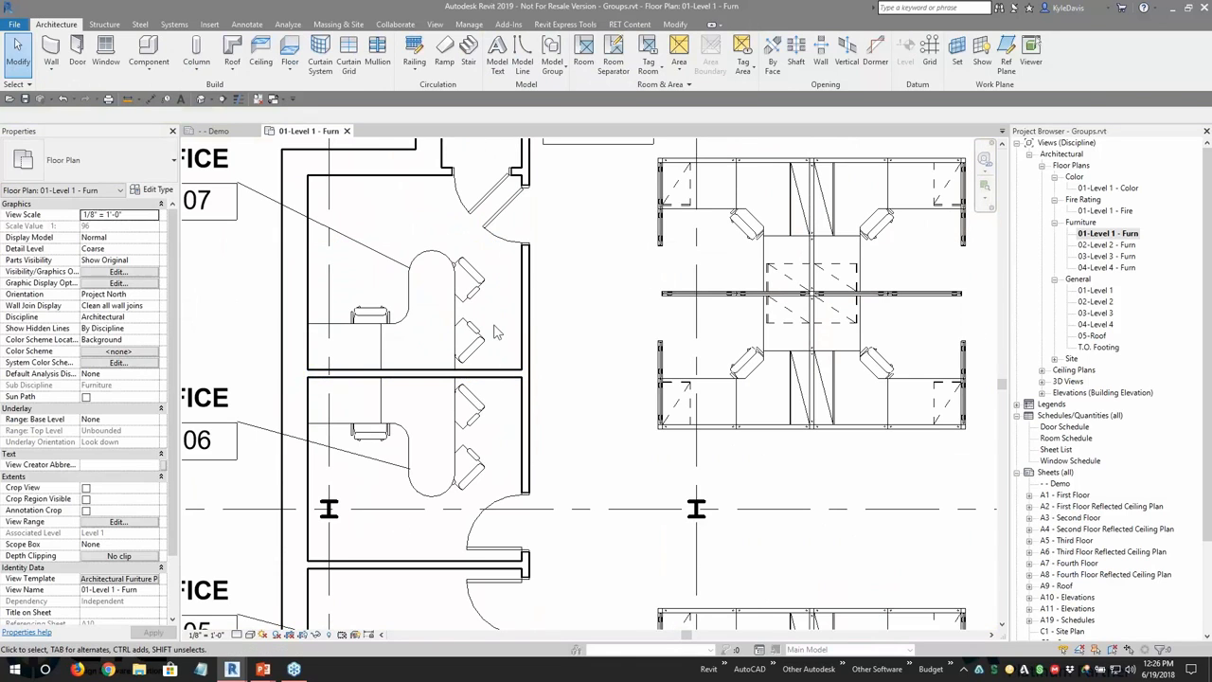
pyautogui.scroll(-2, 496, 331)
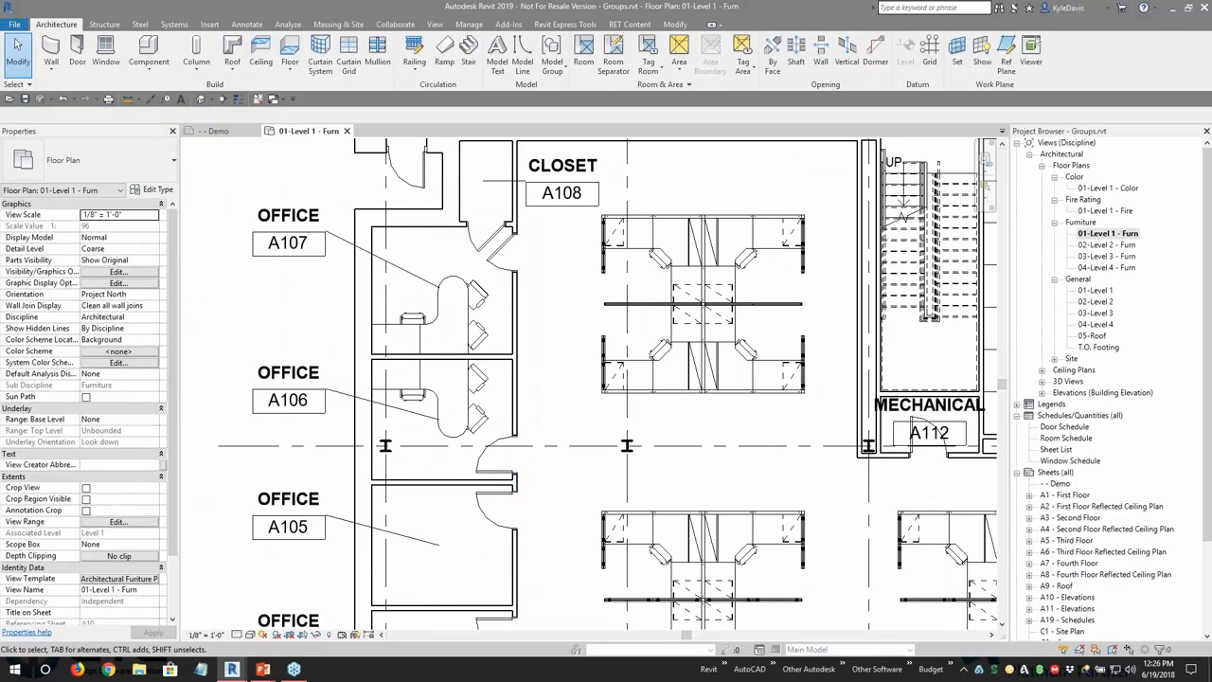
pyautogui.moveTo(551, 397); pyautogui.dragTo(556, 254, button='middle')
pyautogui.scroll(-1, 531, 343)
pyautogui.moveTo(516, 486); pyautogui.dragTo(501, 398, button='middle')
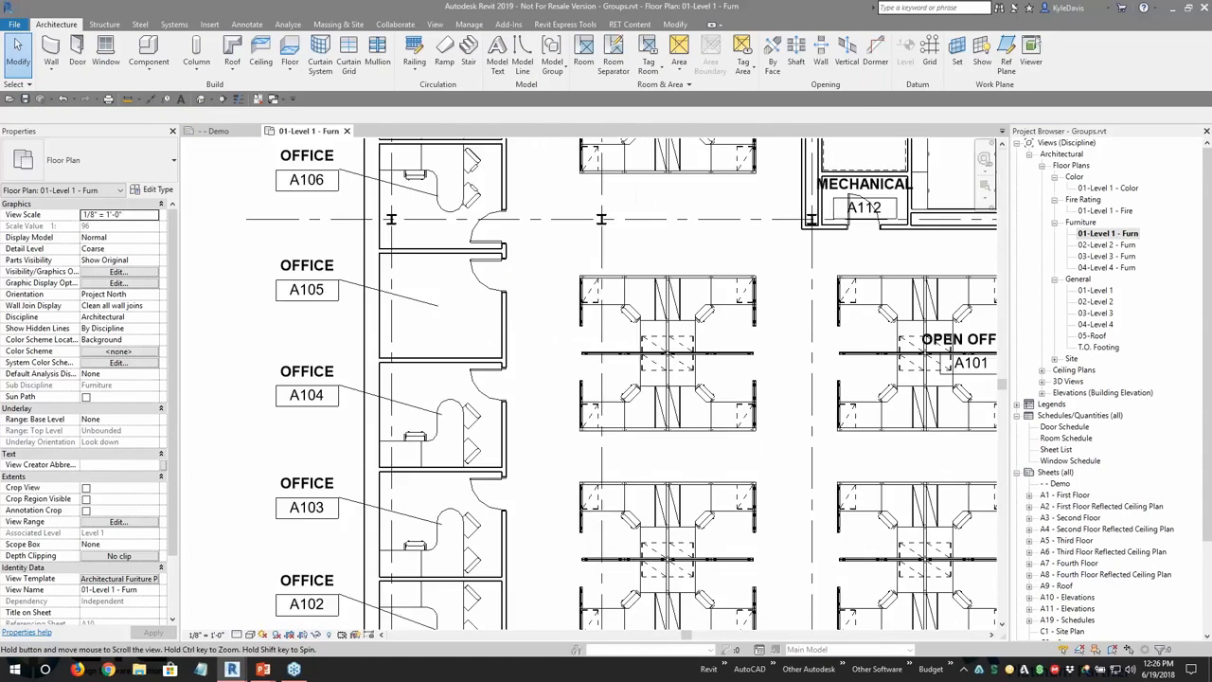
pyautogui.scroll(1, 453, 435)
pyautogui.scroll(1, 324, 415)
pyautogui.moveTo(322, 406); pyautogui.dragTo(303, 268, button='middle')
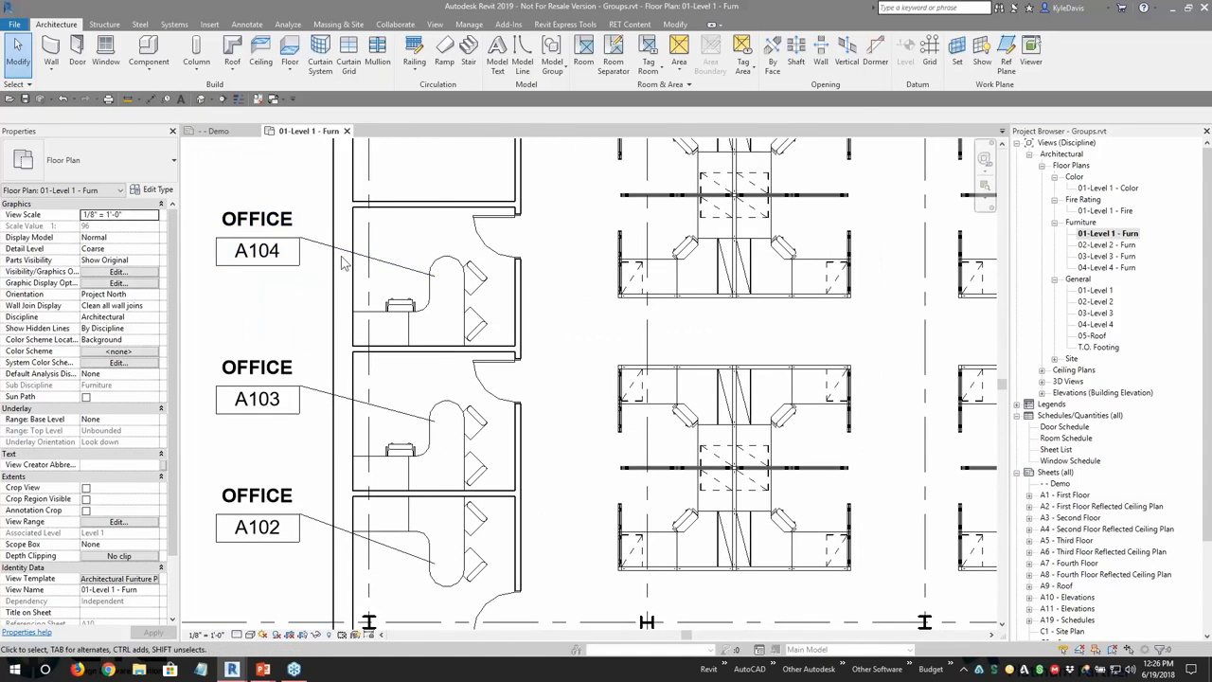
pyautogui.moveTo(322, 228); pyautogui.dragTo(494, 385)
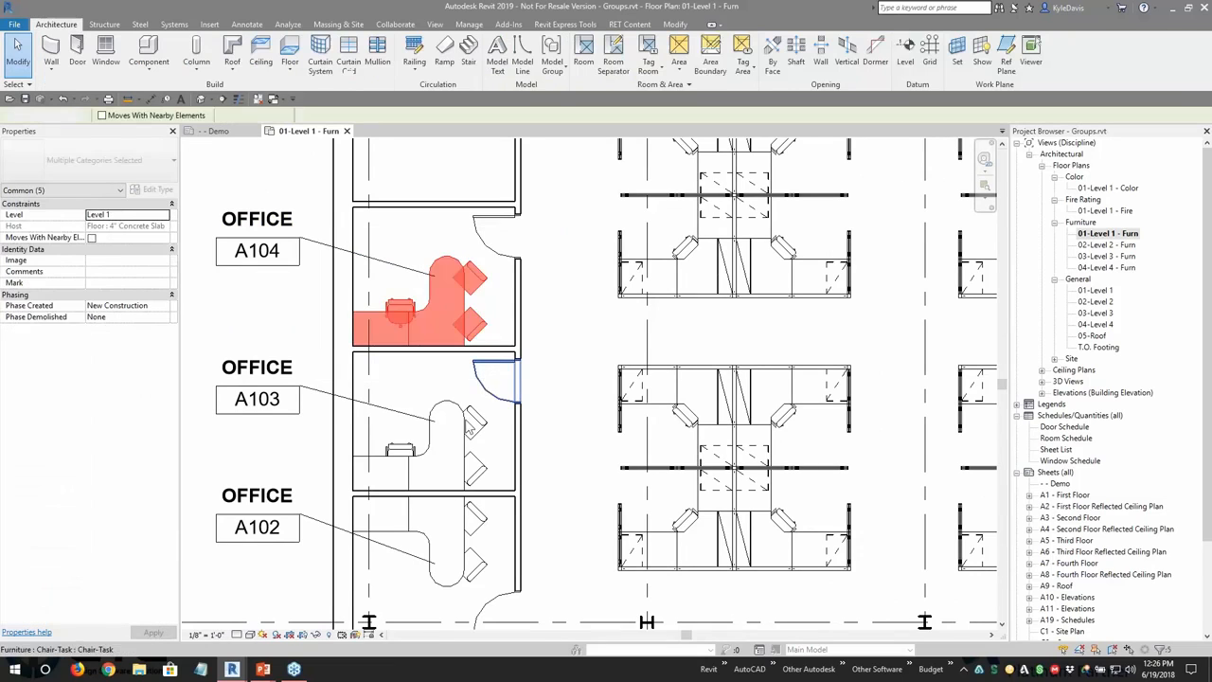
pyautogui.press('Delete')
# Step: Delete the ungrouped desk surfaces and chairs in offices A103 and A102
pyautogui.moveTo(468, 426); pyautogui.dragTo(468, 281, button='middle')
pyautogui.moveTo(315, 229); pyautogui.dragTo(487, 439)
pyautogui.press('Delete')
# Step: Mirror the Office Desk Layout group from A106 into A105, using the horizontal grid line through A106 as the mirror axis
pyautogui.moveTo(582, 274); pyautogui.dragTo(558, 594, button='middle')
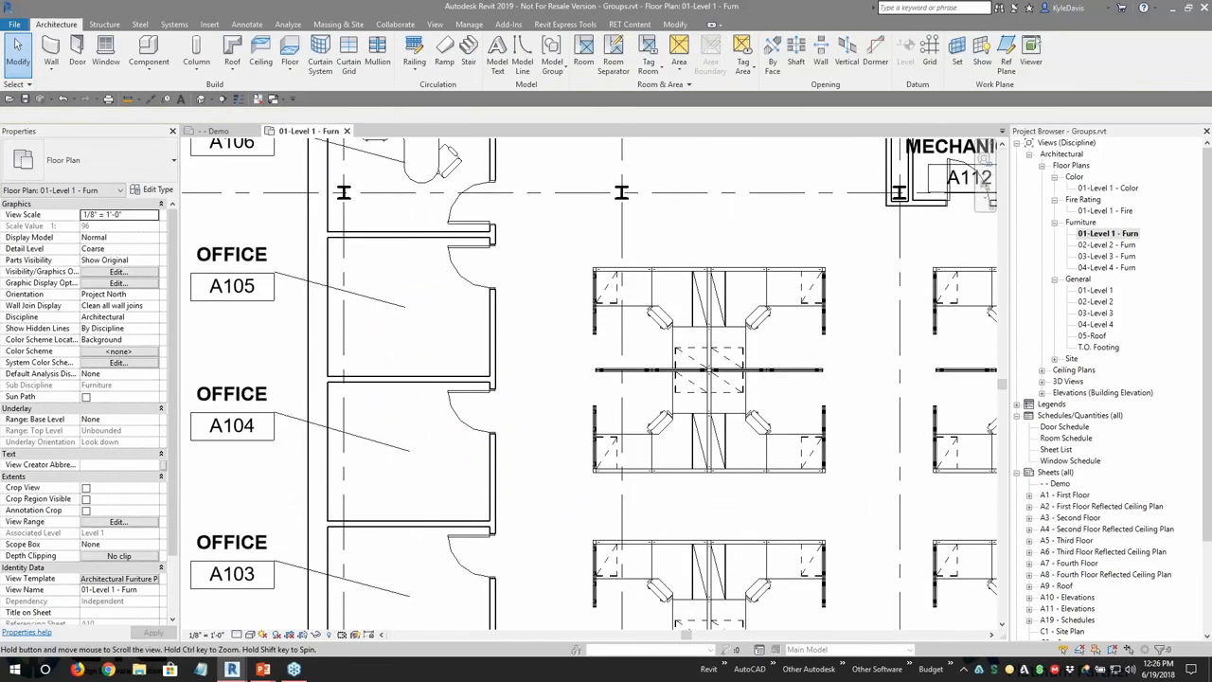
pyautogui.moveTo(530, 512); pyautogui.dragTo(541, 595, button='middle')
pyautogui.click(422, 239)
pyautogui.click(277, 44)
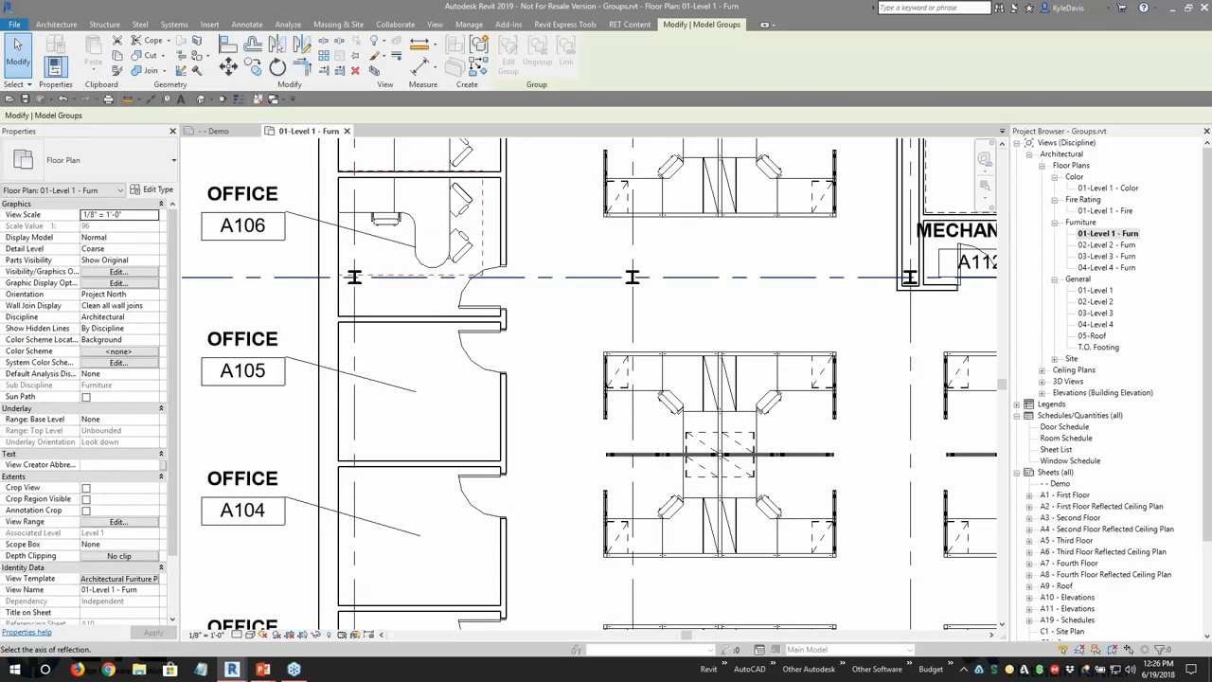
pyautogui.click(408, 278)
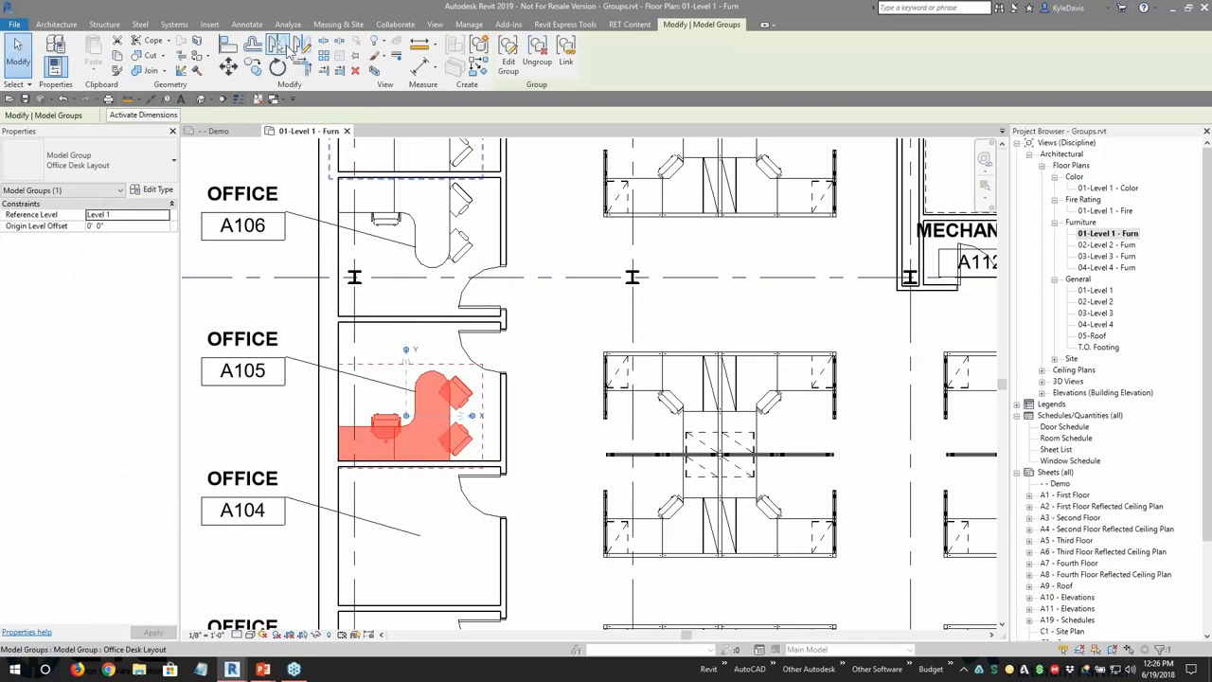
# Step: Mirror the A105 desk group into A104 about the partition wall between the two offices
pyautogui.click(286, 48)
pyautogui.click(427, 469)
pyautogui.moveTo(553, 476); pyautogui.dragTo(586, 233, button='middle')
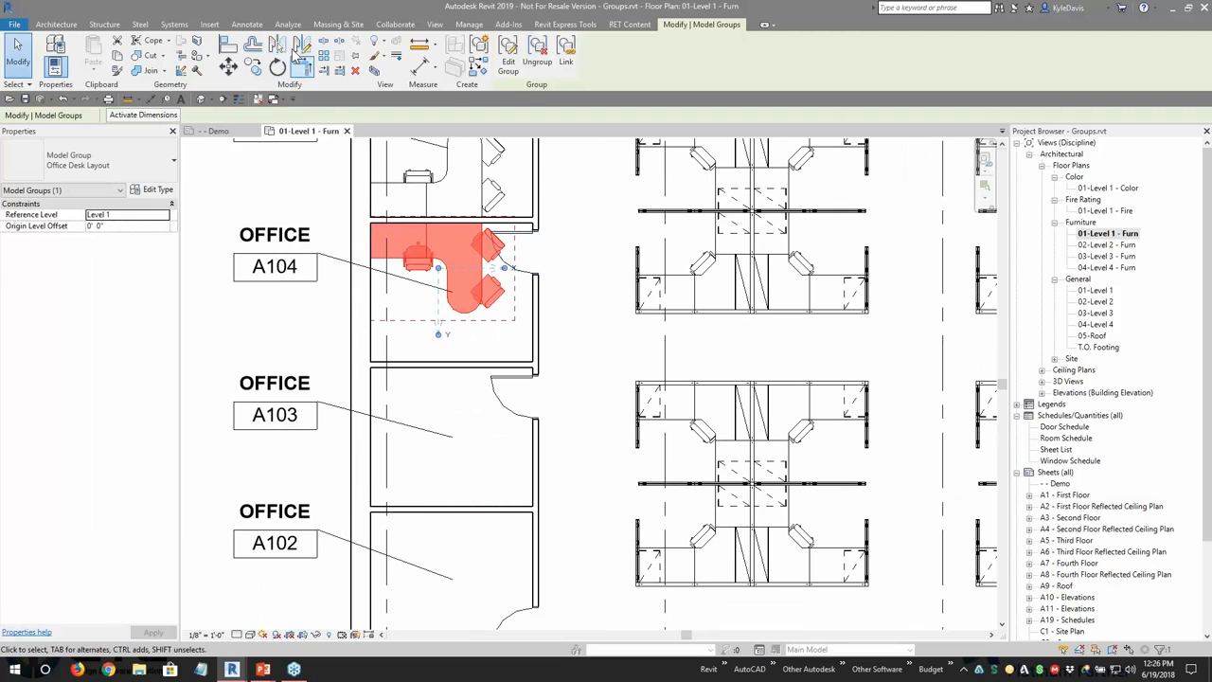
# Step: Mirror the A104 desk group into A103 about the partition wall between the two offices
pyautogui.click(276, 44)
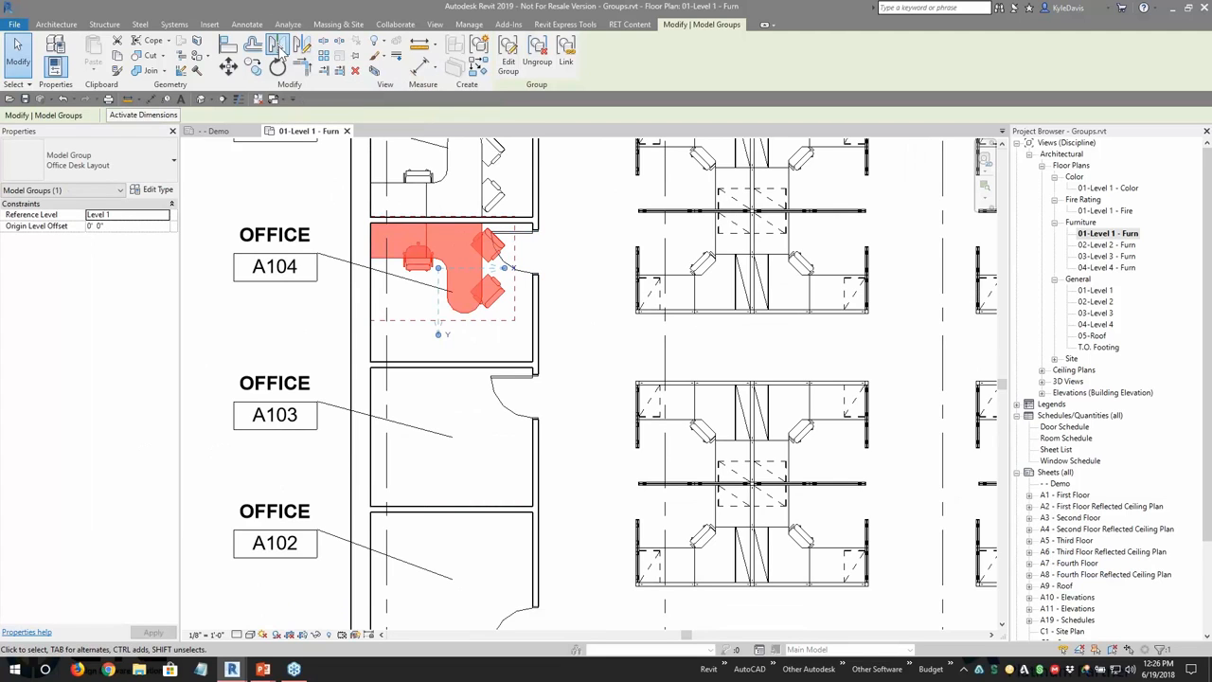
pyautogui.click(434, 367)
pyautogui.moveTo(434, 368); pyautogui.dragTo(464, 203, button='middle')
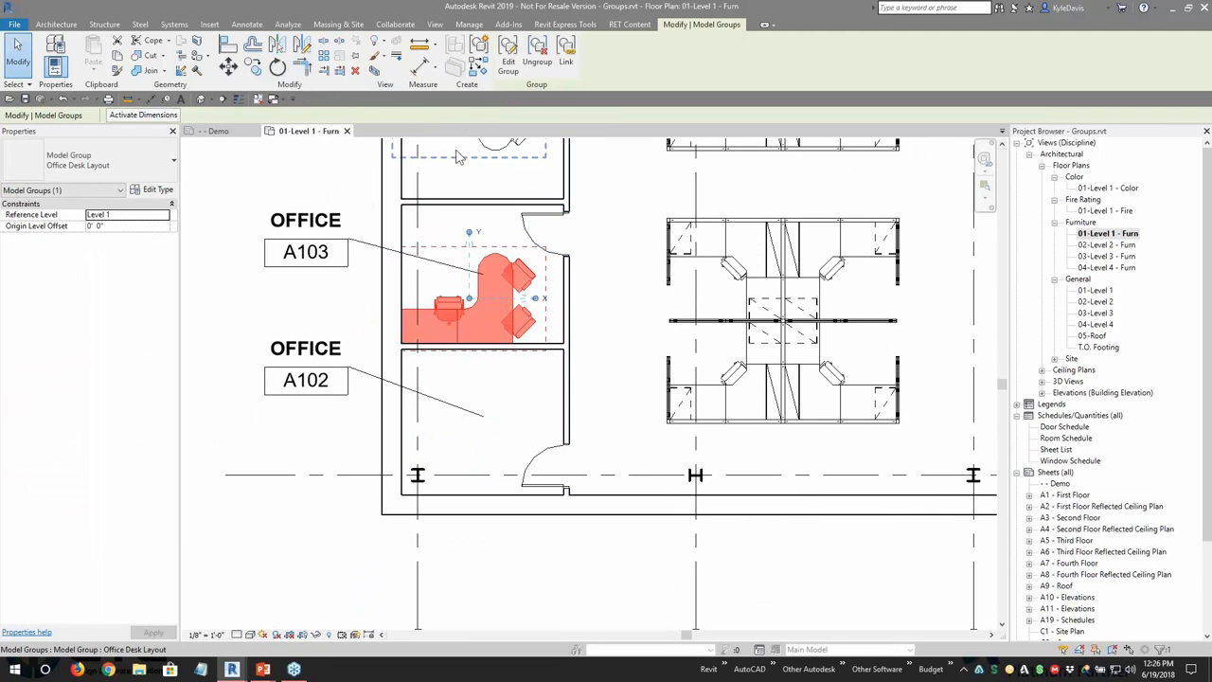
# Step: Mirror the A103 desk group into A102 about their shared partition wall and clear the selection
pyautogui.click(276, 45)
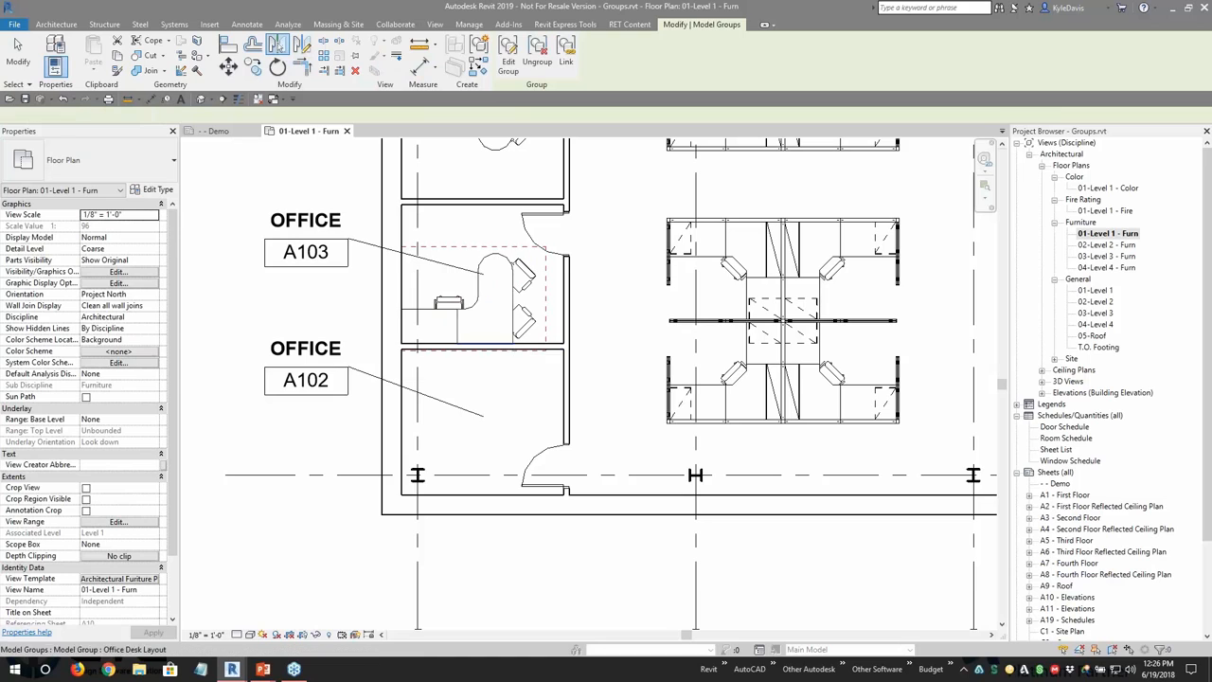
pyautogui.click(487, 347)
pyautogui.scroll(3, 493, 347)
pyautogui.press('Escape')
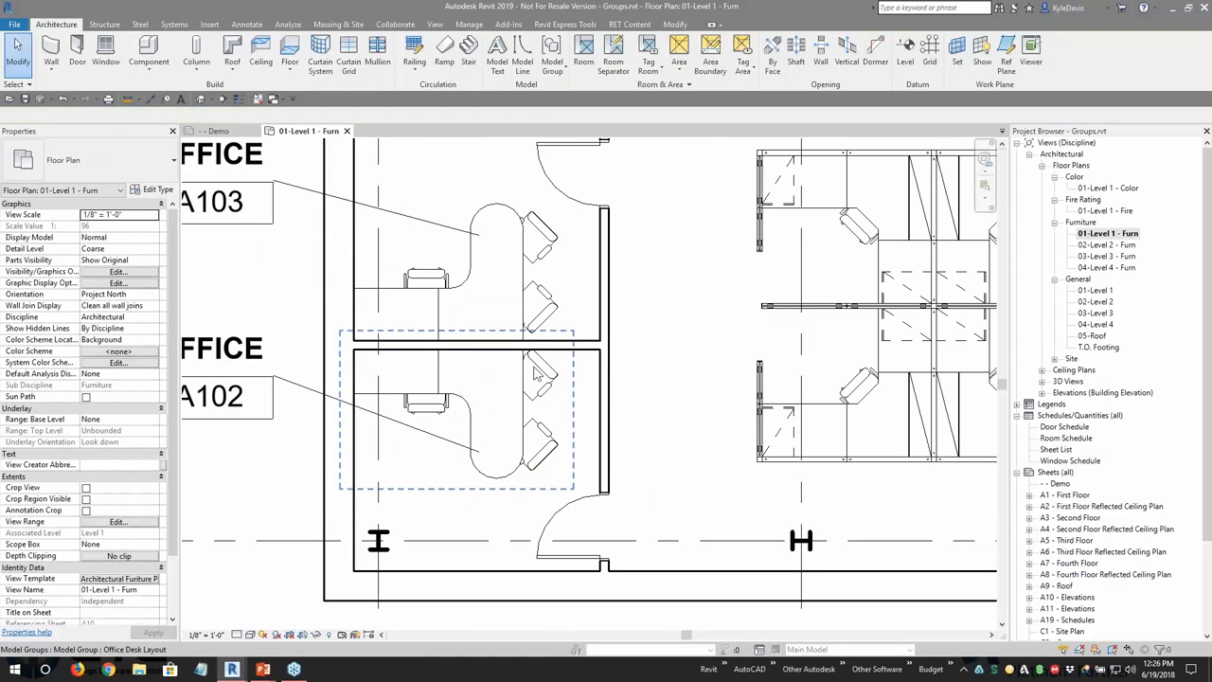
# Step: Inspect the mirrored Office Desk Layout groups in A103 and A102, selecting each one in turn
pyautogui.click(535, 375)
pyautogui.click(526, 305)
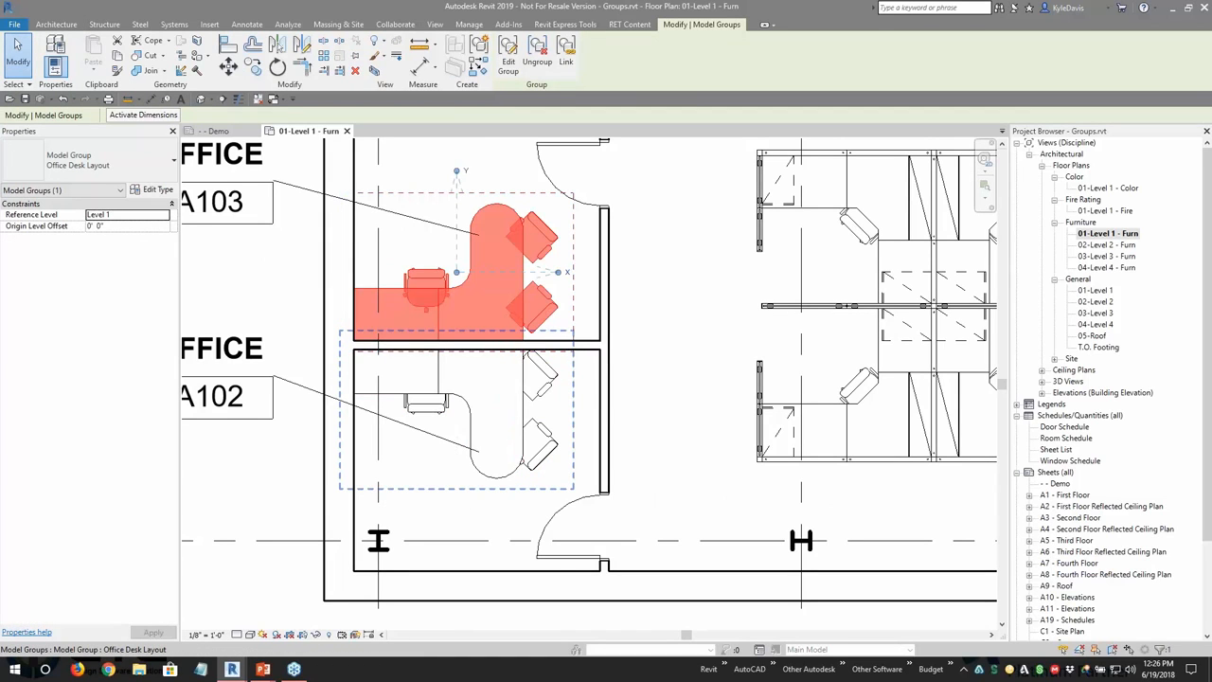
pyautogui.click(536, 376)
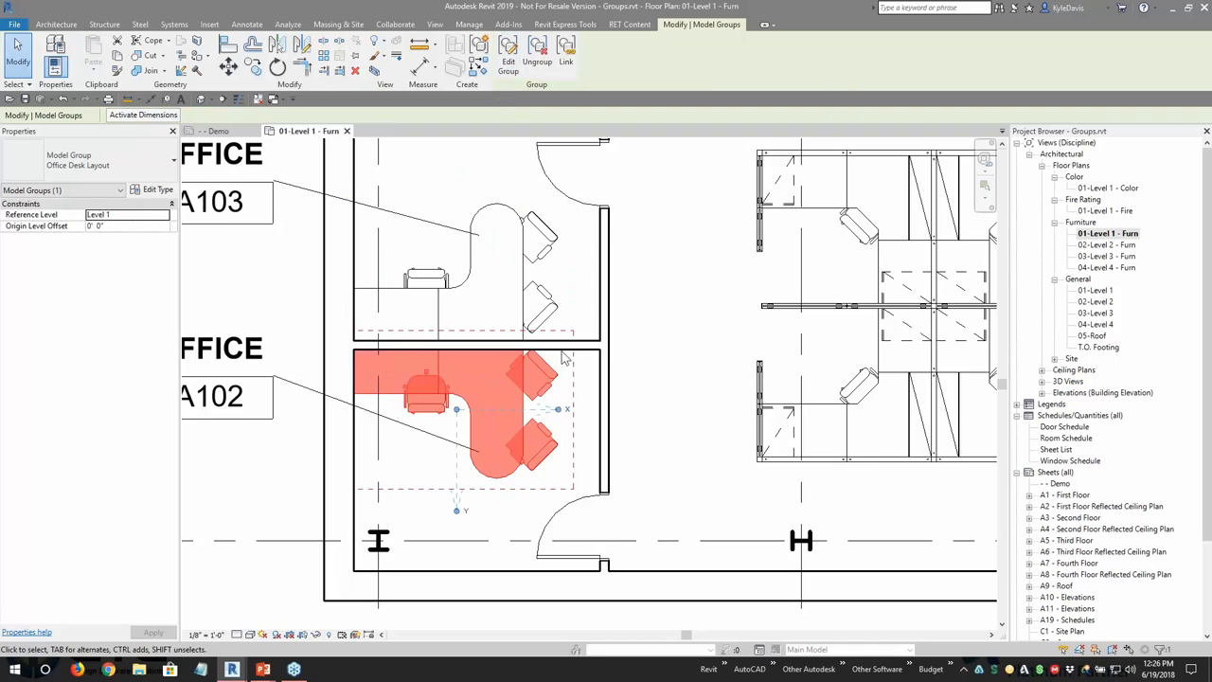
pyautogui.scroll(-3, 566, 358)
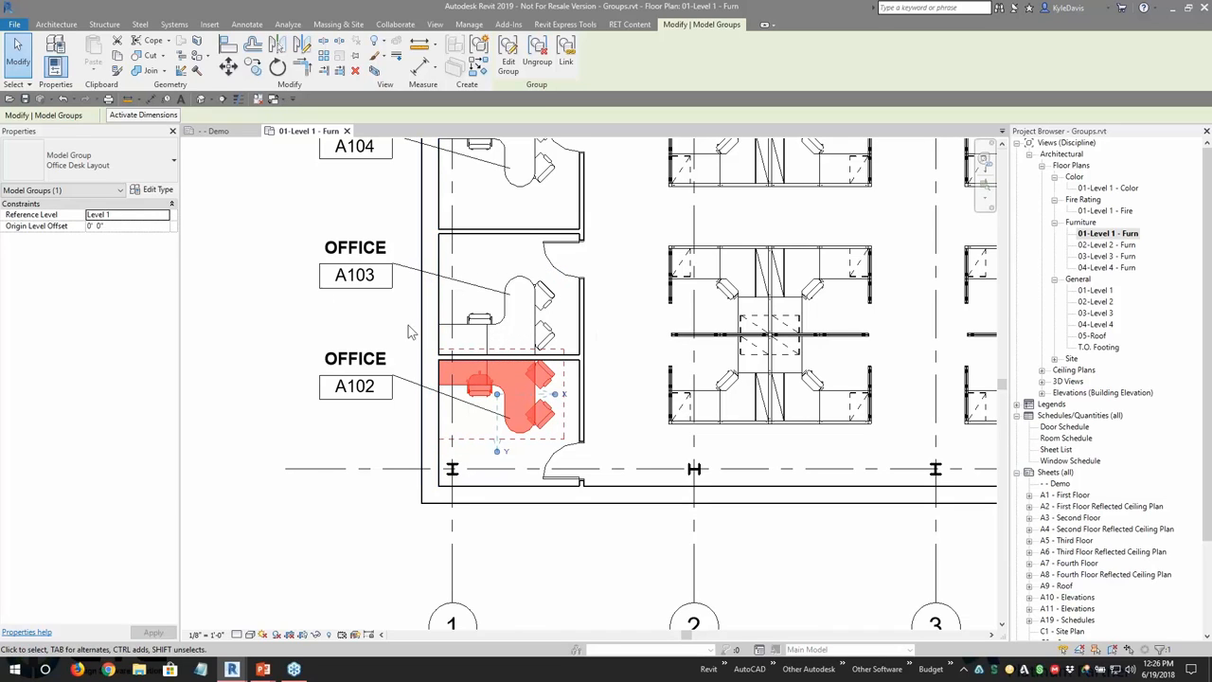
pyautogui.scroll(2, 526, 390)
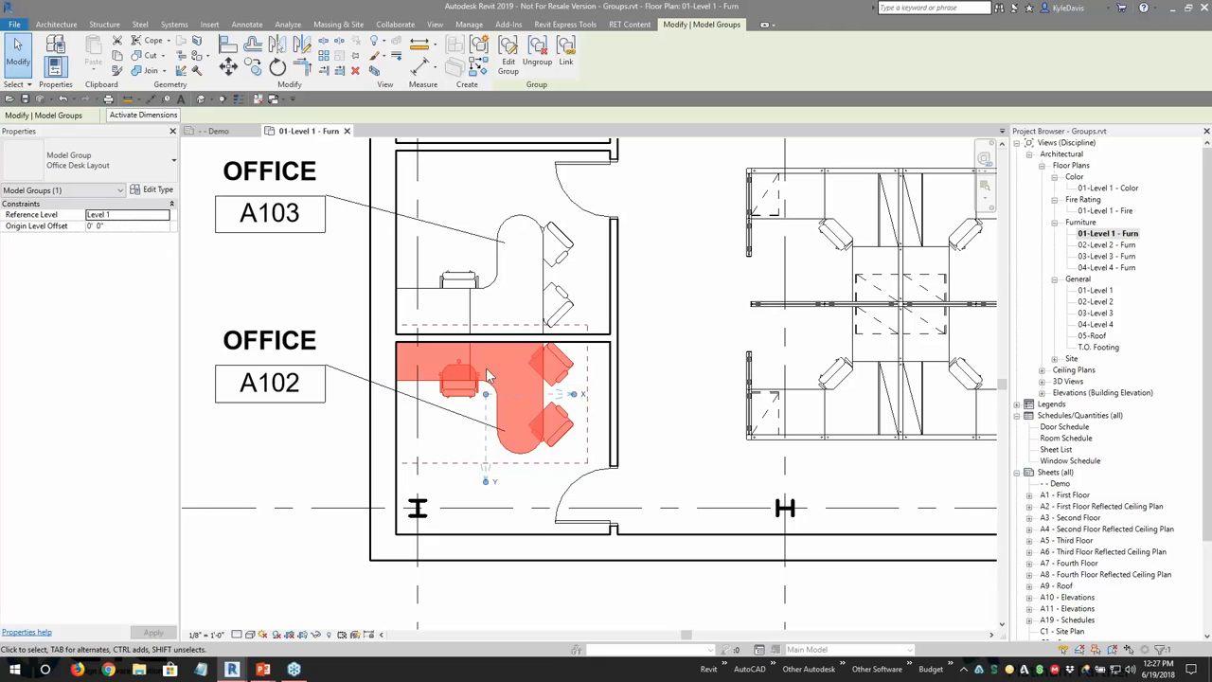
# Step: Duplicate the A102 desk group's type as Office Desk Layout 2
pyautogui.click(152, 190)
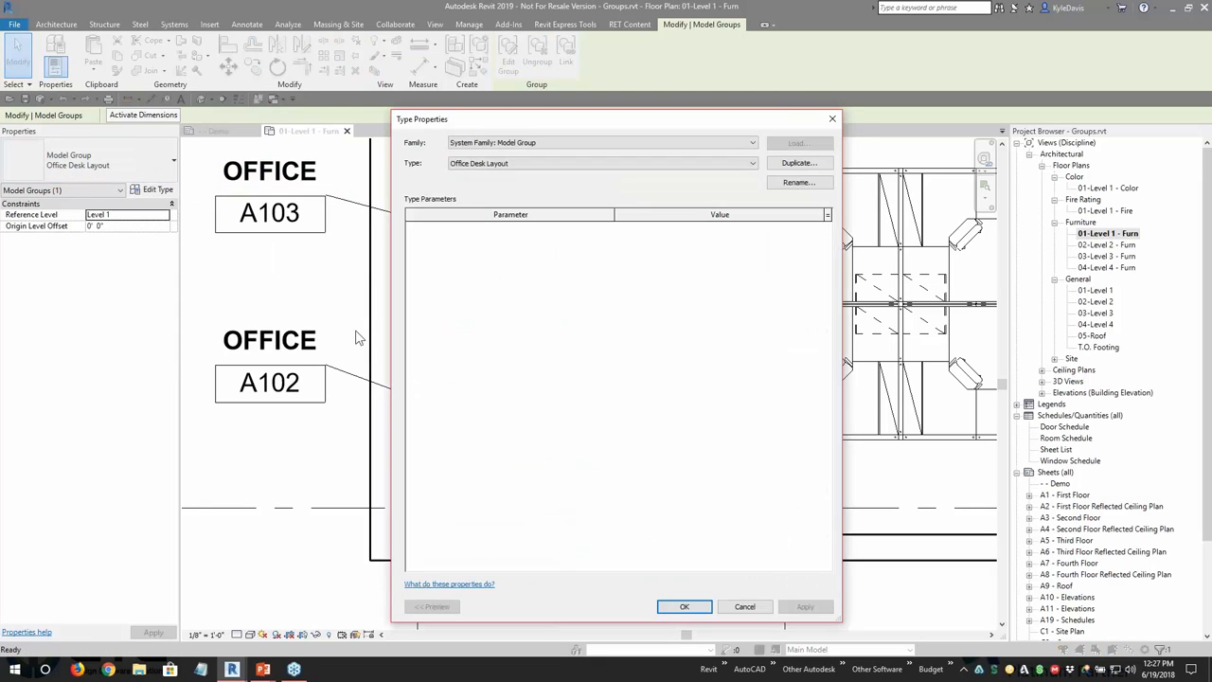
pyautogui.click(813, 163)
pyautogui.click(638, 361)
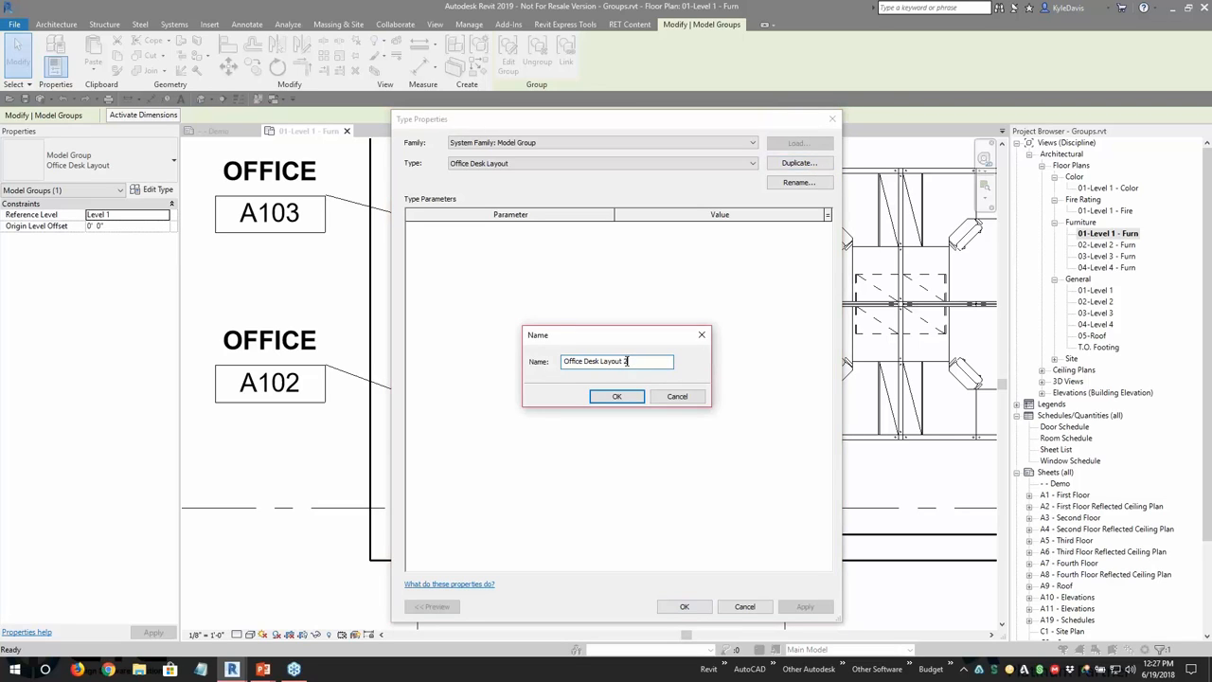
pyautogui.click(618, 396)
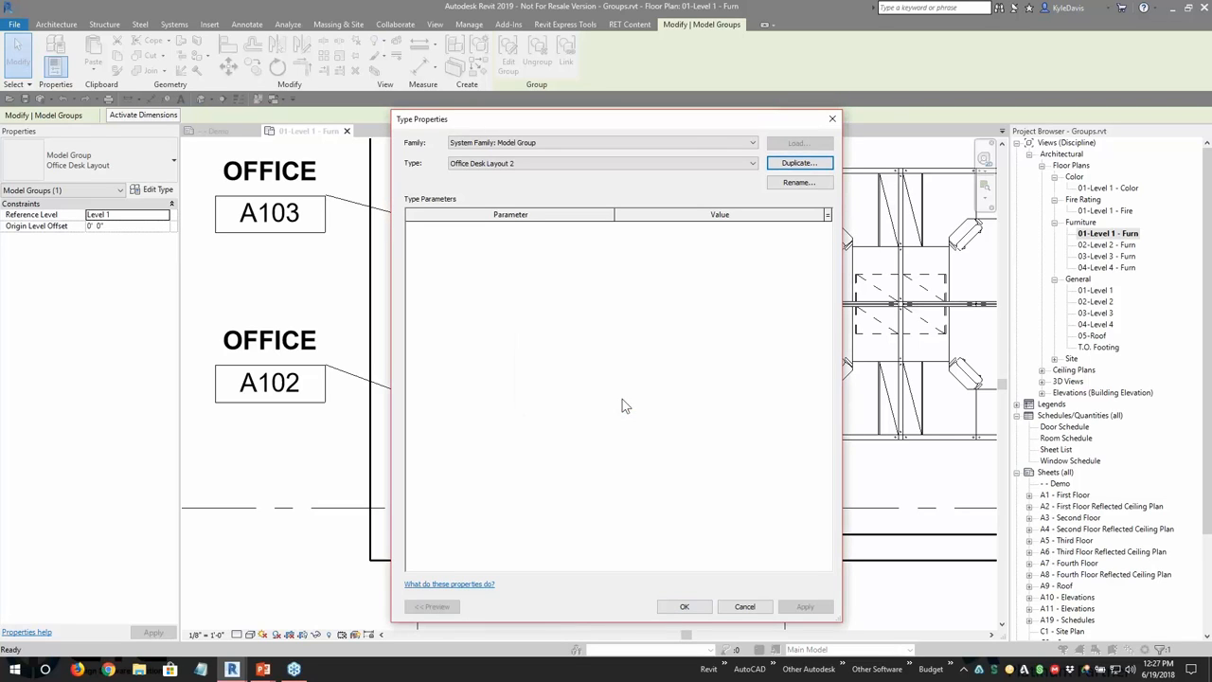
pyautogui.click(684, 607)
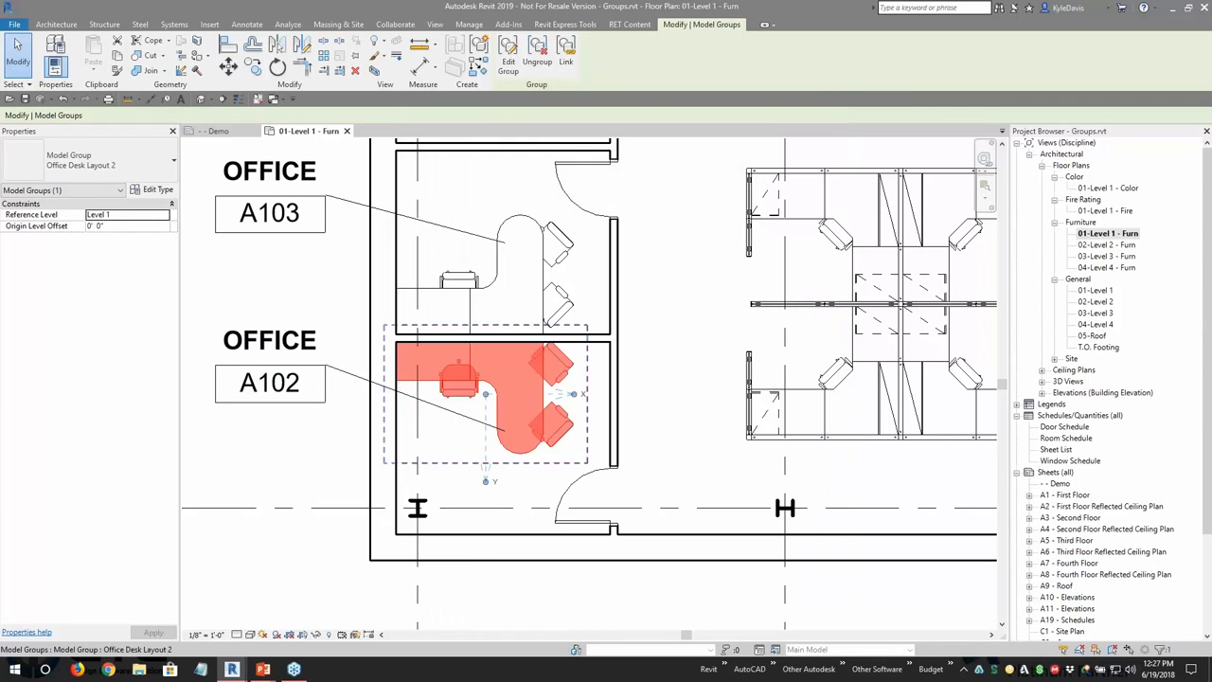
# Step: Open the A102 desk group for editing and change its two guest chairs to Chair-Executive
pyautogui.doubleClick(483, 379)
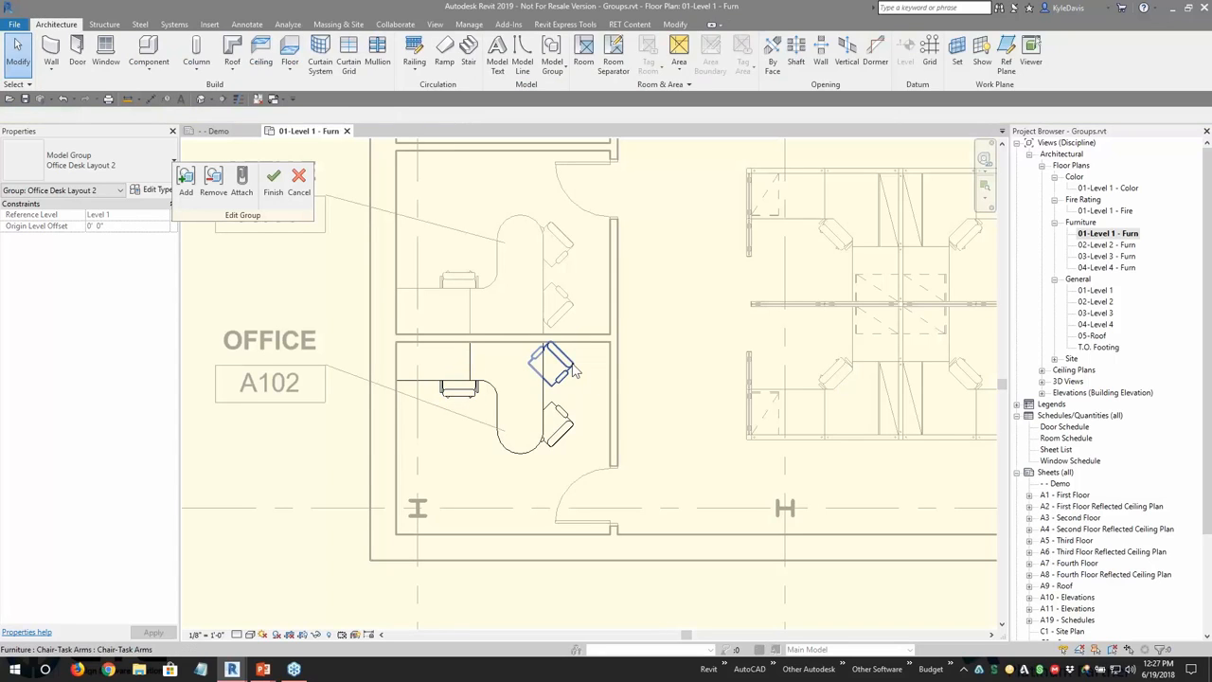
pyautogui.click(565, 426)
pyautogui.keyDown('ctrl'); pyautogui.click(568, 431); pyautogui.keyUp('ctrl')
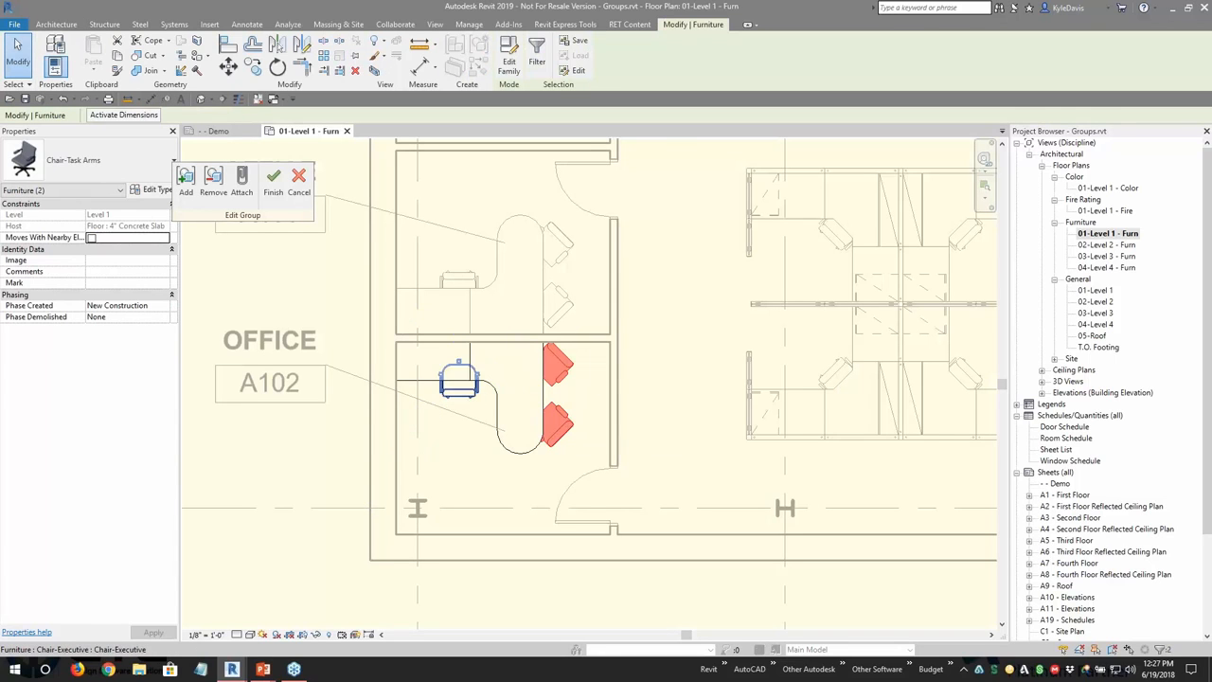
pyautogui.click(161, 166)
pyautogui.click(69, 268)
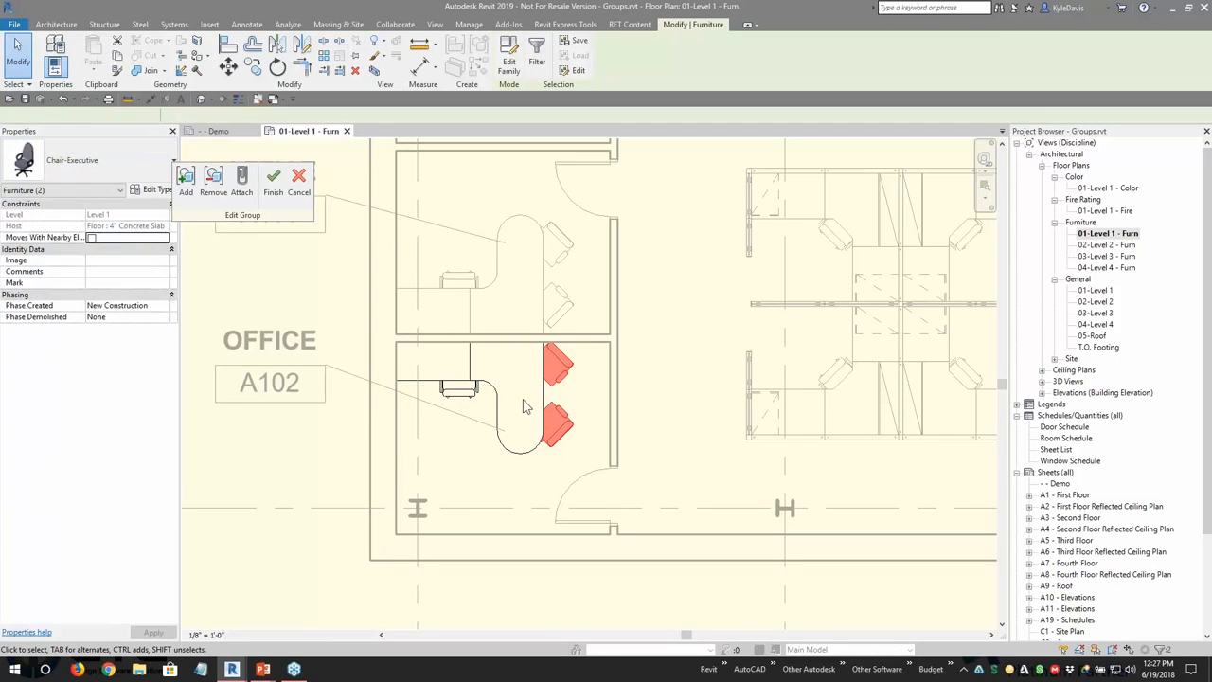
pyautogui.scroll(2, 531, 396)
pyautogui.press('Escape')
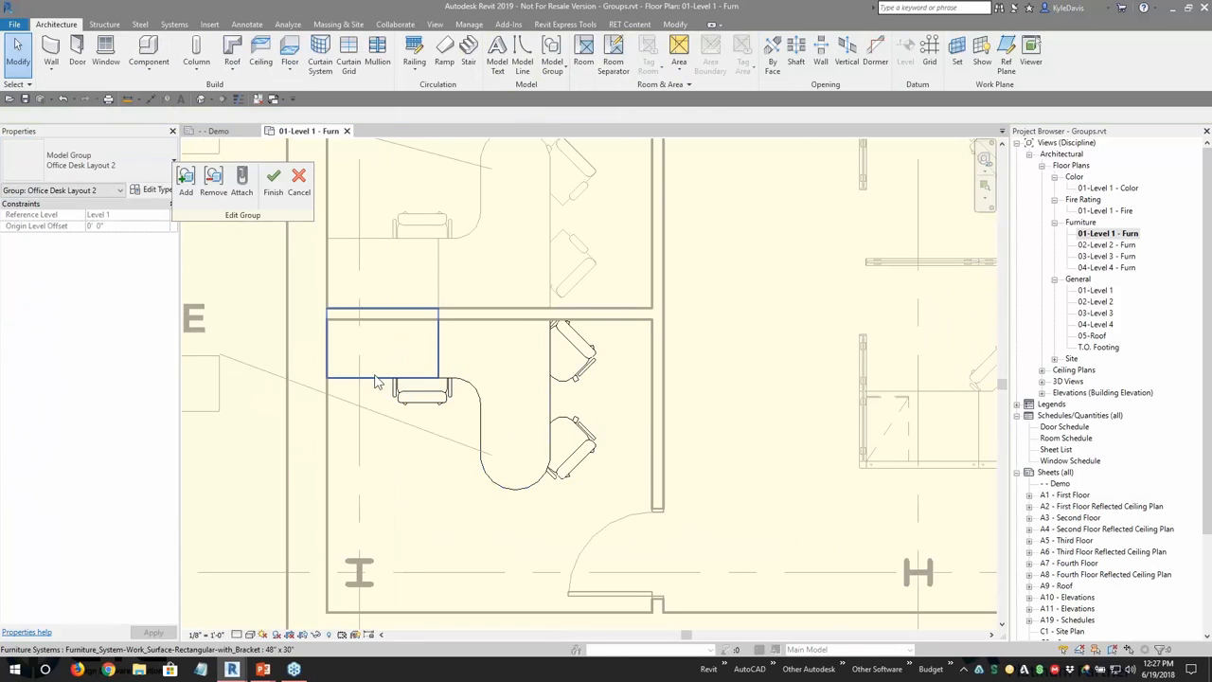
# Step: Change the rectangular work surface in the A102 group to the 36" x 30" type
pyautogui.click(375, 384)
pyautogui.keyDown('ctrl'); pyautogui.click(483, 403); pyautogui.keyUp('ctrl')
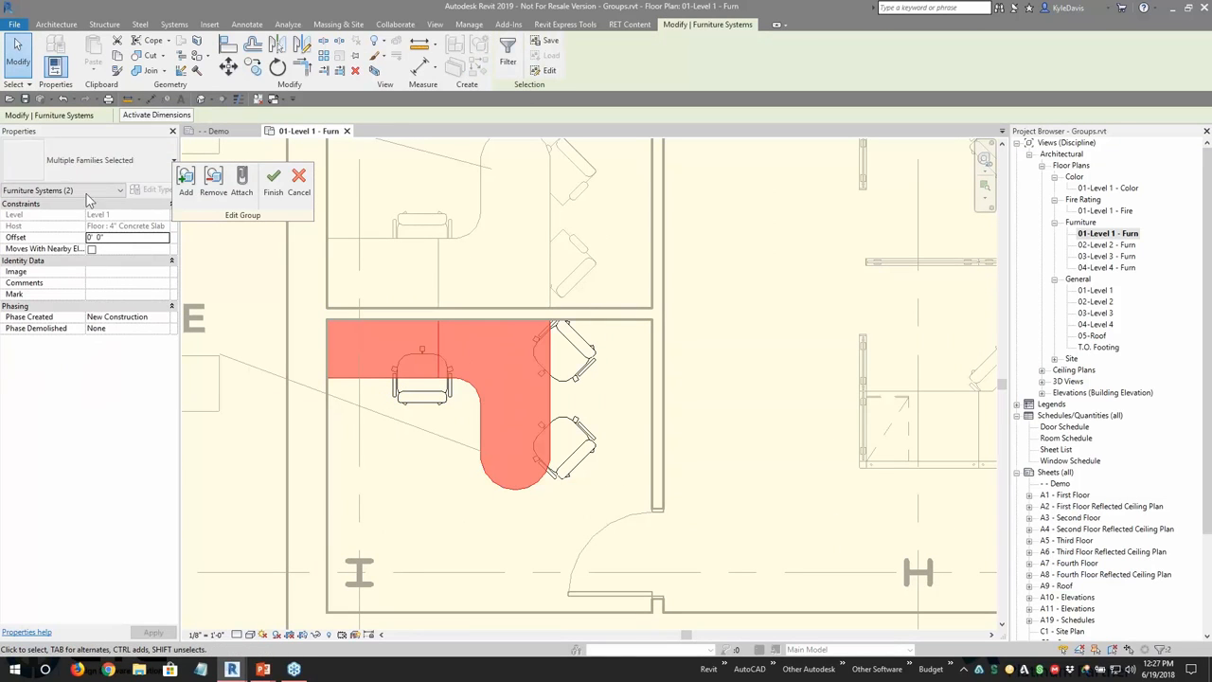
pyautogui.press('Escape')
pyautogui.click(379, 350)
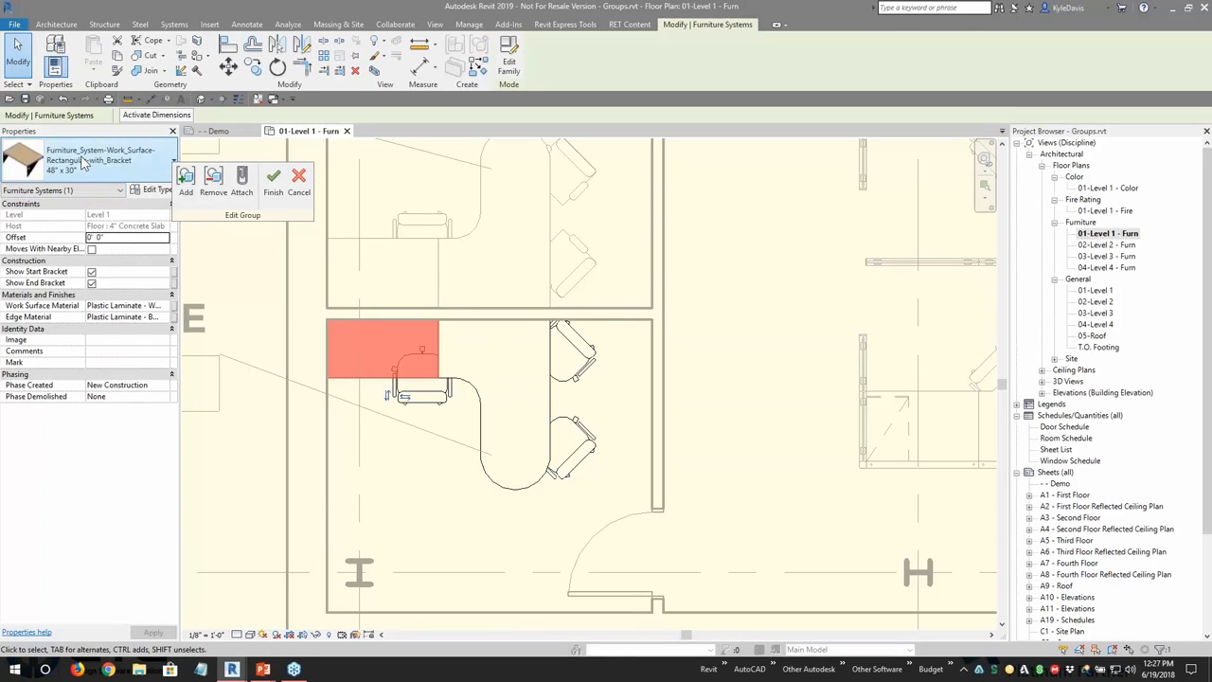
pyautogui.click(83, 161)
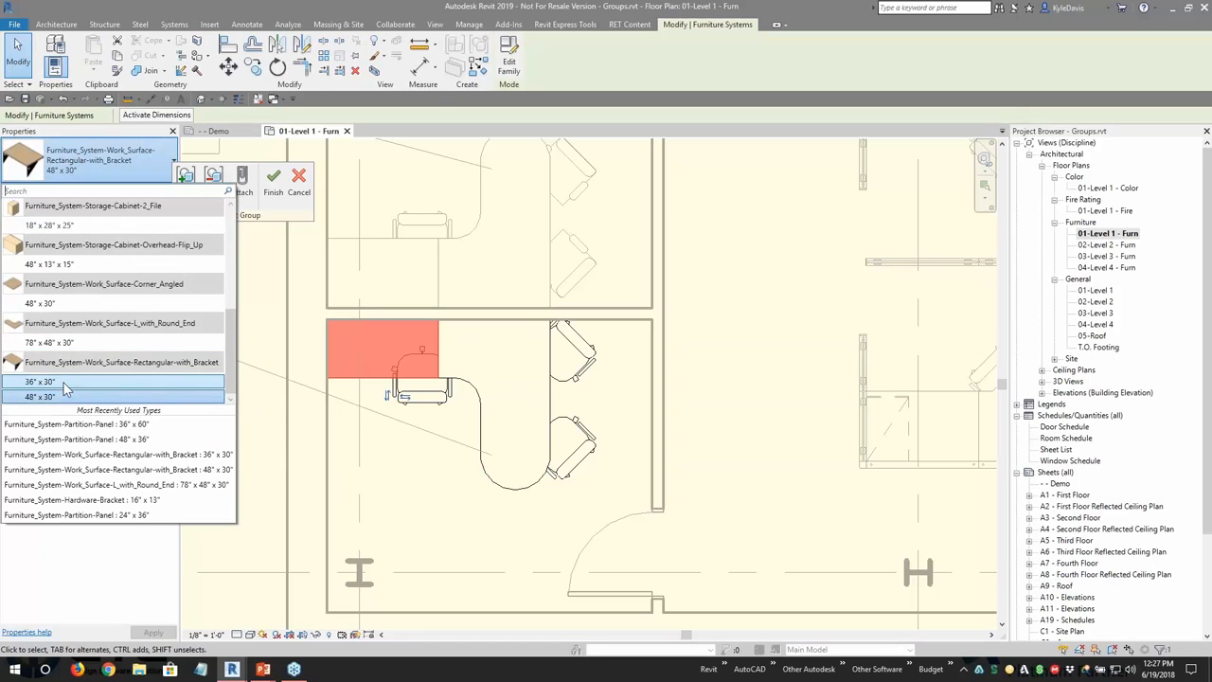
pyautogui.click(64, 382)
# Step: Move the L-shaped round-end work surface towards the door-side wall of A102, leaving a gap beside the rectangular surface
pyautogui.click(498, 407)
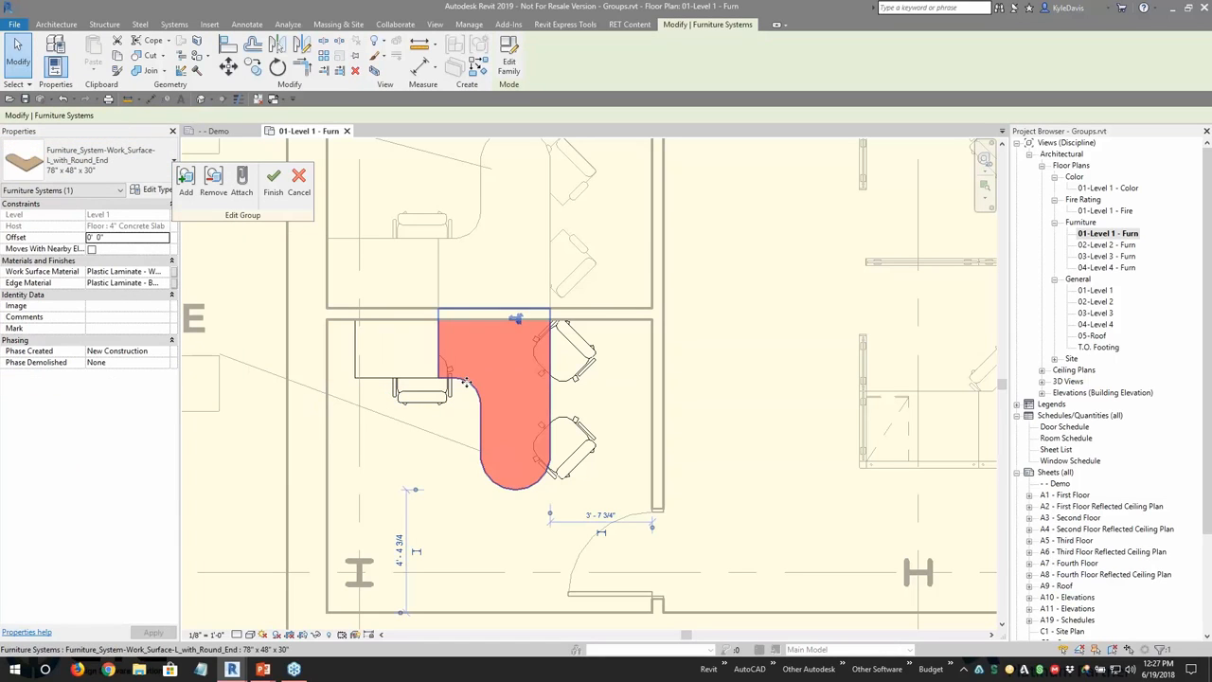
pyautogui.click(90, 168)
pyautogui.click(80, 345)
# Step: Copy the 36" x 30" work surface from its left corner to its right corner to fill the gap
pyautogui.click(392, 375)
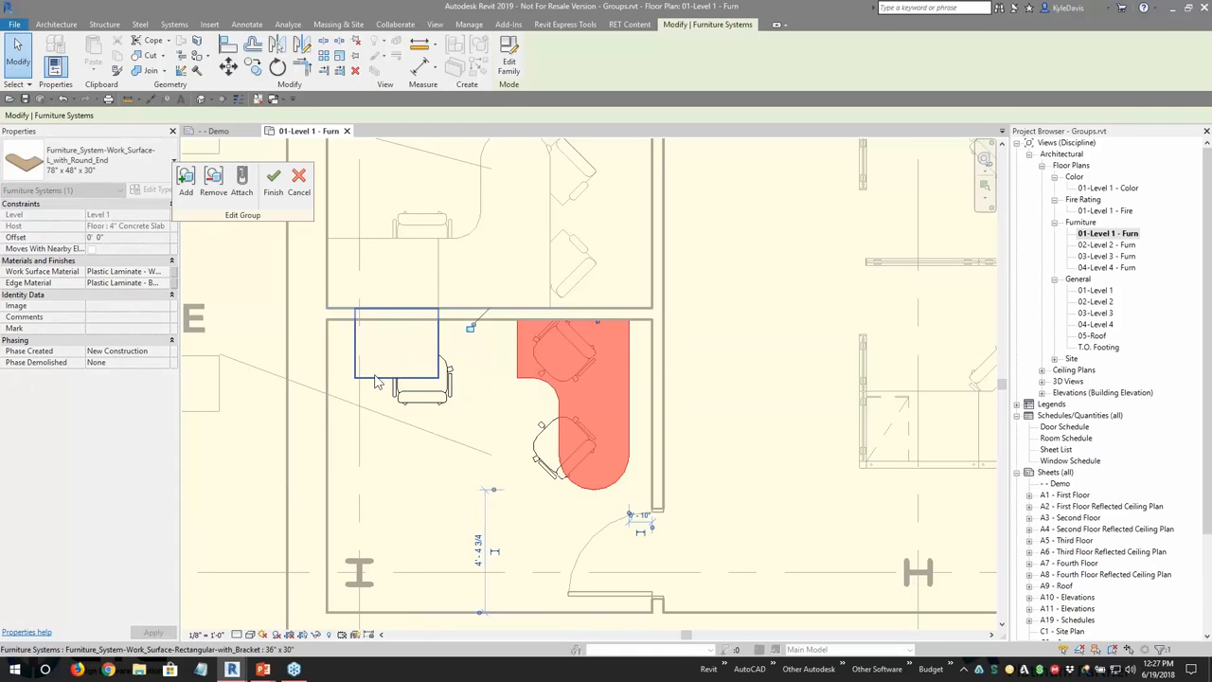
pyautogui.press('c')
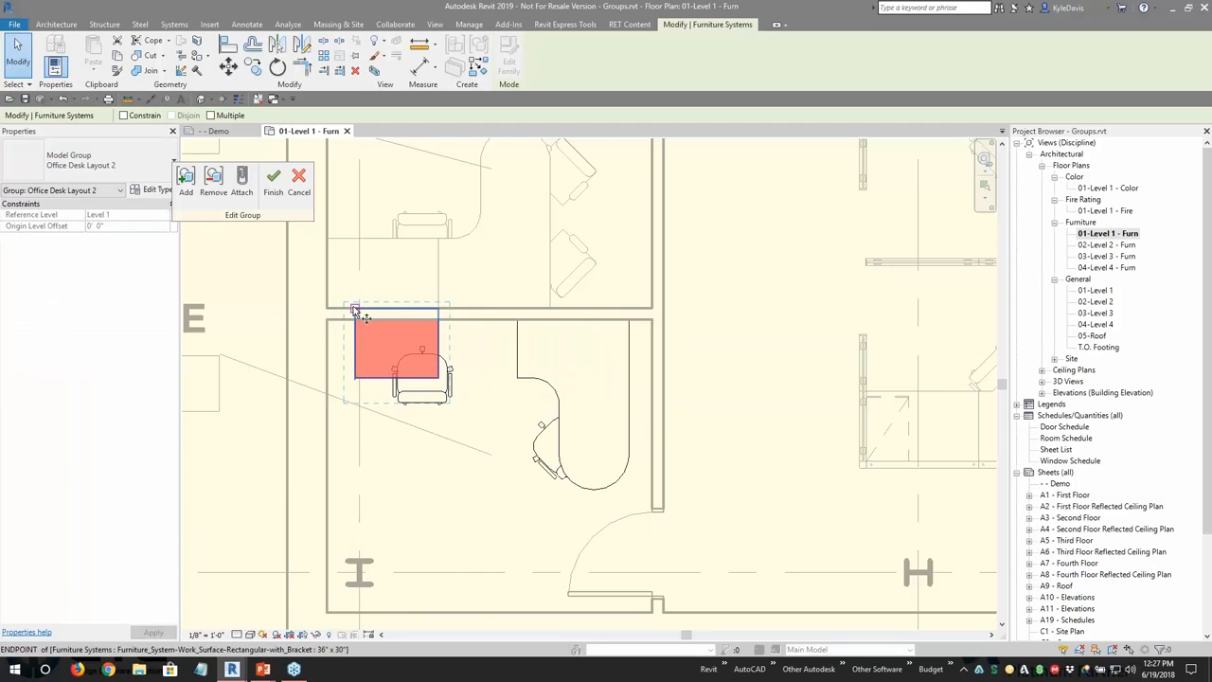
pyautogui.click(355, 309)
pyautogui.click(438, 309)
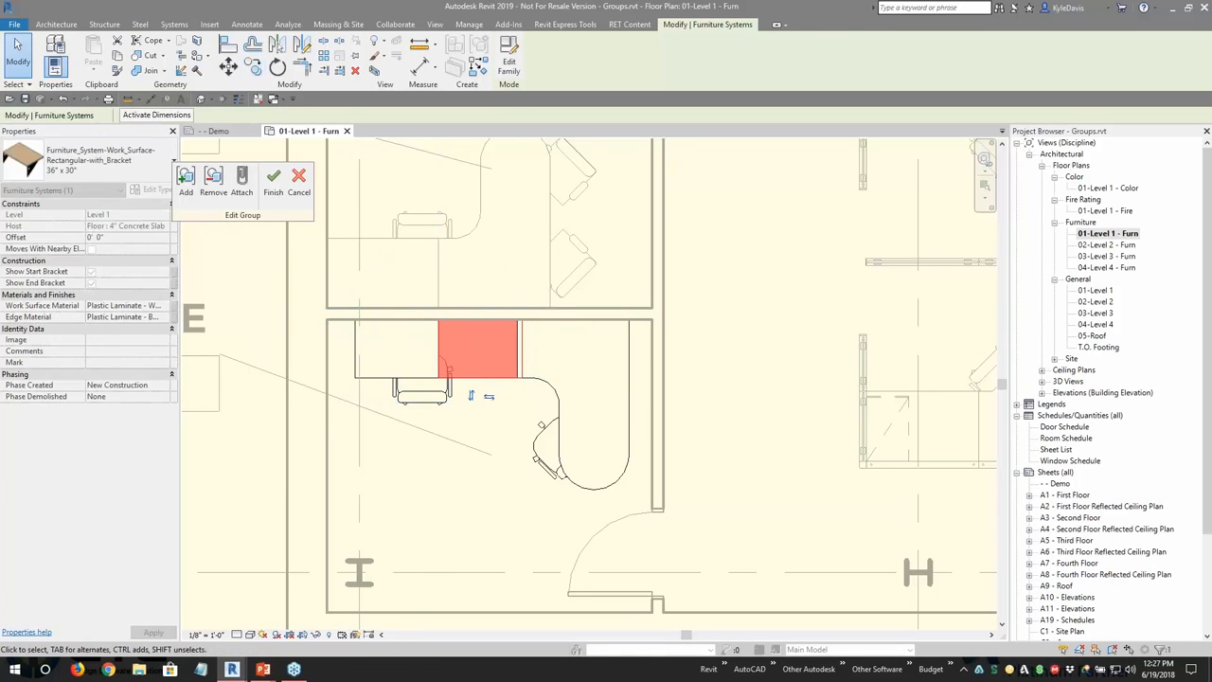
pyautogui.press('Escape')
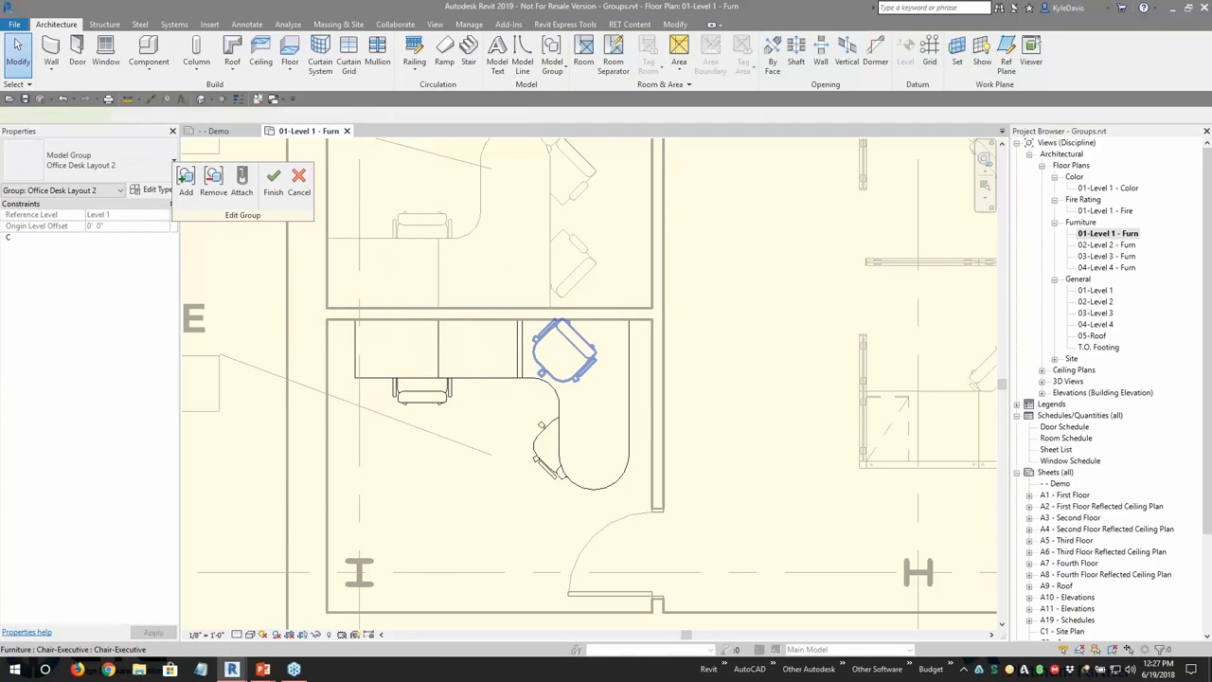
# Step: Move the L-shaped work surface so its inner corner meets the corner of the copied rectangular surface
pyautogui.click(547, 384)
pyautogui.scroll(3, 551, 388)
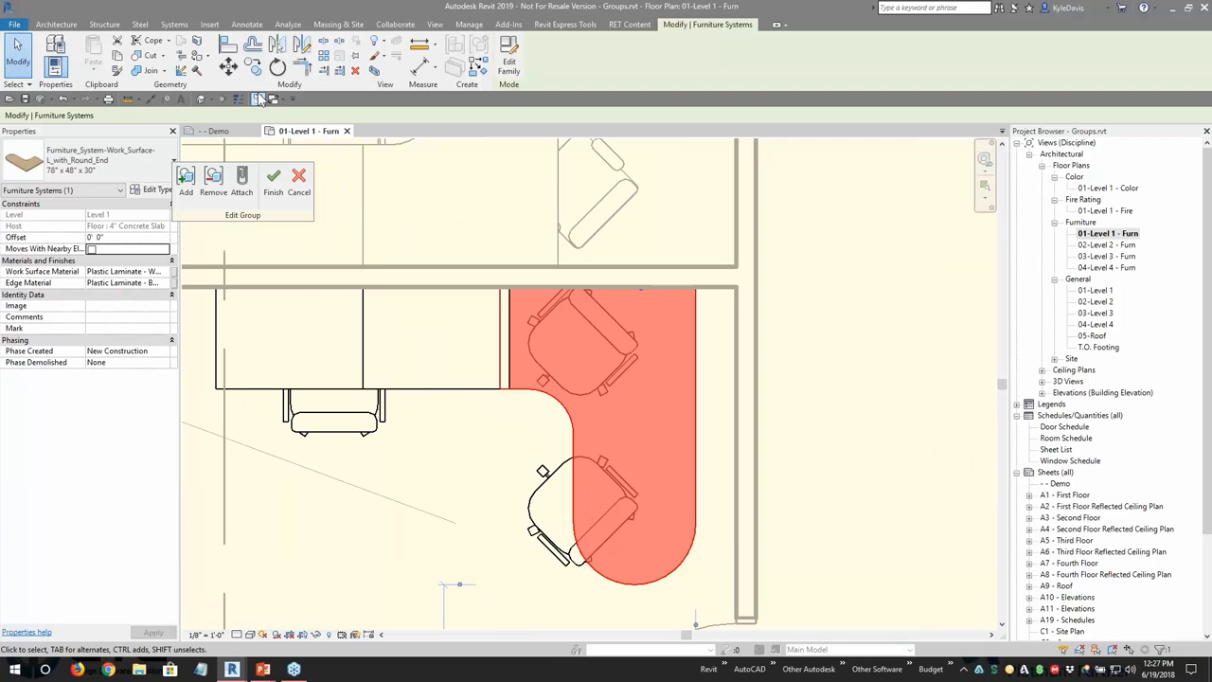
pyautogui.click(230, 68)
pyautogui.click(500, 390)
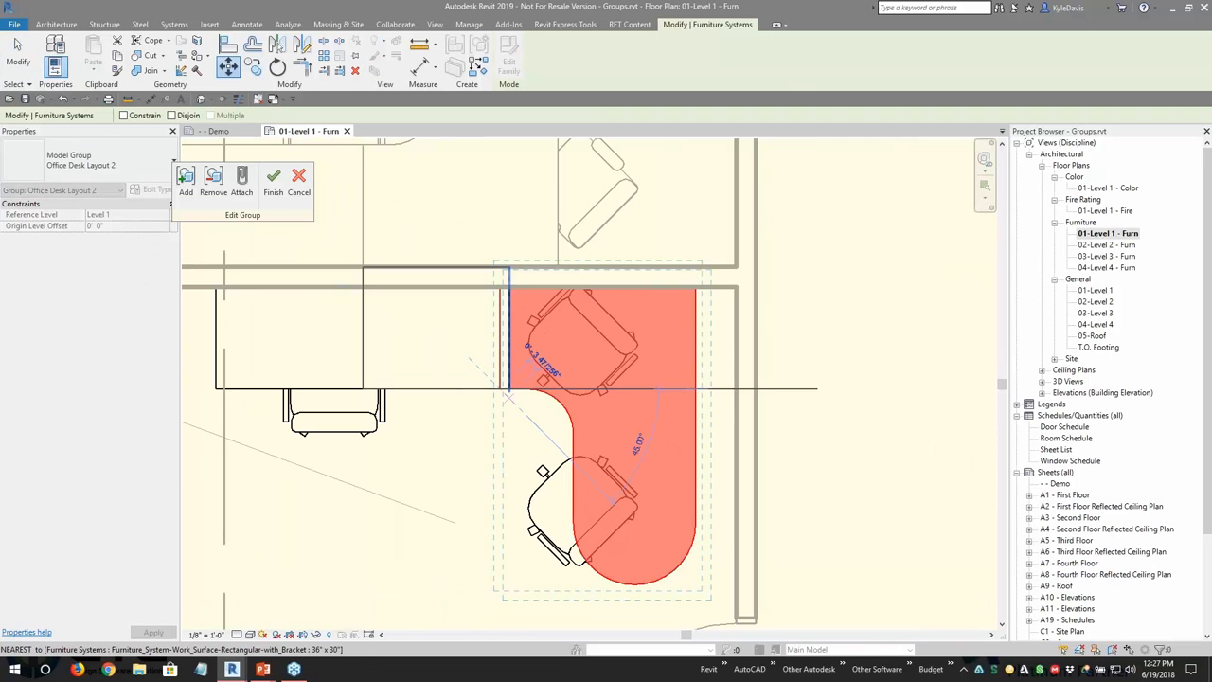
pyautogui.scroll(3, 509, 390)
pyautogui.click(510, 389)
pyautogui.scroll(-3, 547, 406)
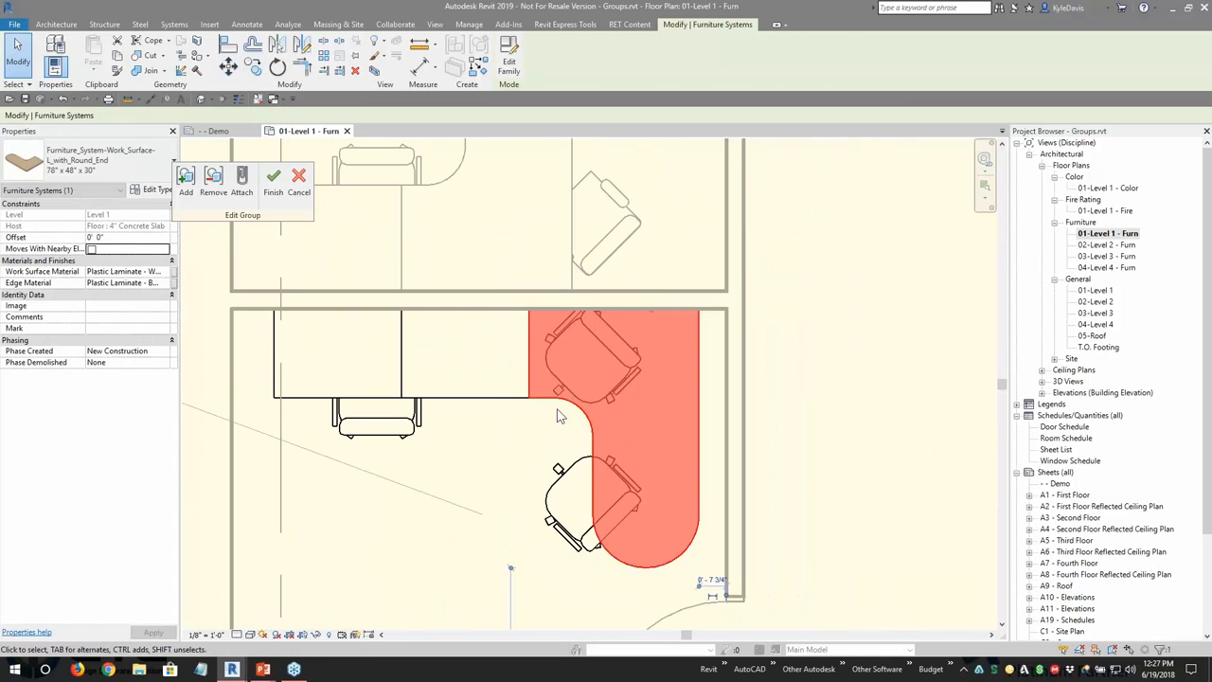
pyautogui.click(561, 414)
# Step: Delete the two guest chairs from the group and move the desk chair to the middle work surface
pyautogui.click(578, 375)
pyautogui.scroll(-2, 631, 410)
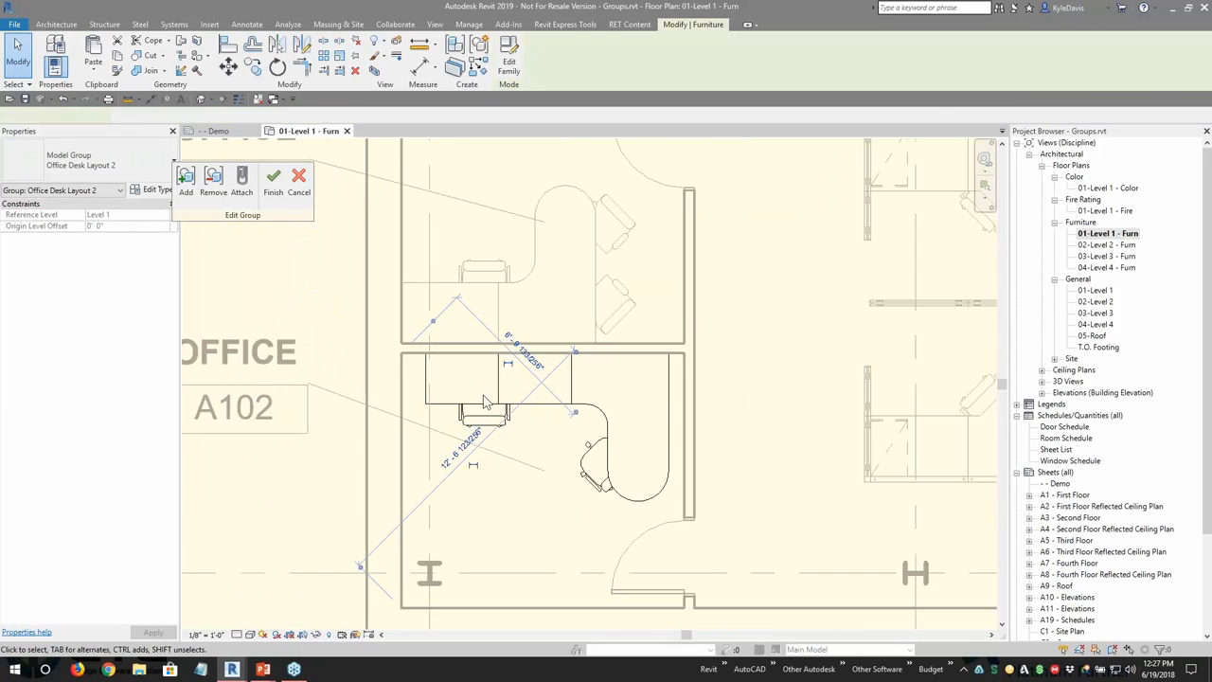
pyautogui.press('Delete')
pyautogui.click(599, 487)
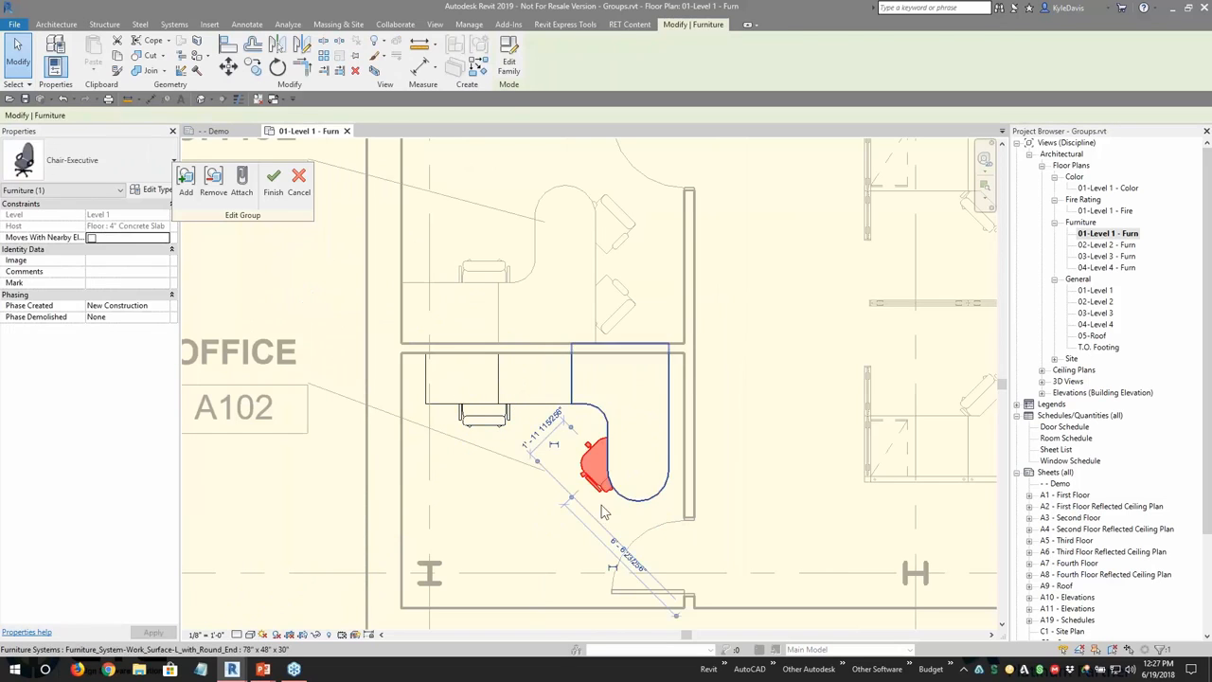
pyautogui.press('Delete')
pyautogui.click(506, 424)
pyautogui.moveTo(507, 425); pyautogui.dragTo(558, 434)
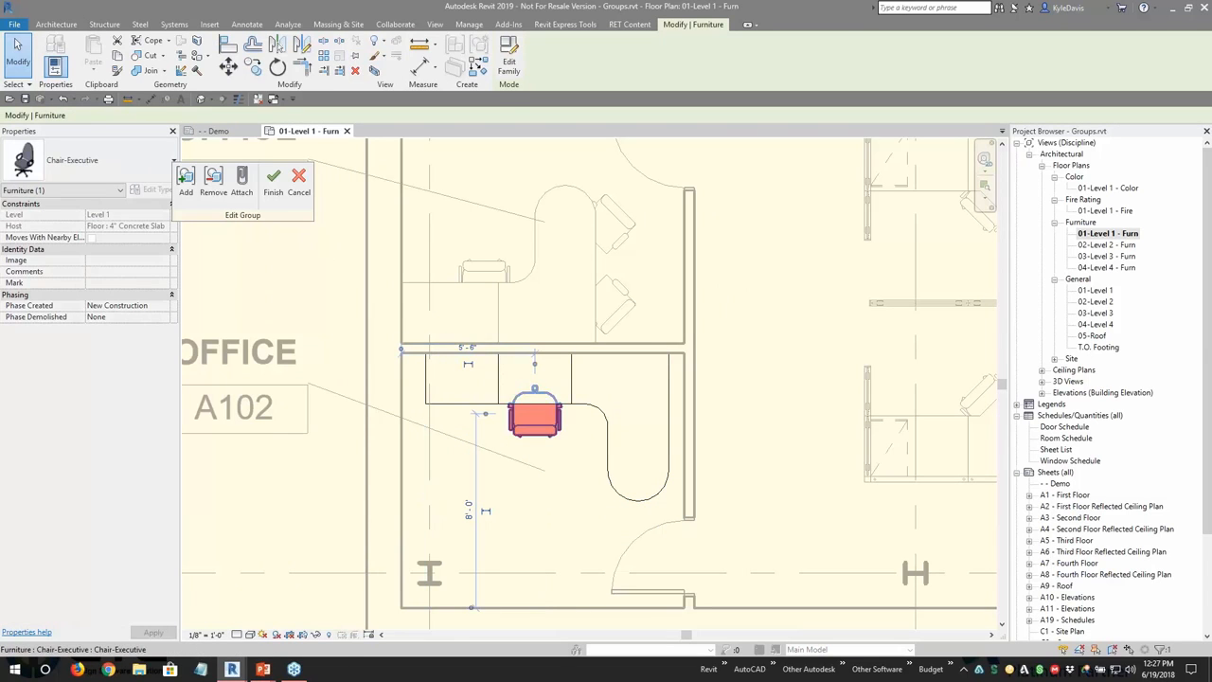
# Step: Move all the work surfaces and the chair against the left wall of A102 and finish editing the group
pyautogui.moveTo(414, 327); pyautogui.dragTo(703, 538)
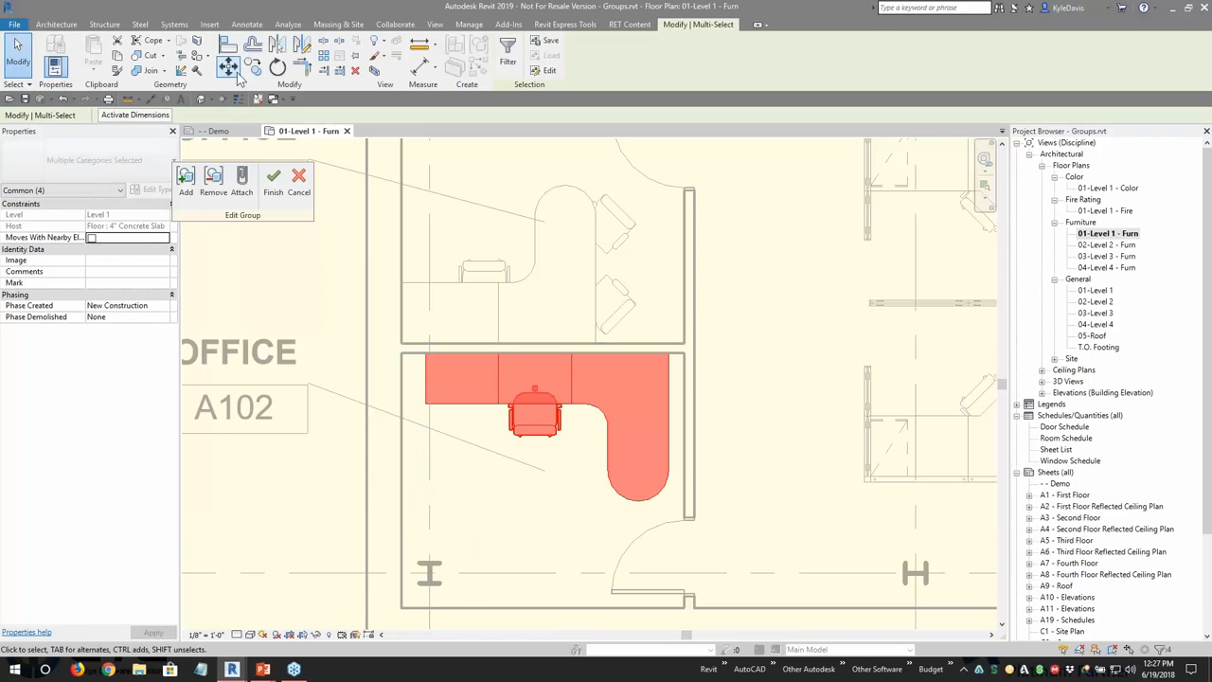
pyautogui.scroll(2, 431, 337)
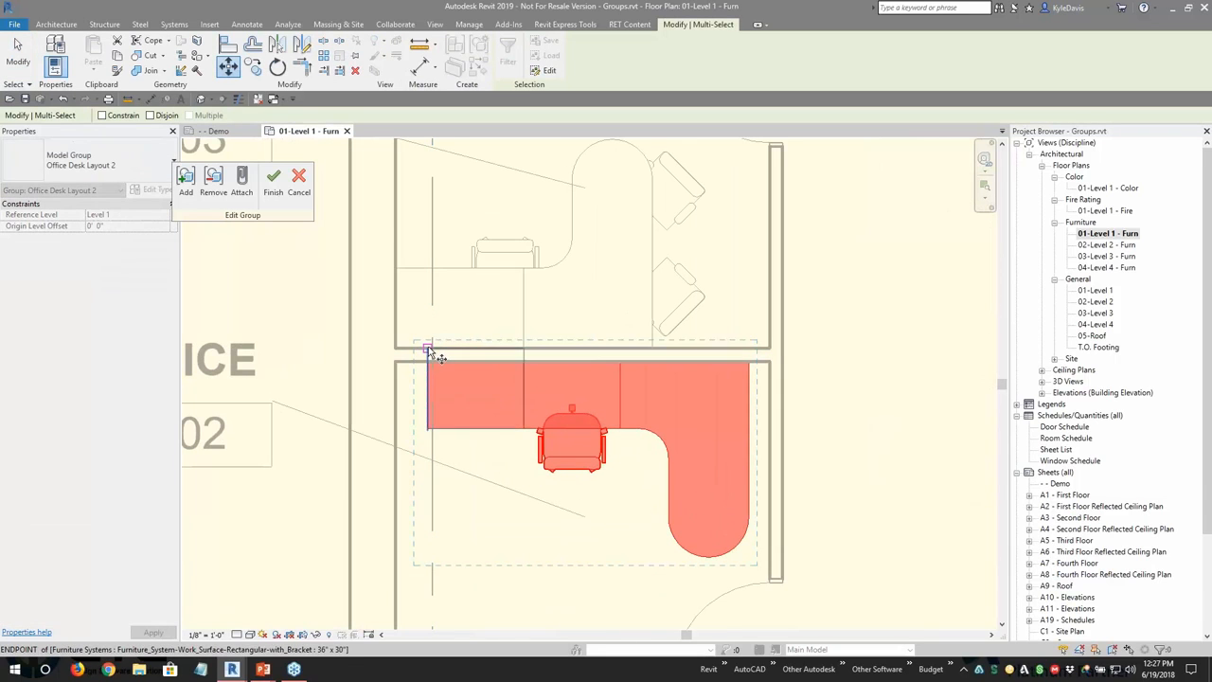
pyautogui.click(429, 359)
pyautogui.click(403, 352)
pyautogui.scroll(-2, 429, 402)
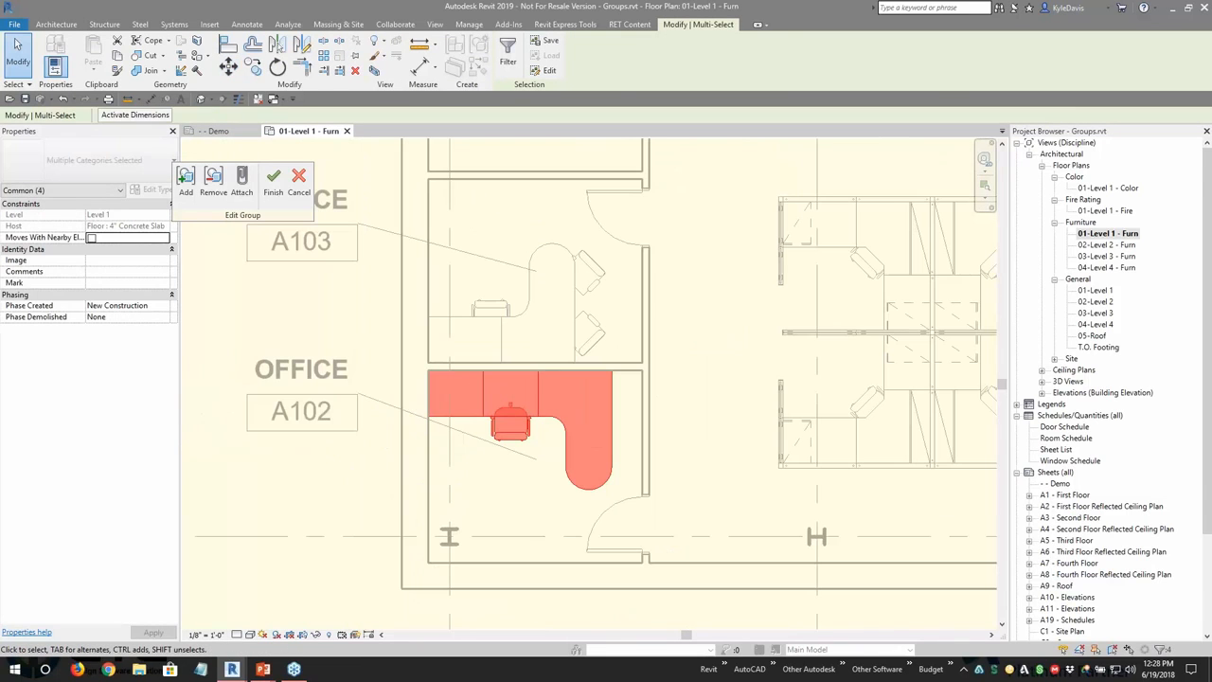
pyautogui.click(273, 180)
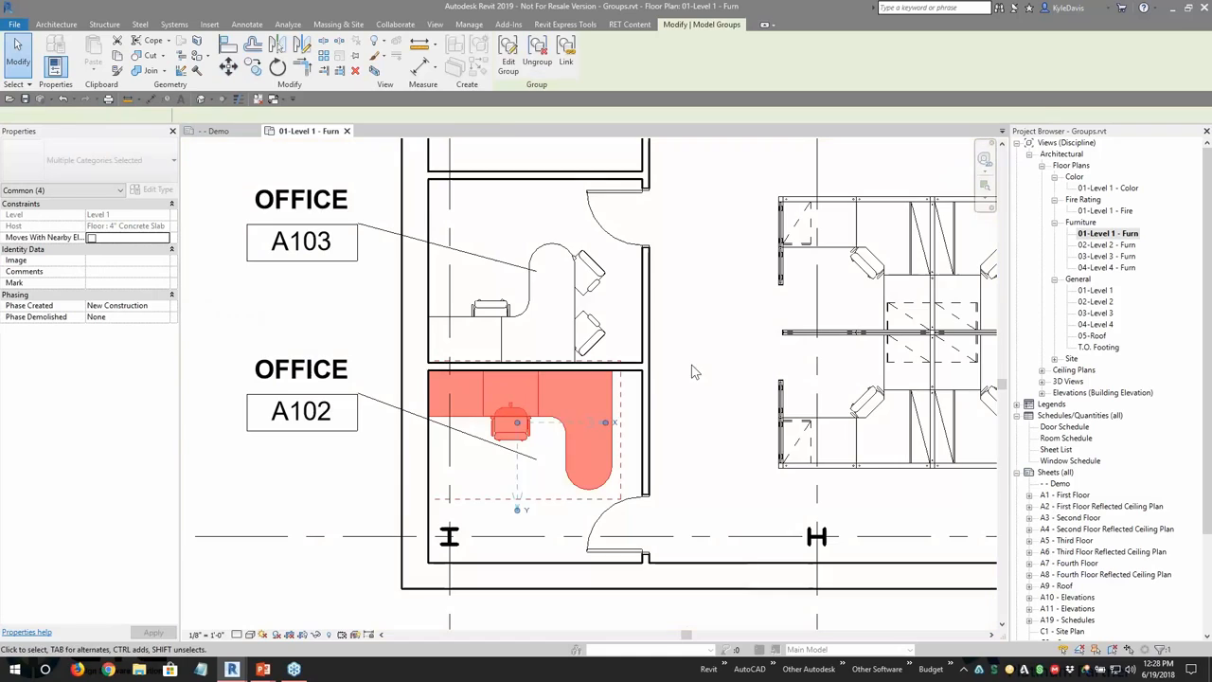
# Step: Compare the Office Desk Layout 2 group in A102 with the Office Desk Layout groups in A103 to A106
pyautogui.click(526, 428)
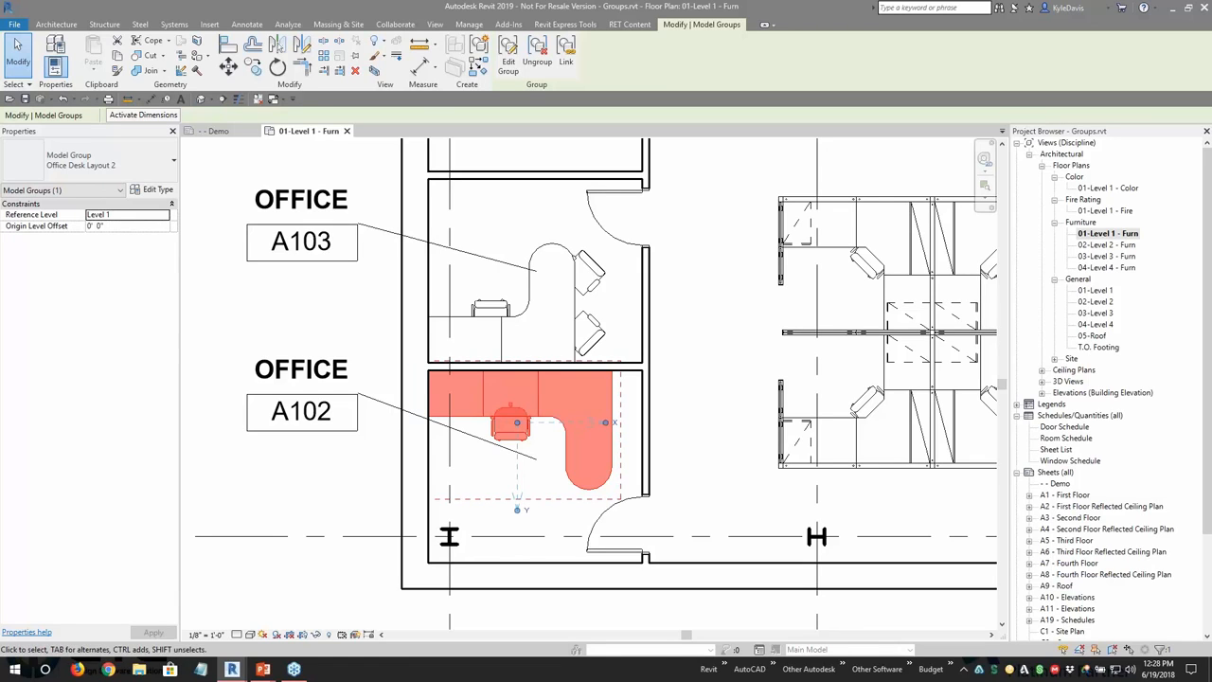
pyautogui.click(695, 454)
pyautogui.moveTo(719, 427); pyautogui.dragTo(663, 525, button='middle')
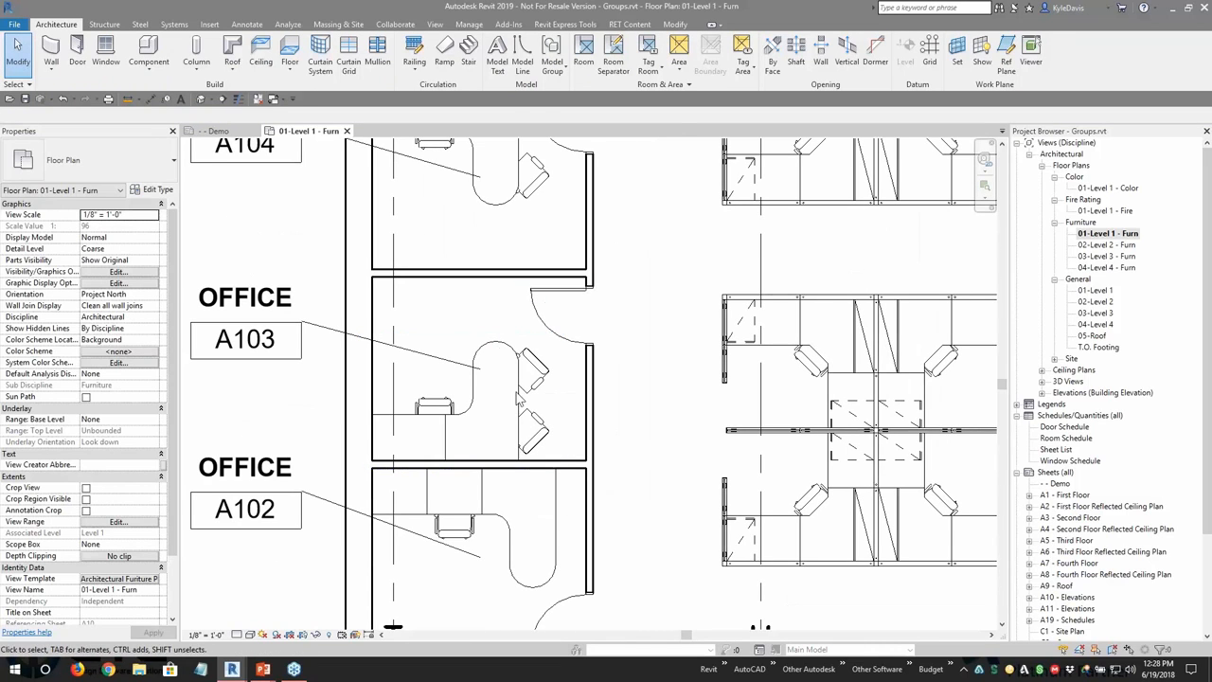
pyautogui.click(520, 398)
pyautogui.click(607, 411)
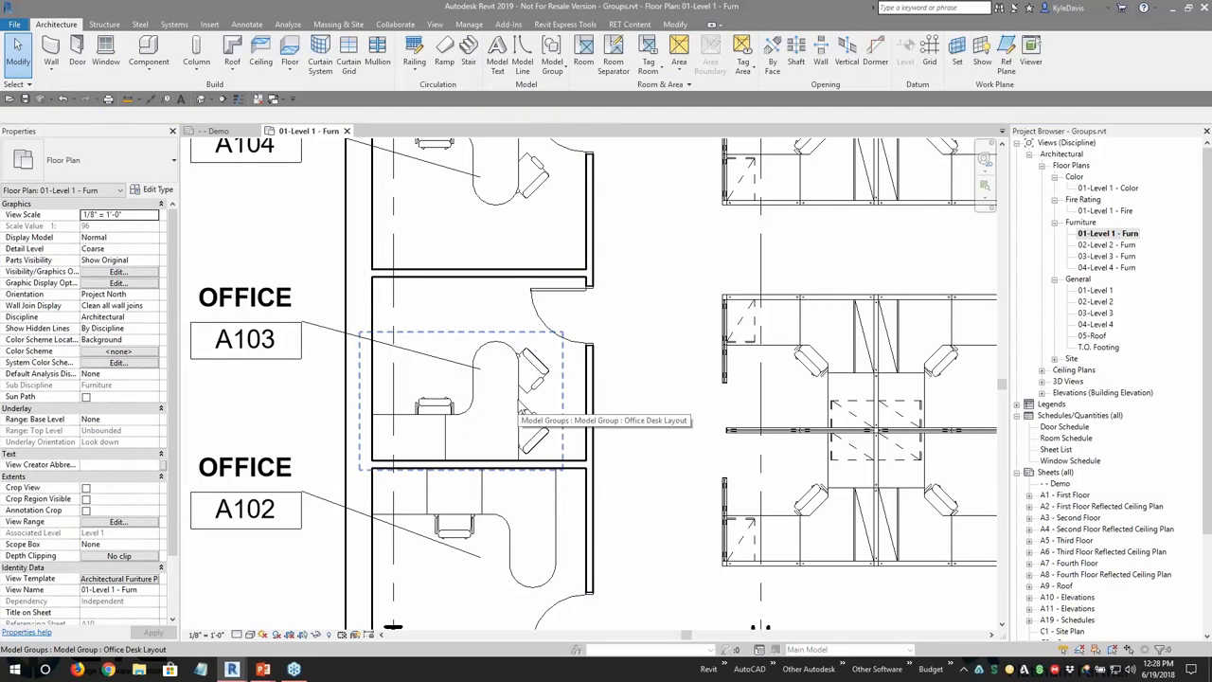
pyautogui.click(478, 423)
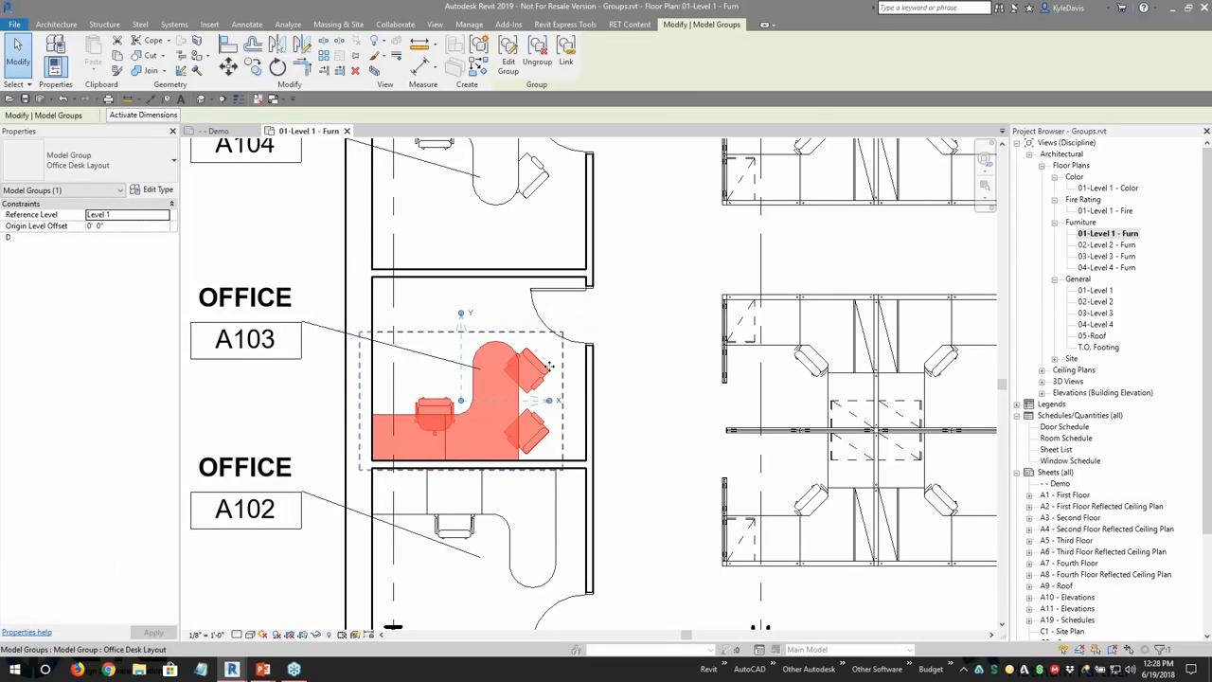
pyautogui.moveTo(672, 353); pyautogui.dragTo(657, 629, button='middle')
pyautogui.moveTo(657, 284); pyautogui.dragTo(657, 536, button='middle')
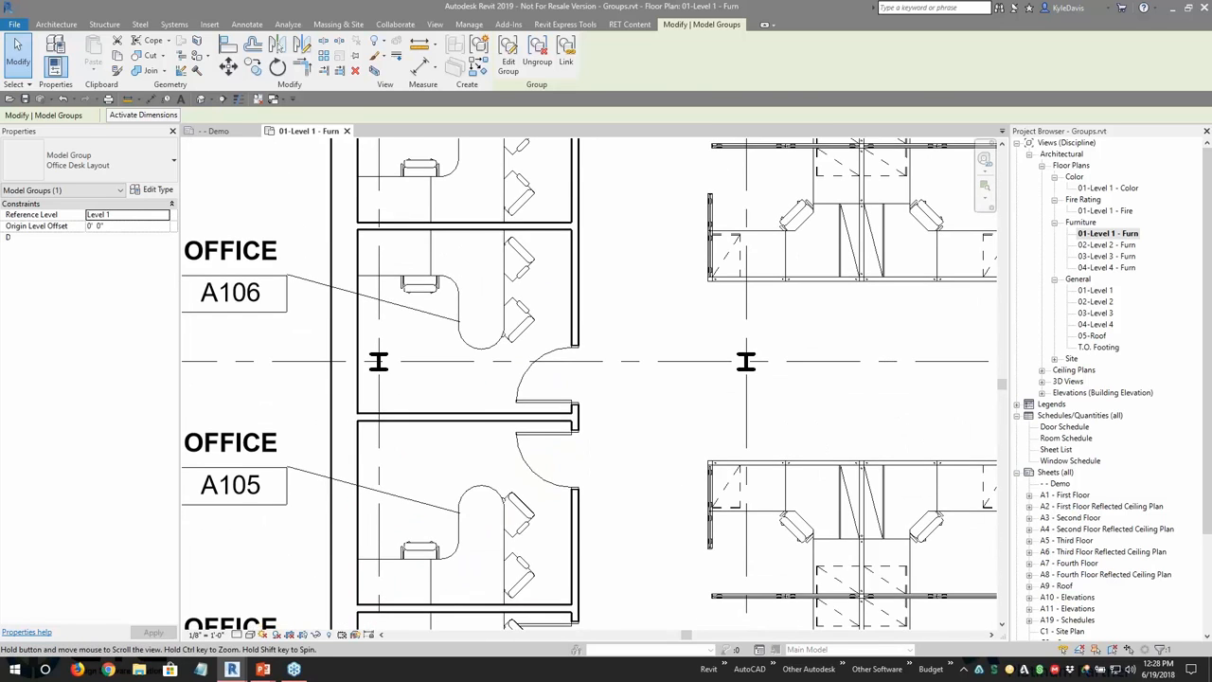
pyautogui.moveTo(628, 447); pyautogui.dragTo(608, 350, button='middle')
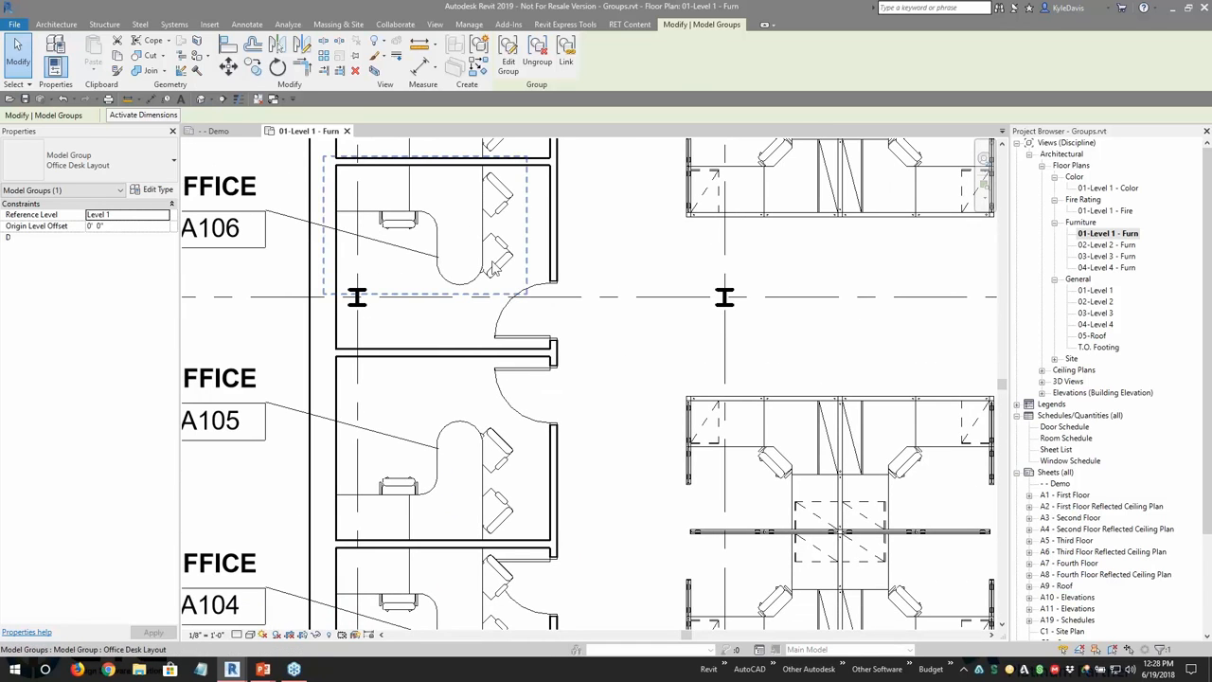
pyautogui.moveTo(474, 589); pyautogui.dragTo(495, 353, button='middle')
pyautogui.scroll(-3, 495, 353)
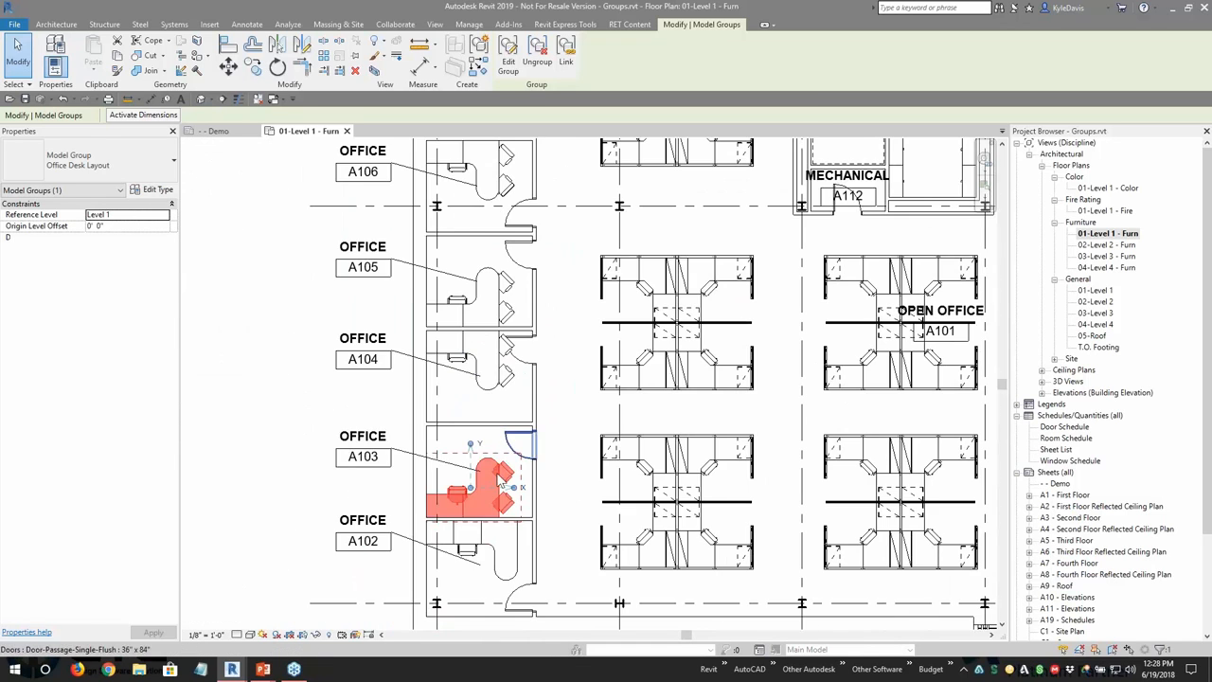
# Step: Exclude the lower guest chair from the Office Desk Layout group instance in office A106
pyautogui.moveTo(475, 250); pyautogui.dragTo(442, 418, button='middle')
pyautogui.scroll(4, 436, 379)
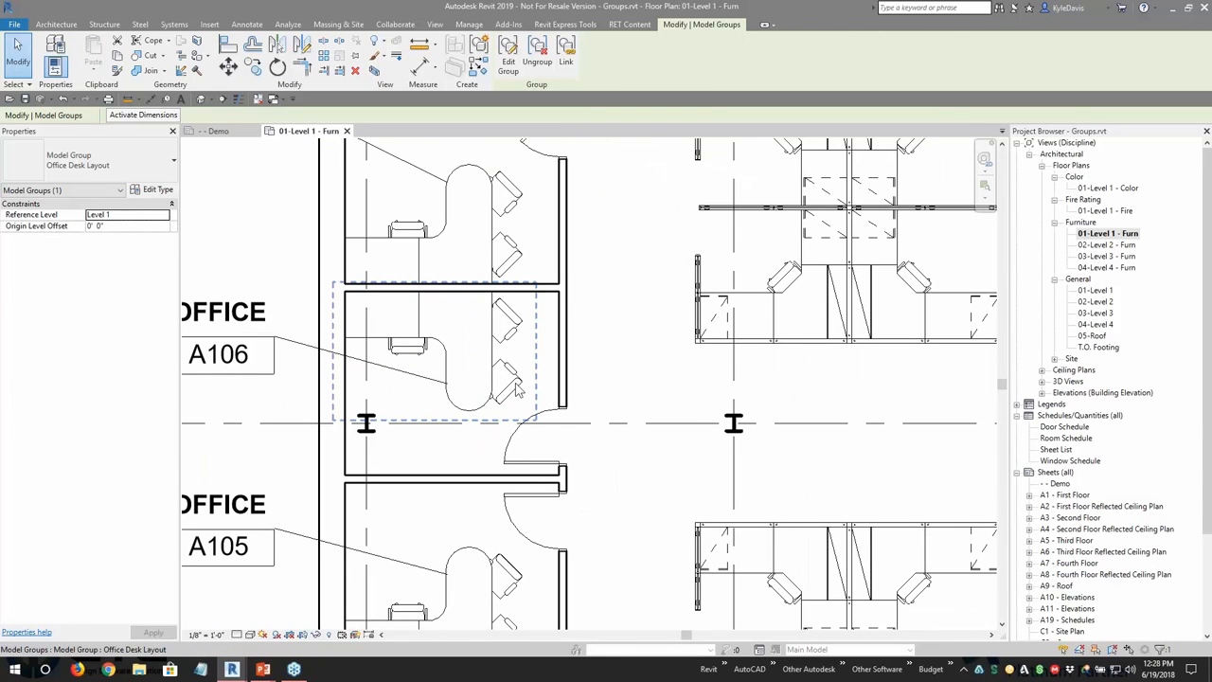
pyautogui.press('Tab')
pyautogui.click(523, 389)
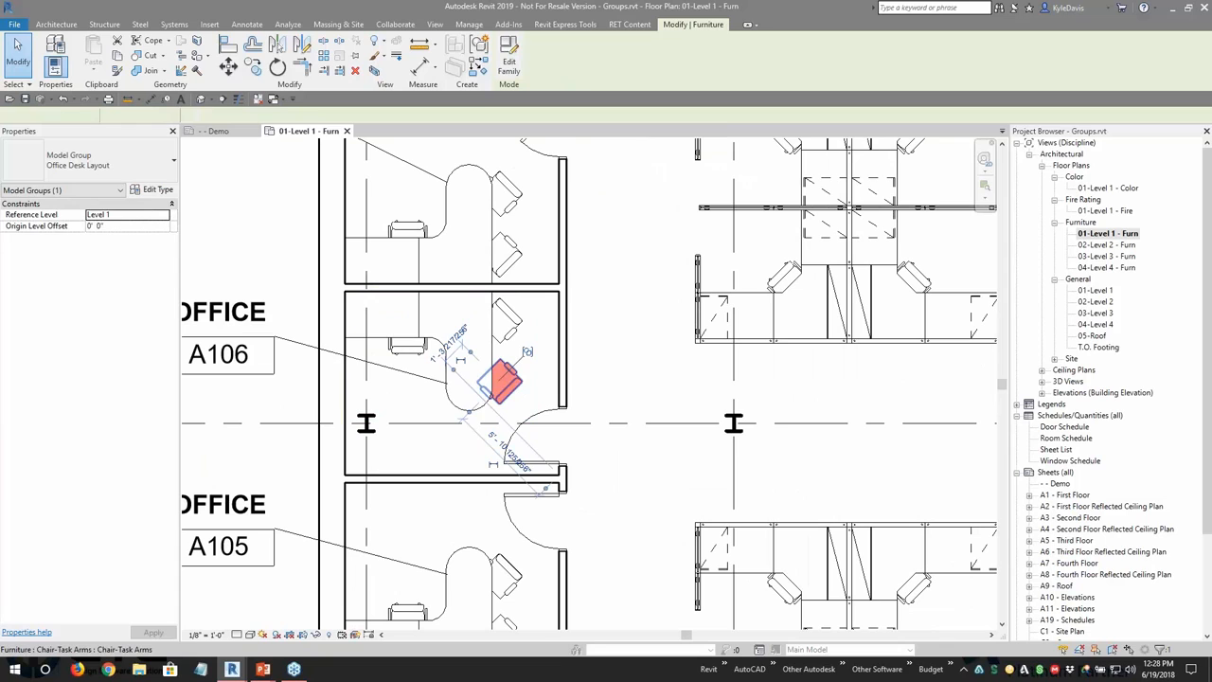
pyautogui.click(527, 354)
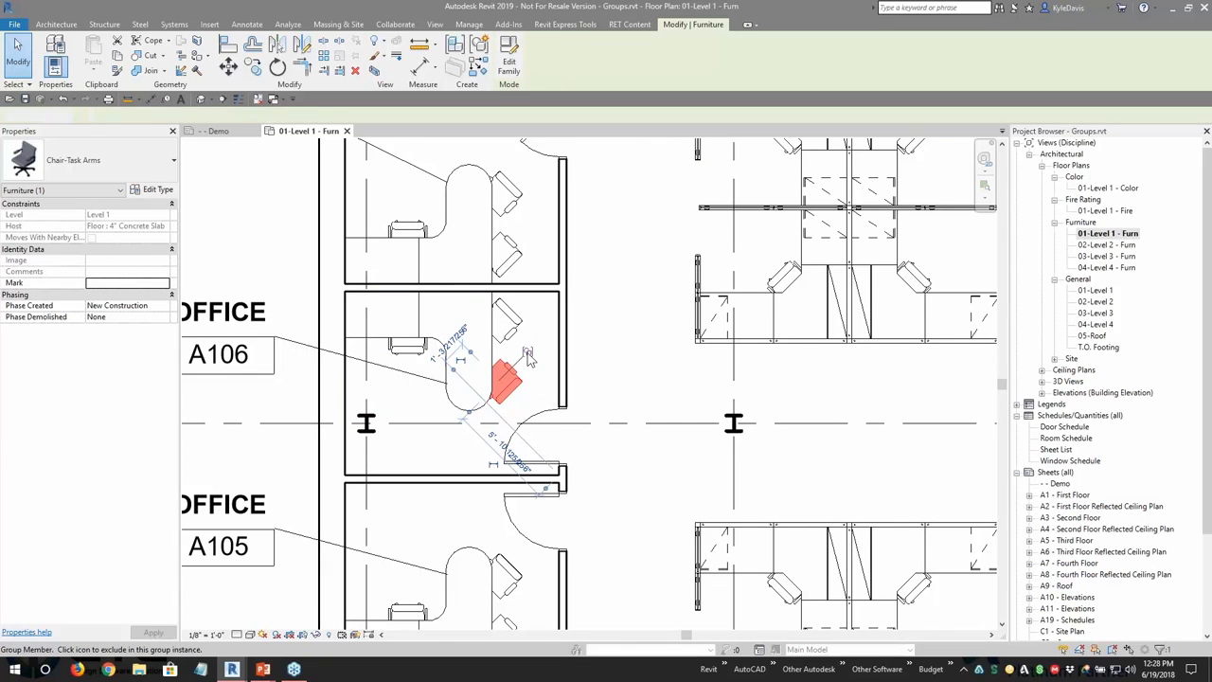
pyautogui.click(597, 383)
pyautogui.scroll(-2, 493, 378)
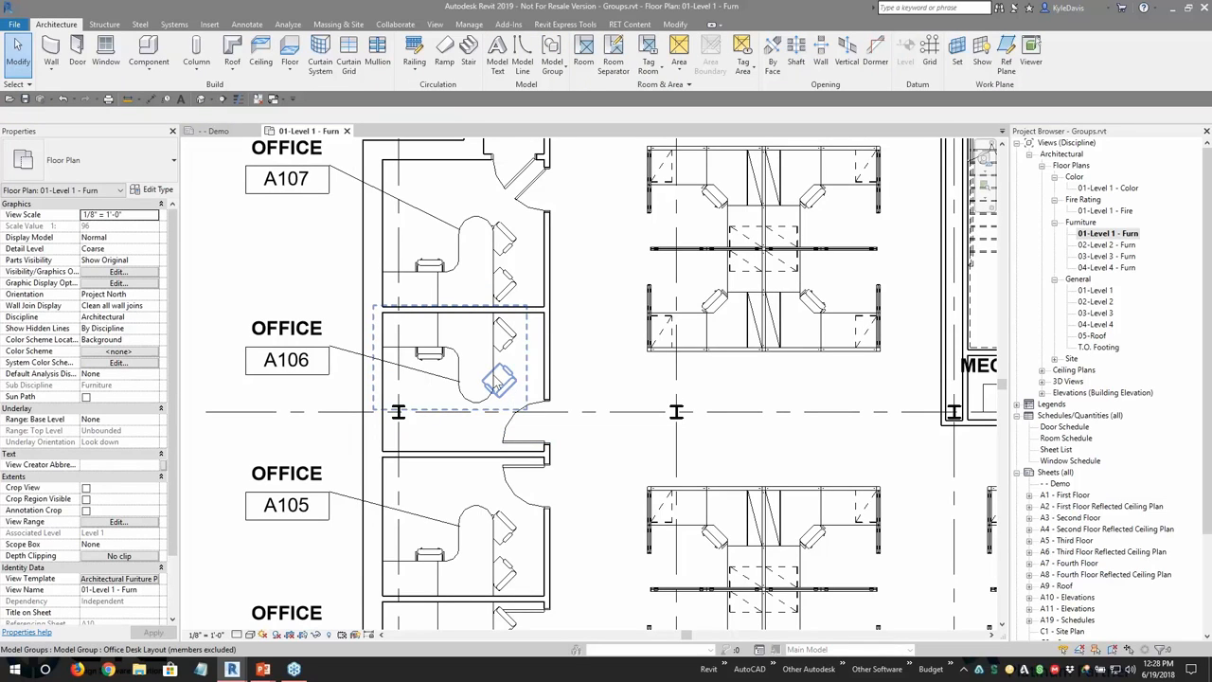
pyautogui.scroll(1, 496, 405)
pyautogui.scroll(1, 497, 405)
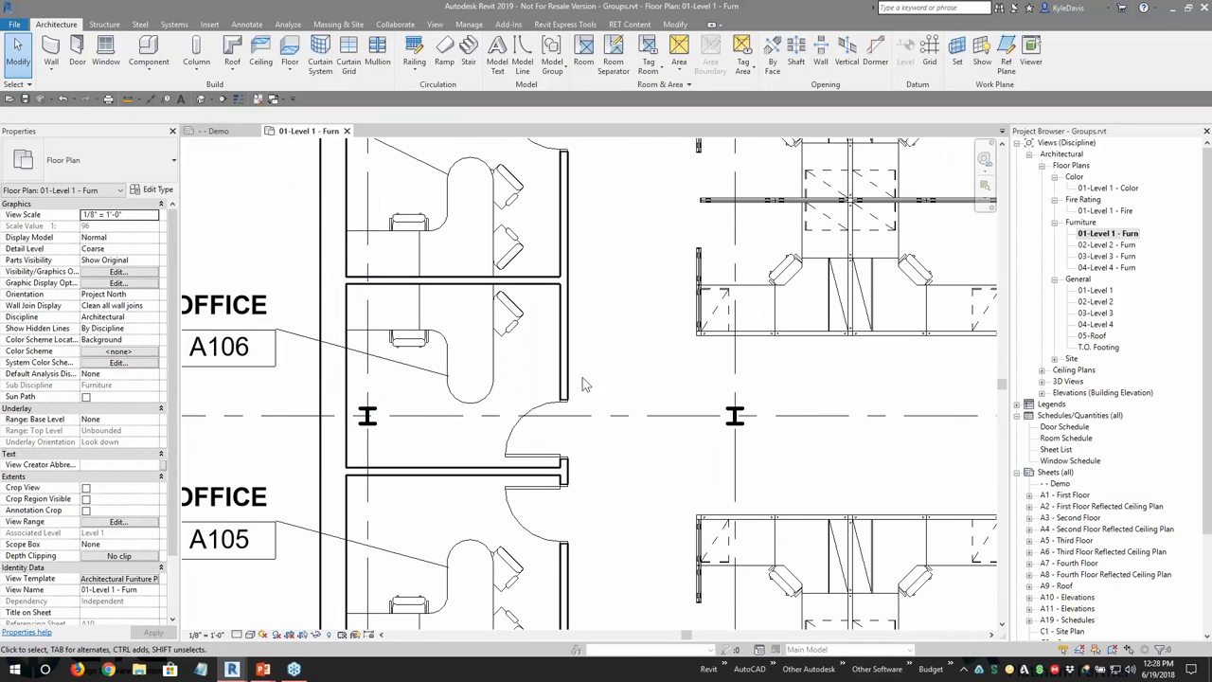
# Step: Restore all excluded members of the A106 desk layout group
pyautogui.click(498, 404)
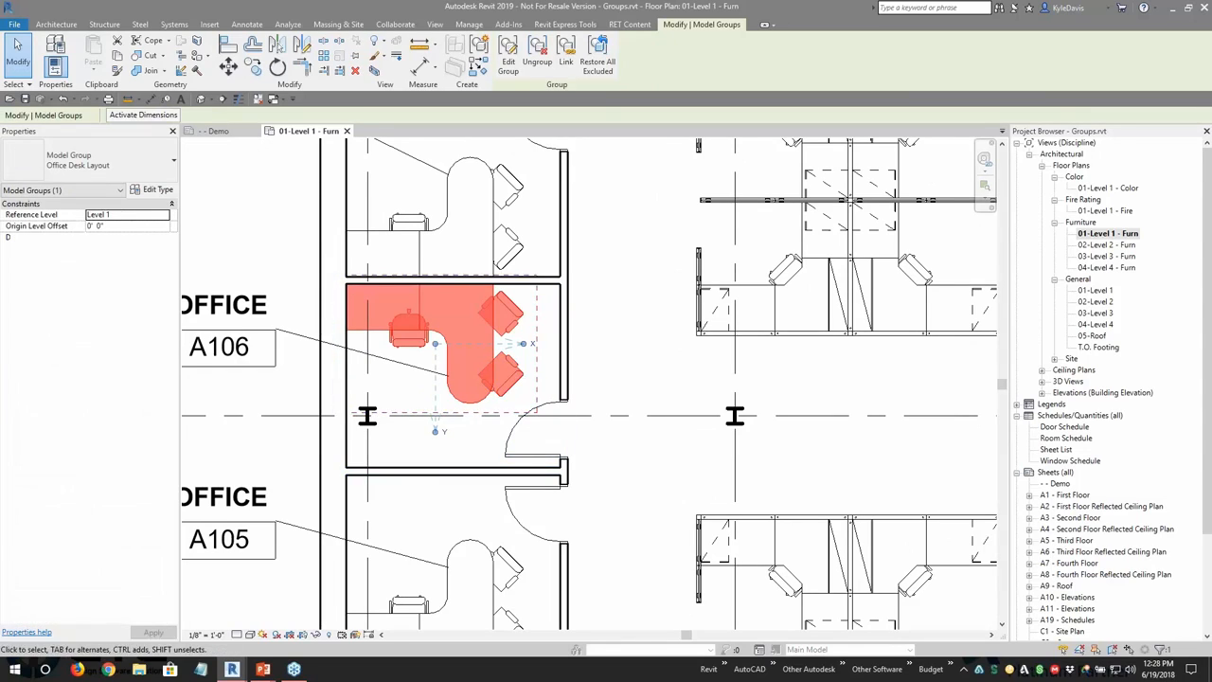
pyautogui.click(605, 67)
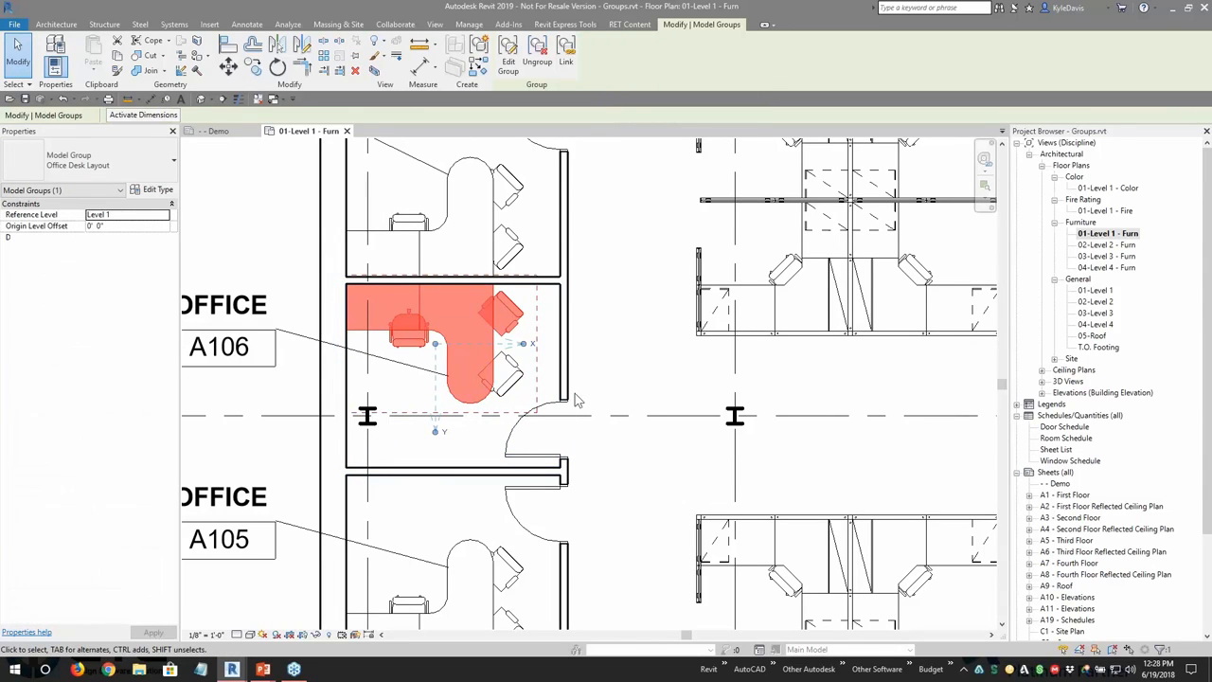
pyautogui.click(609, 363)
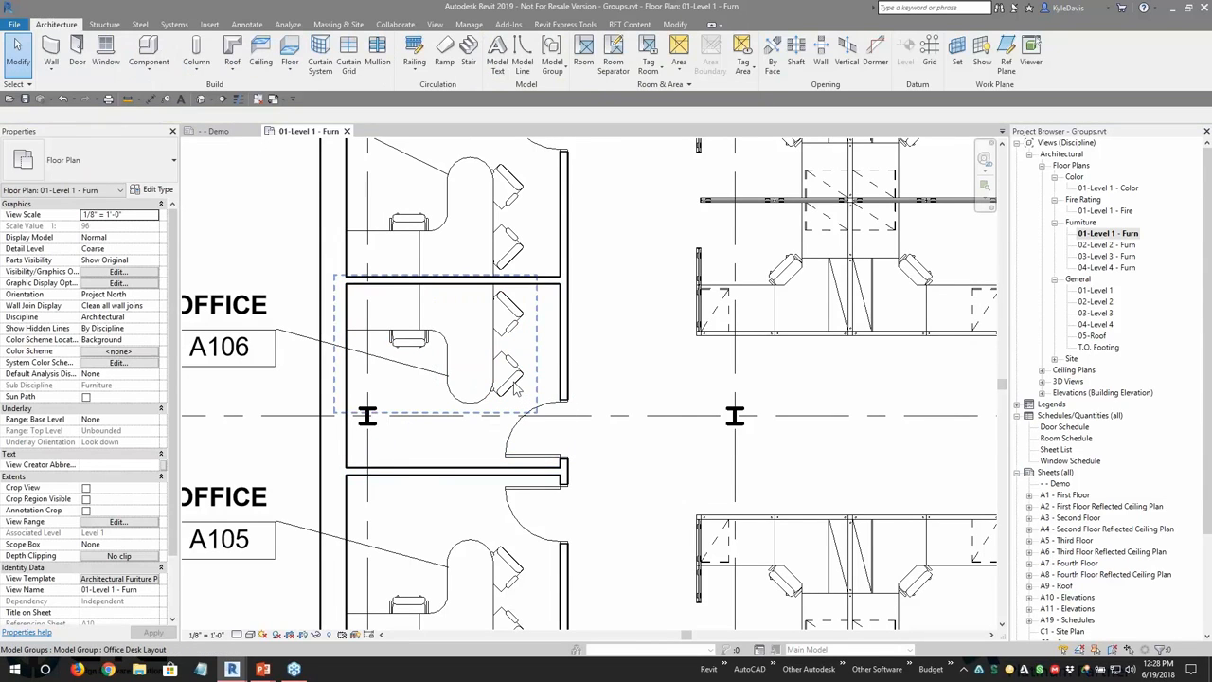
# Step: Exclude the lower guest chair from the A106 group again and restore it as a single member
pyautogui.click(502, 374)
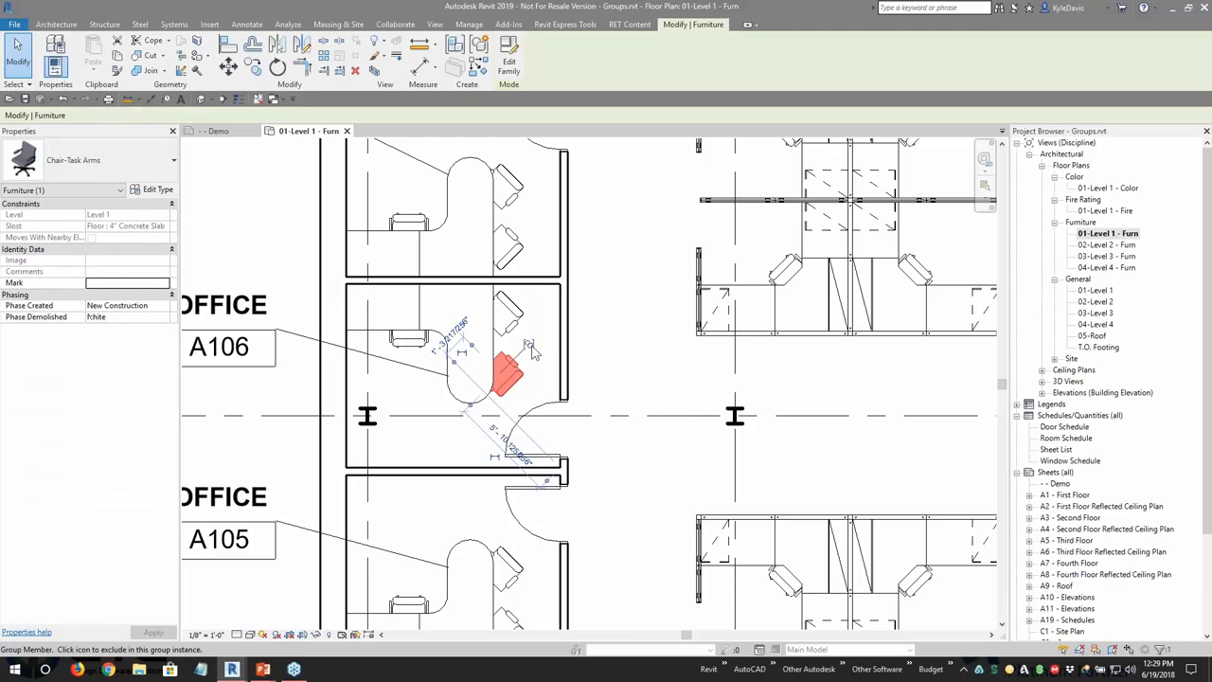
pyautogui.press('Delete')
pyautogui.click(622, 366)
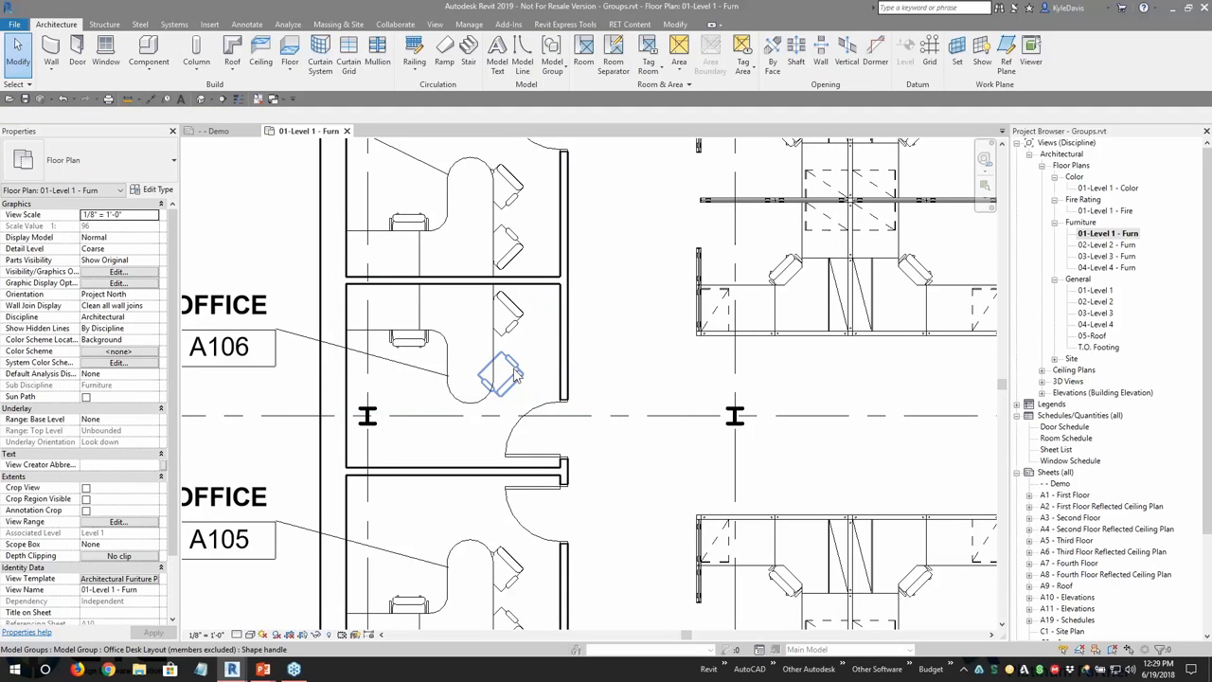
pyautogui.click(516, 376)
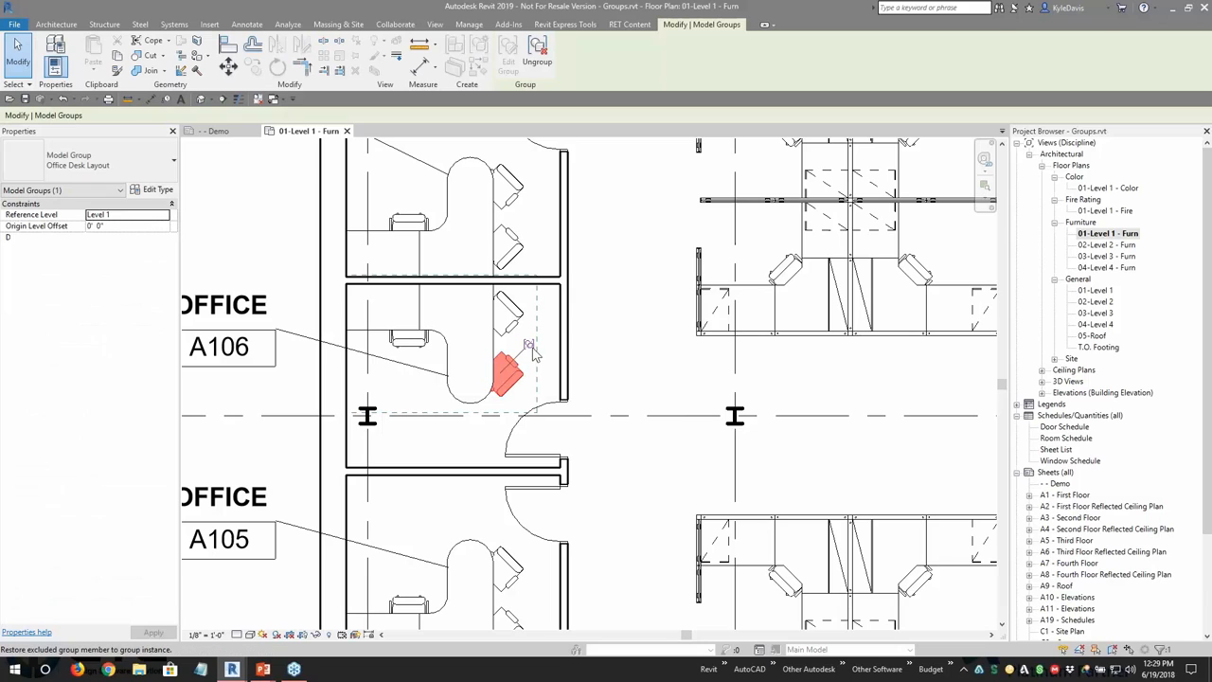
pyautogui.click(534, 352)
pyautogui.click(640, 352)
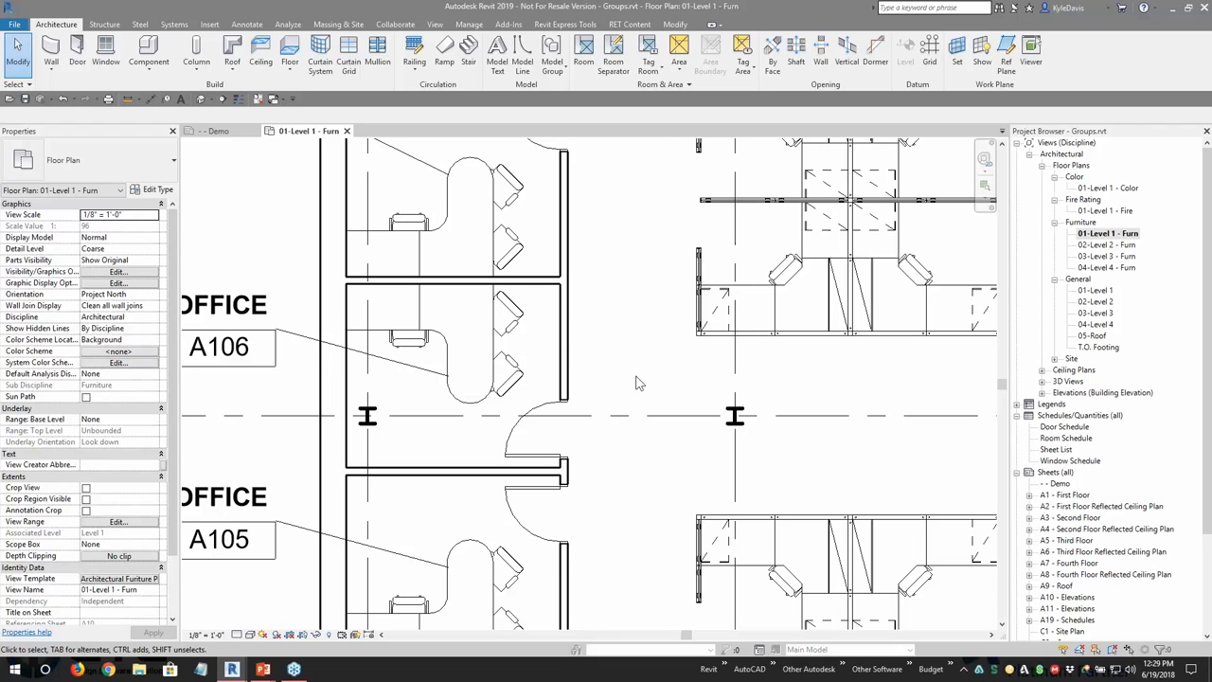
# Step: Move the lower guest chair of the A106 group out of the group and into the project
pyautogui.scroll(-3, 637, 385)
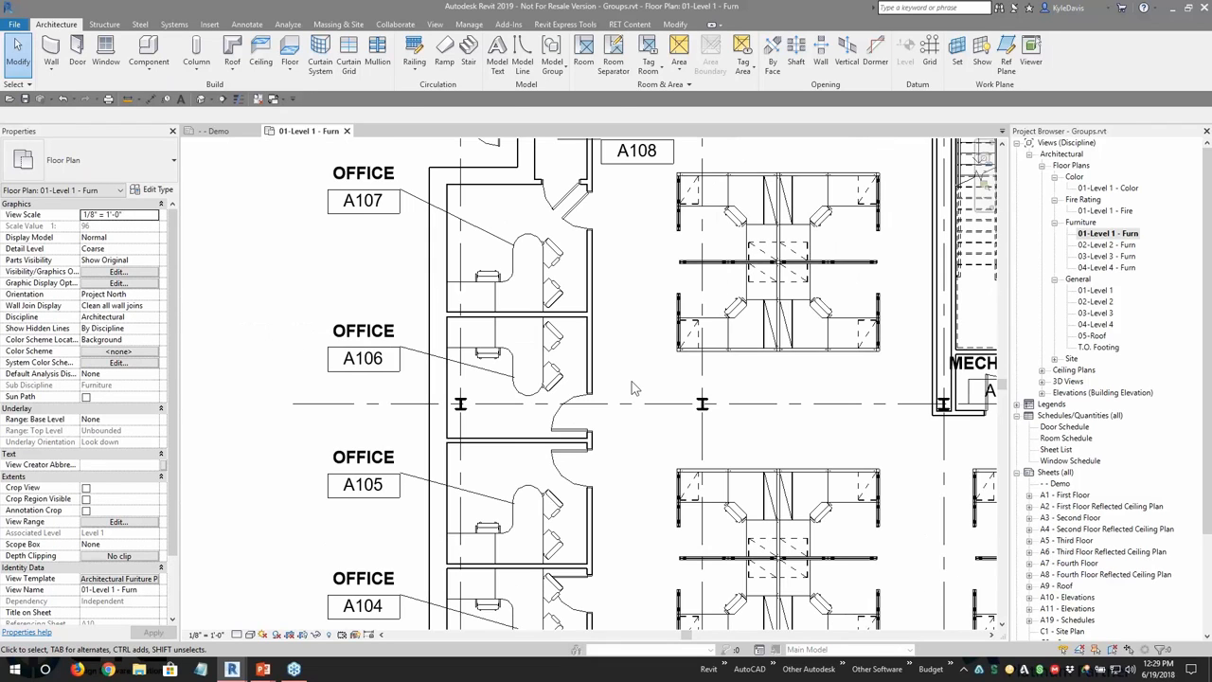
pyautogui.moveTo(635, 389); pyautogui.dragTo(541, 383, button='middle')
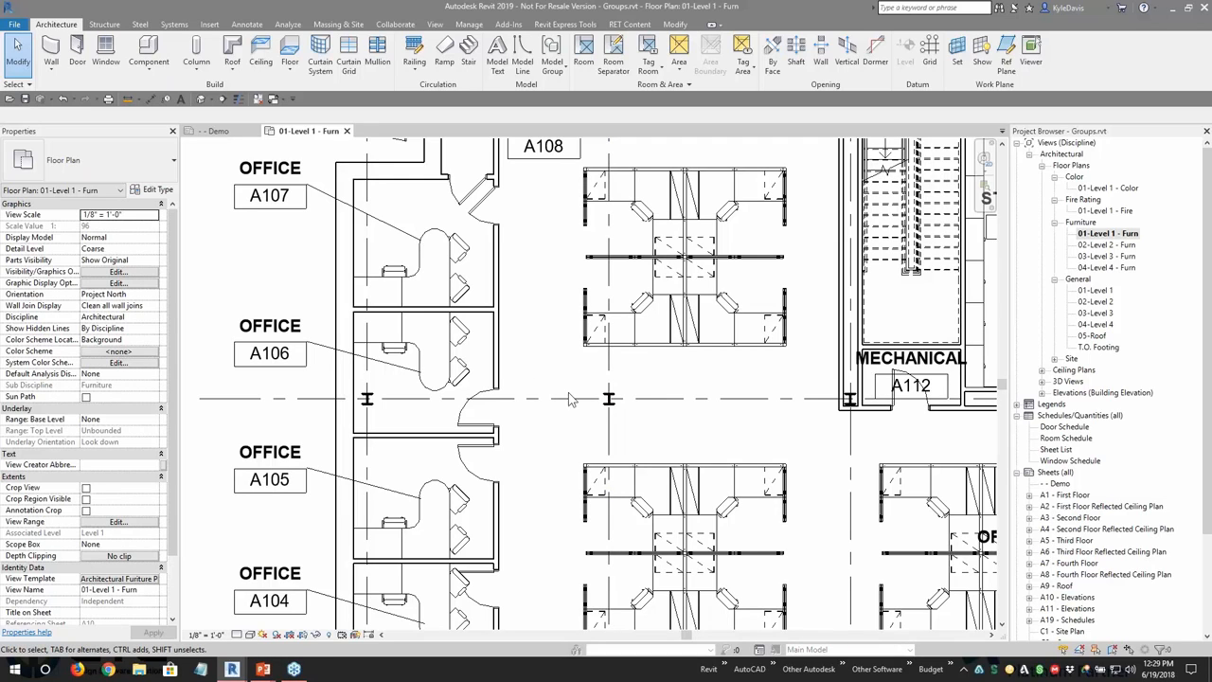
pyautogui.scroll(1, 453, 365)
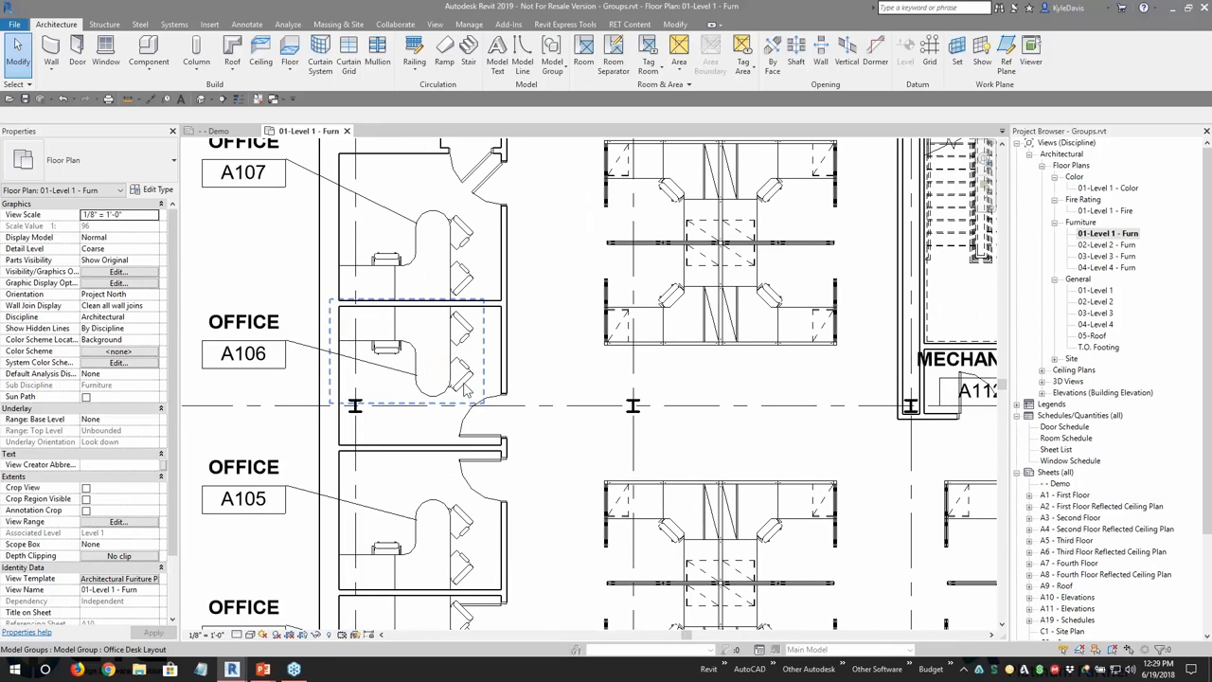
pyautogui.press('Tab')
pyautogui.click(464, 381)
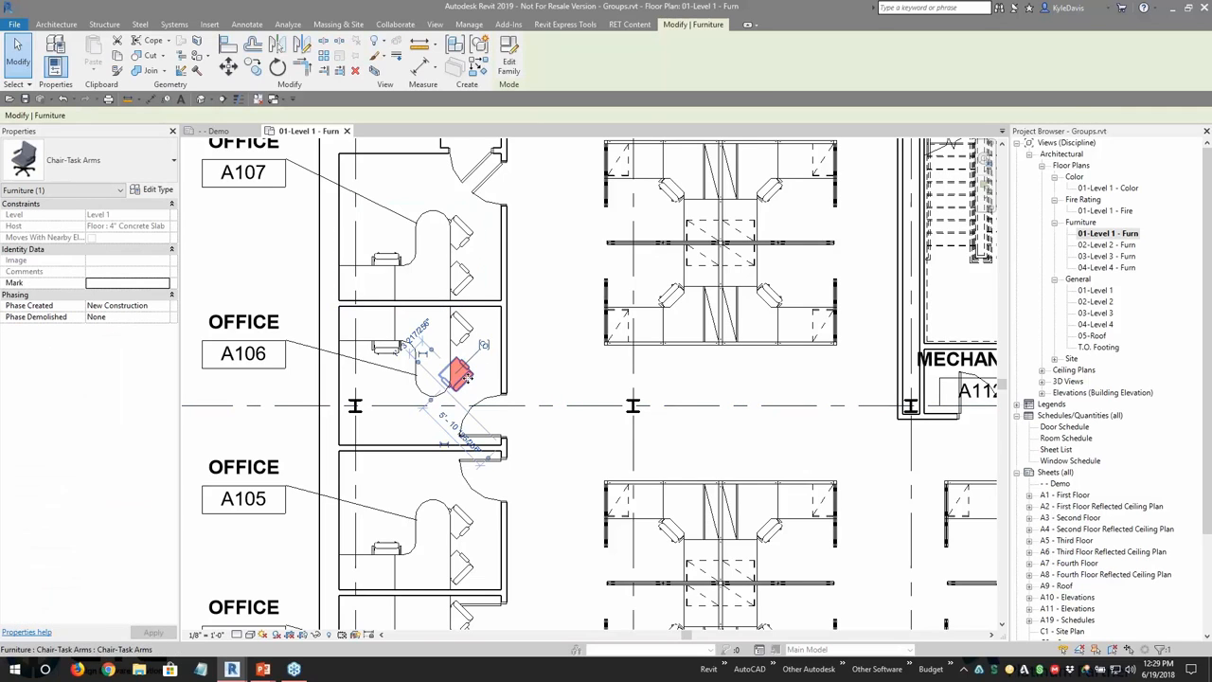
pyautogui.scroll(1, 445, 379)
pyautogui.press('Escape')
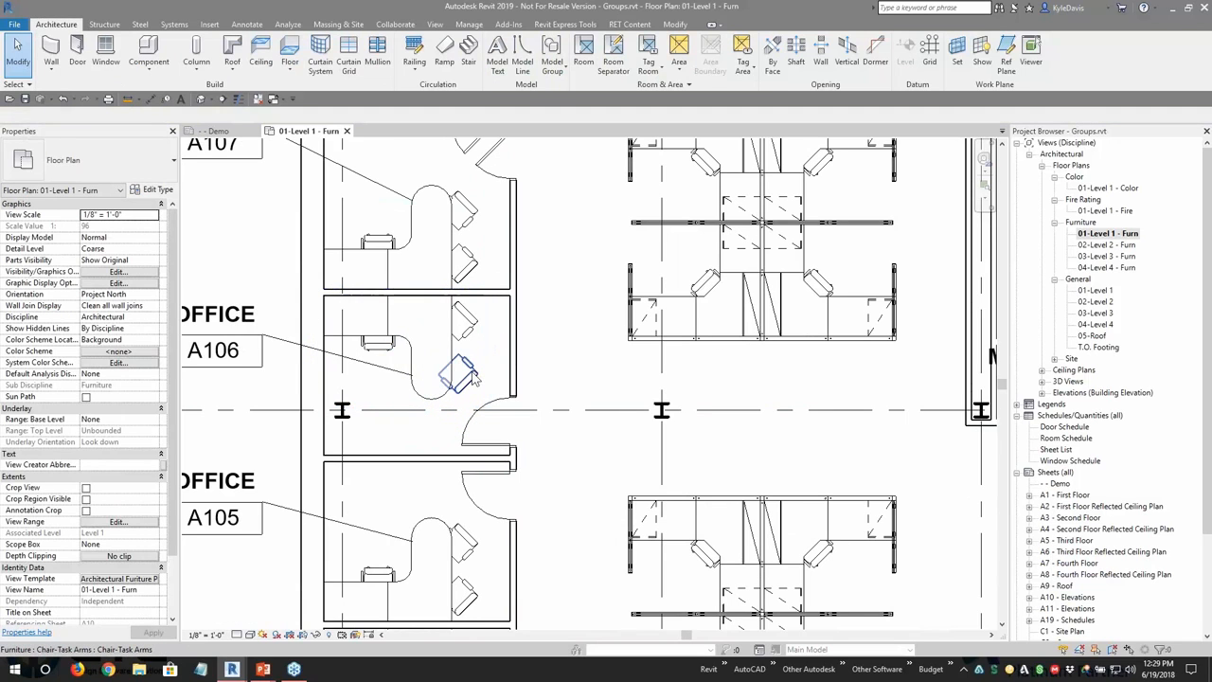
pyautogui.click(471, 377)
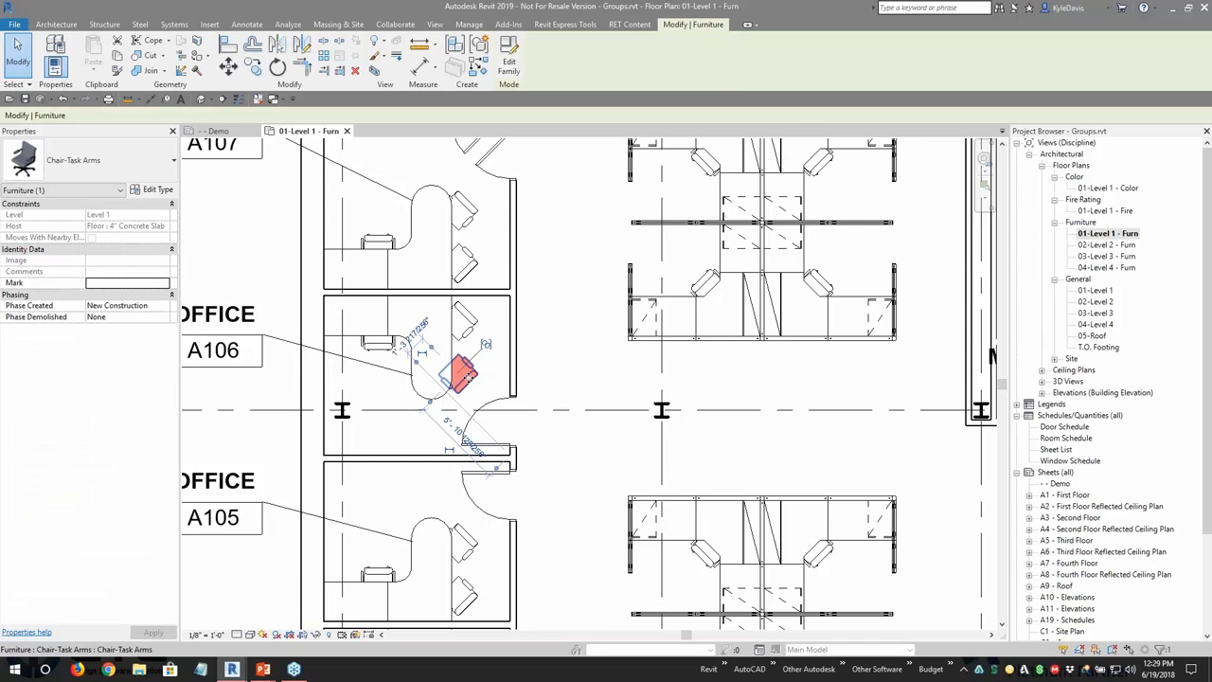
pyautogui.rightClick(474, 382)
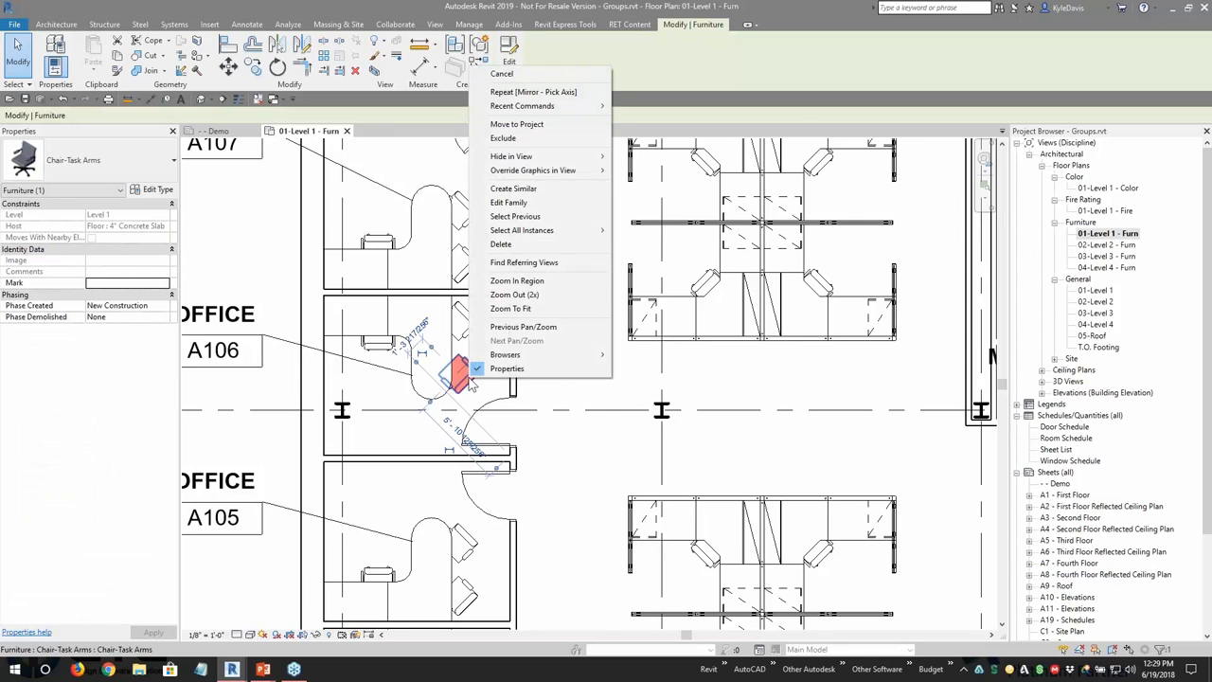
pyautogui.click(517, 124)
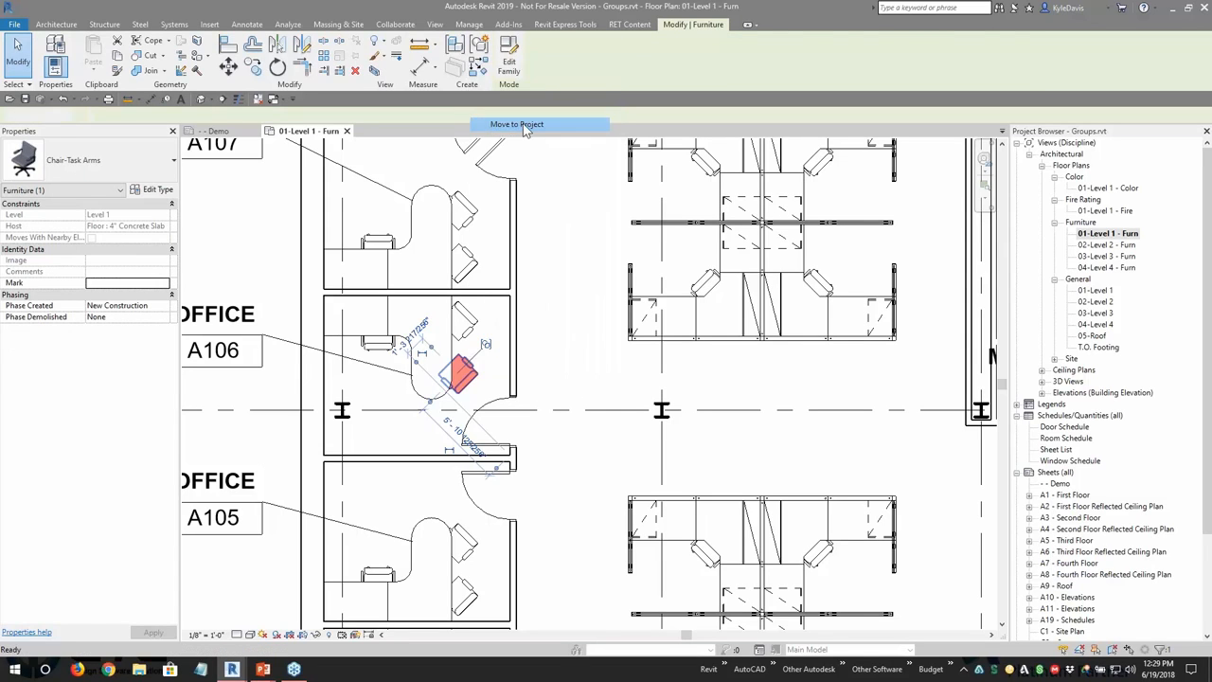
# Step: Move the loose chair in A106 away from the desk, to a spot between the two guest chair positions
pyautogui.scroll(1, 470, 372)
pyautogui.scroll(2, 471, 372)
pyautogui.moveTo(481, 381); pyautogui.dragTo(519, 387)
pyautogui.click(614, 384)
pyautogui.scroll(-1, 599, 414)
pyautogui.scroll(-1, 592, 407)
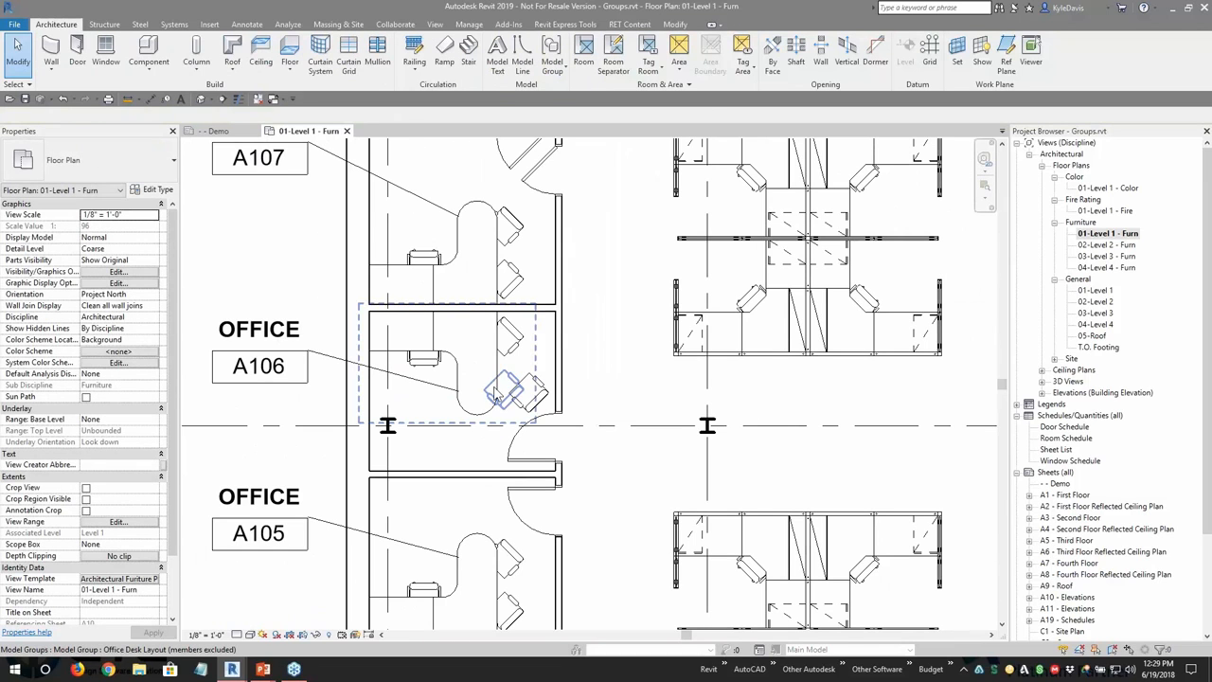
pyautogui.scroll(2, 507, 398)
pyautogui.scroll(1, 505, 398)
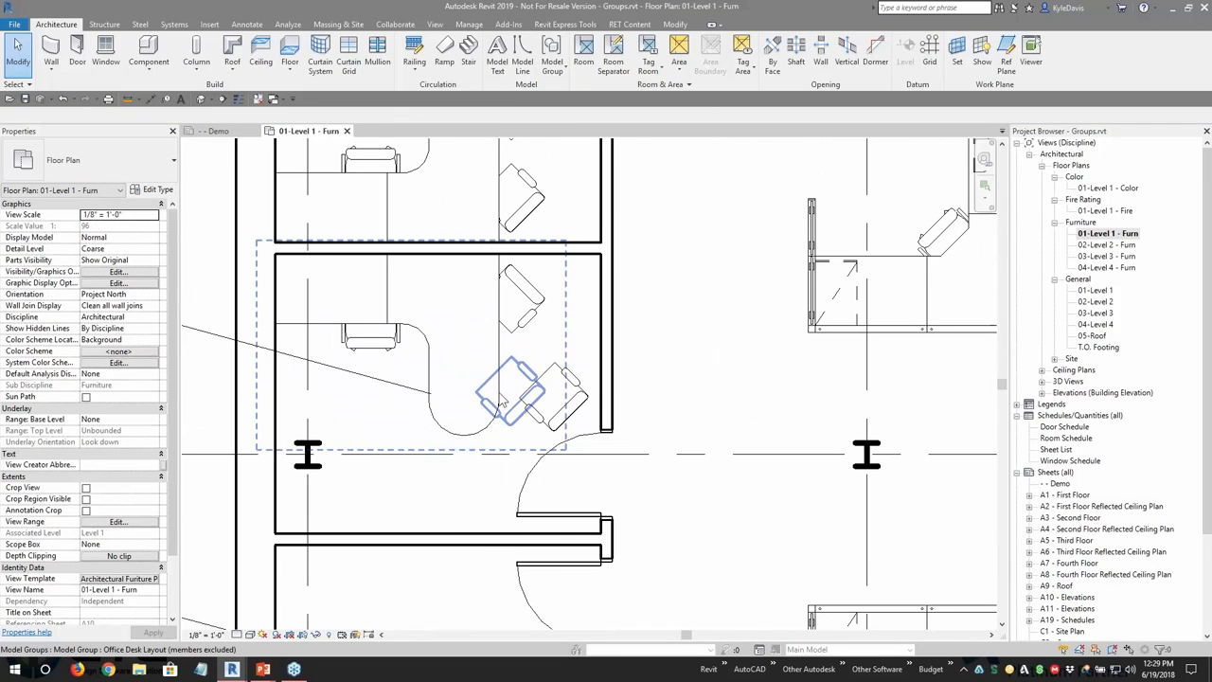
pyautogui.click(579, 398)
pyautogui.moveTo(579, 398); pyautogui.dragTo(582, 351)
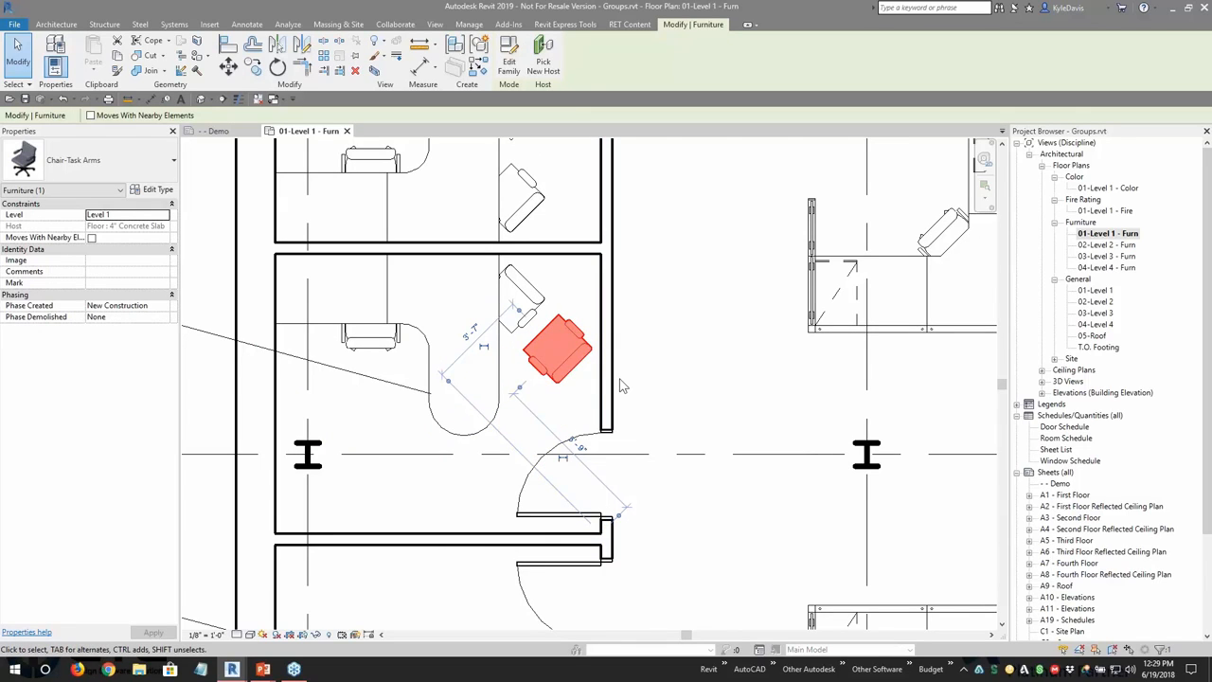
pyautogui.click(662, 359)
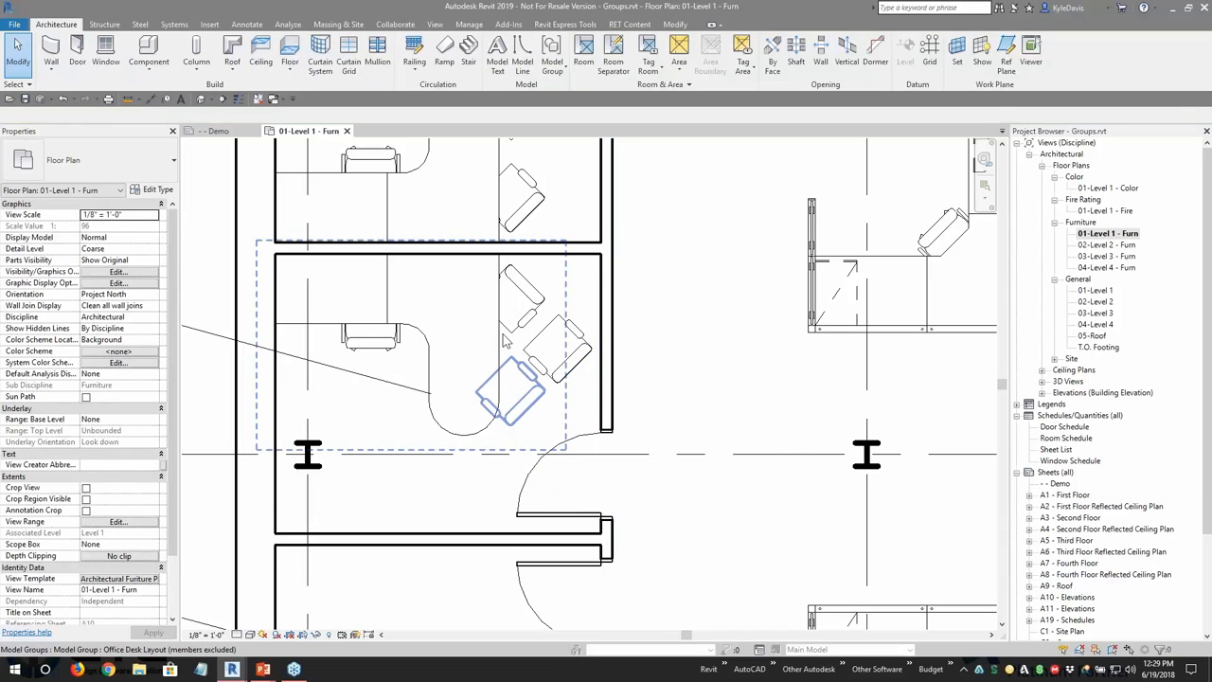
# Step: Restore the excluded chair of the A106 group and delete the loose chair
pyautogui.click(511, 343)
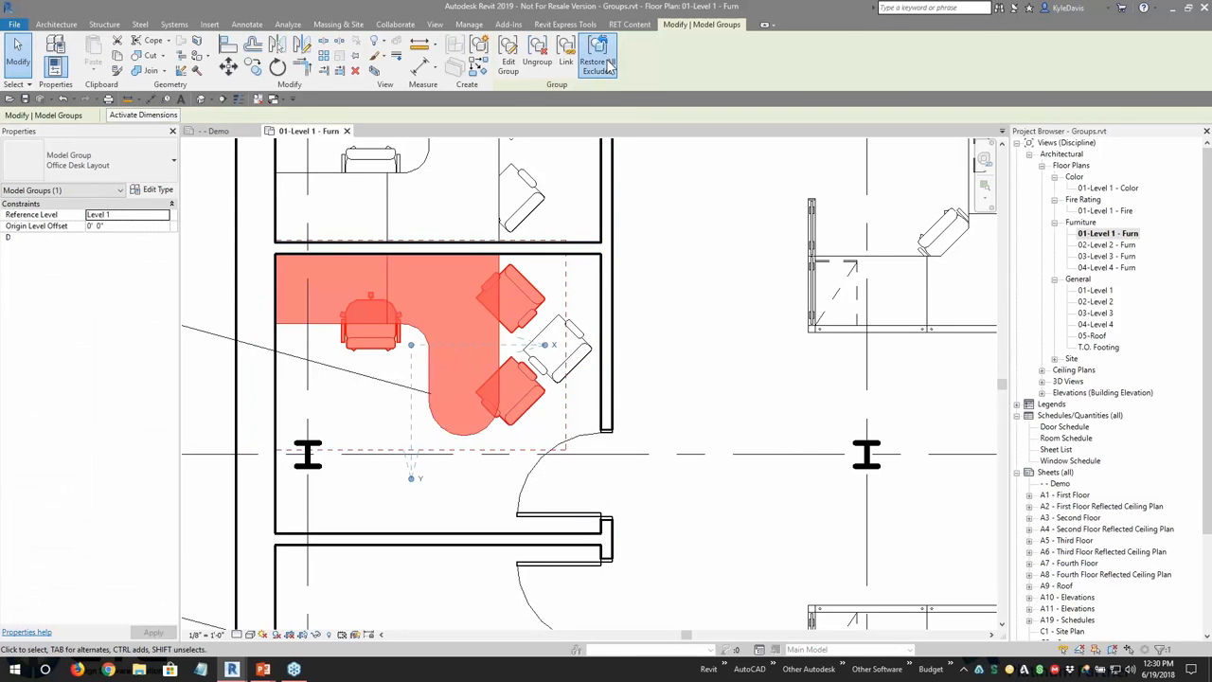
pyautogui.click(690, 336)
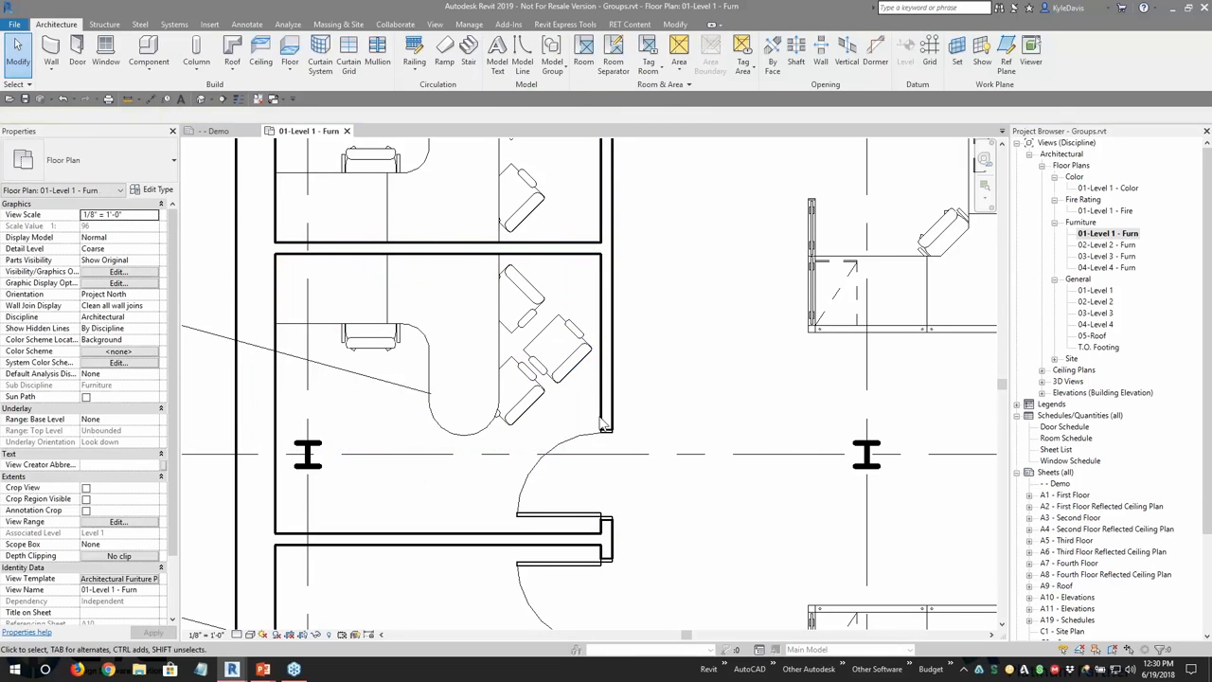
pyautogui.click(571, 384)
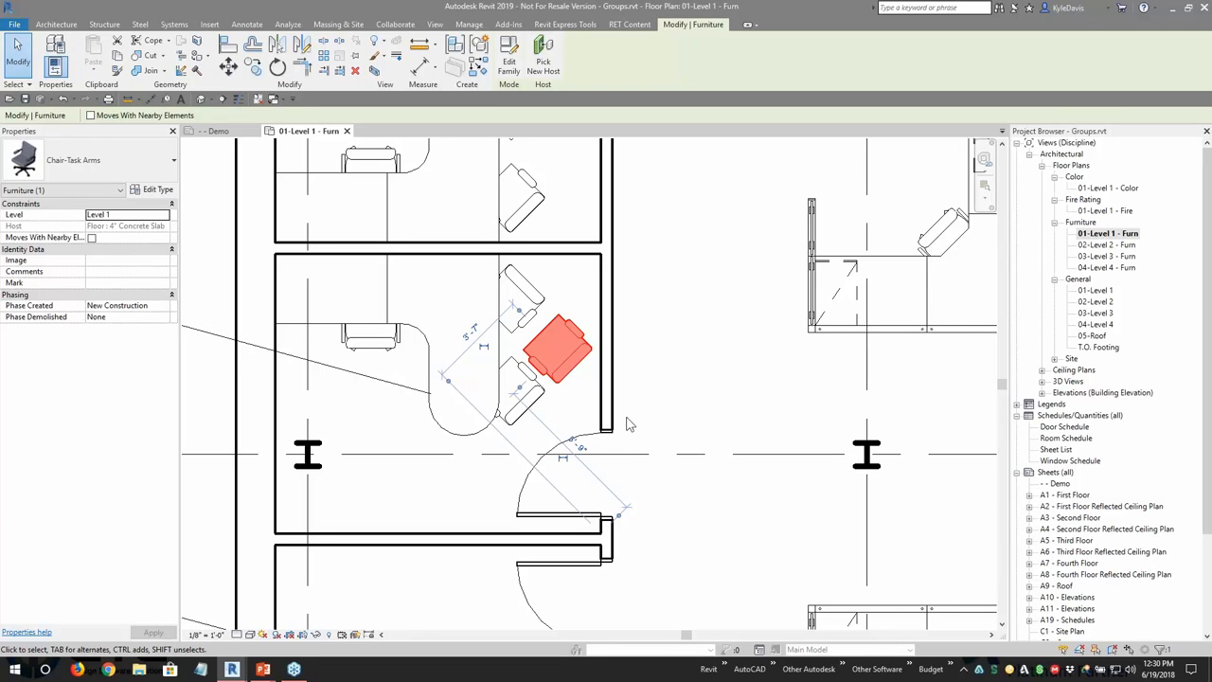
pyautogui.press('Escape')
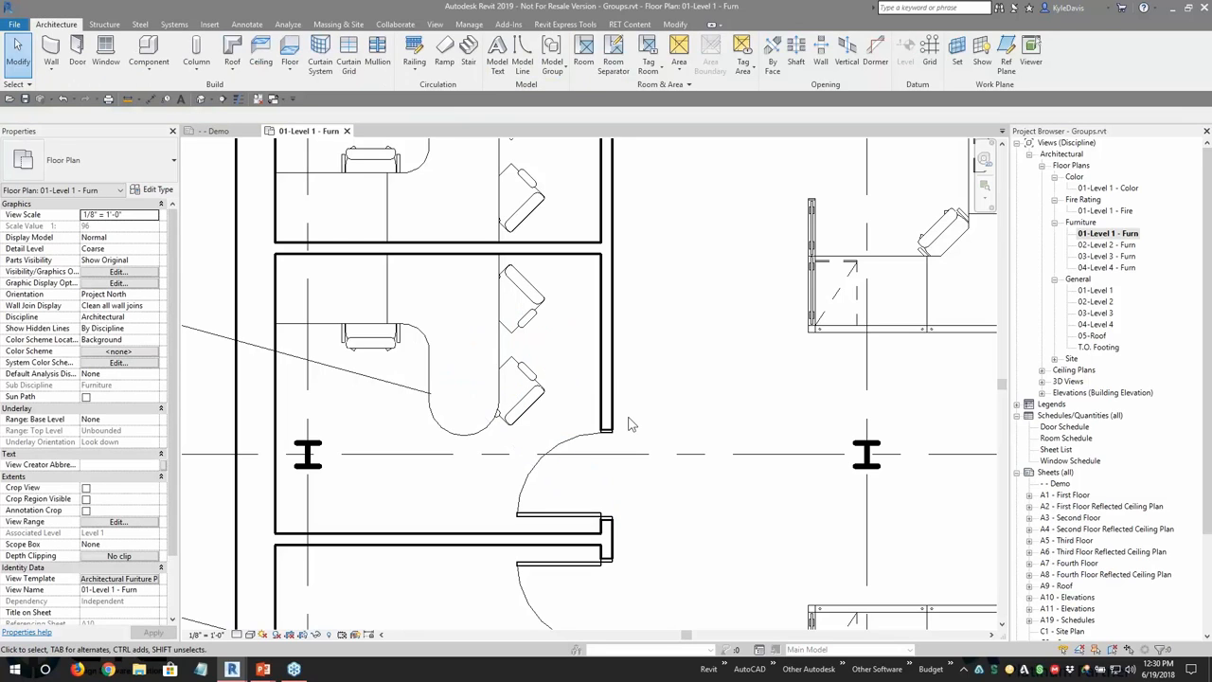
# Step: Switch to the Nested Families project and open its 01-Level 1 - Furn floor plan
pyautogui.scroll(-1, 633, 425)
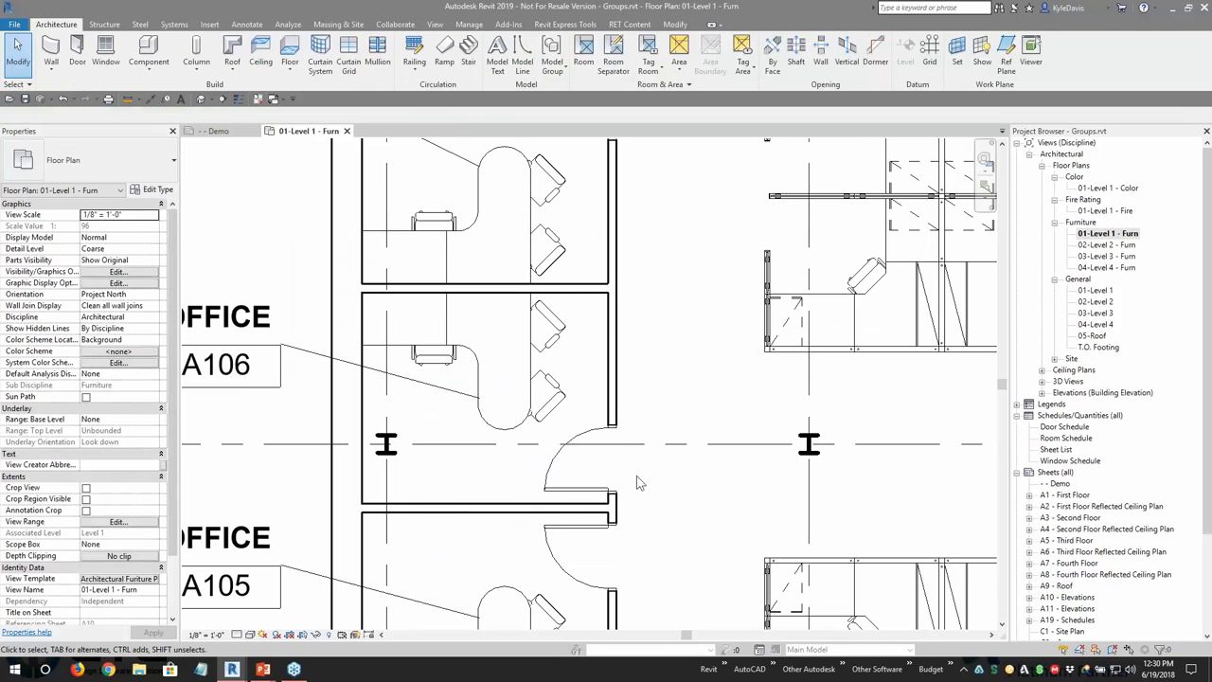
pyautogui.middleClick(686, 357)
pyautogui.middleClick(685, 358)
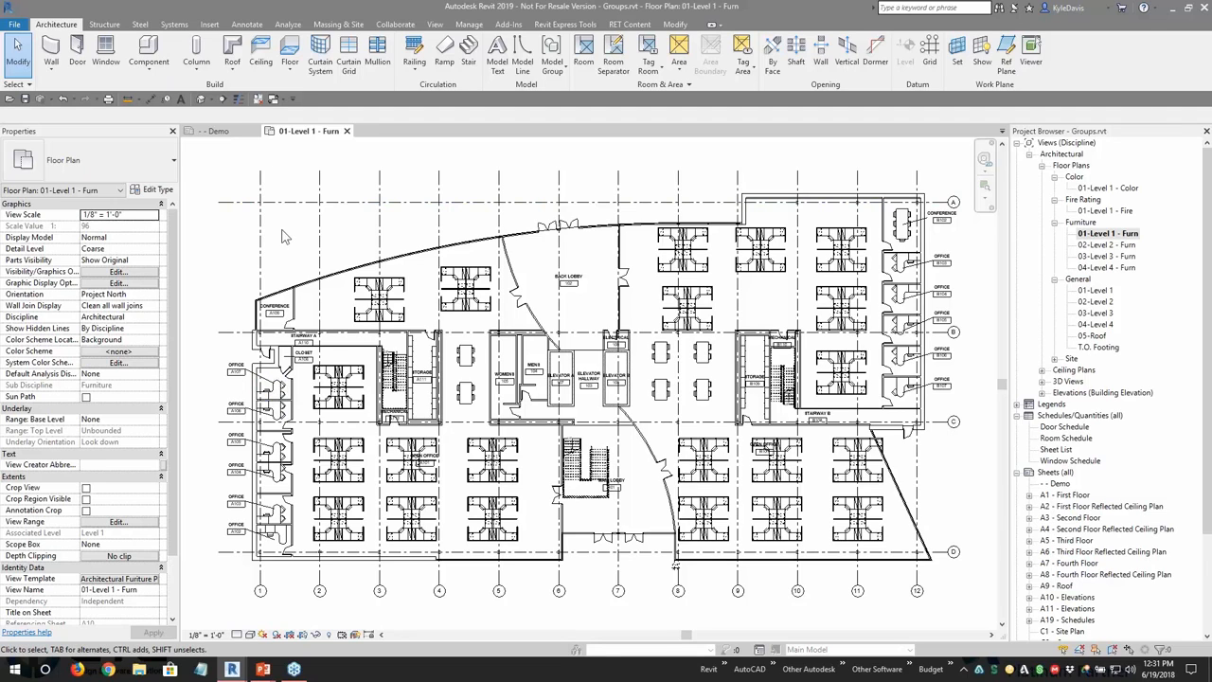
pyautogui.moveTo(237, 671)
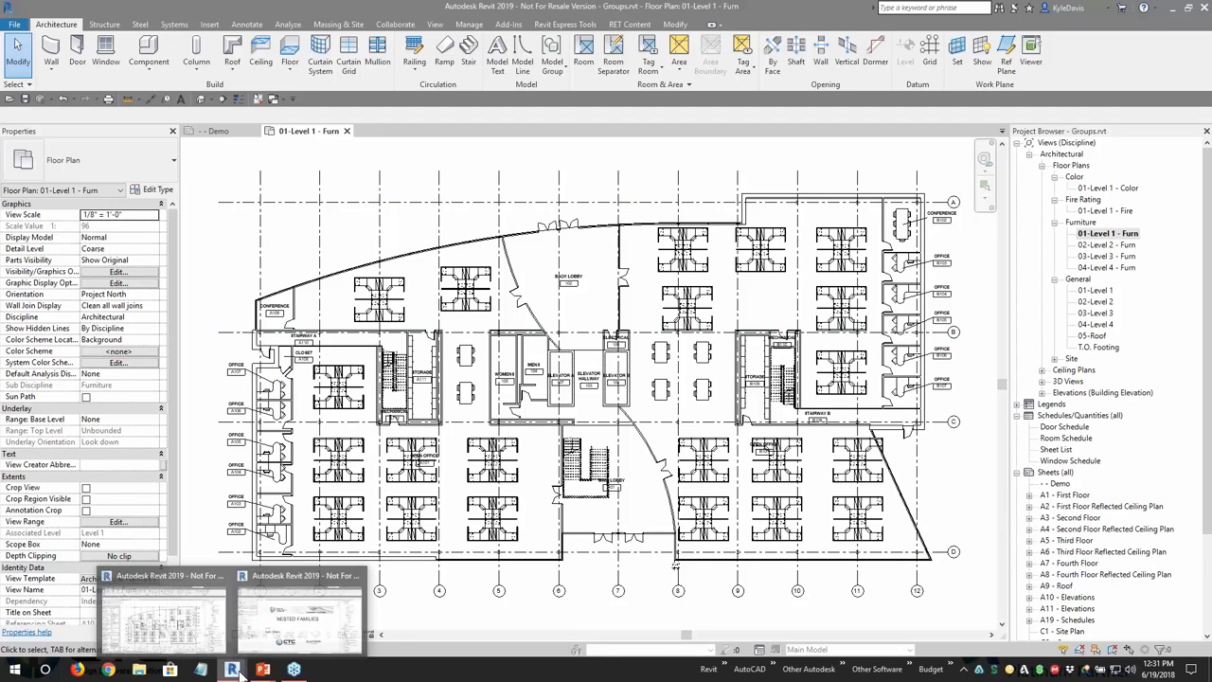
pyautogui.click(278, 630)
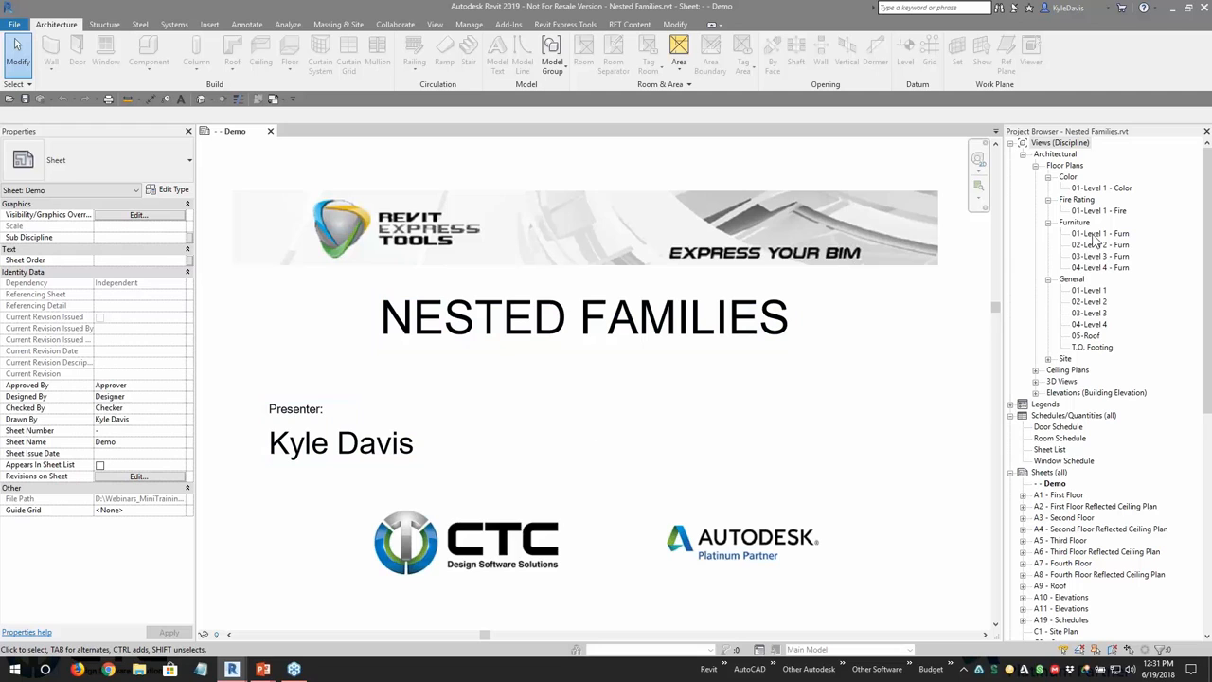
pyautogui.click(1116, 234)
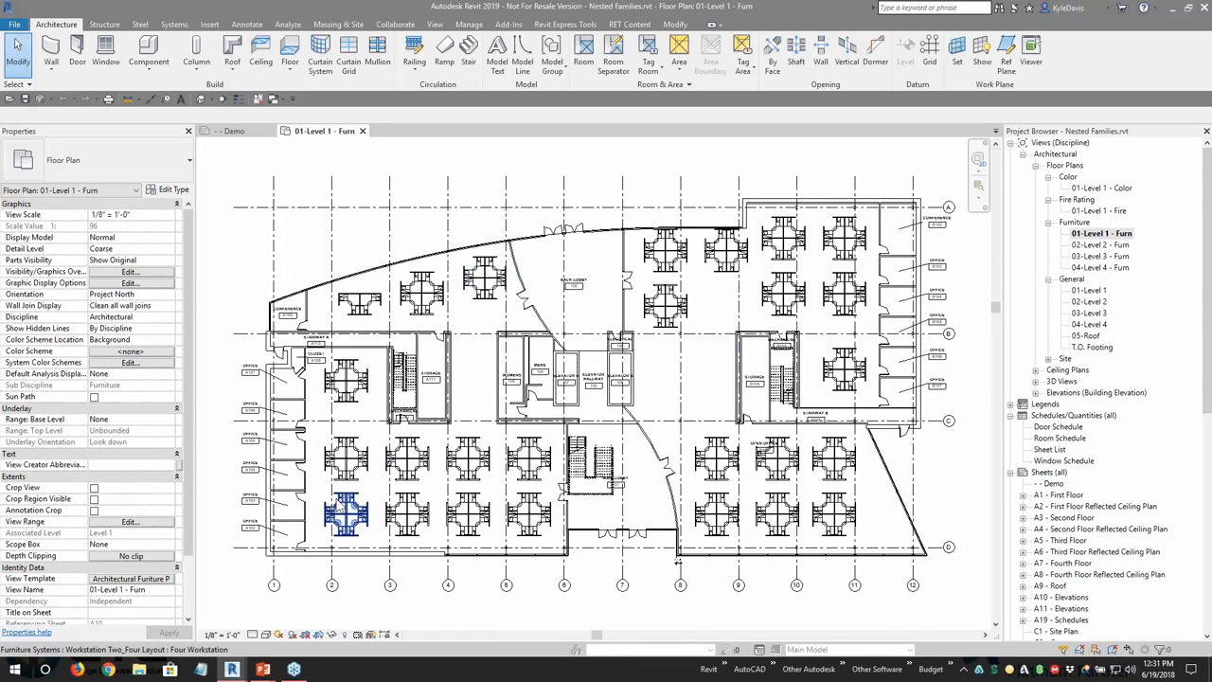
# Step: Open the Workstation Two_Four Layout family for editing from a Four Workstation cluster in the open office
pyautogui.scroll(3, 329, 483)
pyautogui.click(367, 442)
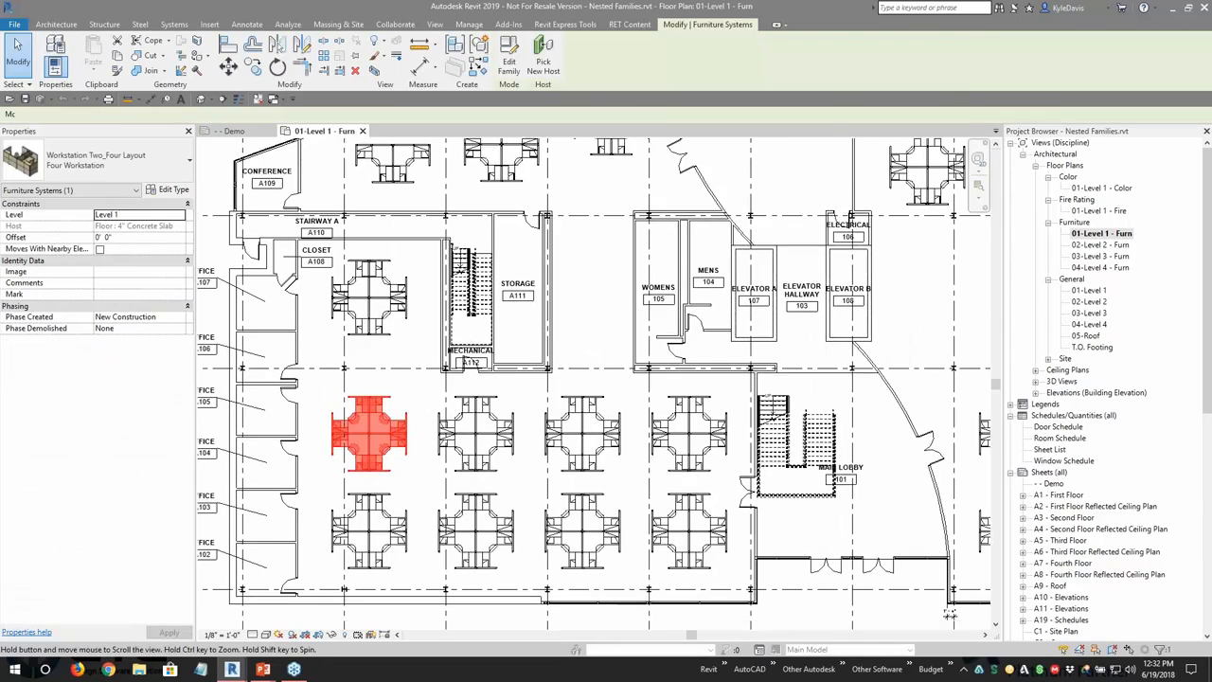
pyautogui.scroll(3, 367, 442)
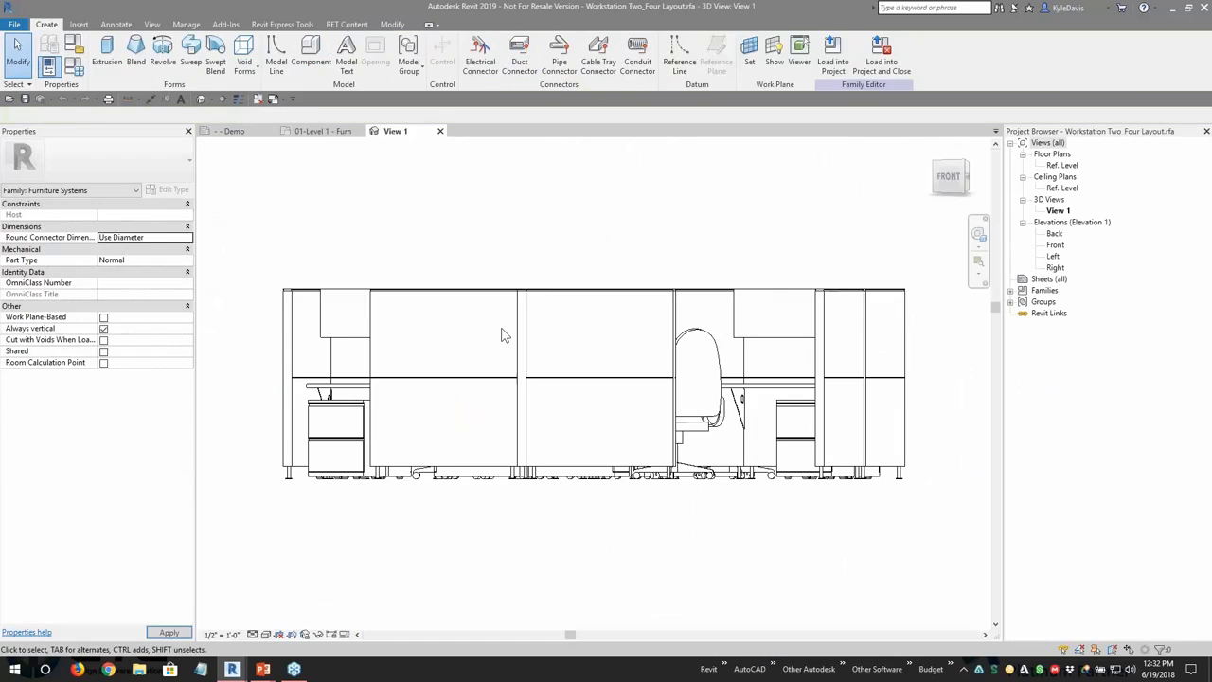
# Step: Examine the family's four-desk layout in 3D and compare it with the 4 Workstation group in the Groups project, returning to the family
pyautogui.keyDown('shift'); pyautogui.moveTo(706, 334); pyautogui.dragTo(544, 489, button='middle'); pyautogui.keyUp('shift')
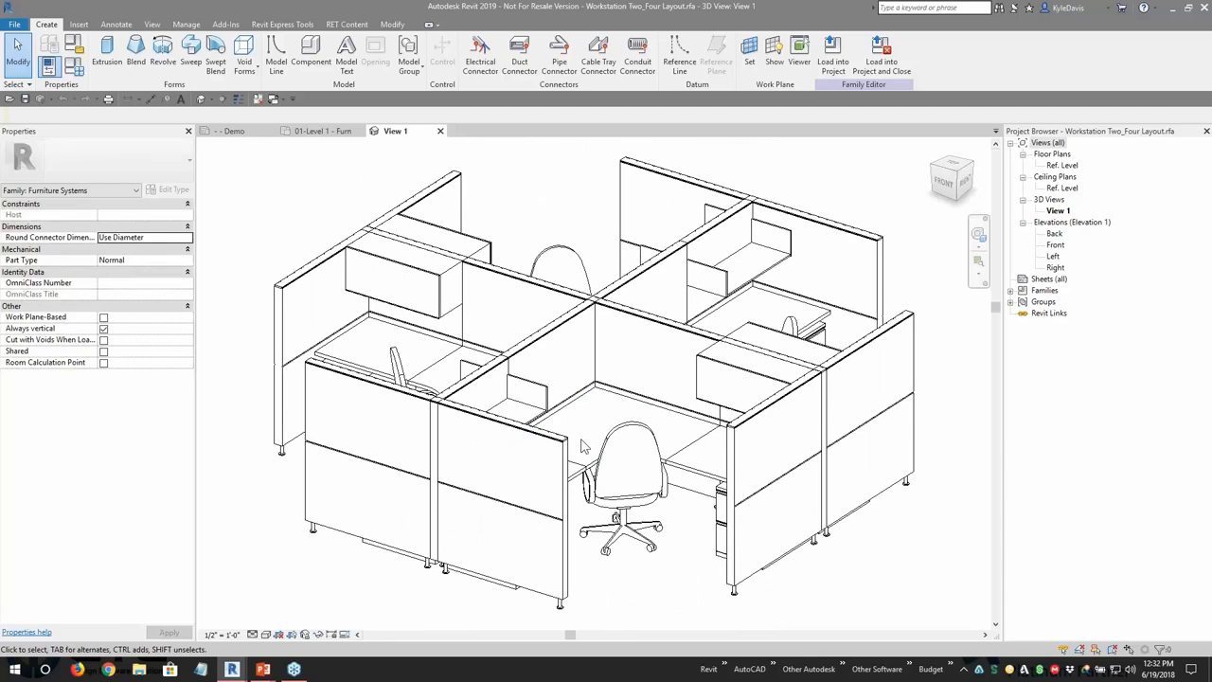
pyautogui.moveTo(231, 668)
pyautogui.click(163, 606)
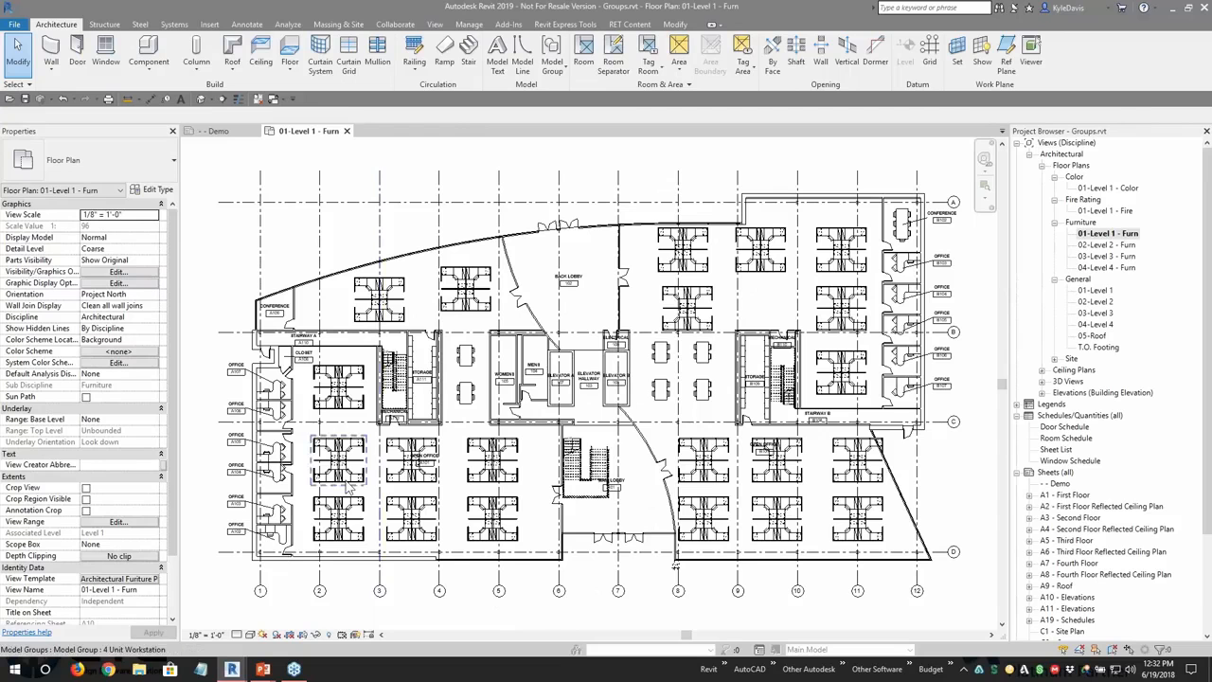
pyautogui.scroll(5, 346, 484)
pyautogui.scroll(2, 333, 440)
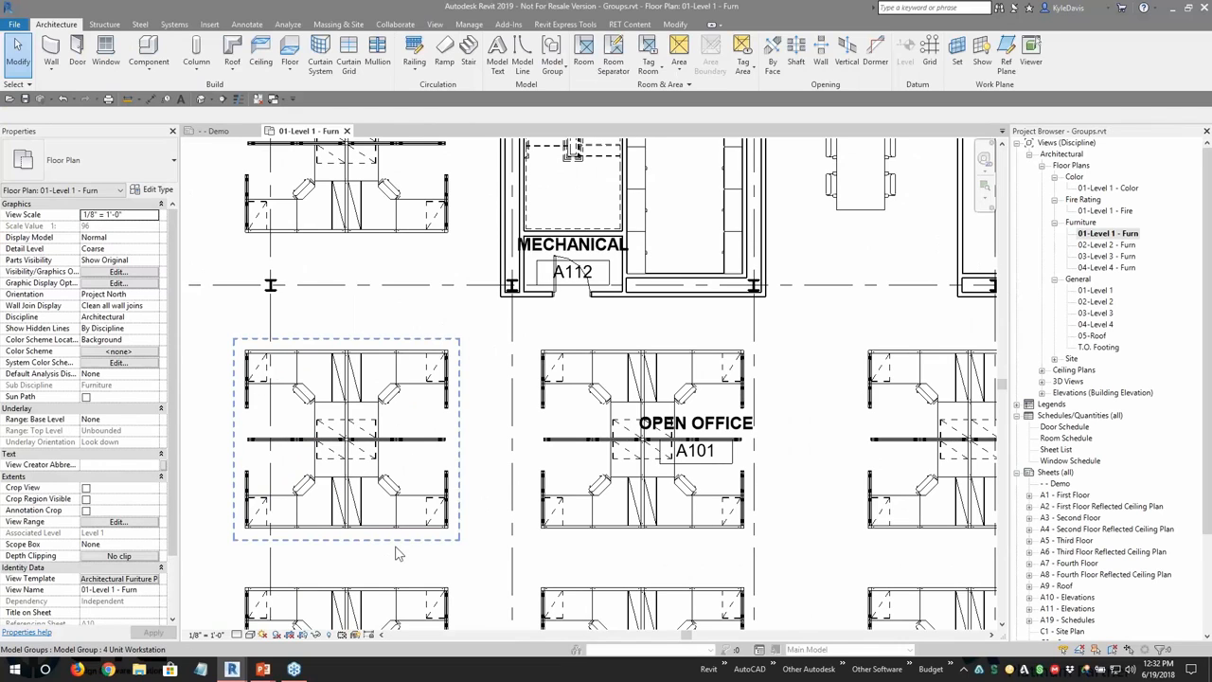
pyautogui.moveTo(237, 671)
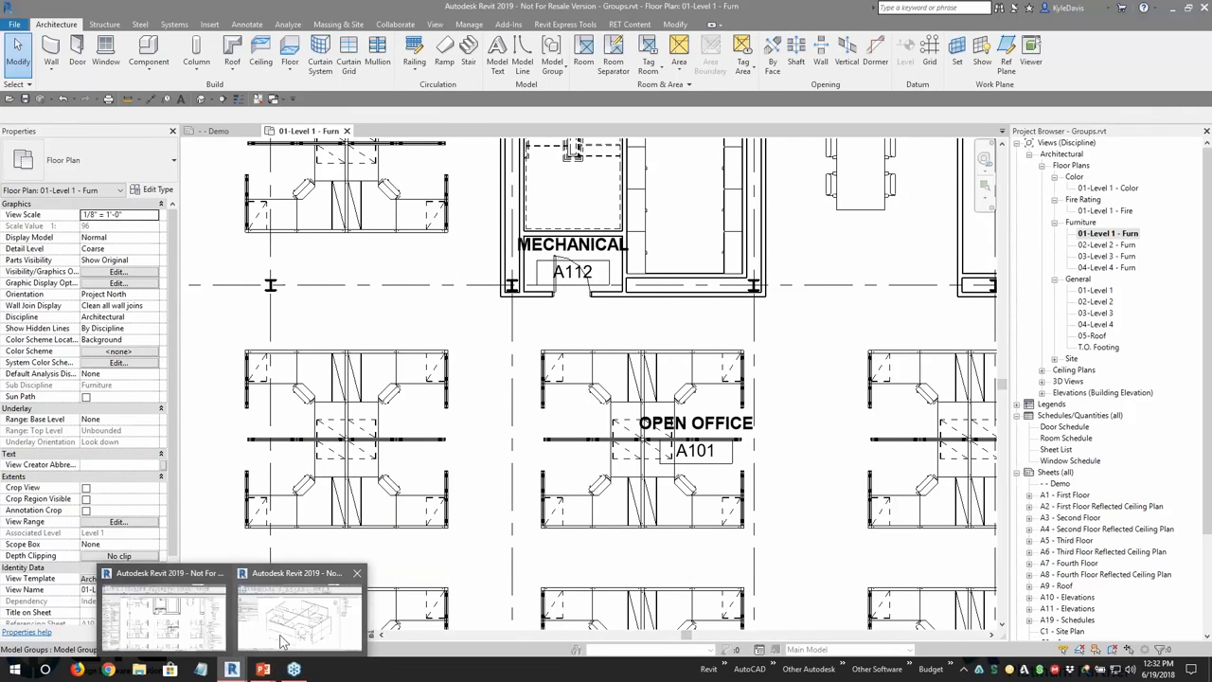
pyautogui.click(281, 642)
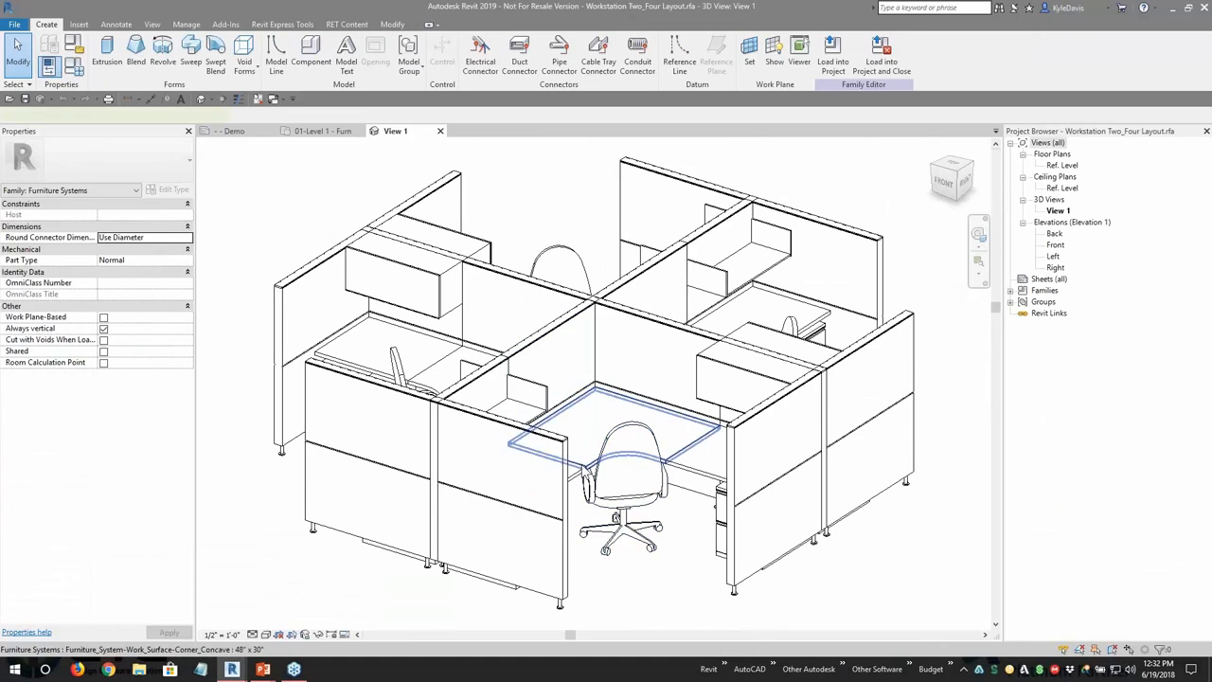
# Step: Inspect the nested corner and rectangular work surfaces, a partition panel and an overhead shelf in the workstation family
pyautogui.click(584, 466)
pyautogui.keyDown('shift'); pyautogui.moveTo(614, 530); pyautogui.dragTo(538, 579, button='middle'); pyautogui.keyUp('shift')
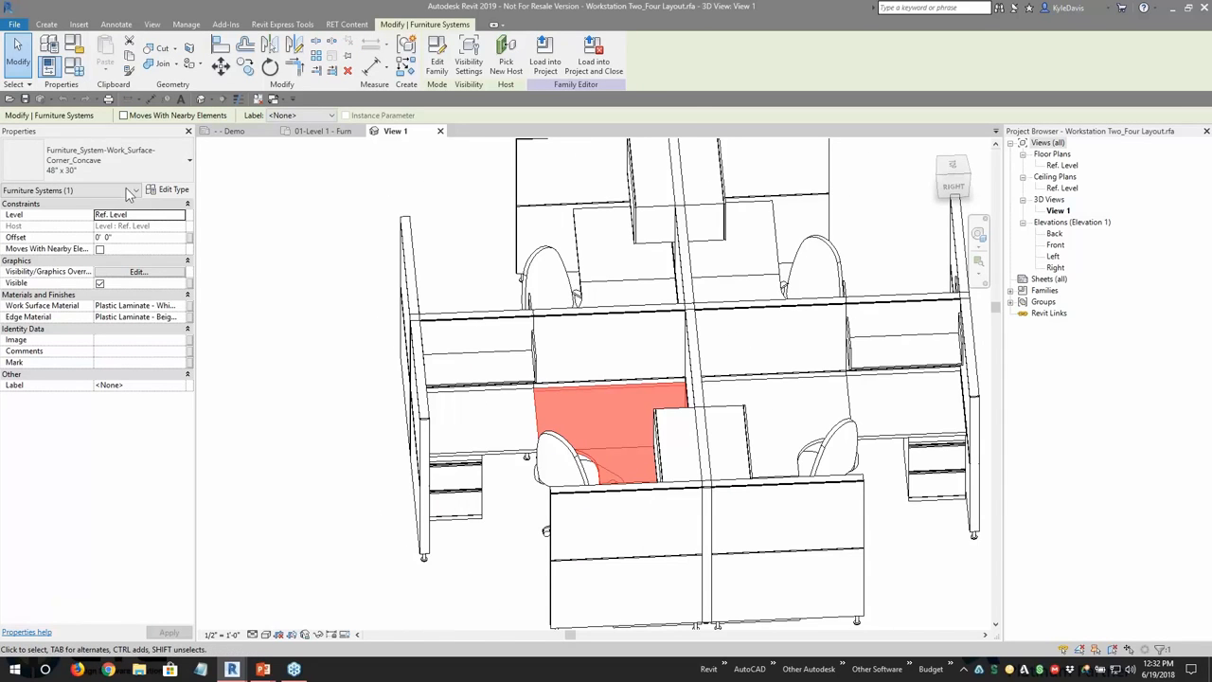
pyautogui.click(471, 423)
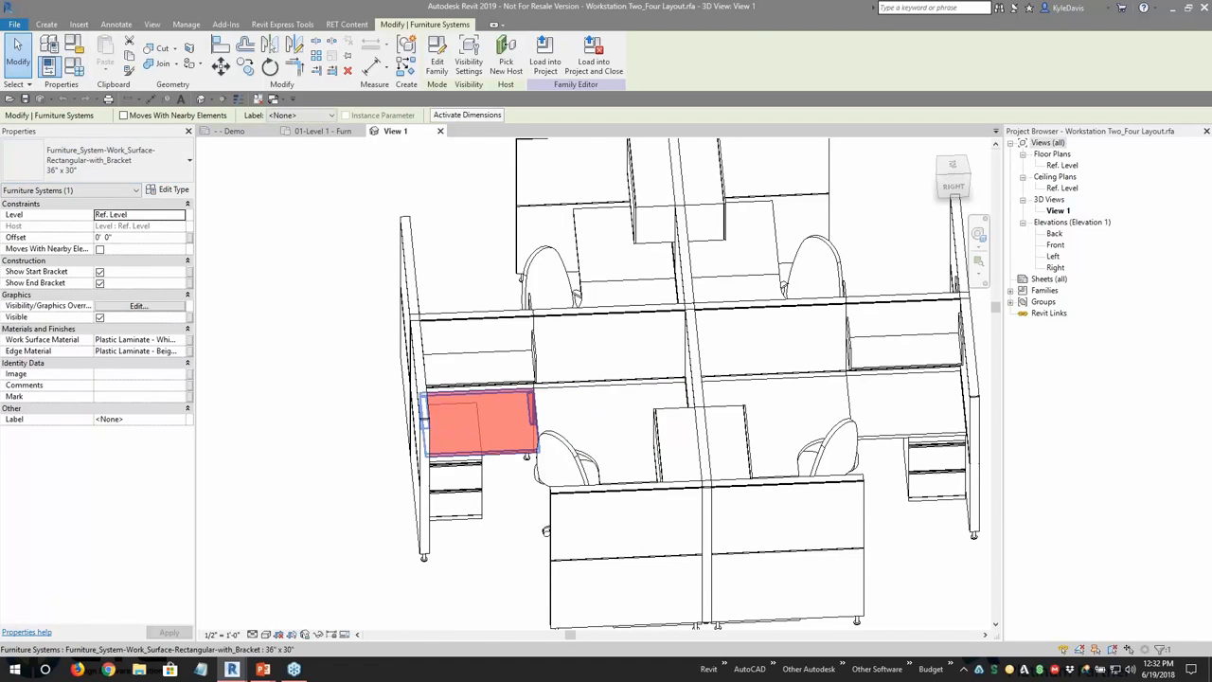
pyautogui.click(427, 415)
pyautogui.keyDown('shift'); pyautogui.moveTo(431, 431); pyautogui.dragTo(491, 485, button='middle'); pyautogui.keyUp('shift')
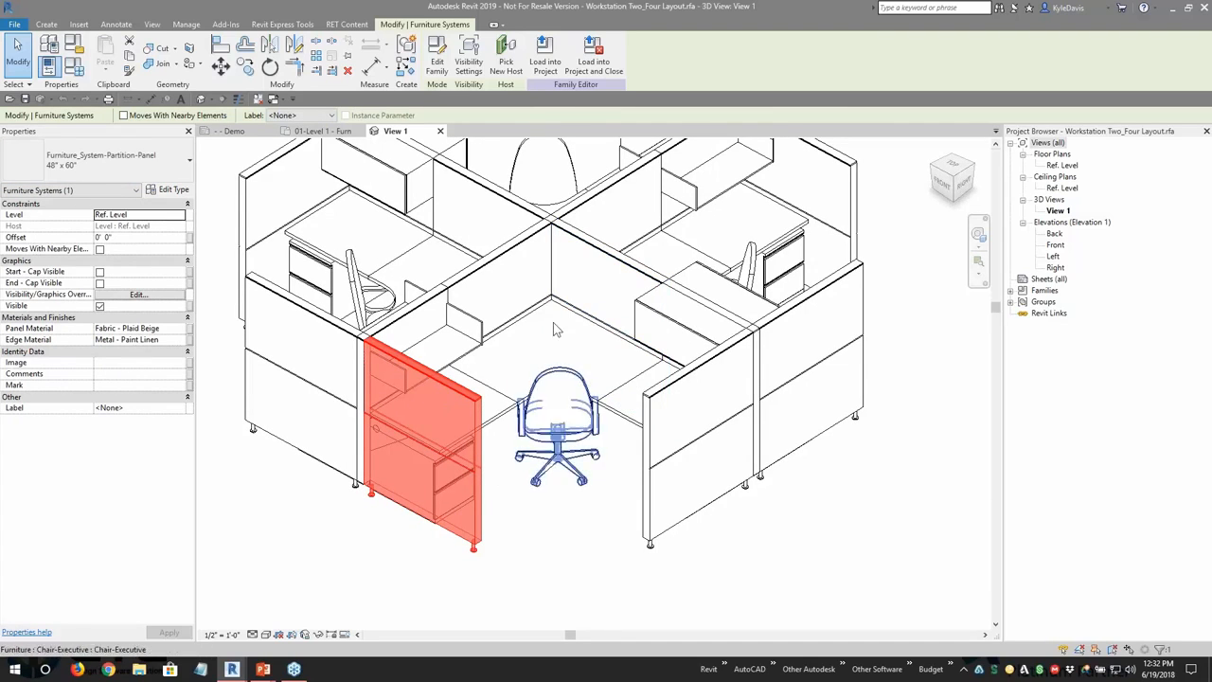
pyautogui.click(456, 332)
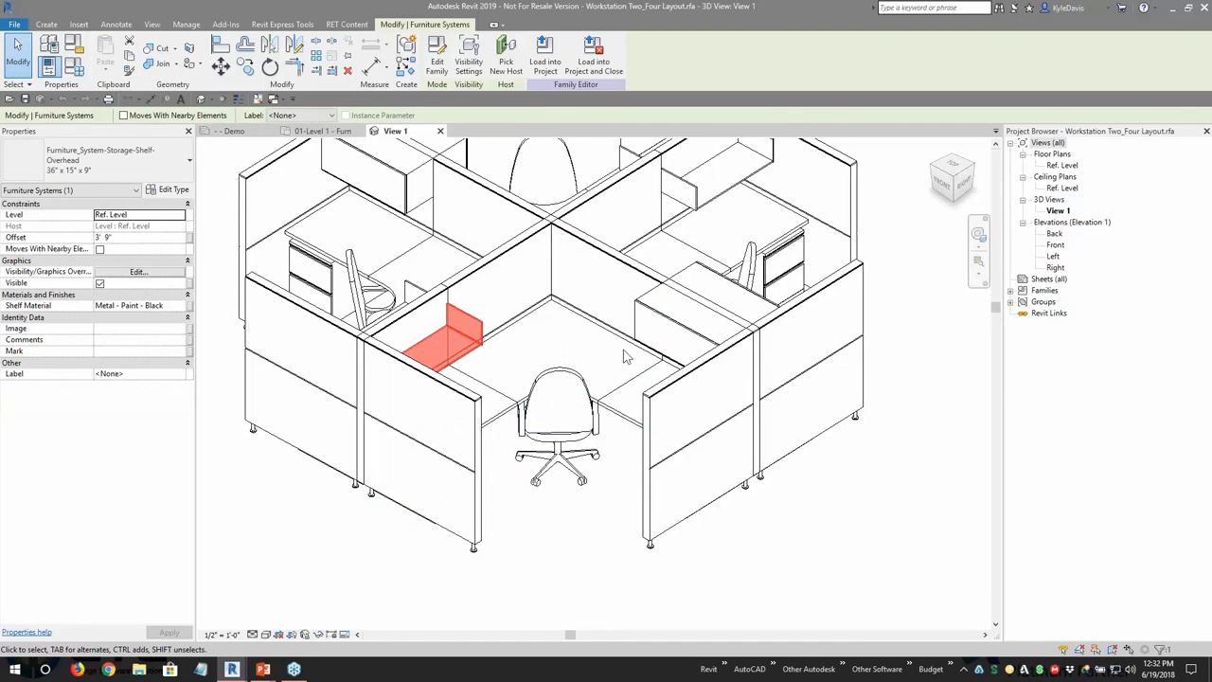
# Step: Close the Workstation Two_Four Layout family without saving changes
pyautogui.click(627, 570)
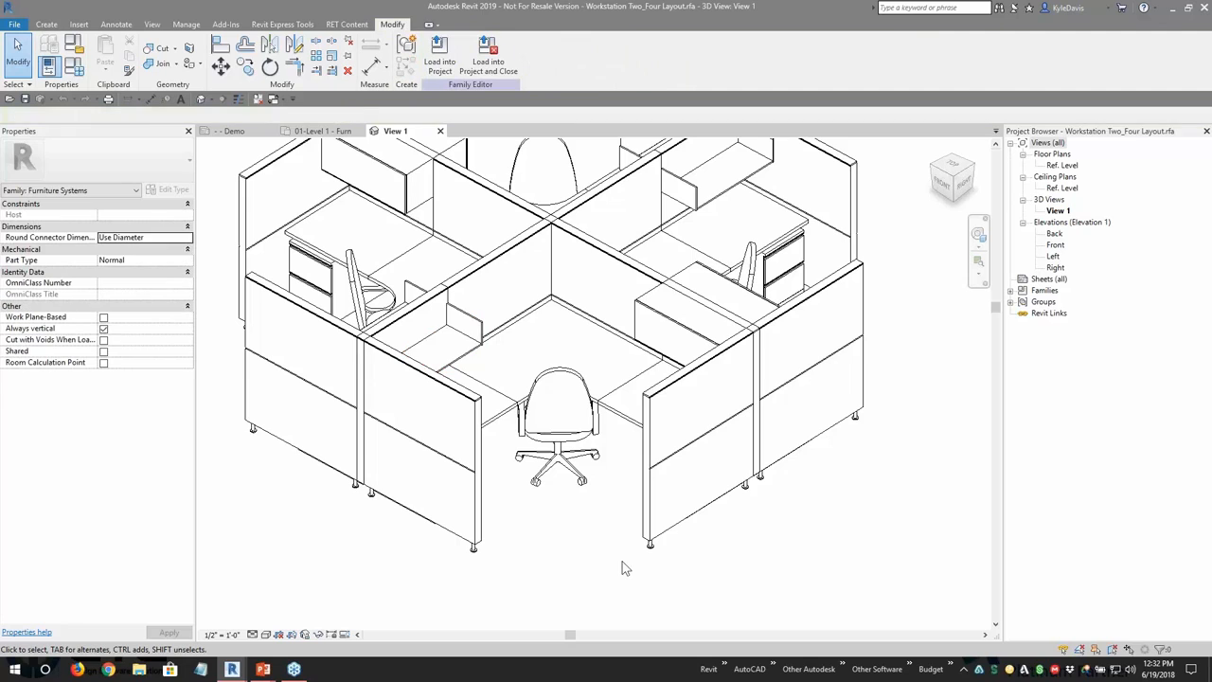
pyautogui.click(440, 131)
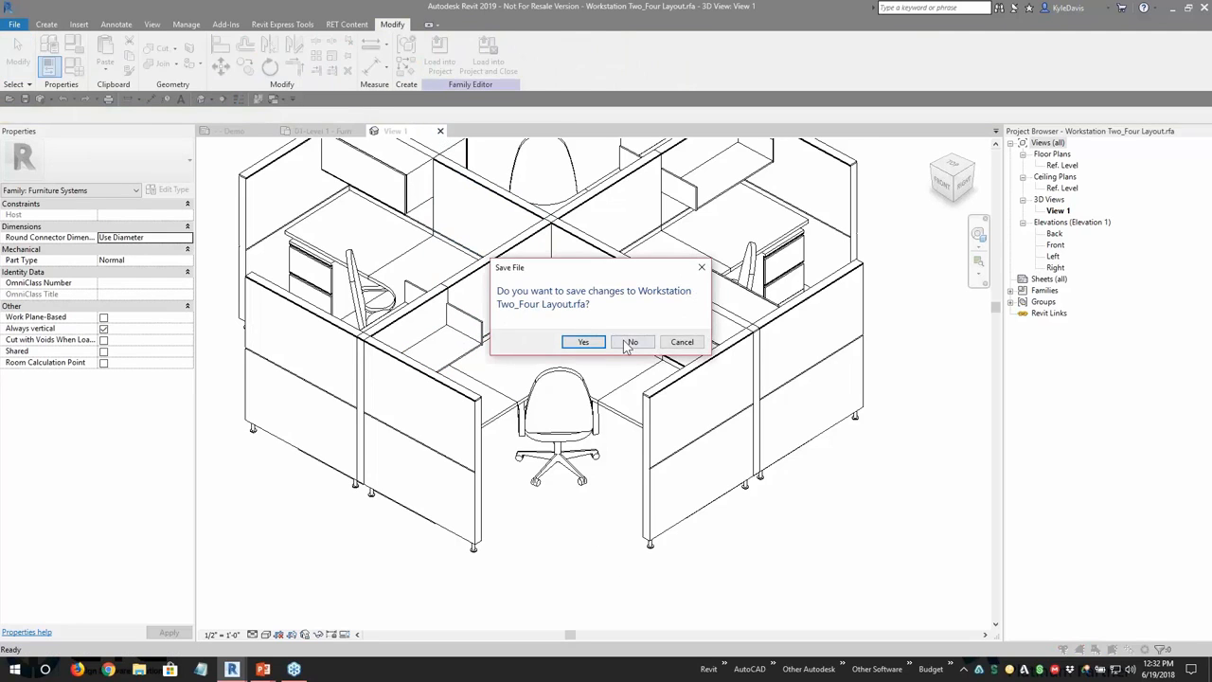
pyautogui.click(629, 342)
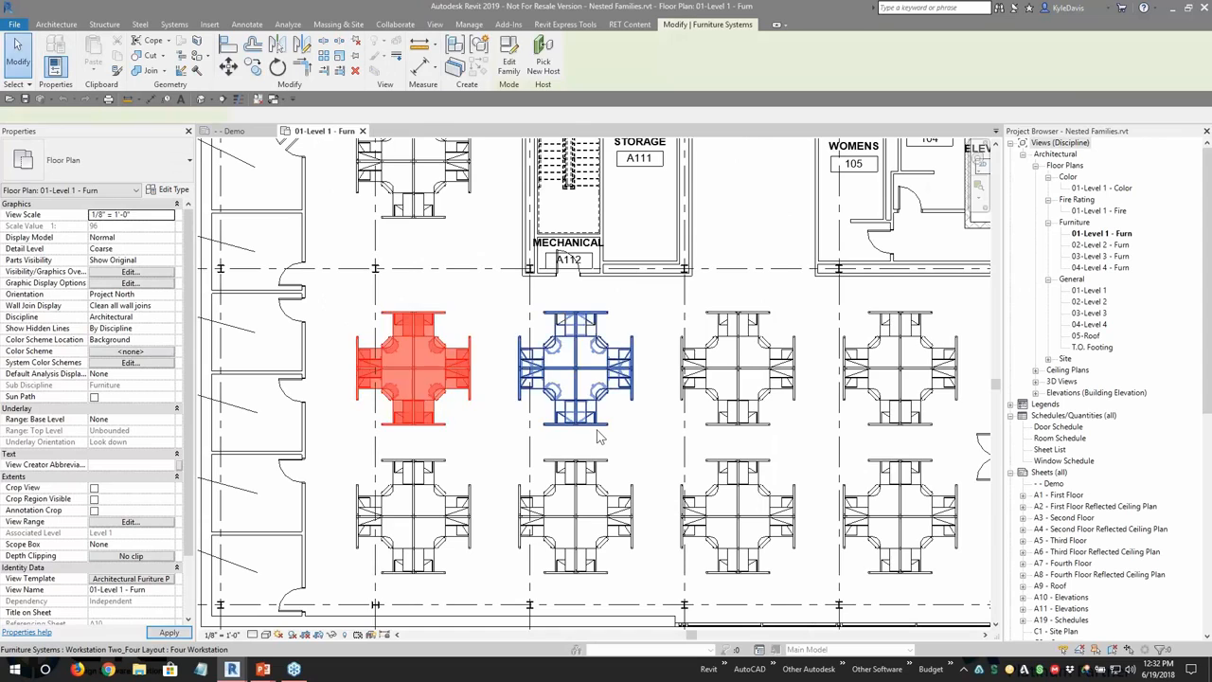
# Step: Copy the Four Workstation cluster east of the Back Lobby to the open area between Elevator B and Storage B109
pyautogui.scroll(-3, 597, 436)
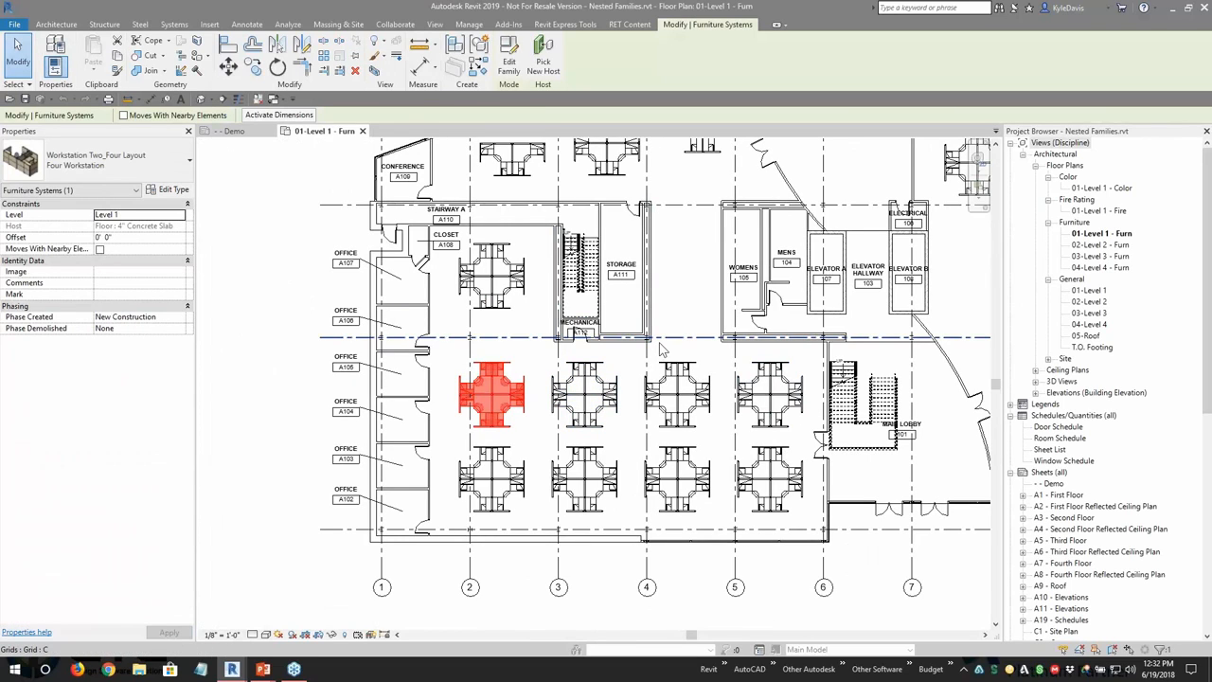
pyautogui.moveTo(663, 349); pyautogui.dragTo(328, 359, button='middle')
pyautogui.scroll(-2, 748, 392)
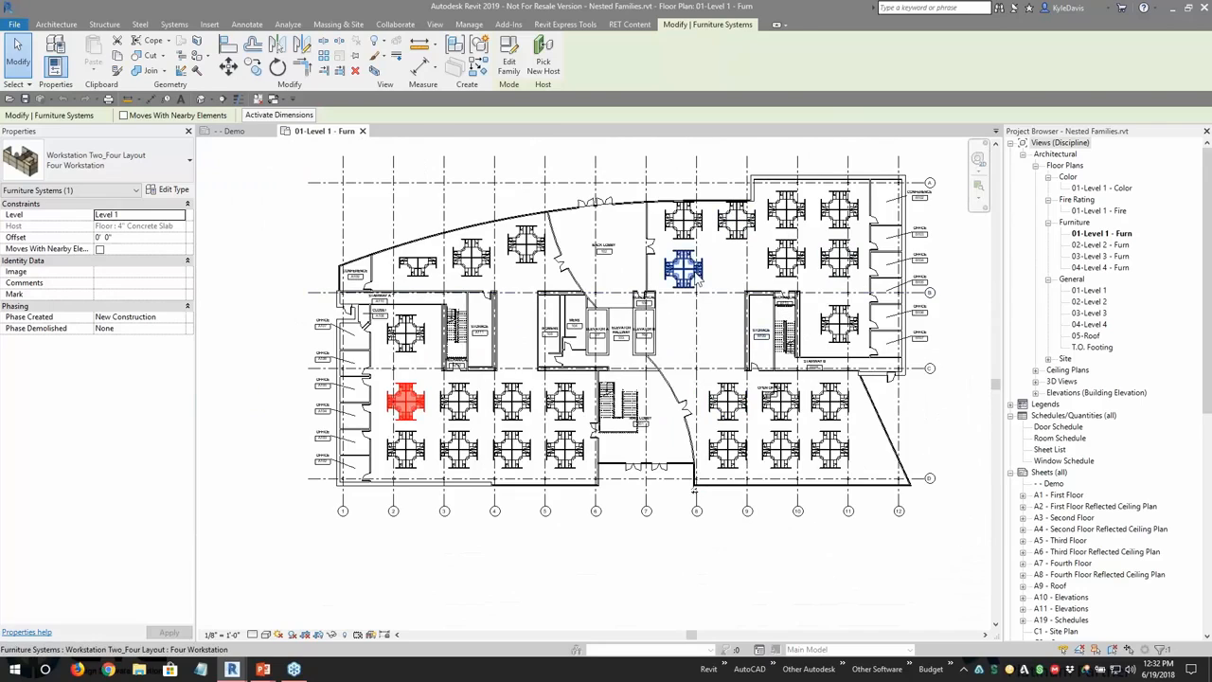
pyautogui.scroll(3, 686, 312)
pyautogui.click(684, 239)
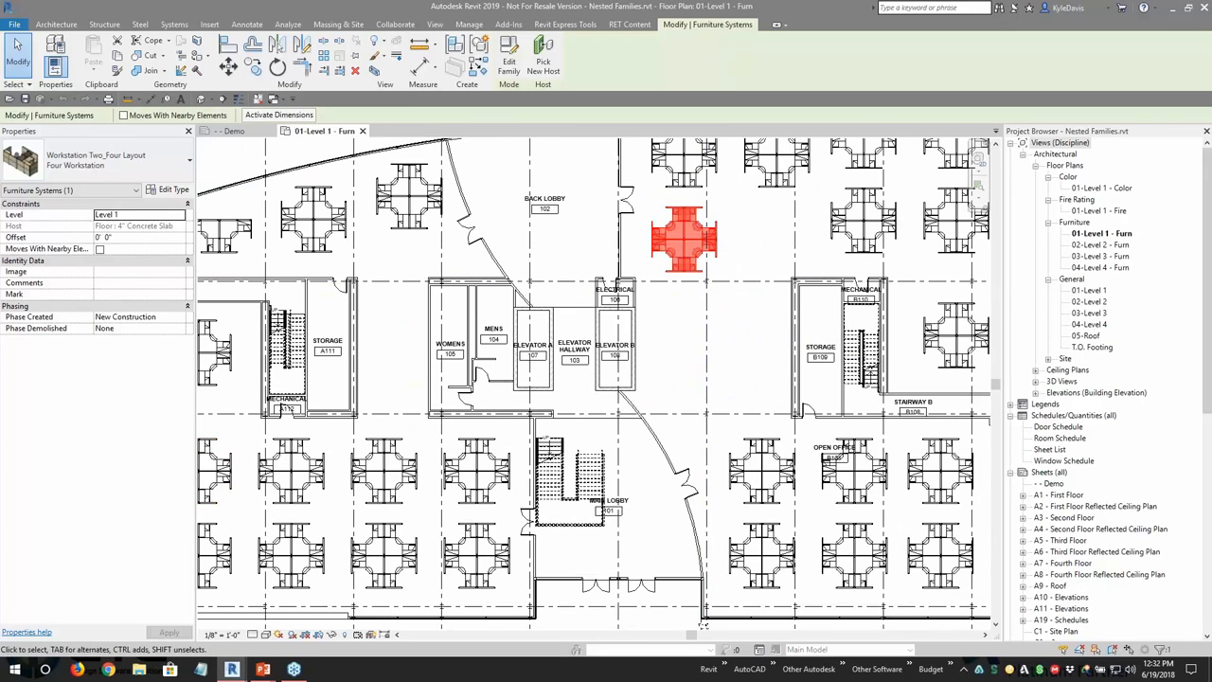
pyautogui.click(252, 64)
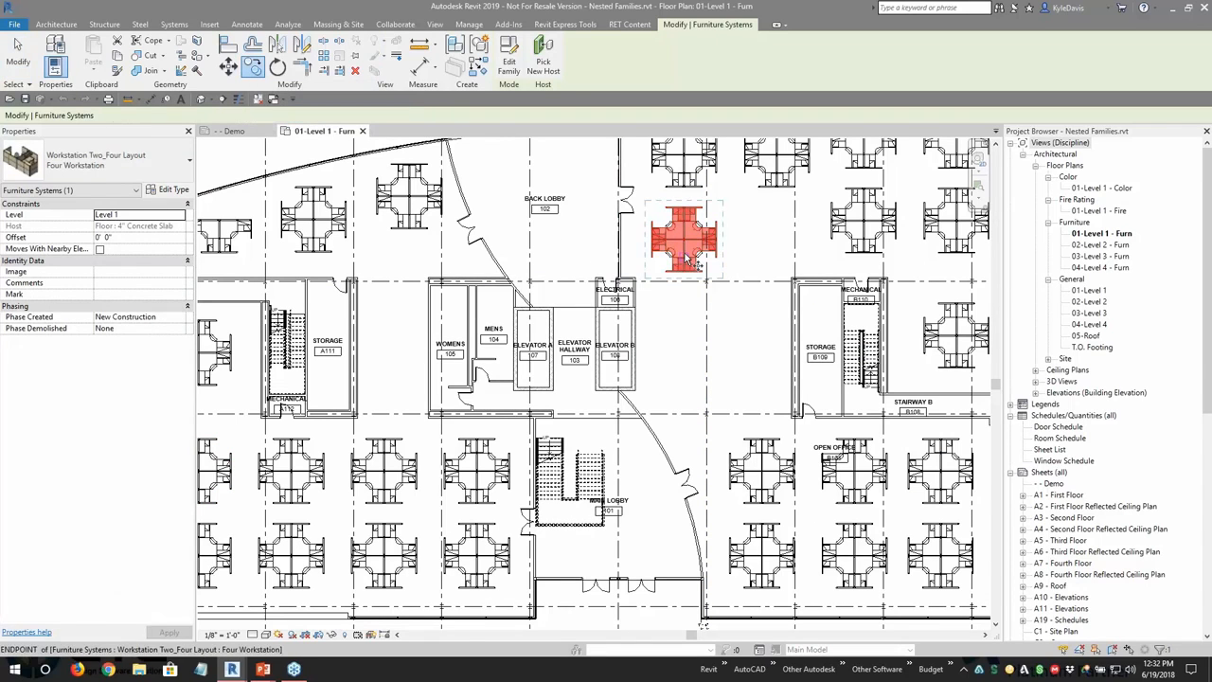
pyautogui.click(689, 257)
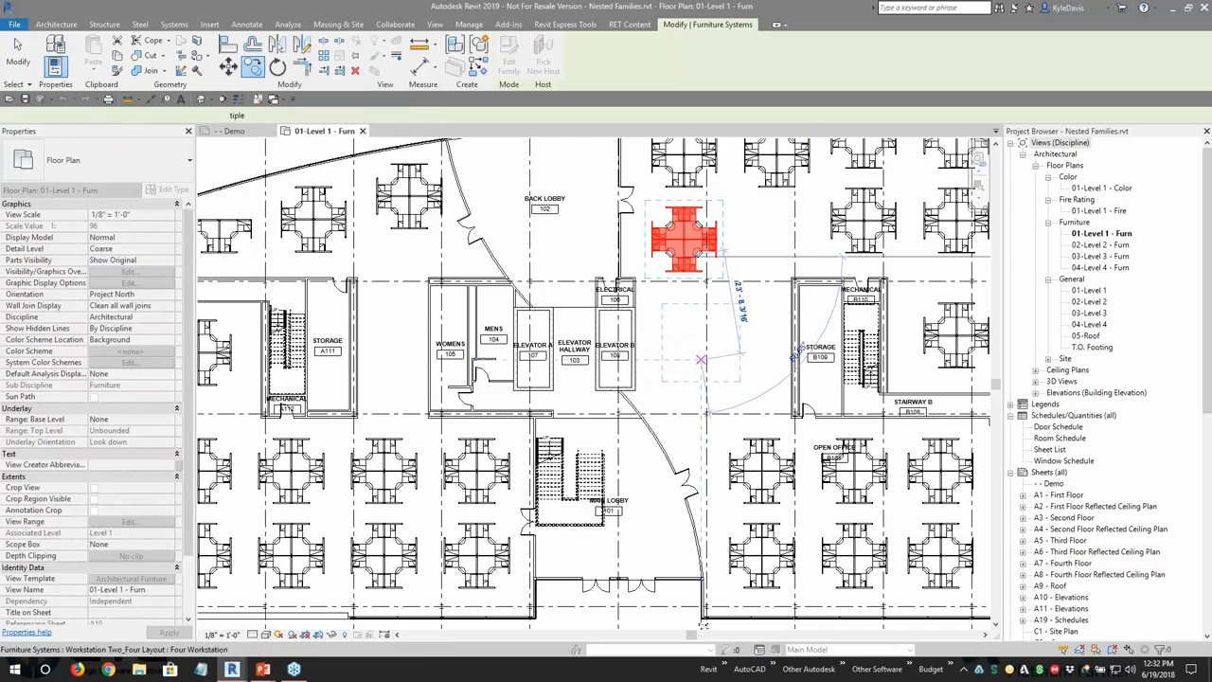
pyautogui.click(701, 360)
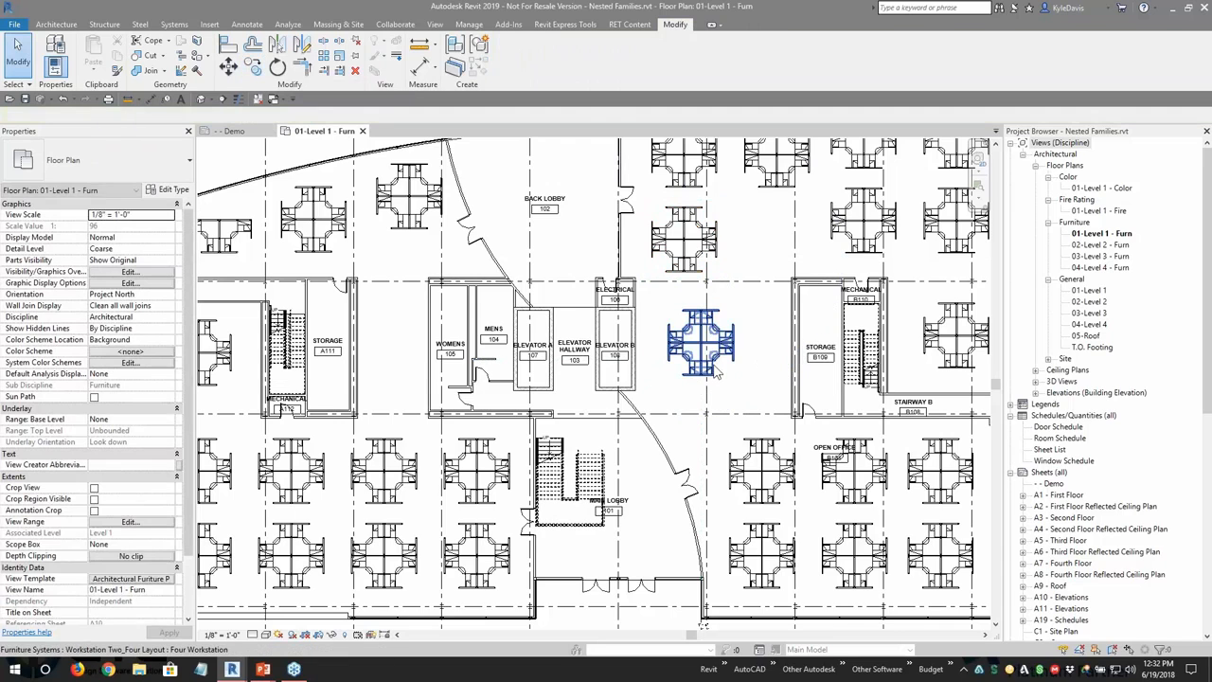
pyautogui.click(769, 350)
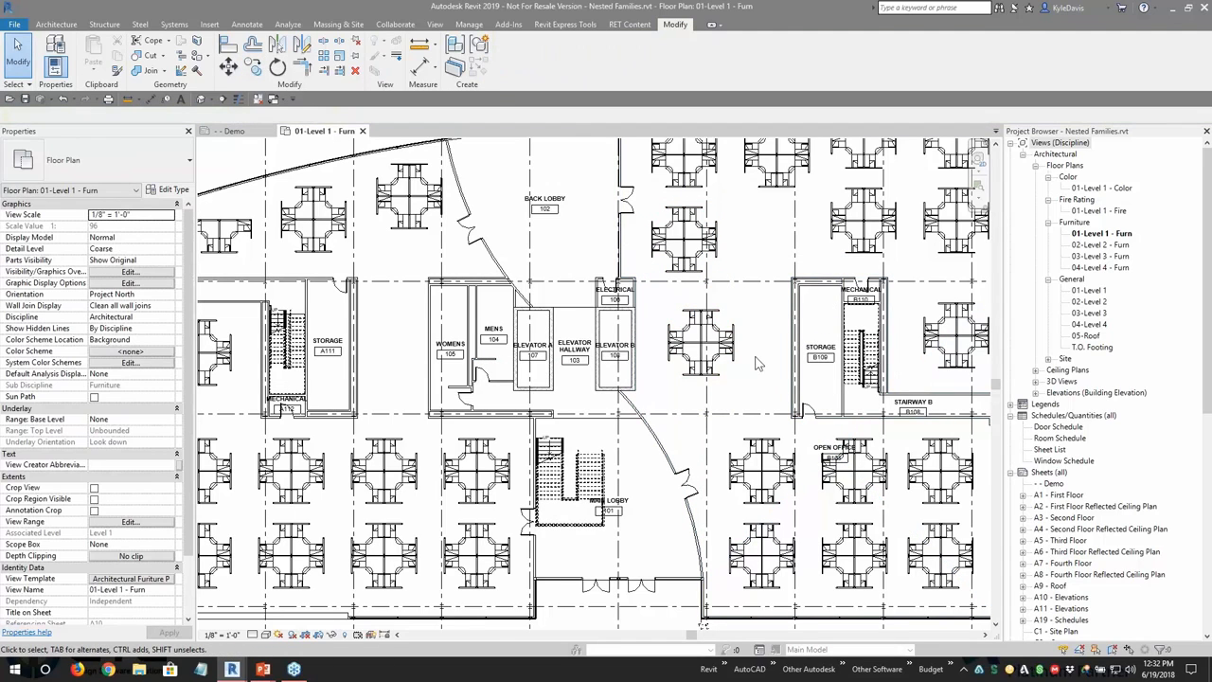
# Step: Review the Four Workstation and Two Workstation construction parameters in the copied cluster's type properties, leaving them unchanged
pyautogui.scroll(5, 717, 343)
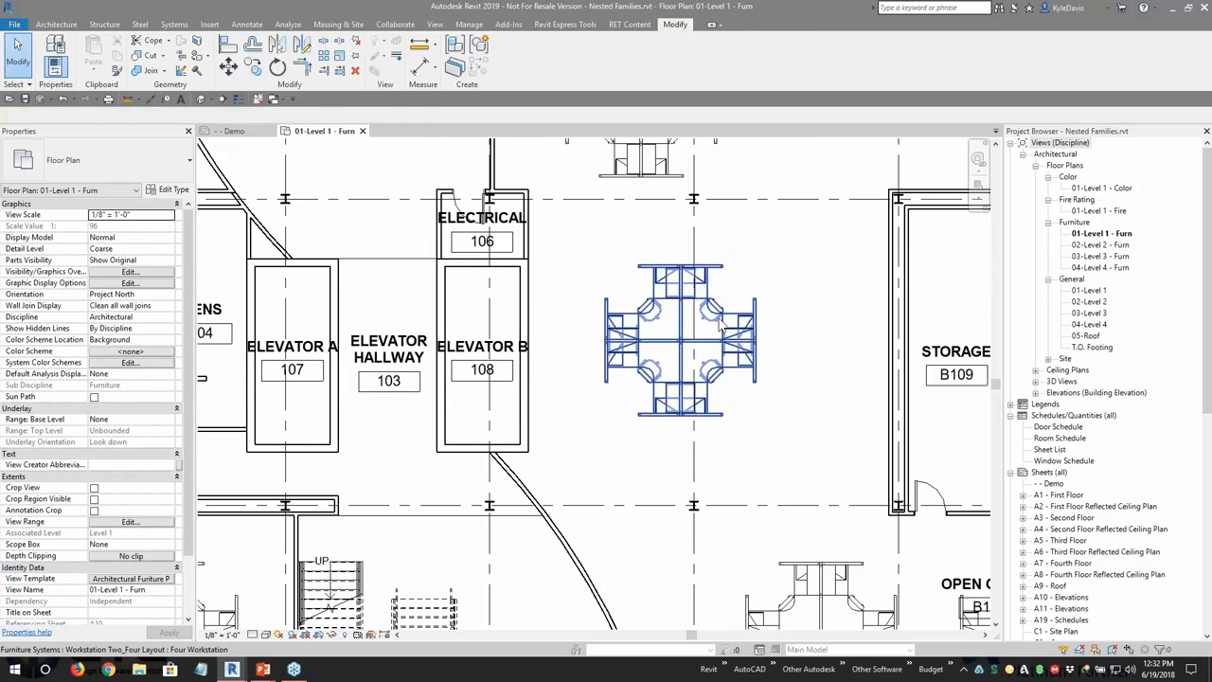
pyautogui.click(717, 342)
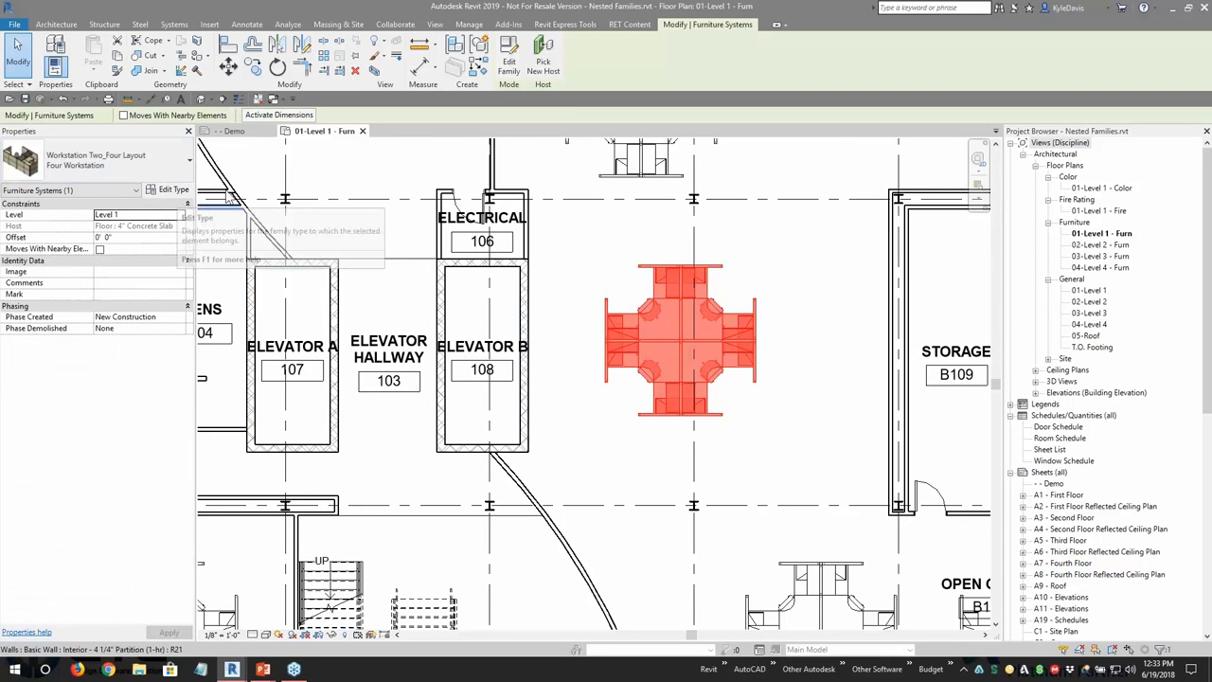
pyautogui.click(173, 190)
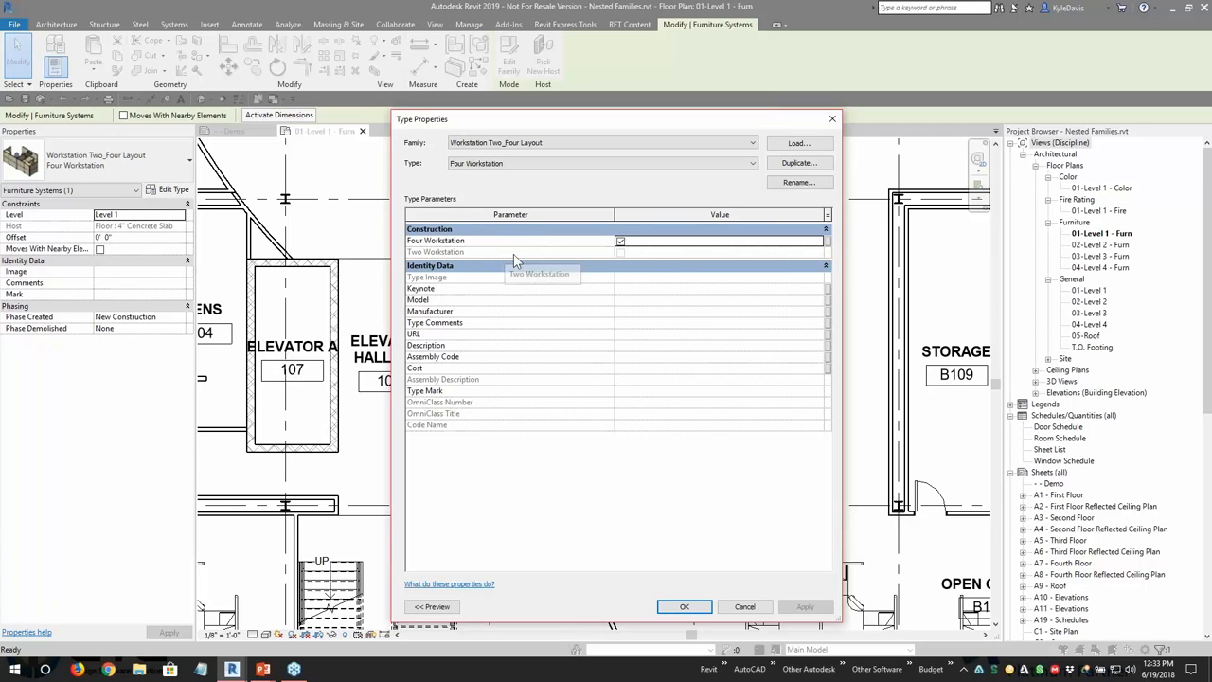
pyautogui.click(745, 606)
# Step: Change the copied cluster beside Elevator B to the Two Workstation type
pyautogui.click(104, 161)
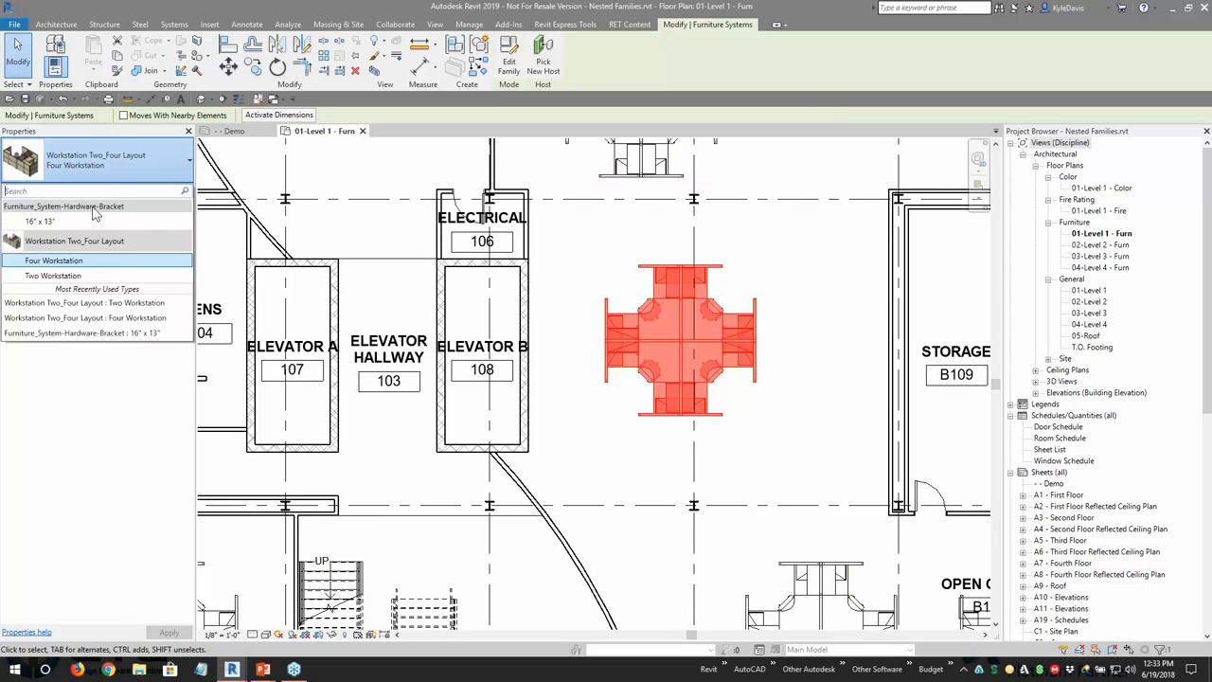
pyautogui.click(53, 275)
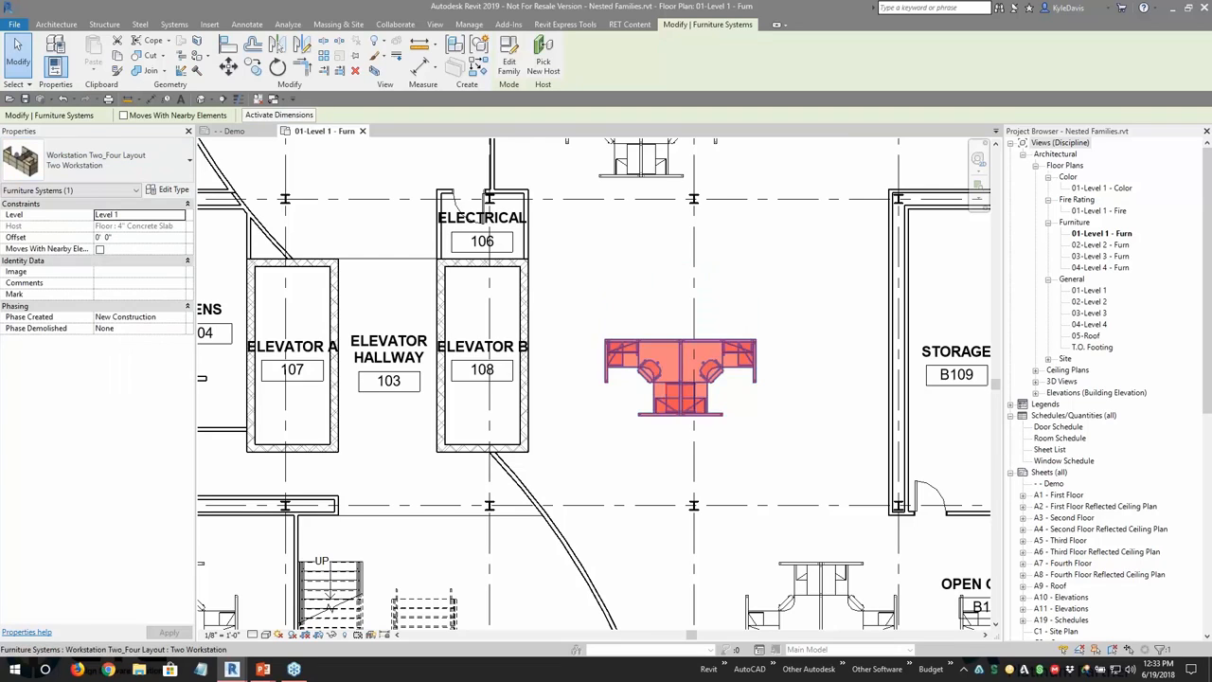
pyautogui.press('Escape')
pyautogui.scroll(2, 691, 374)
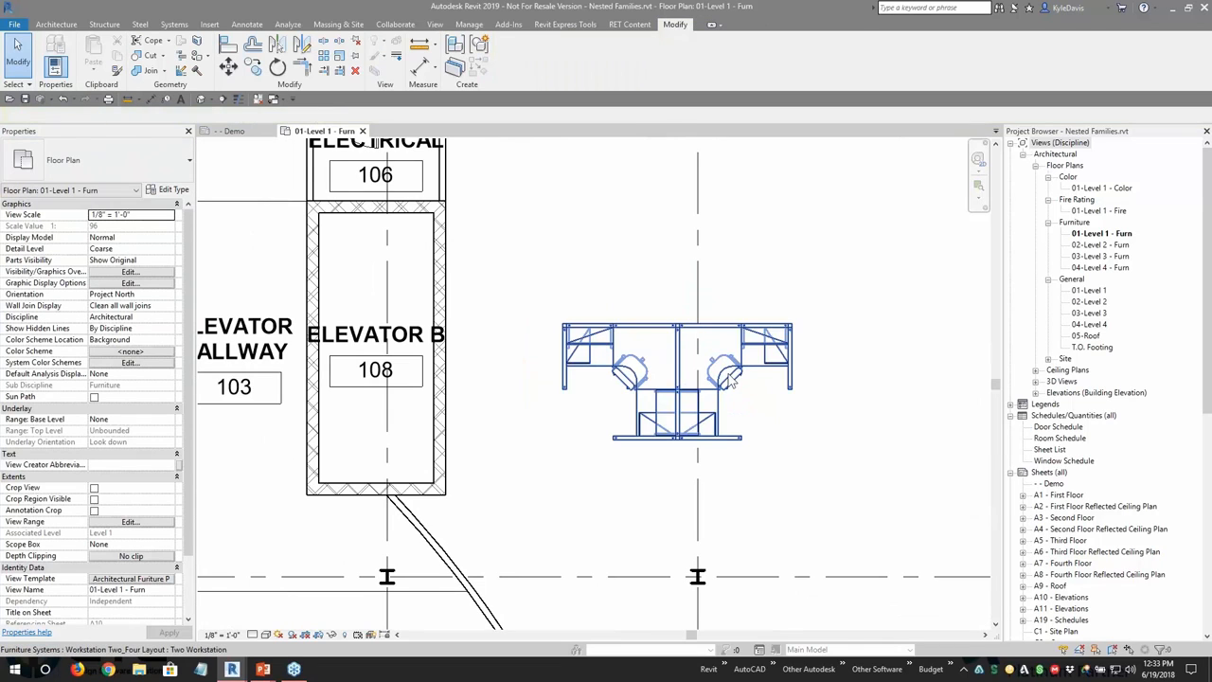
pyautogui.scroll(-2, 688, 398)
pyautogui.click(675, 398)
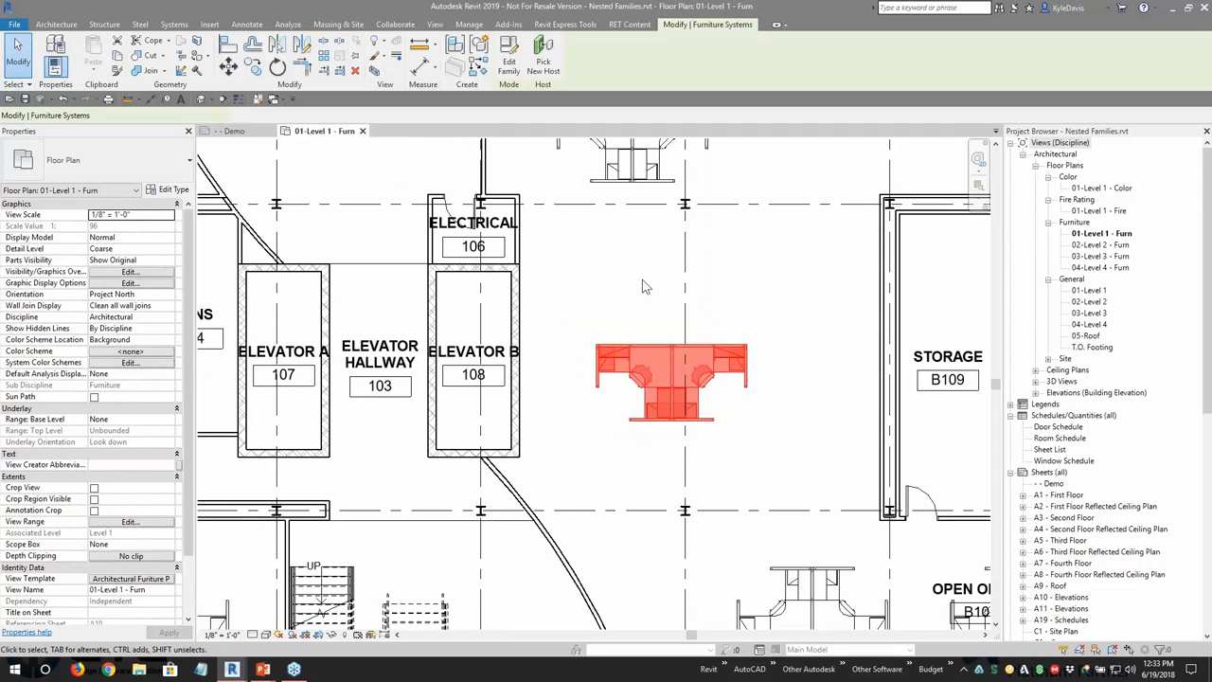
pyautogui.click(756, 327)
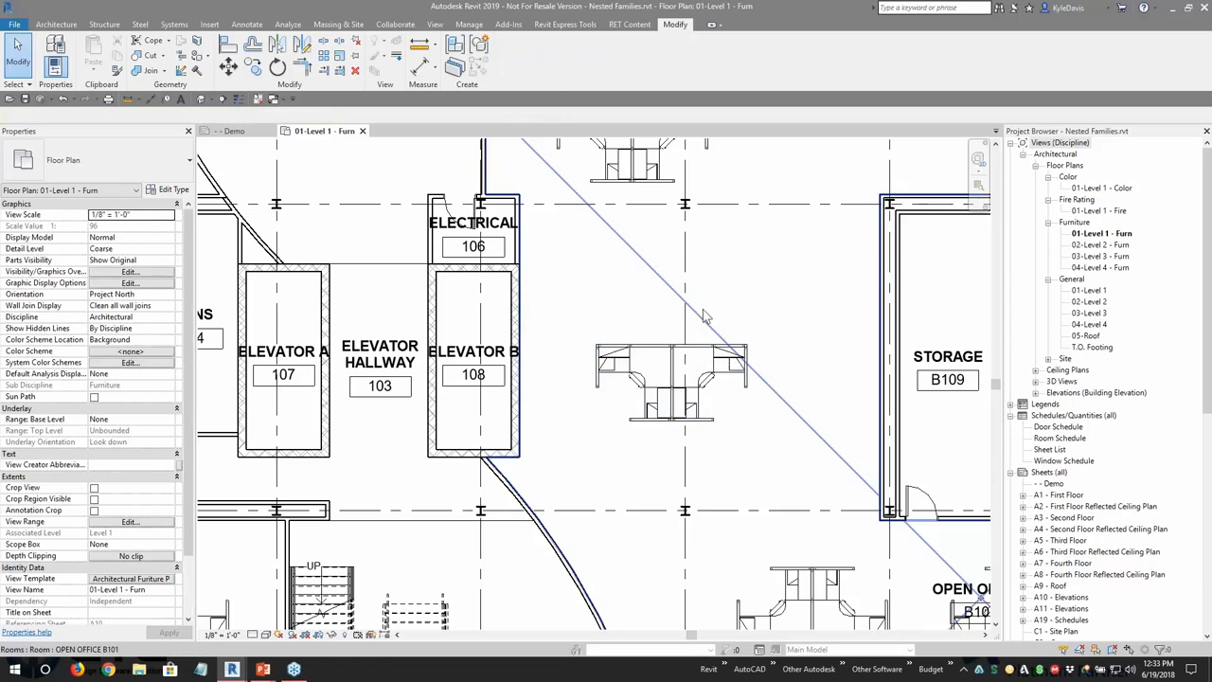
# Step: Mirror a copy of the Two Workstation cluster about its long back panel and move the copy north, clear of the original
pyautogui.click(672, 389)
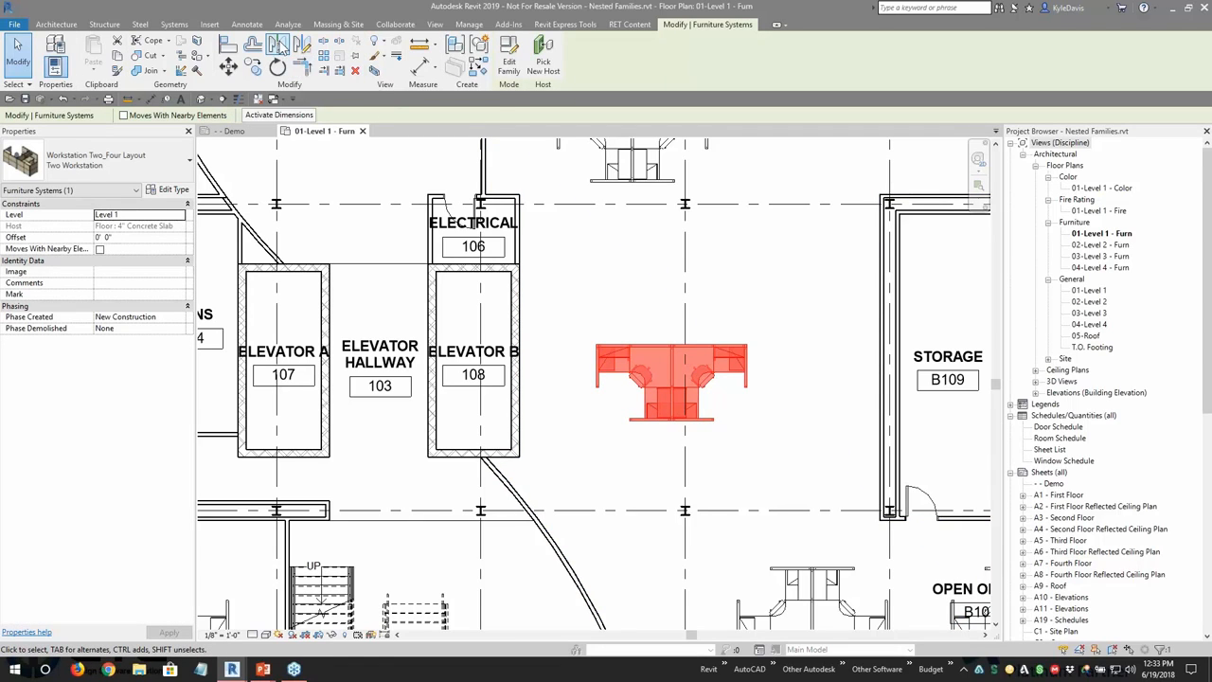
pyautogui.click(278, 46)
pyautogui.scroll(2, 625, 345)
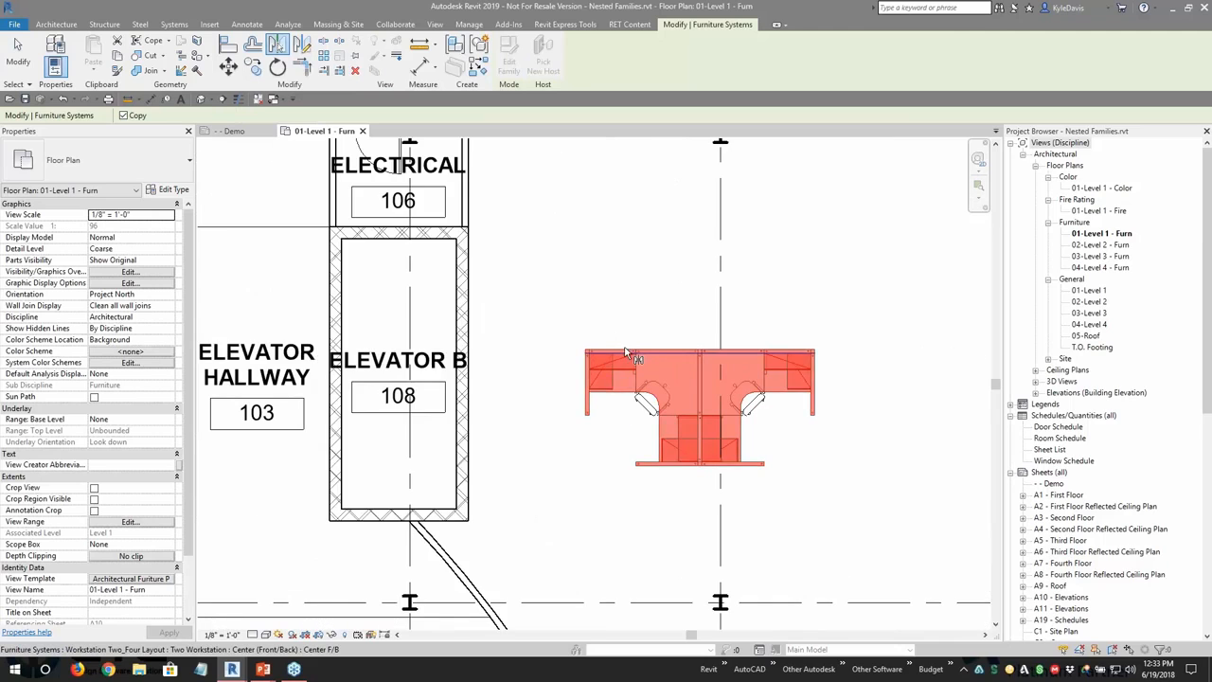
pyautogui.scroll(2, 626, 356)
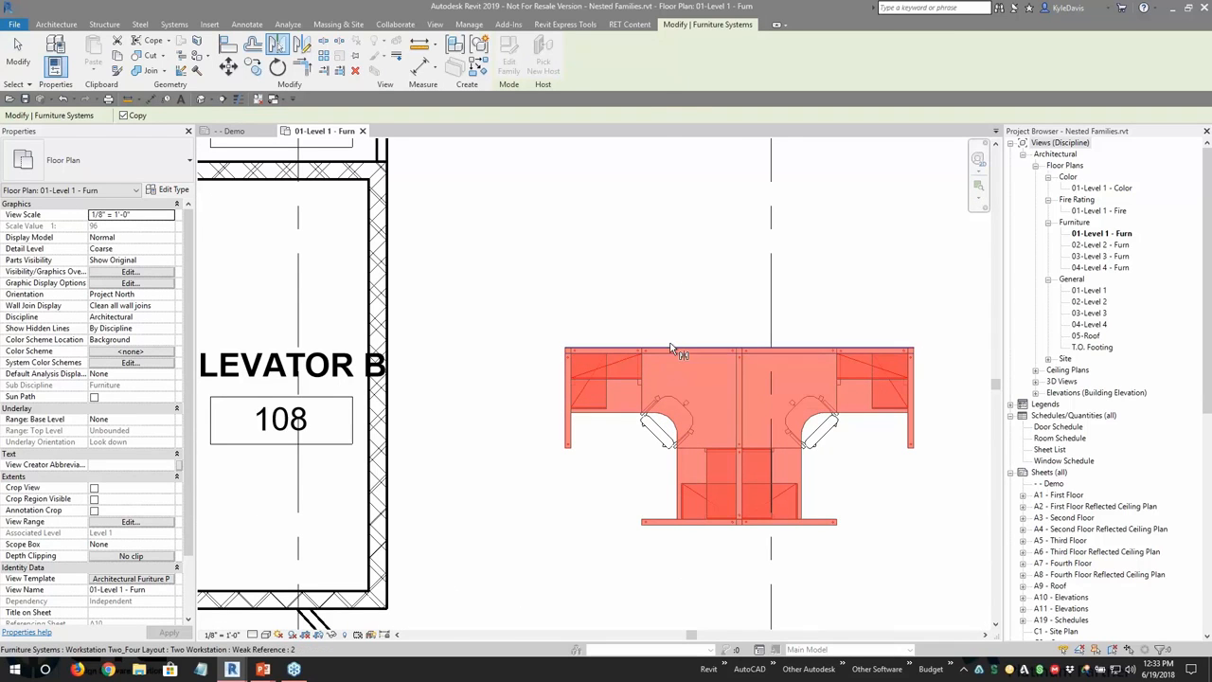
pyautogui.click(673, 345)
pyautogui.scroll(-2, 661, 382)
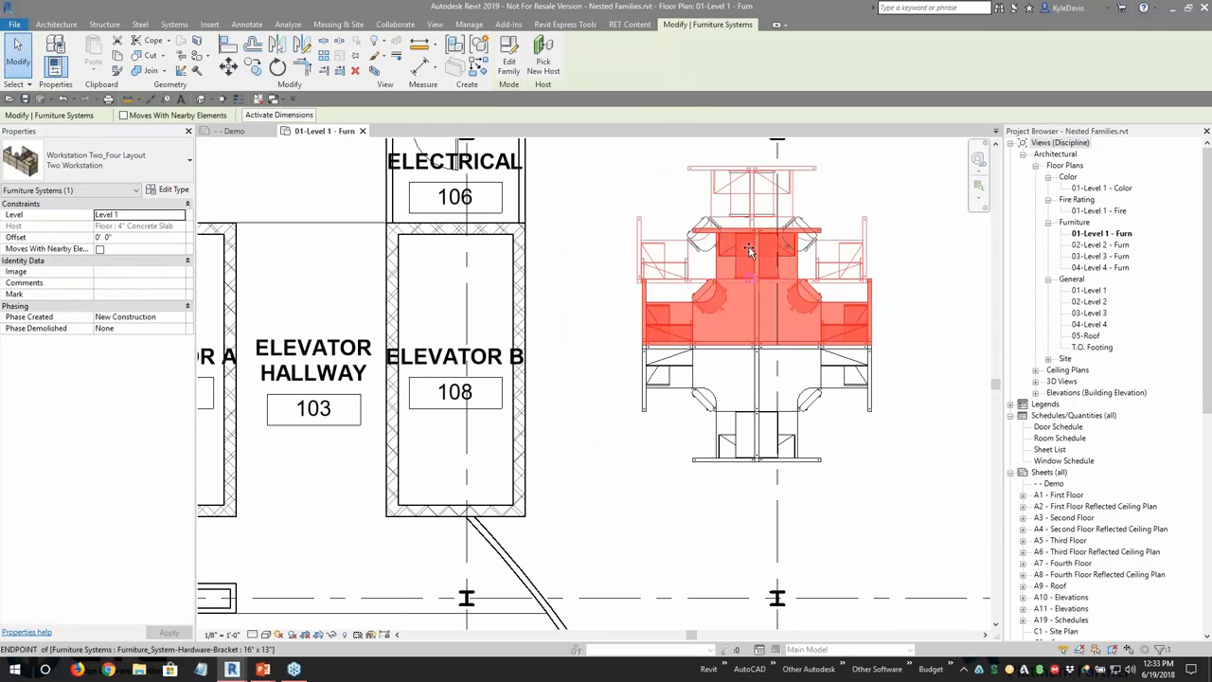
pyautogui.moveTo(661, 382); pyautogui.dragTo(545, 429, button='middle')
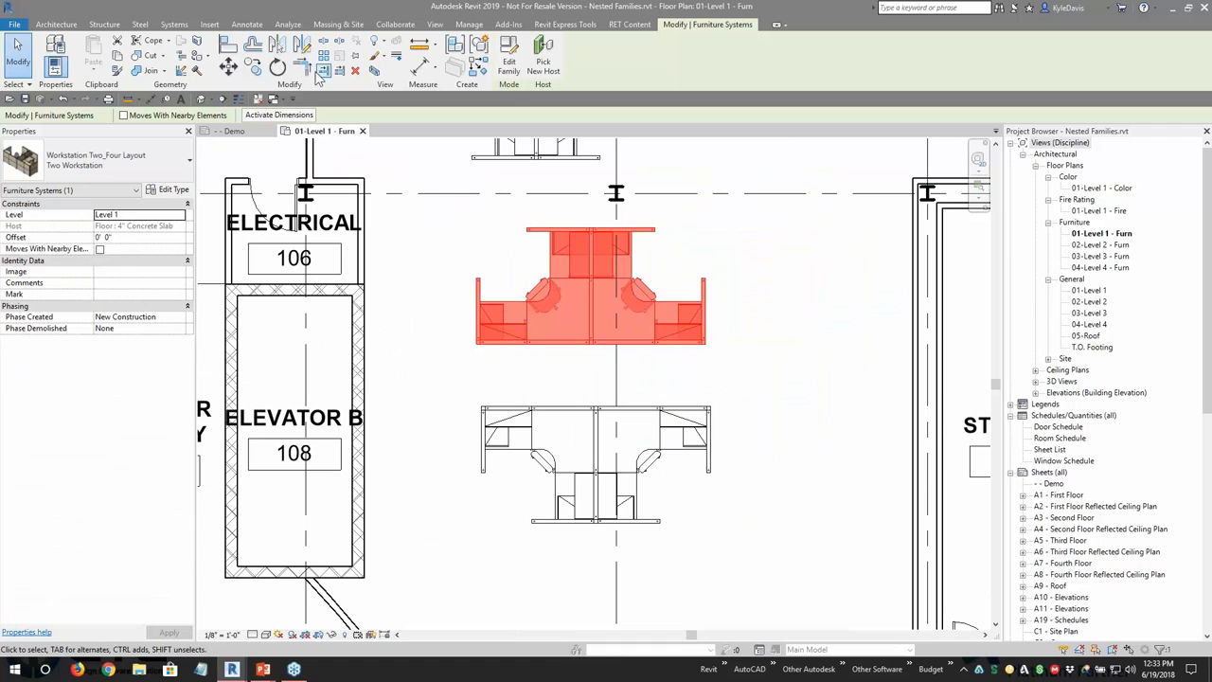
# Step: Rotate the mirrored Two Workstation cluster 180° in two 90° clockwise turns and move it north, clear of the original
pyautogui.click(277, 67)
pyautogui.click(595, 206)
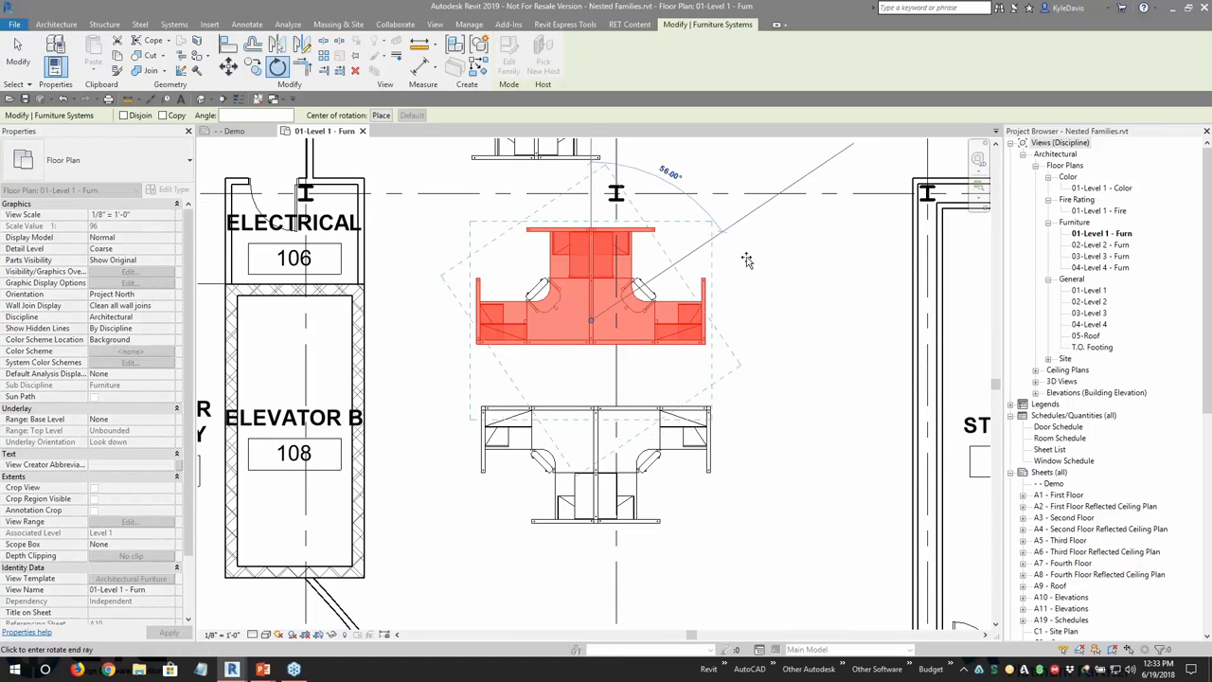
pyautogui.click(748, 320)
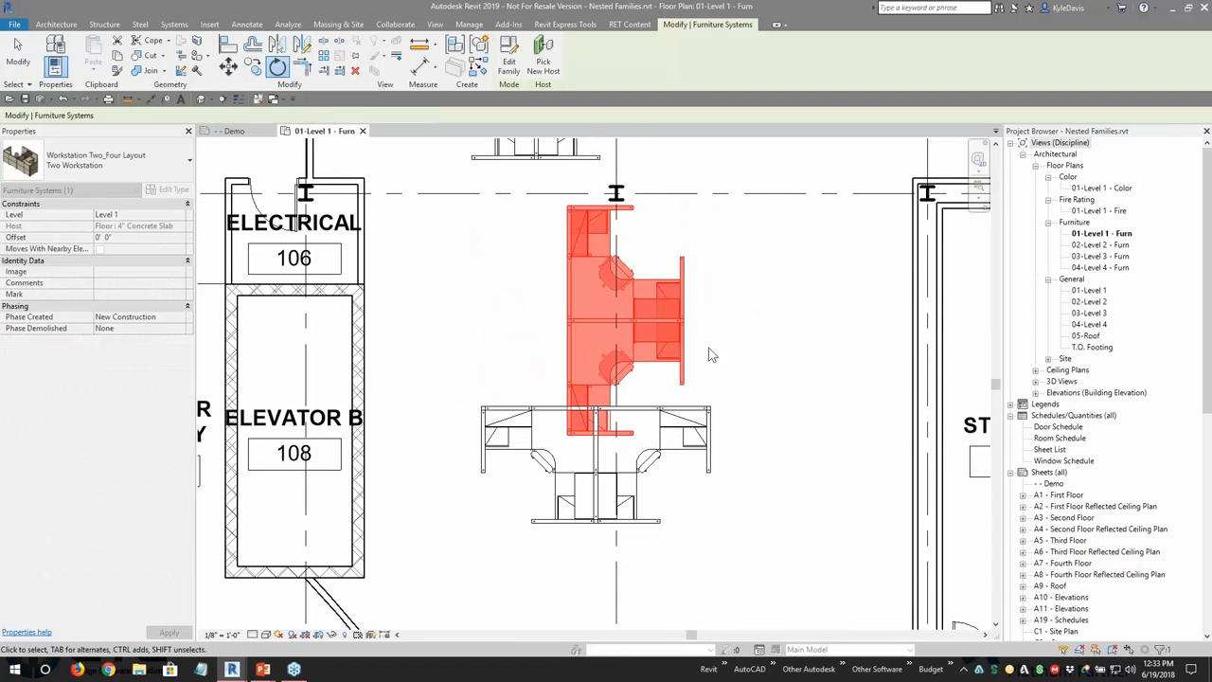
pyautogui.press('r')
pyautogui.press('o')
pyautogui.click(732, 322)
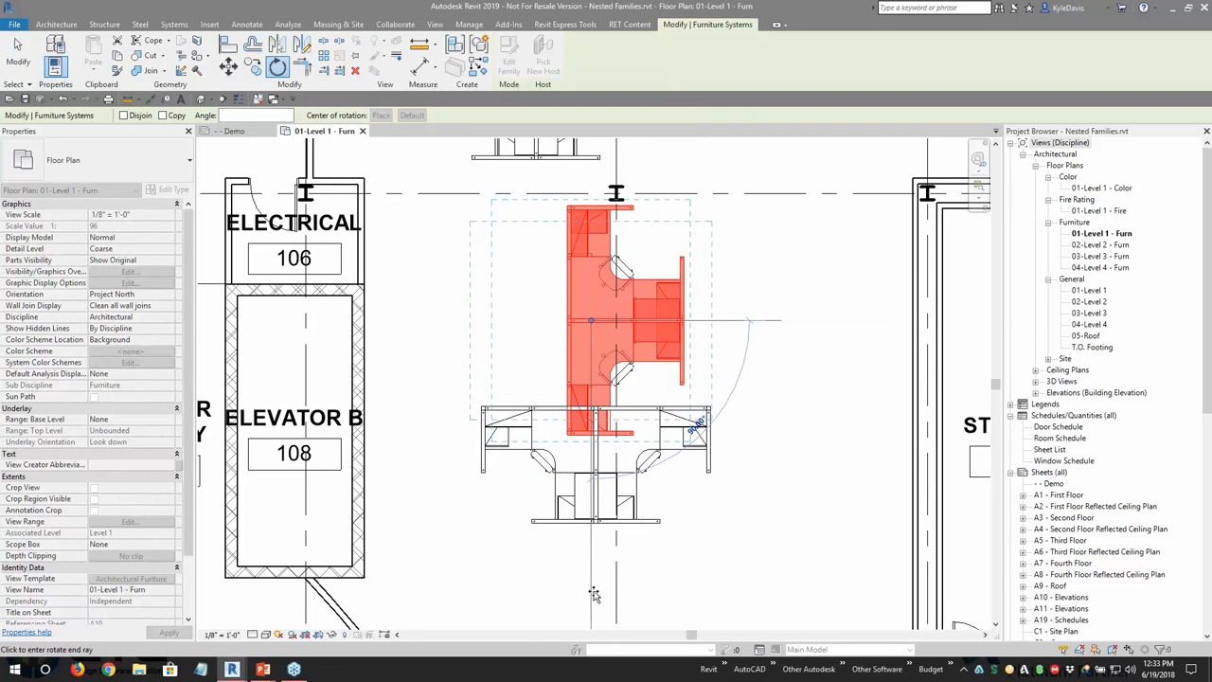
pyautogui.click(596, 594)
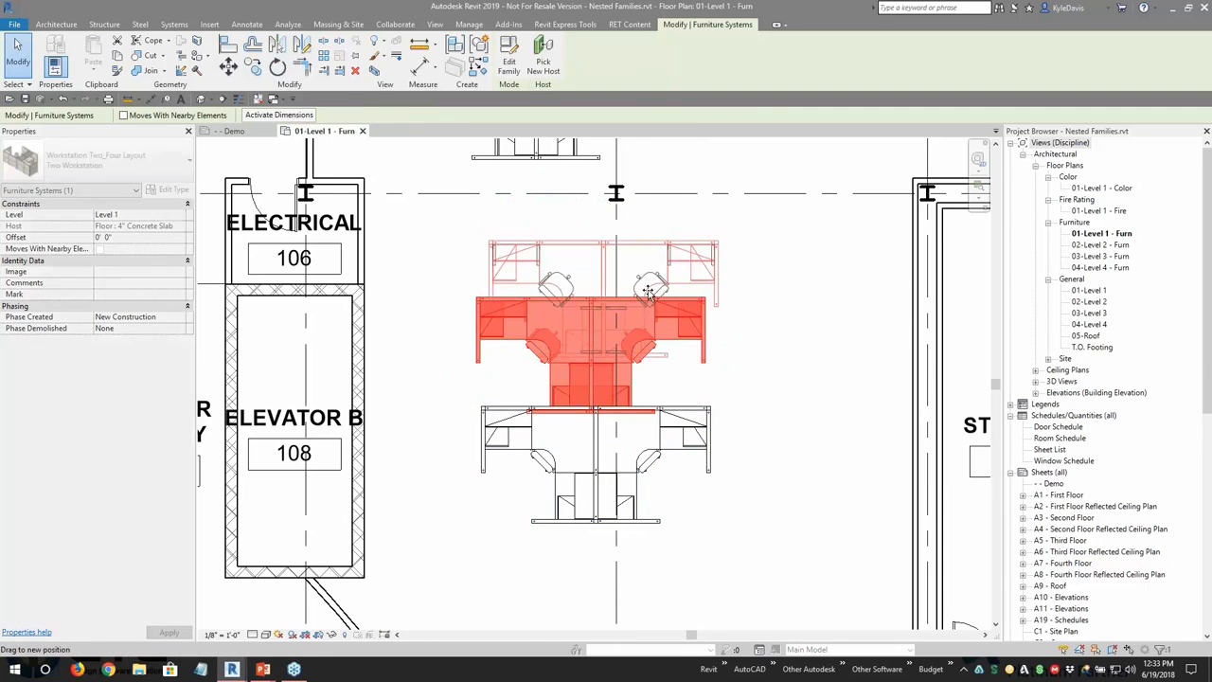
pyautogui.click(748, 379)
pyautogui.scroll(-2, 753, 376)
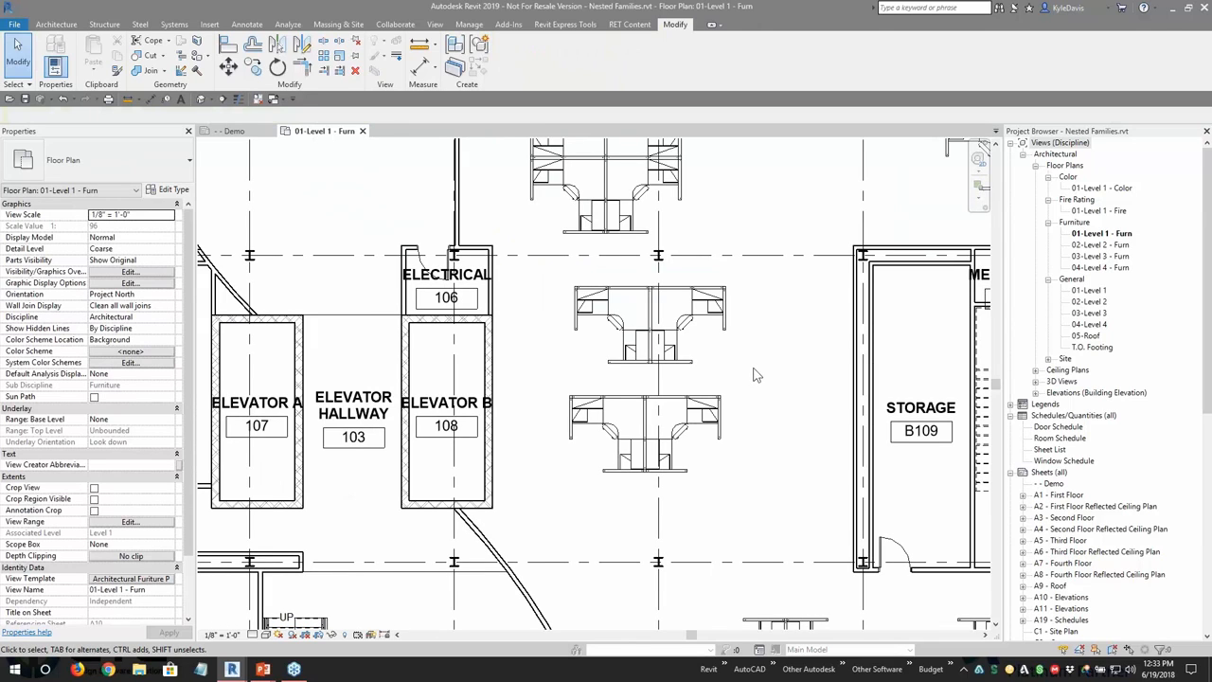
pyautogui.click(717, 346)
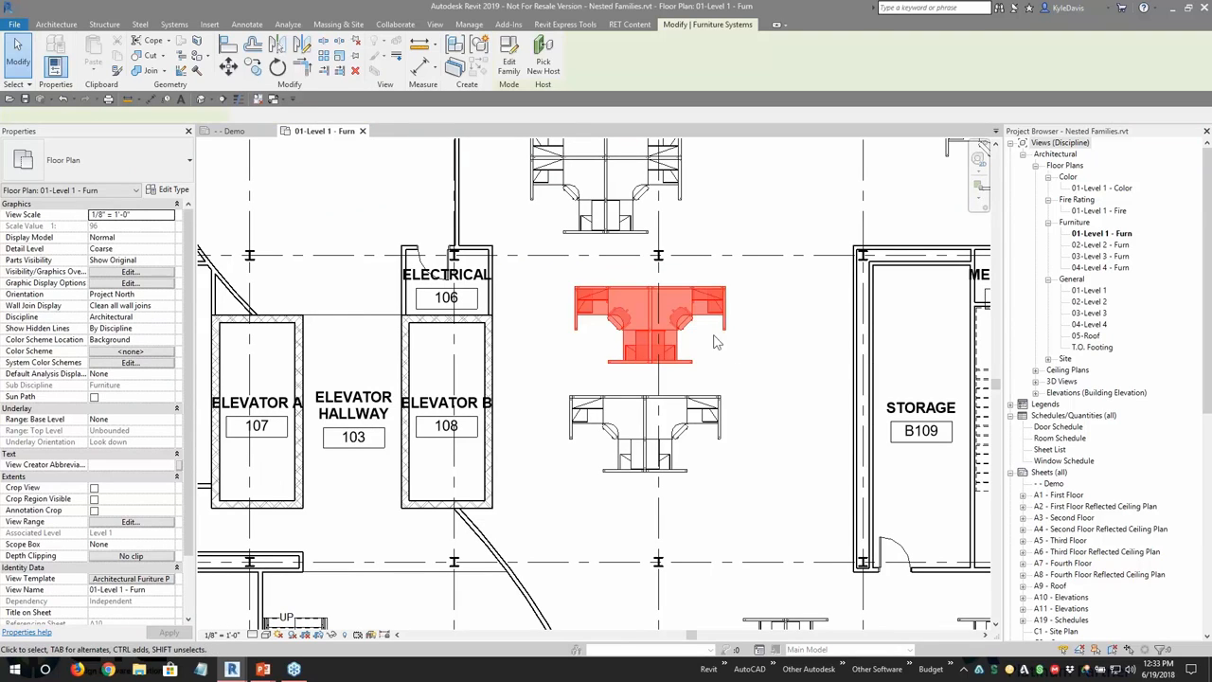
pyautogui.click(756, 358)
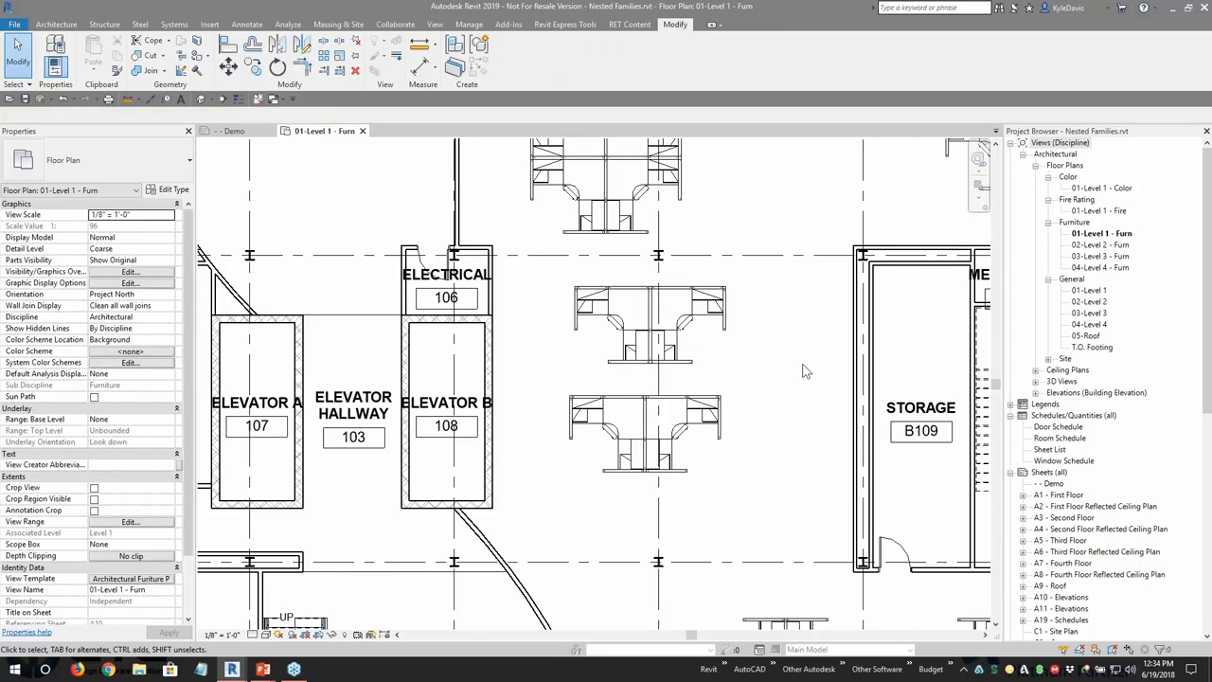
pyautogui.scroll(-2, 802, 372)
pyautogui.click(739, 363)
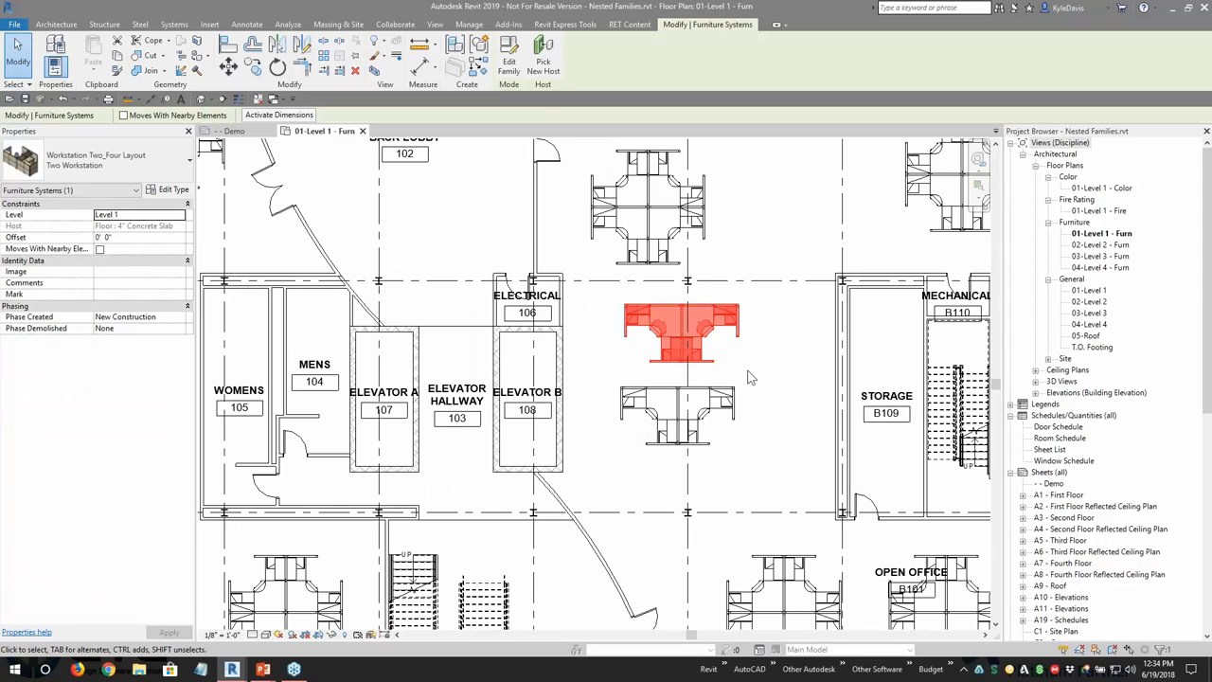
pyautogui.click(748, 377)
pyautogui.click(738, 342)
# Step: Open the northern Two Workstation cluster's Workstation Two_Four Layout family for editing
pyautogui.scroll(4, 652, 330)
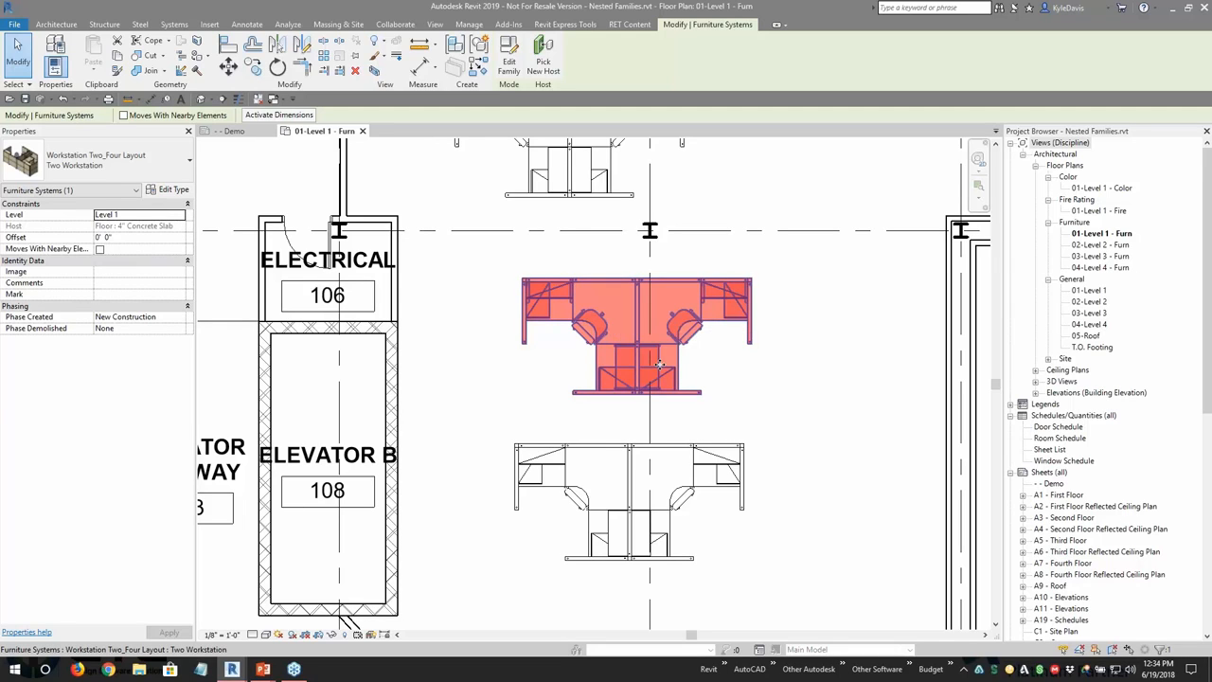
pyautogui.click(734, 419)
pyautogui.click(737, 398)
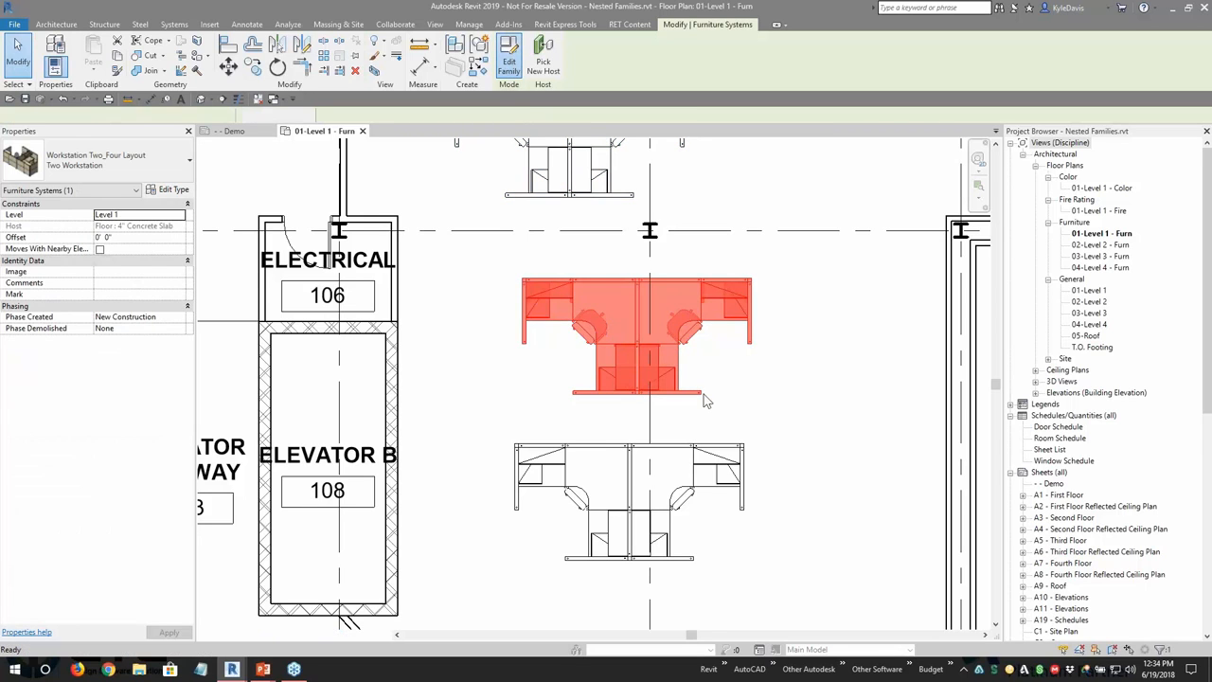
pyautogui.doubleClick(704, 394)
pyautogui.keyDown('shift'); pyautogui.moveTo(751, 329); pyautogui.dragTo(794, 379, button='middle'); pyautogui.keyUp('shift')
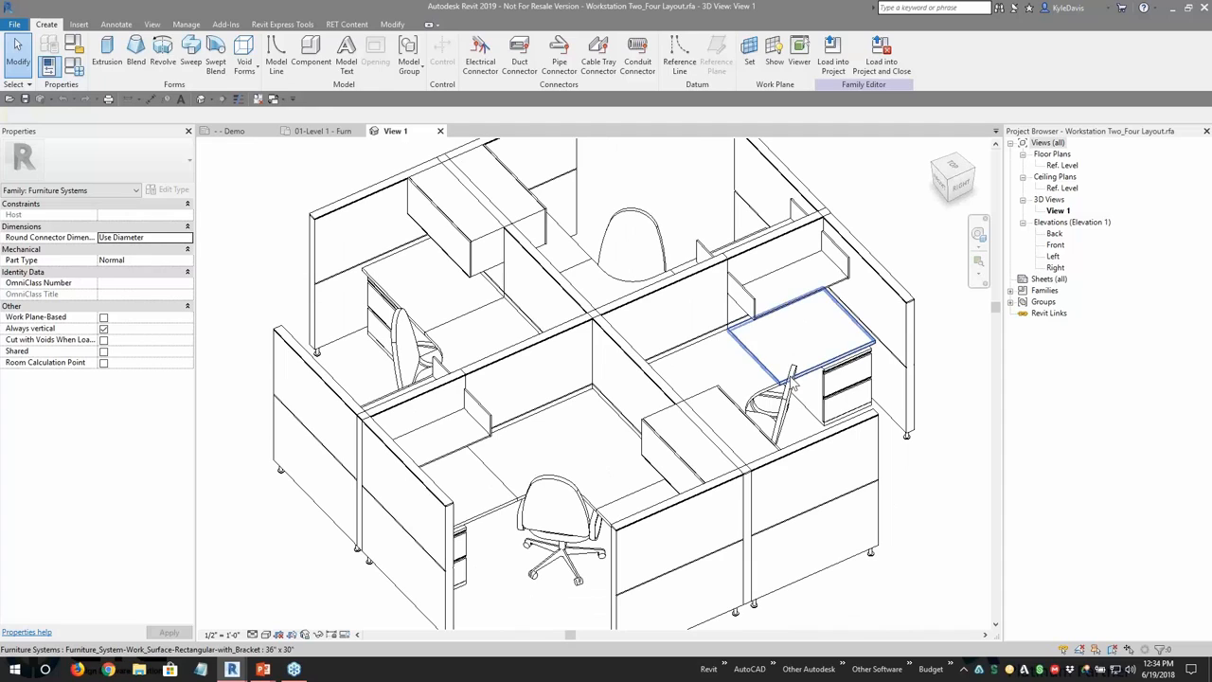
# Step: Open the nested 36" x 30" rectangular work surface with bracket for family editing and examine its 3D model
pyautogui.click(820, 373)
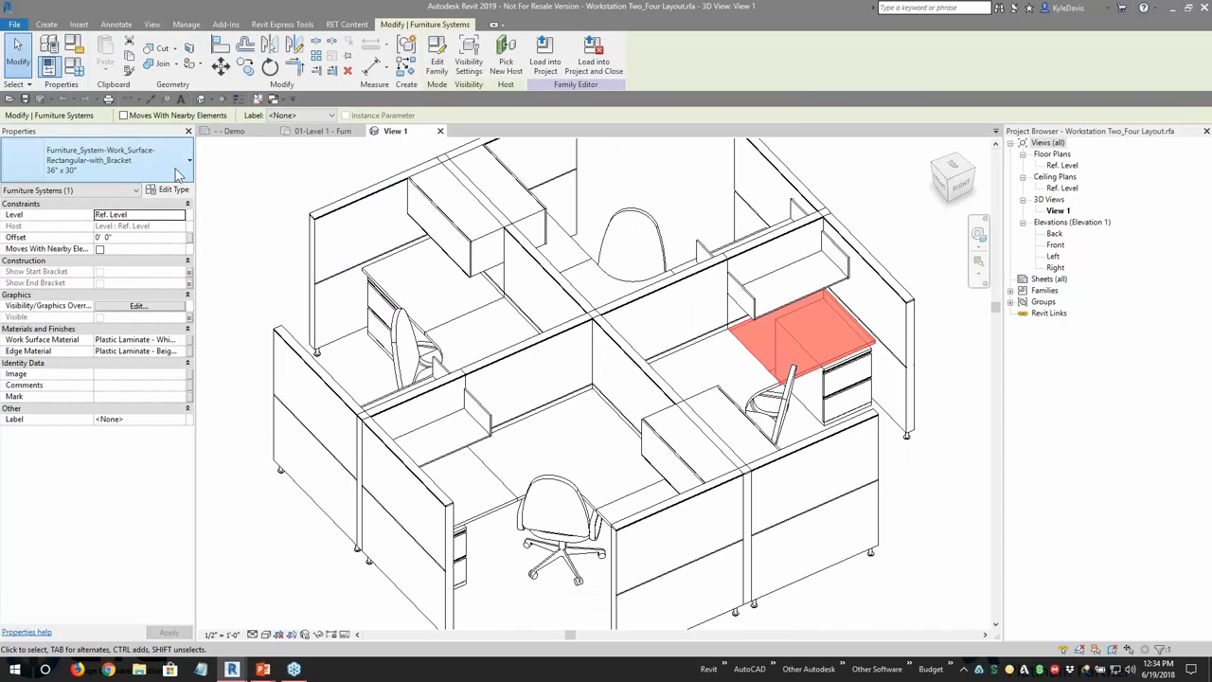
pyautogui.click(438, 62)
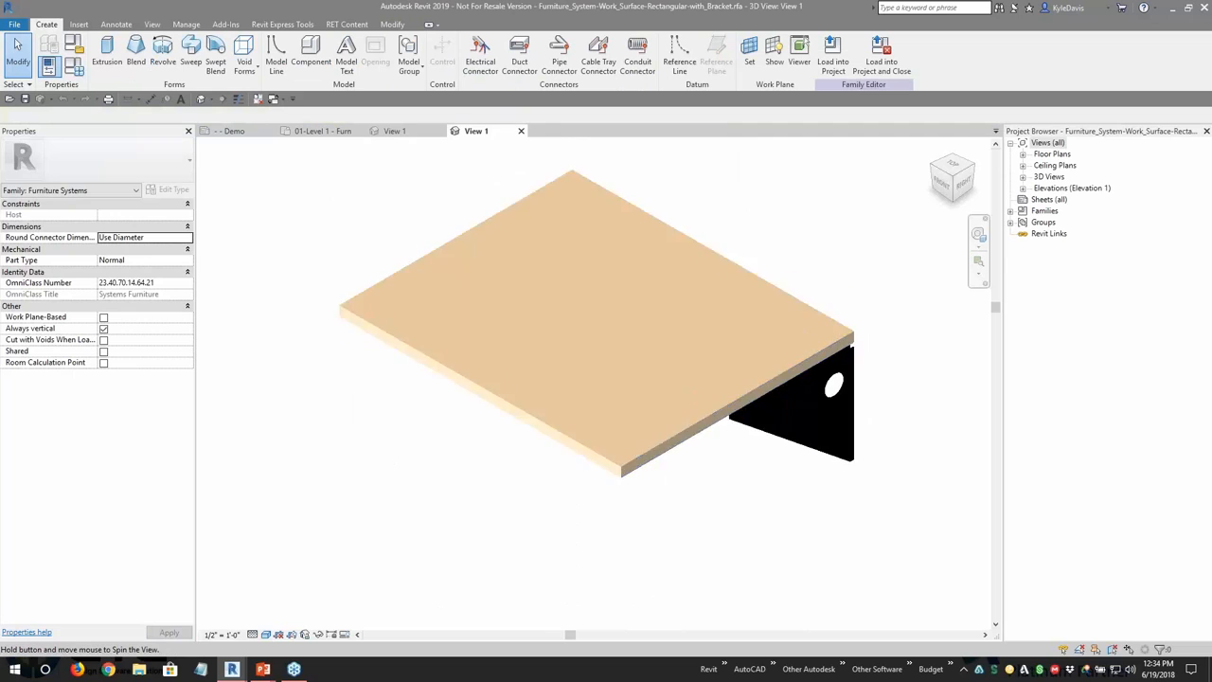
pyautogui.keyDown('shift'); pyautogui.moveTo(650, 460); pyautogui.dragTo(458, 348, button='middle'); pyautogui.keyUp('shift')
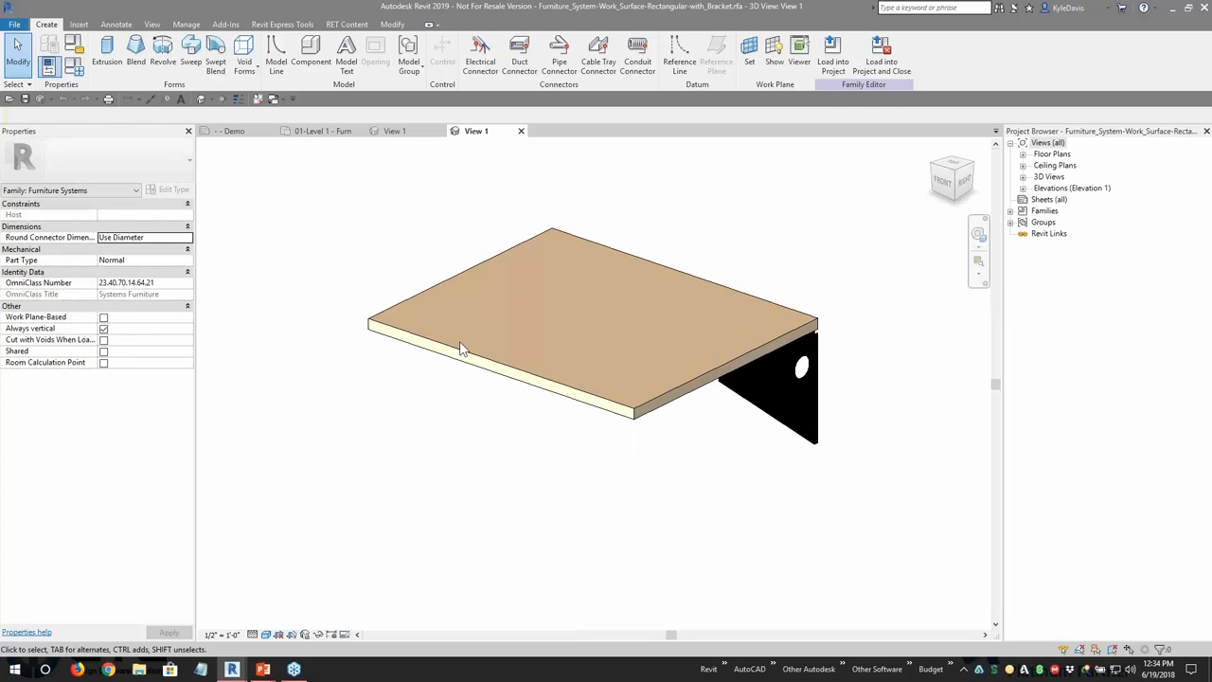
pyautogui.click(694, 389)
pyautogui.click(725, 488)
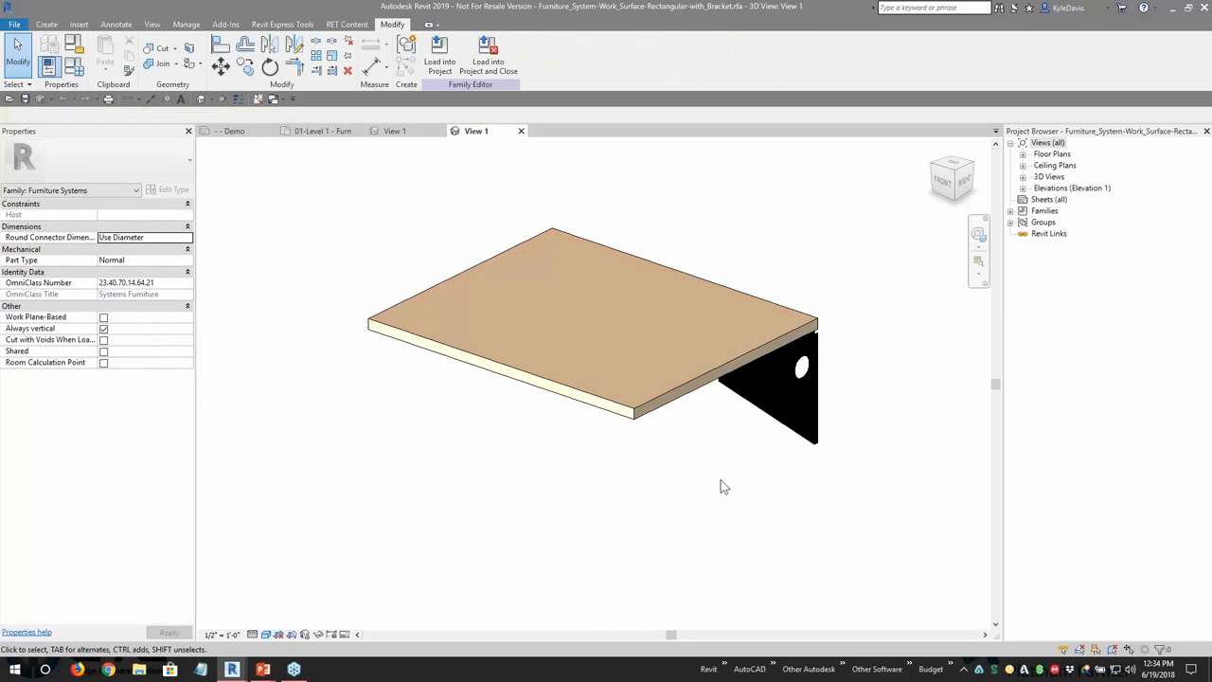
# Step: Load the rectangular work surface family into Workstation Two_Four Layout.rfa only
pyautogui.click(443, 66)
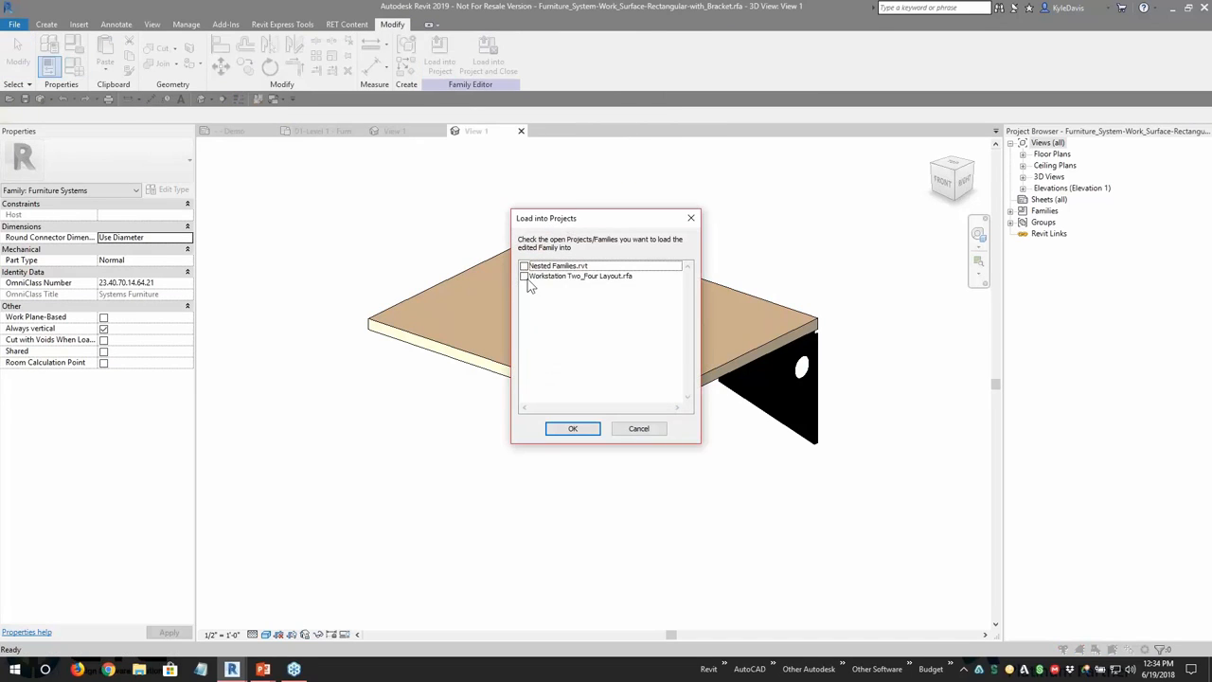
pyautogui.click(525, 277)
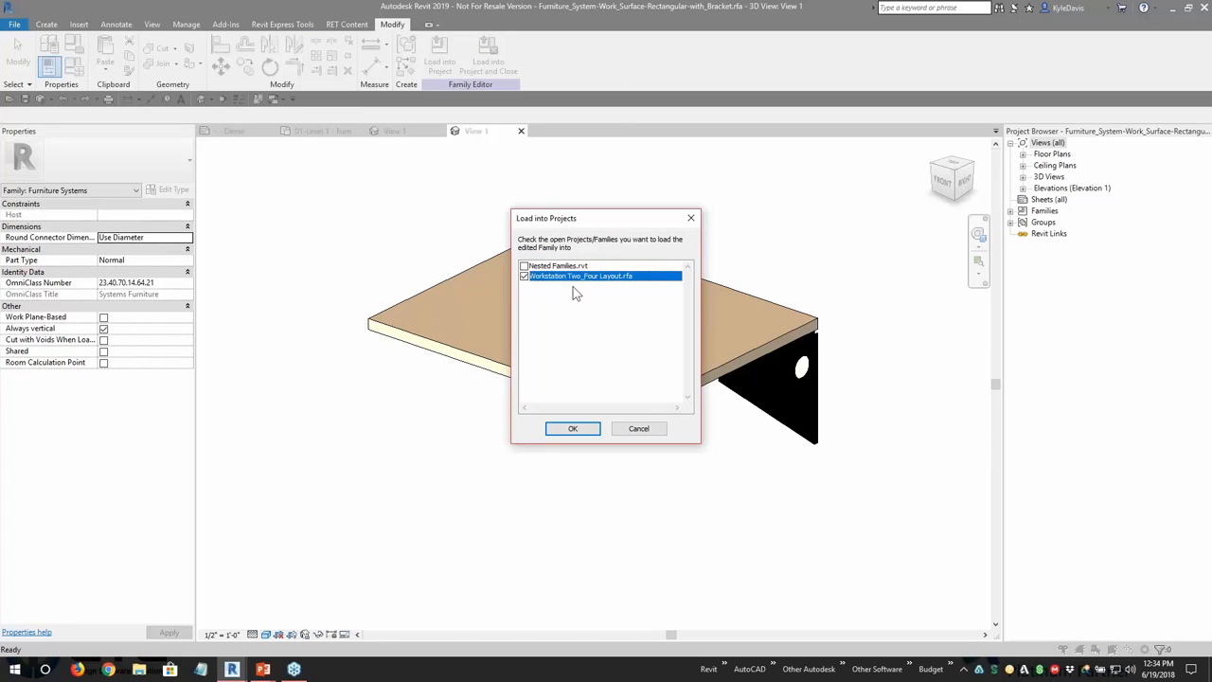
pyautogui.click(574, 429)
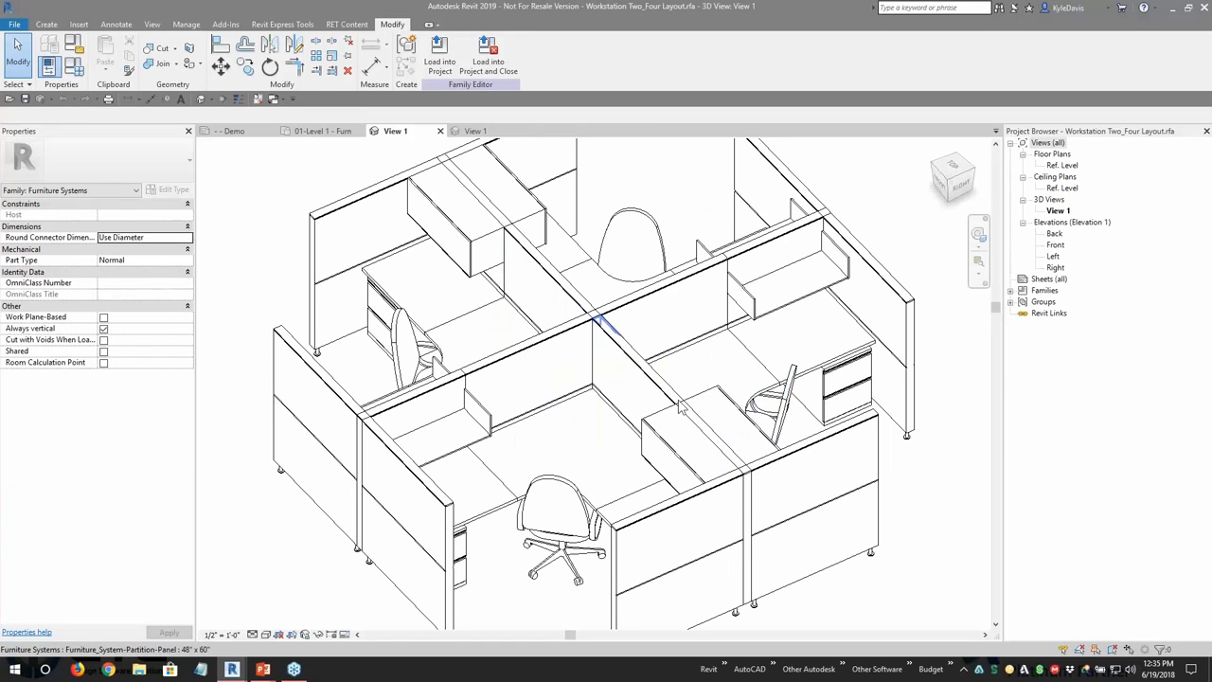
pyautogui.scroll(-3, 691, 355)
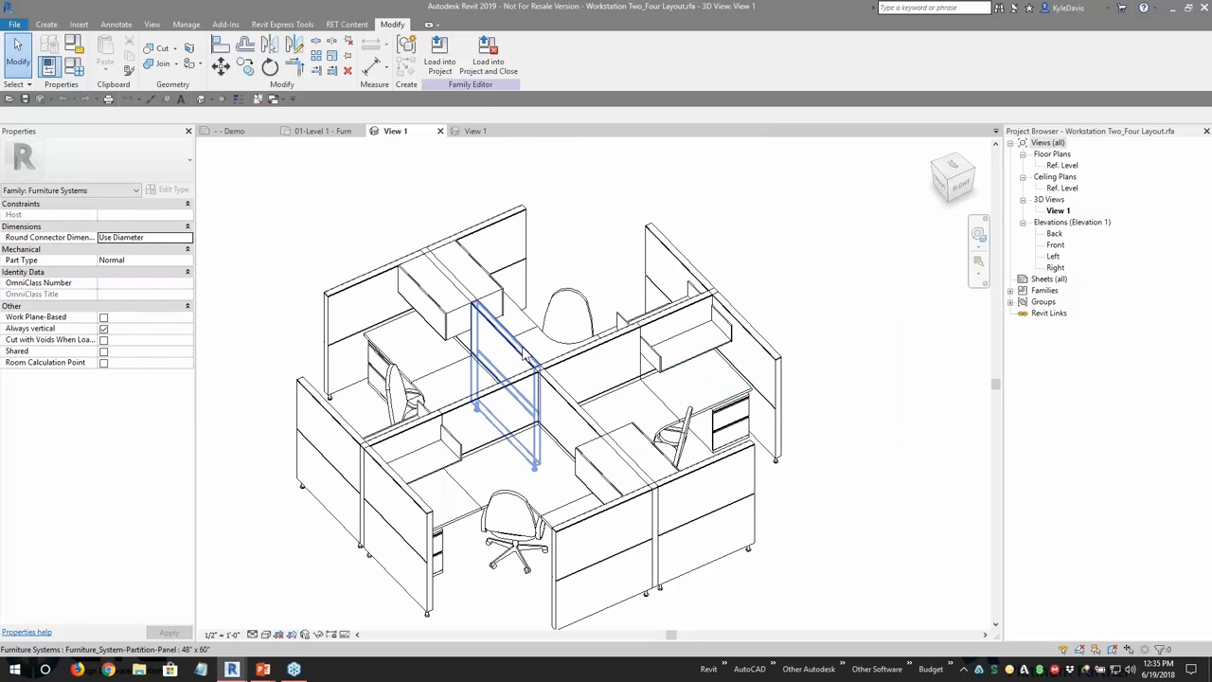
# Step: Load the Workstation Two_Four Layout family into Nested Families.rvt and close the family without saving it
pyautogui.click(485, 71)
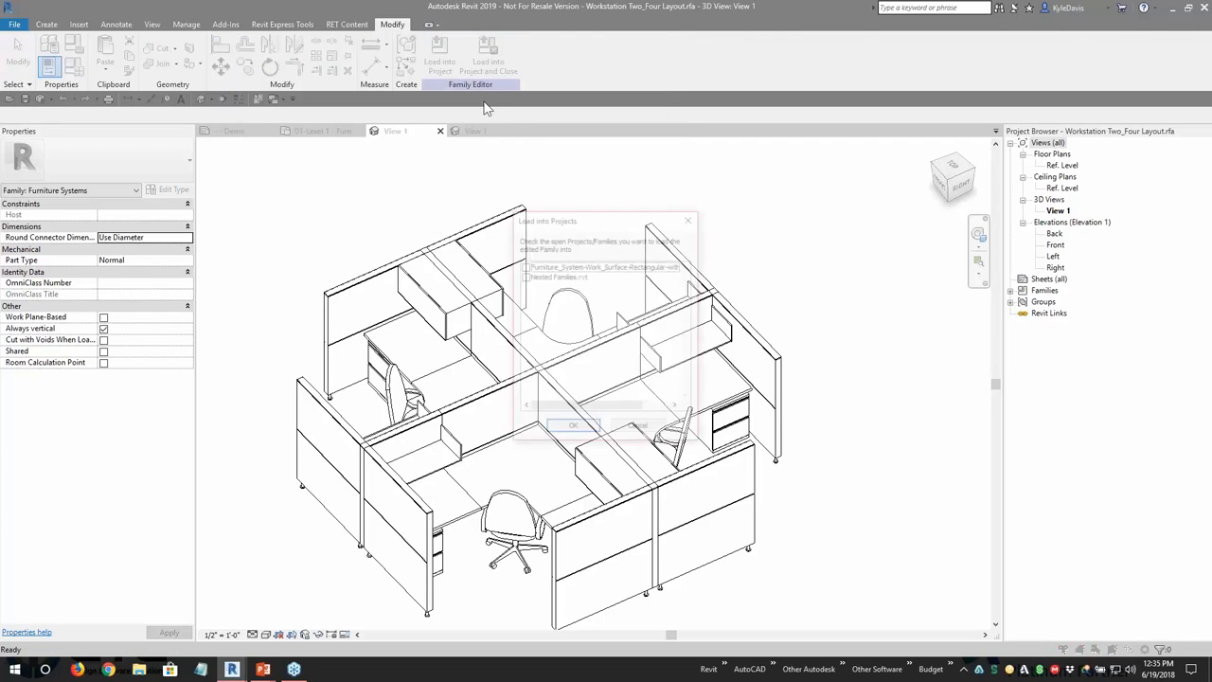
pyautogui.click(525, 277)
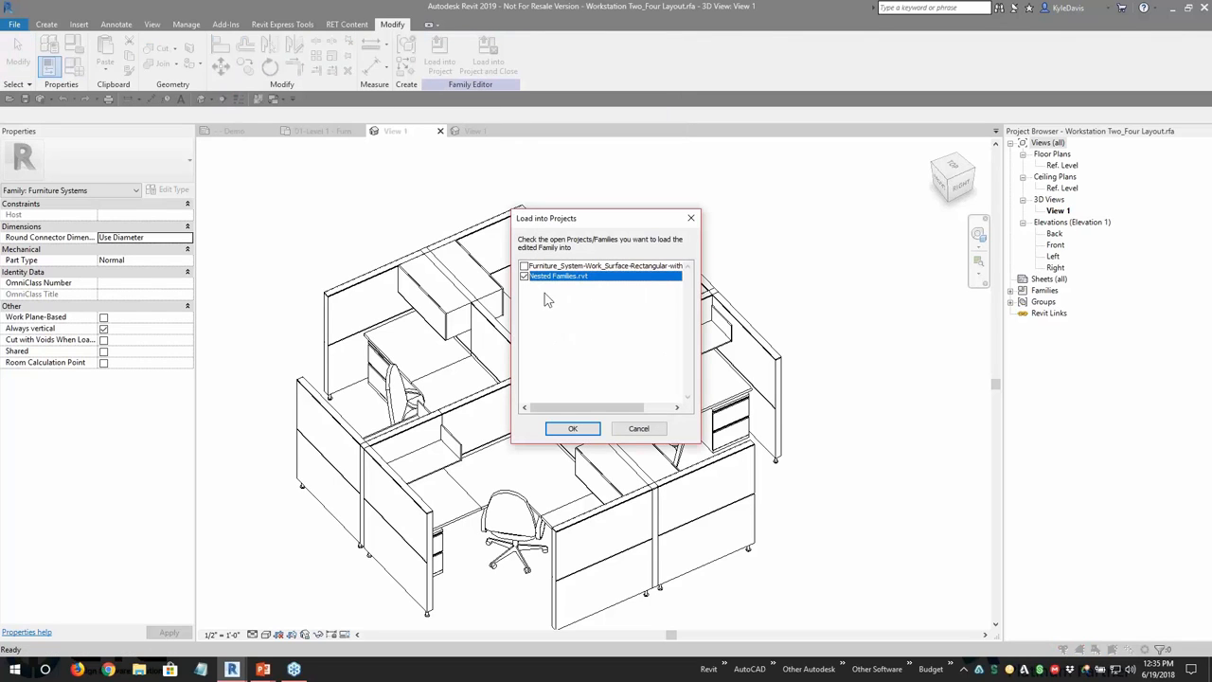
pyautogui.click(573, 430)
pyautogui.click(626, 345)
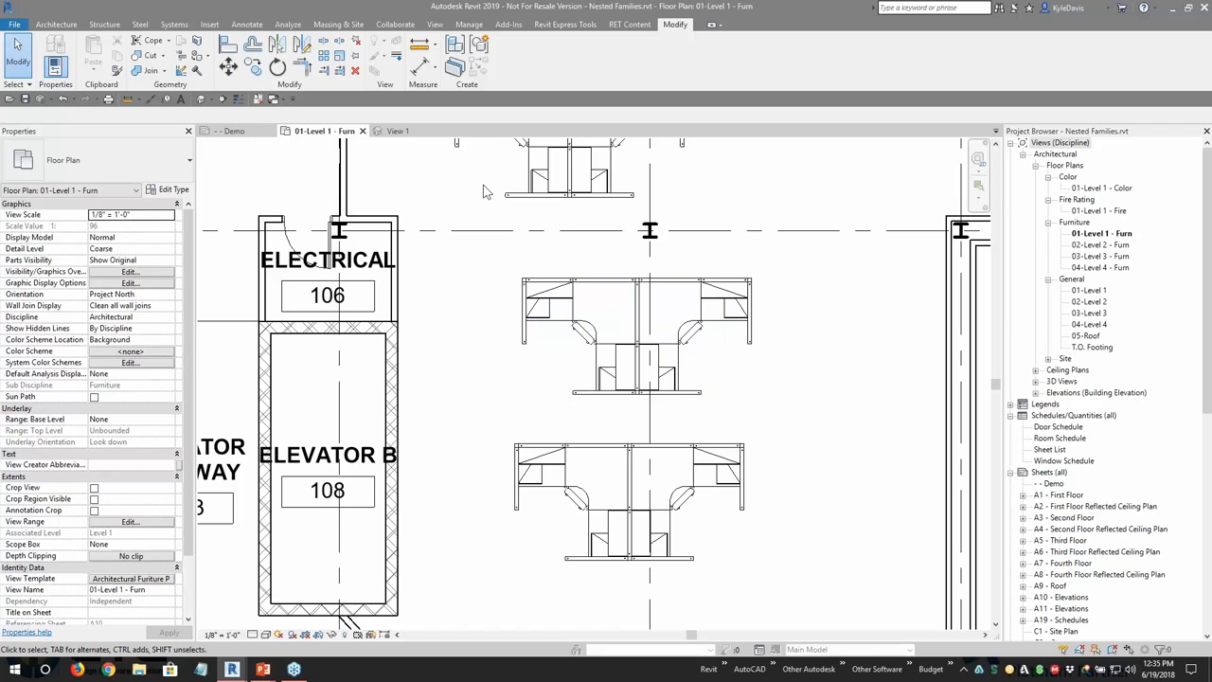
pyautogui.click(8, 100)
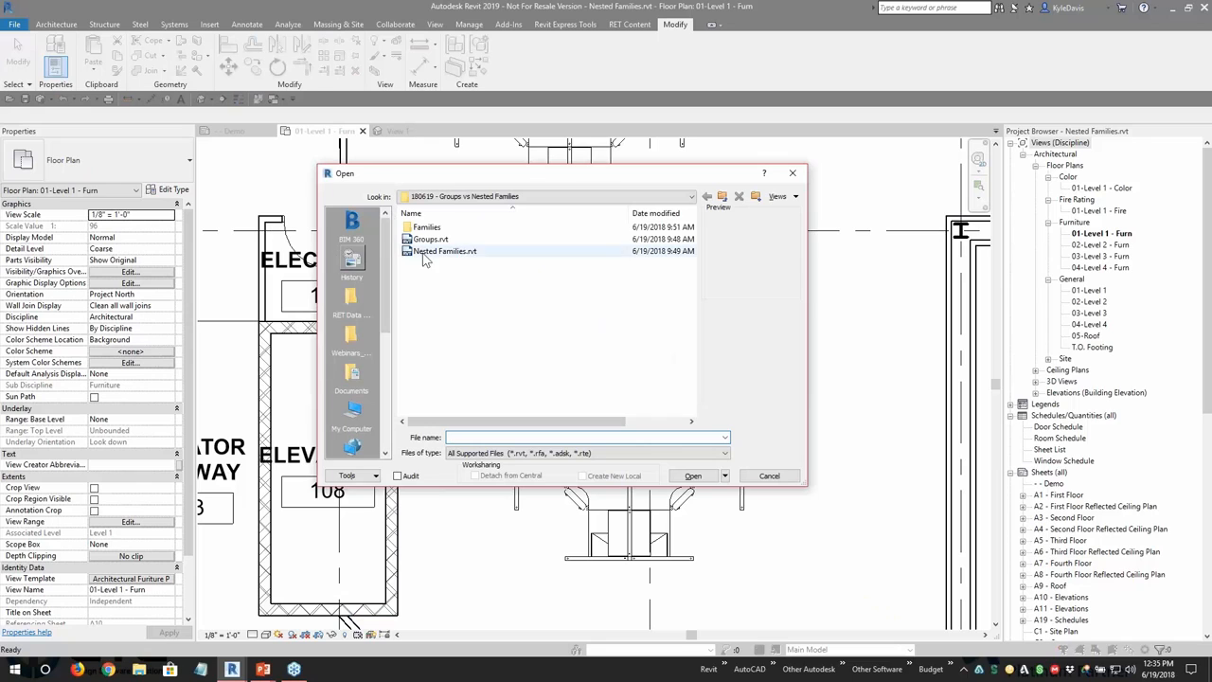
pyautogui.click(770, 475)
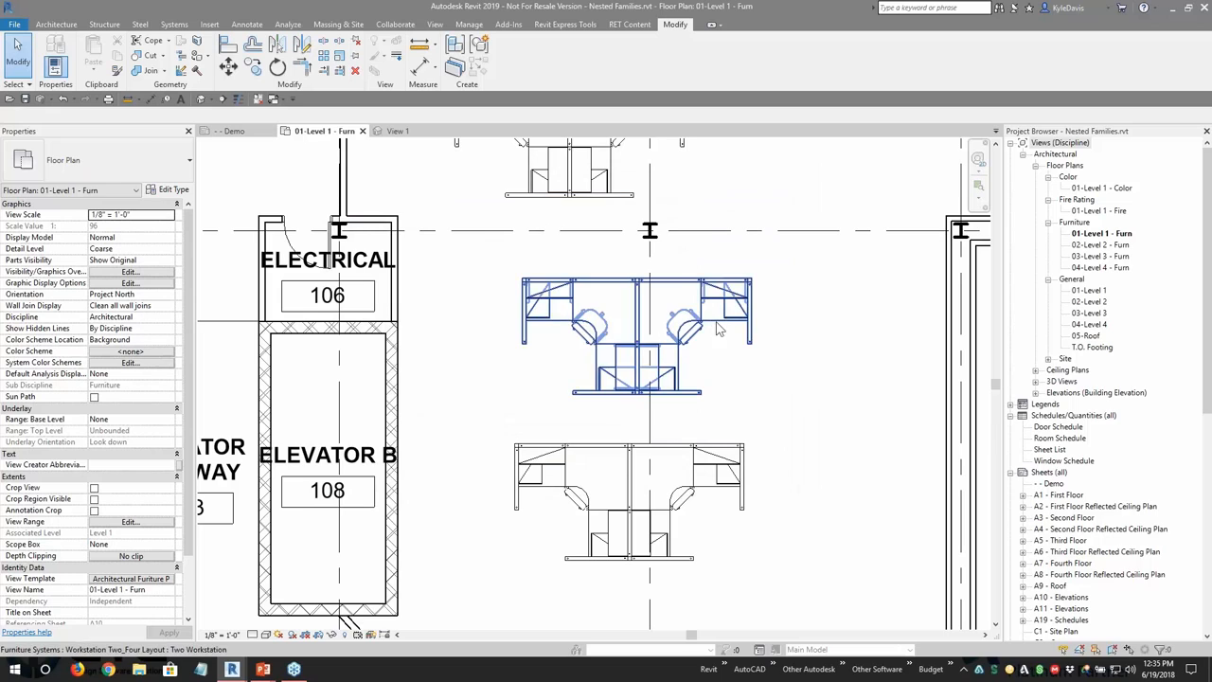
pyautogui.click(720, 316)
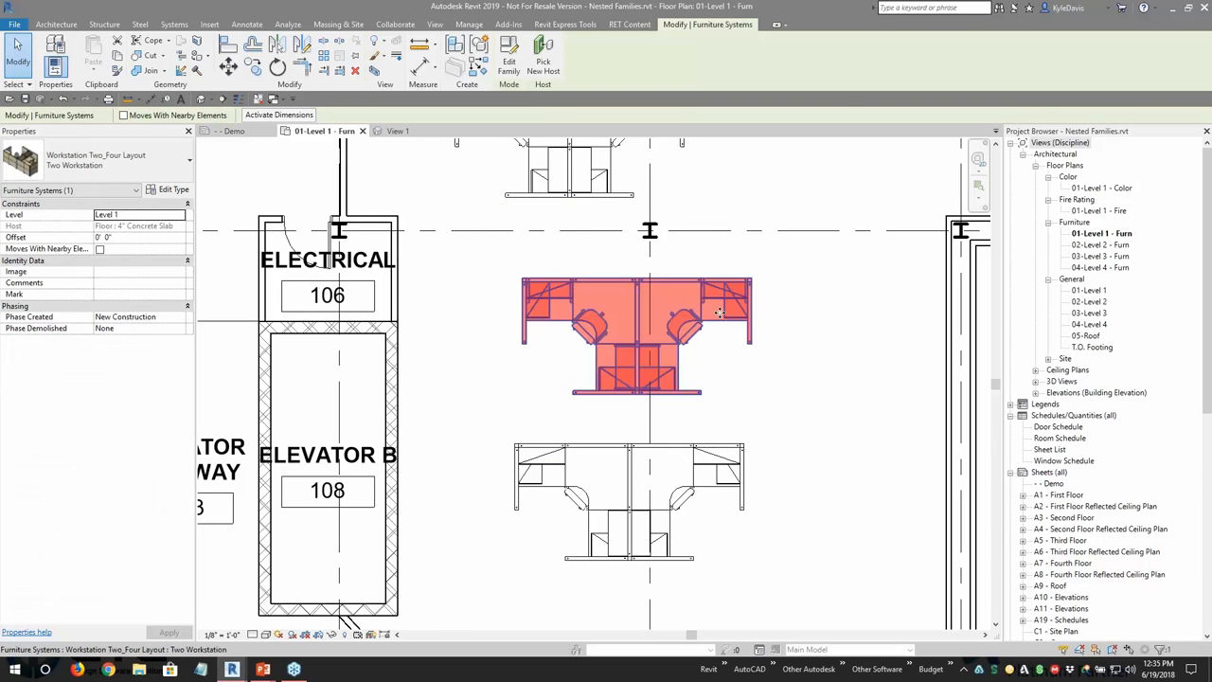
pyautogui.click(755, 370)
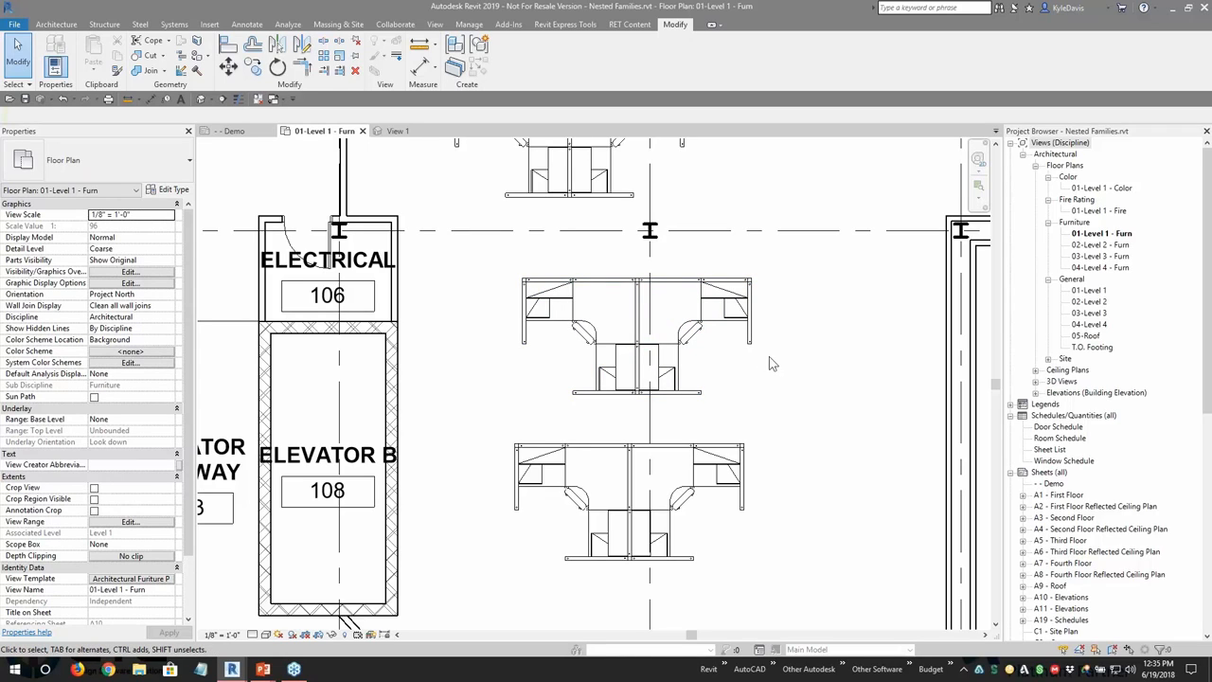
# Step: Reopen the northern cluster's layout family and examine the nested 36" x 30" work surface and its properties in 3D
pyautogui.click(725, 333)
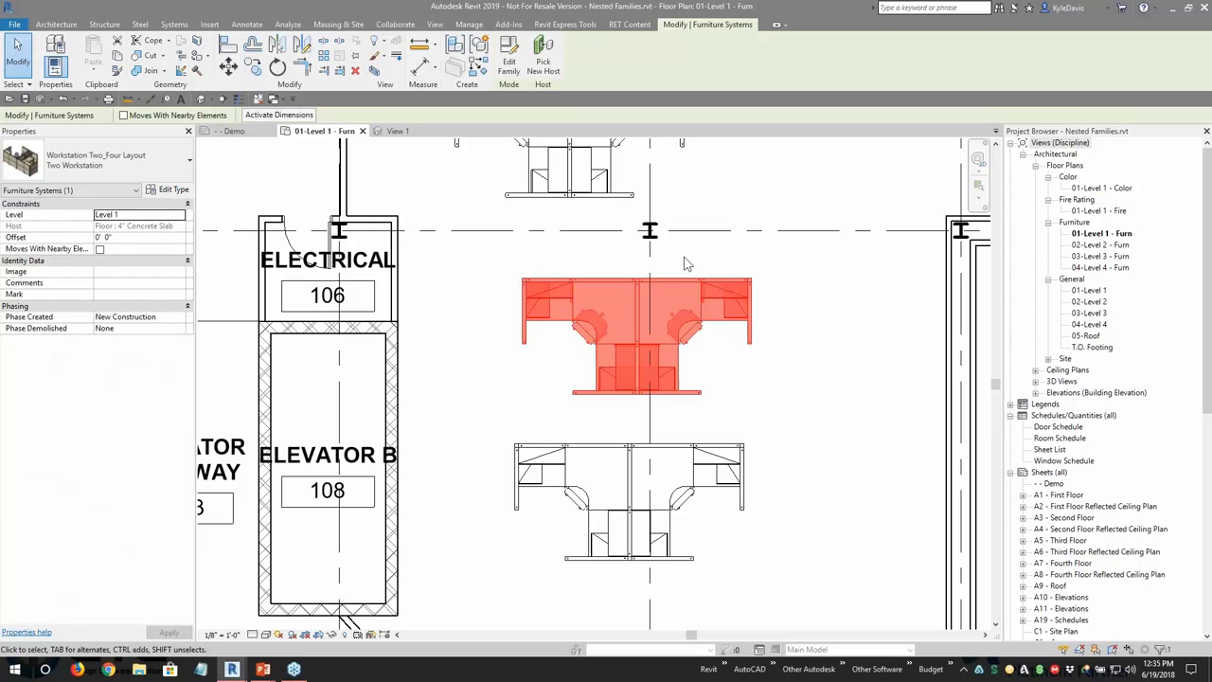
pyautogui.click(510, 62)
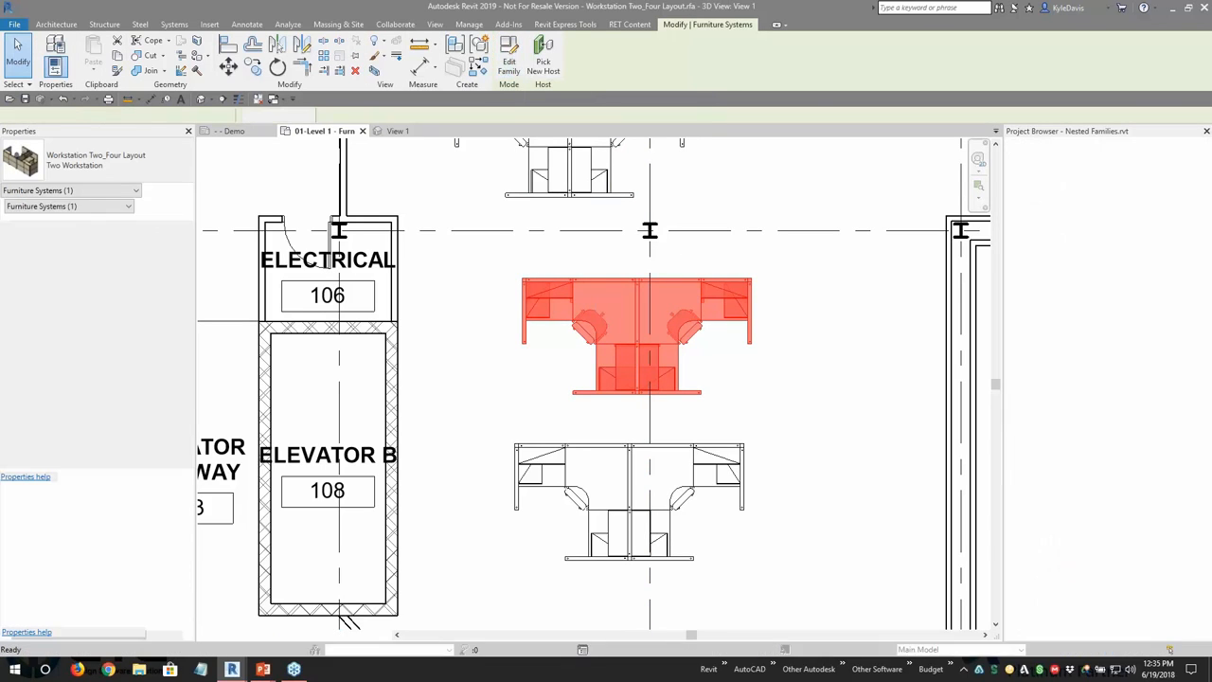
pyautogui.keyDown('shift'); pyautogui.moveTo(754, 339); pyautogui.dragTo(780, 459, button='middle'); pyautogui.keyUp('shift')
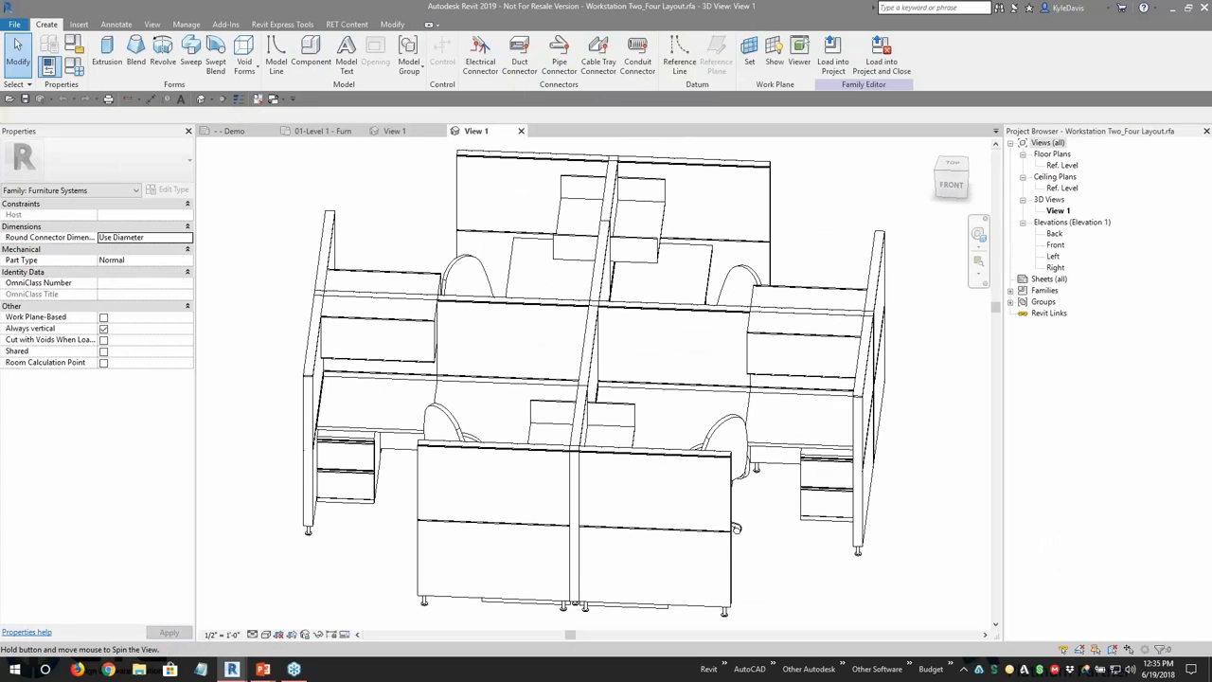
pyautogui.click(785, 448)
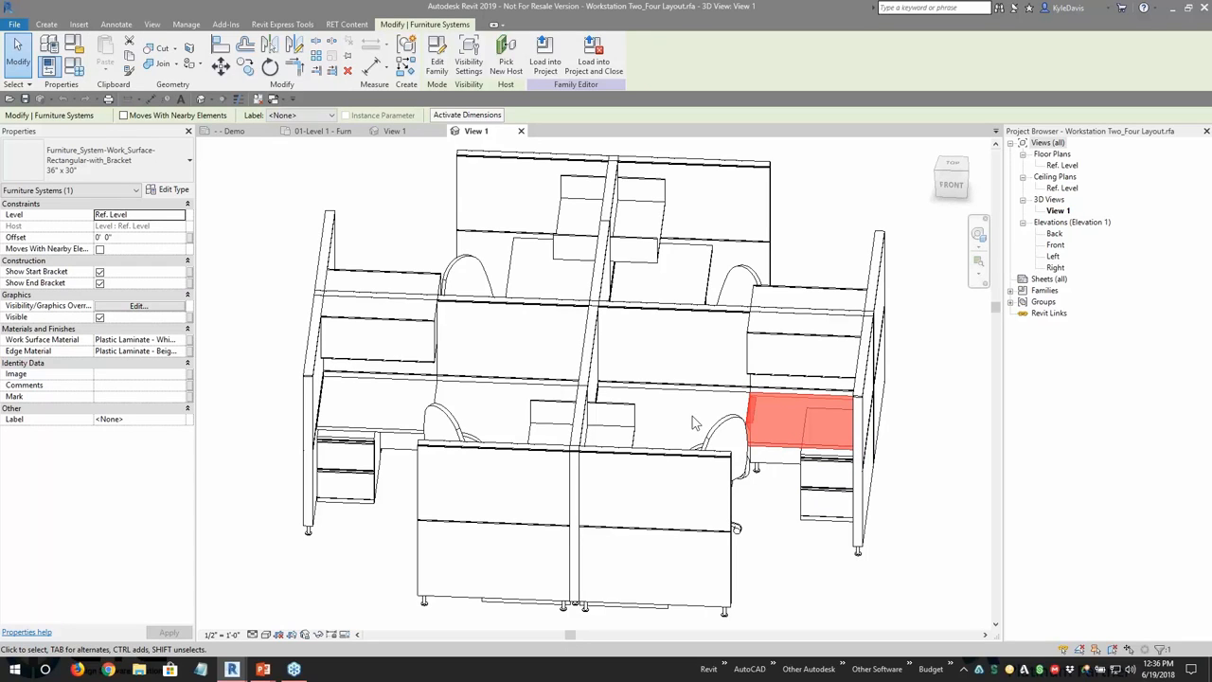
pyautogui.keyDown('shift'); pyautogui.moveTo(692, 416); pyautogui.dragTo(852, 448, button='middle'); pyautogui.keyUp('shift')
pyautogui.click(845, 437)
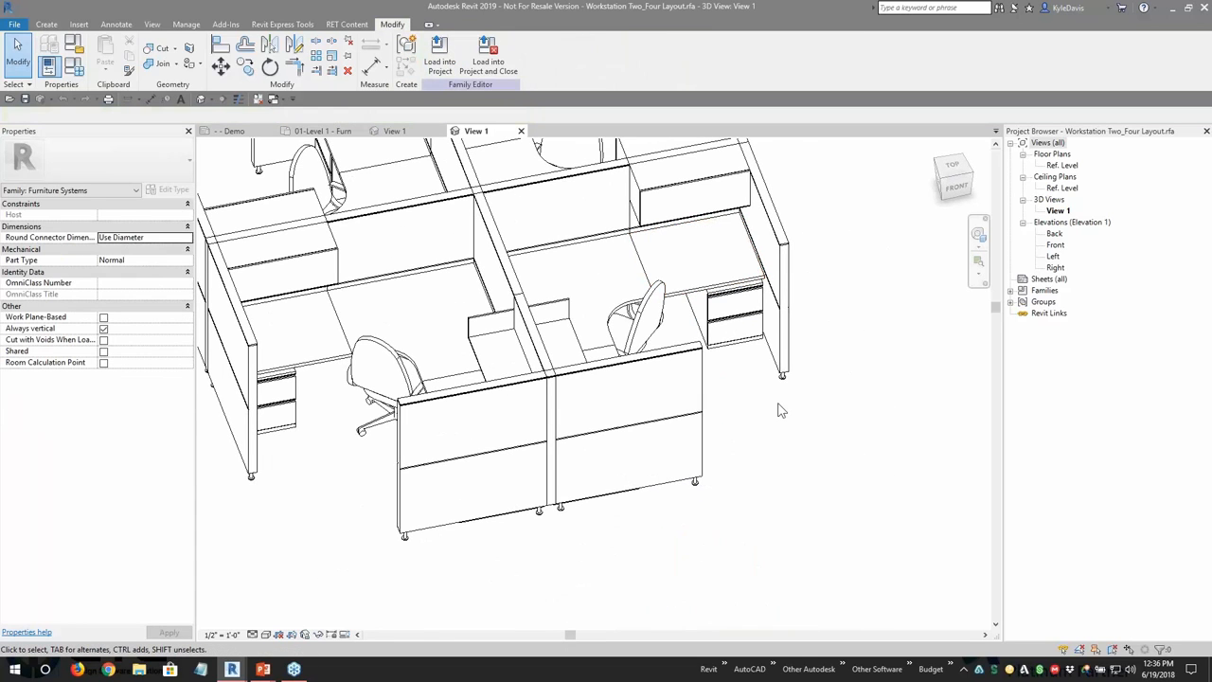
pyautogui.moveTo(783, 408); pyautogui.dragTo(858, 512, button='middle')
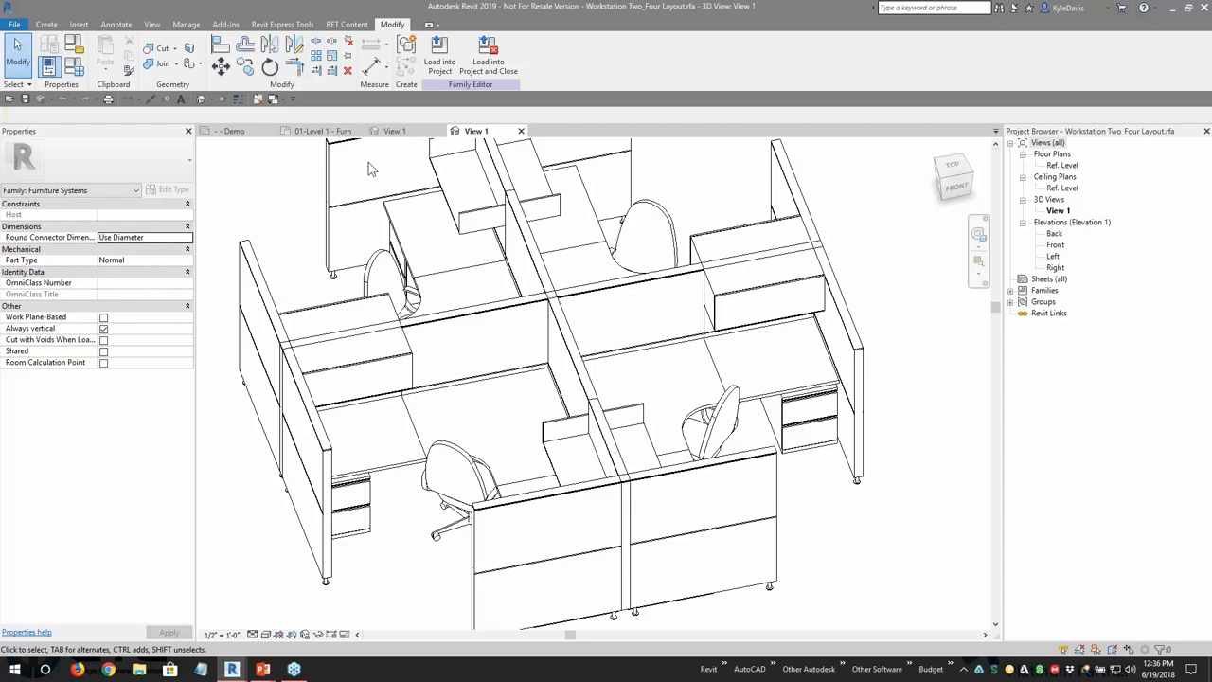
# Step: Close the reopened Workstation Two_Four Layout family without saving and return to the open work surface family
pyautogui.click(331, 132)
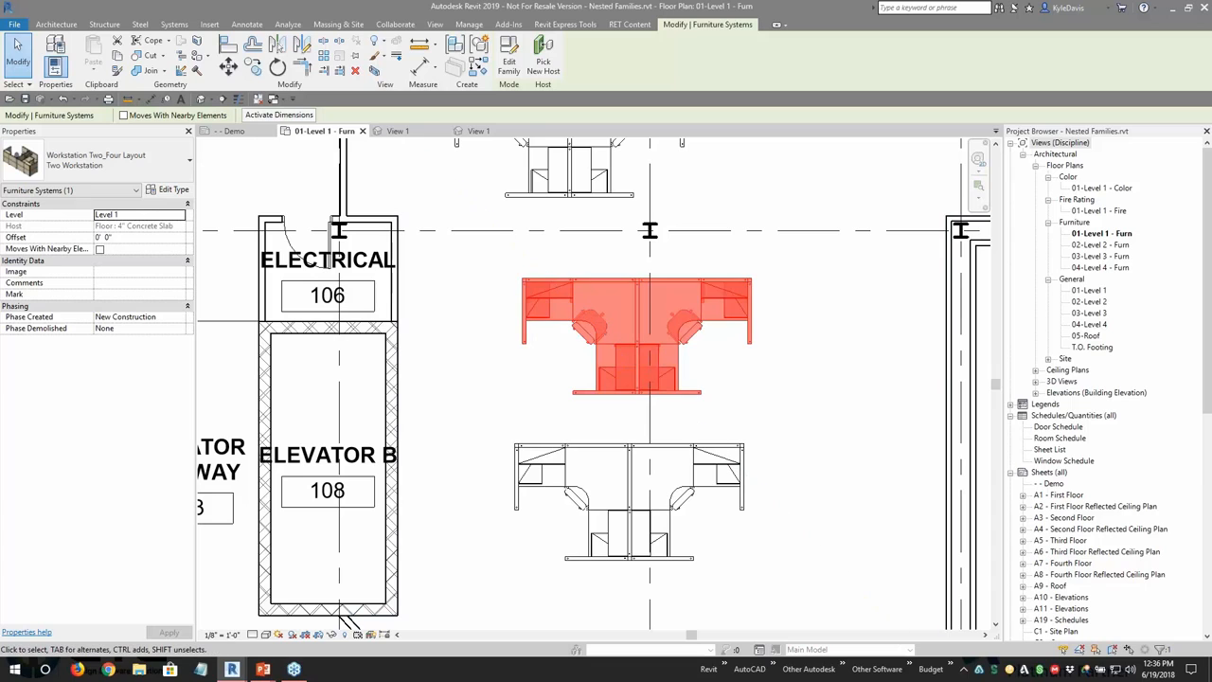
pyautogui.click(521, 130)
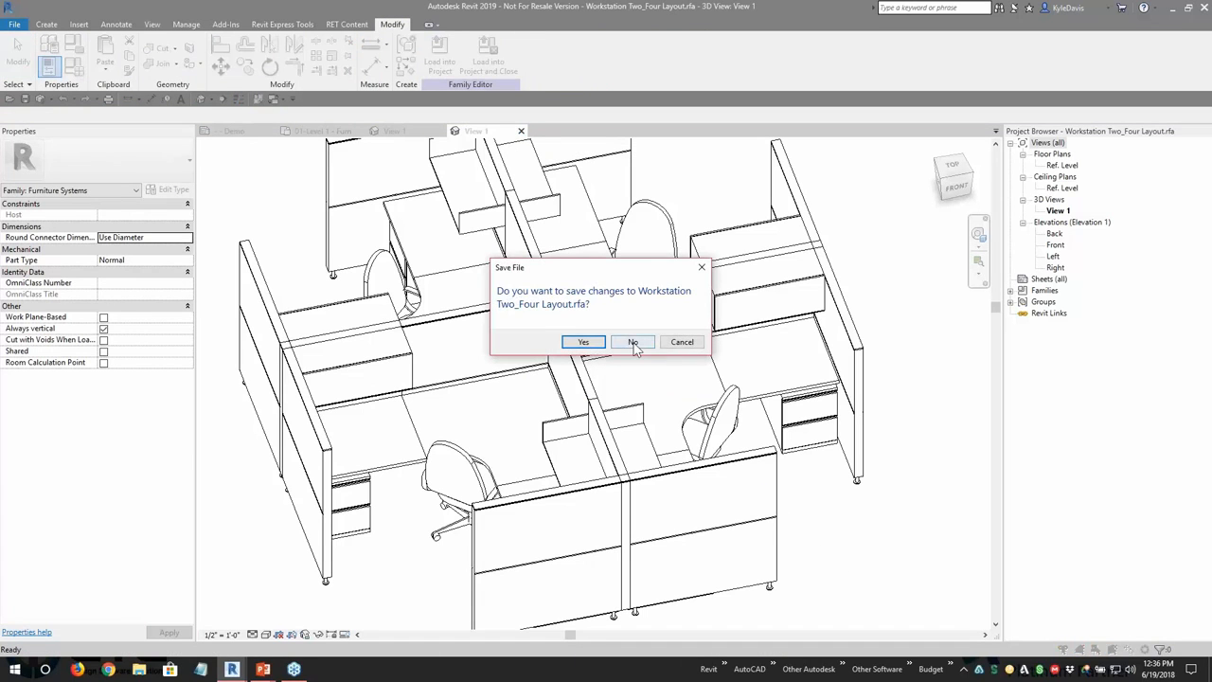
pyautogui.click(632, 342)
pyautogui.click(427, 131)
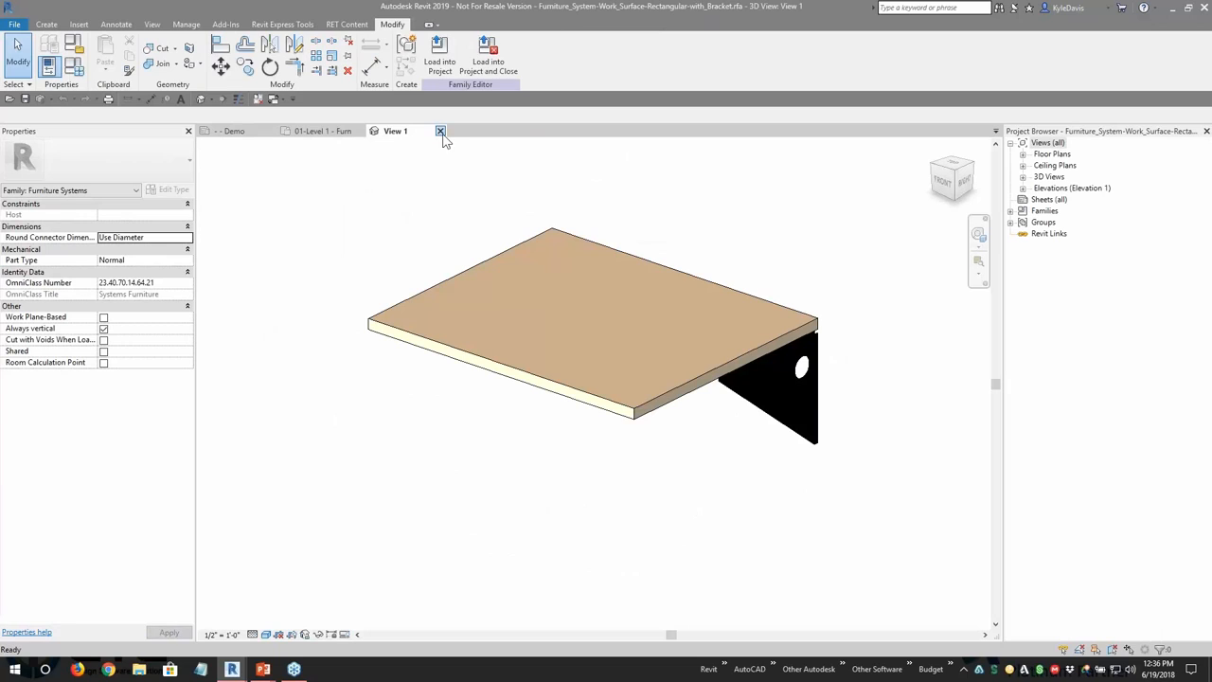
# Step: Close the rectangular work surface family and open the Two Workstation cluster east of Electrical 106 for family editing
pyautogui.click(441, 132)
pyautogui.click(633, 342)
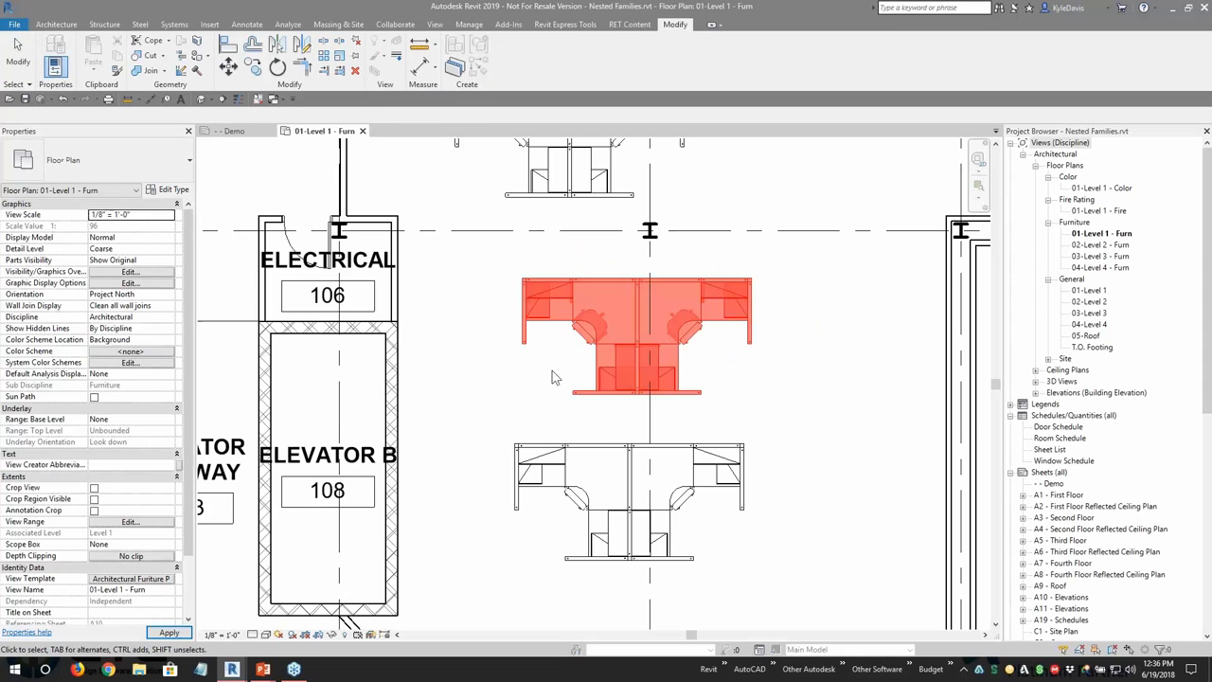
pyautogui.click(569, 291)
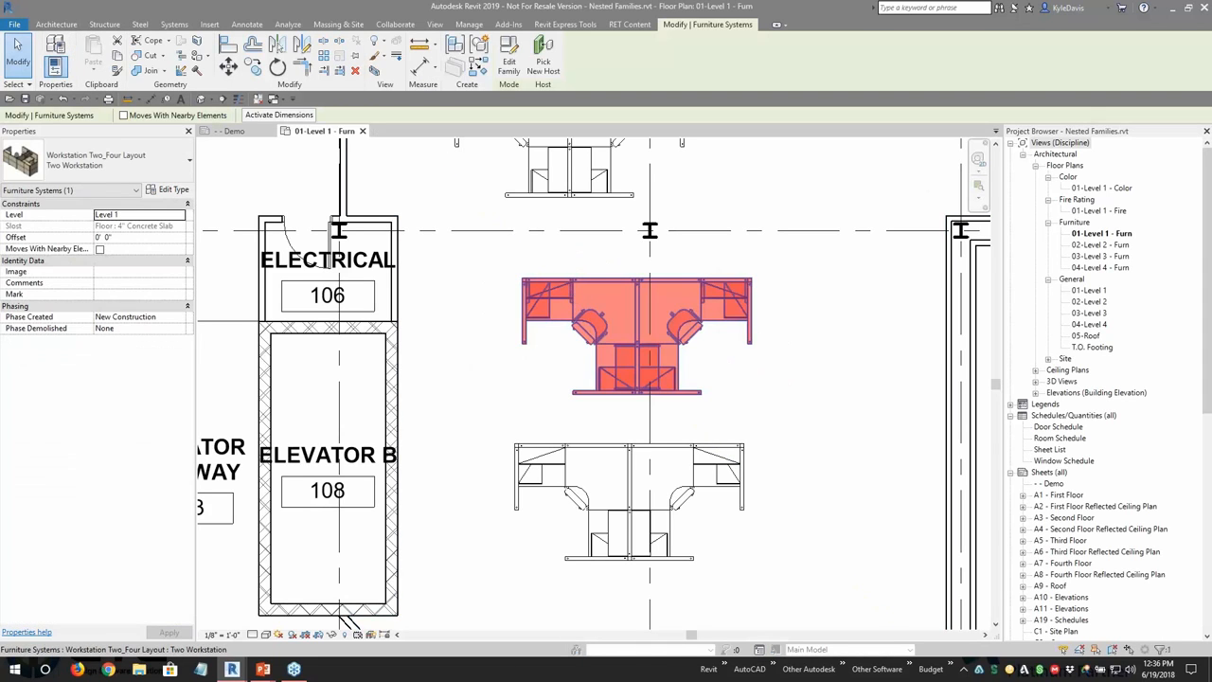
pyautogui.click(511, 64)
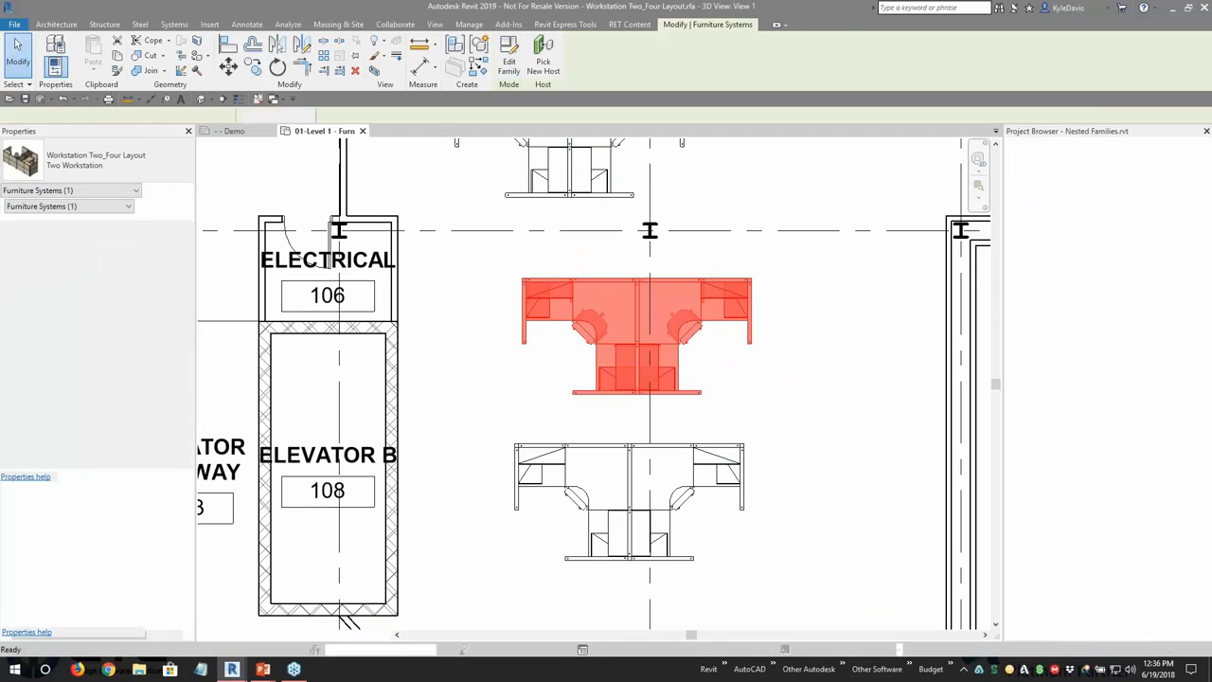
# Step: Open the layout's nested rectangular work surface with bracket for family editing and make it a shared family
pyautogui.click(597, 387)
pyautogui.keyDown('shift'); pyautogui.moveTo(597, 386); pyautogui.dragTo(682, 512, button='middle'); pyautogui.keyUp('shift')
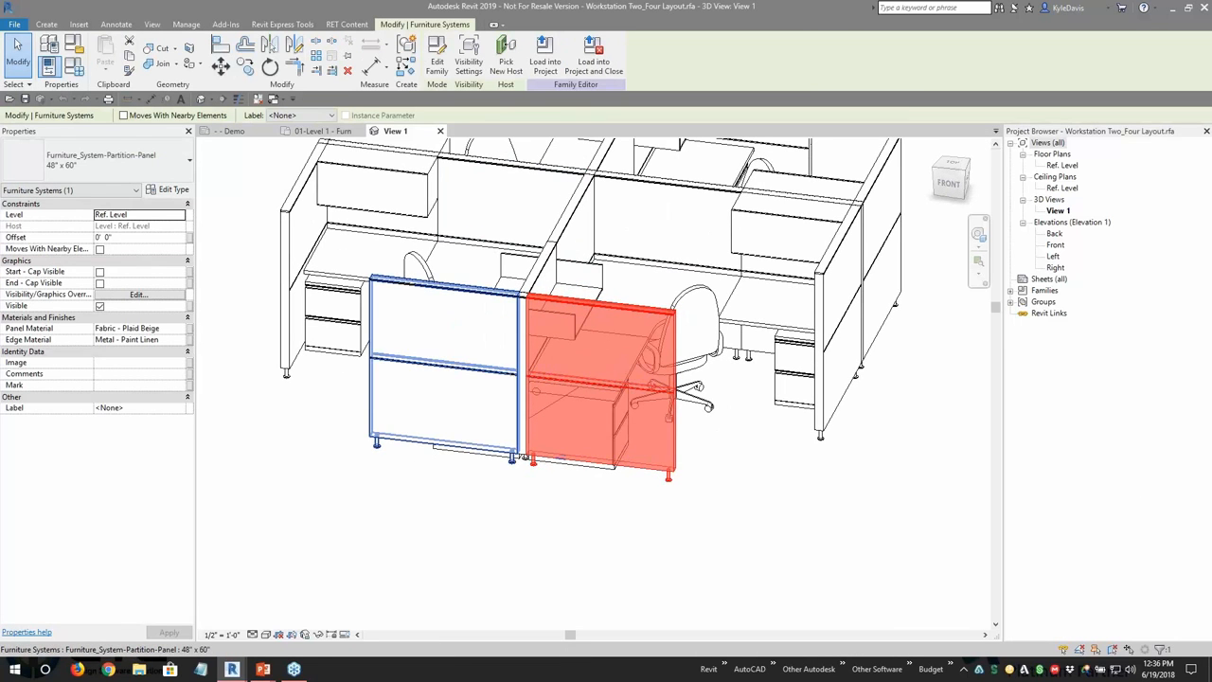
pyautogui.click(758, 326)
pyautogui.click(437, 67)
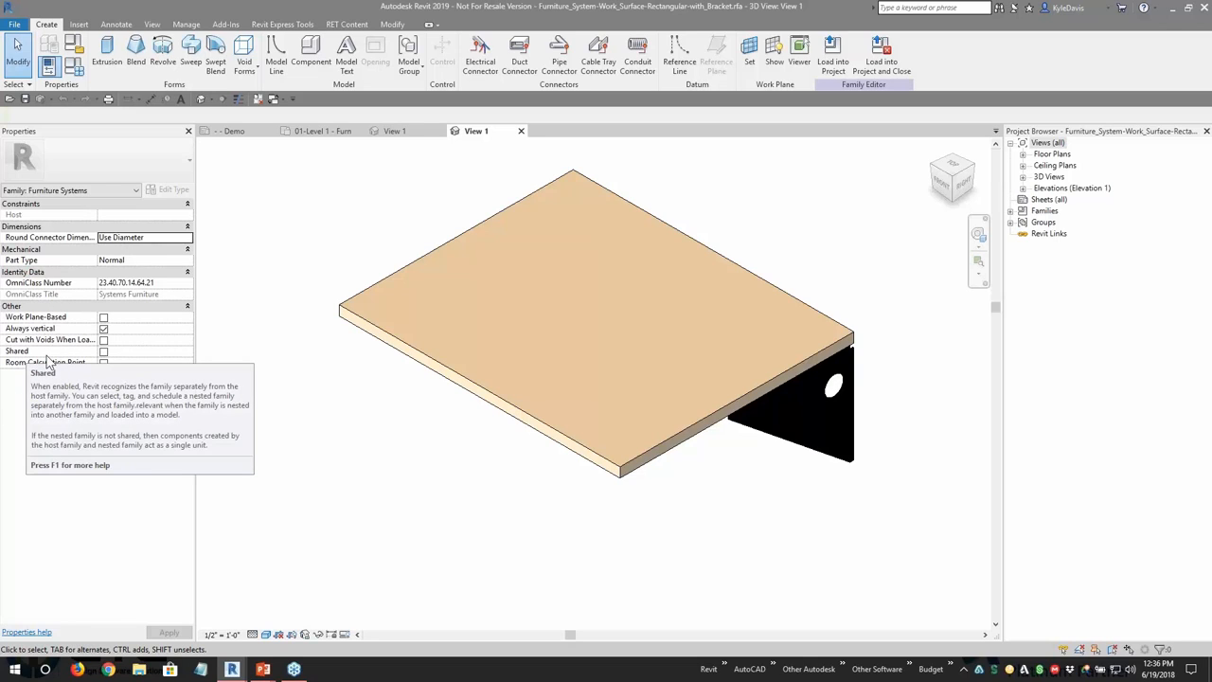
pyautogui.click(103, 351)
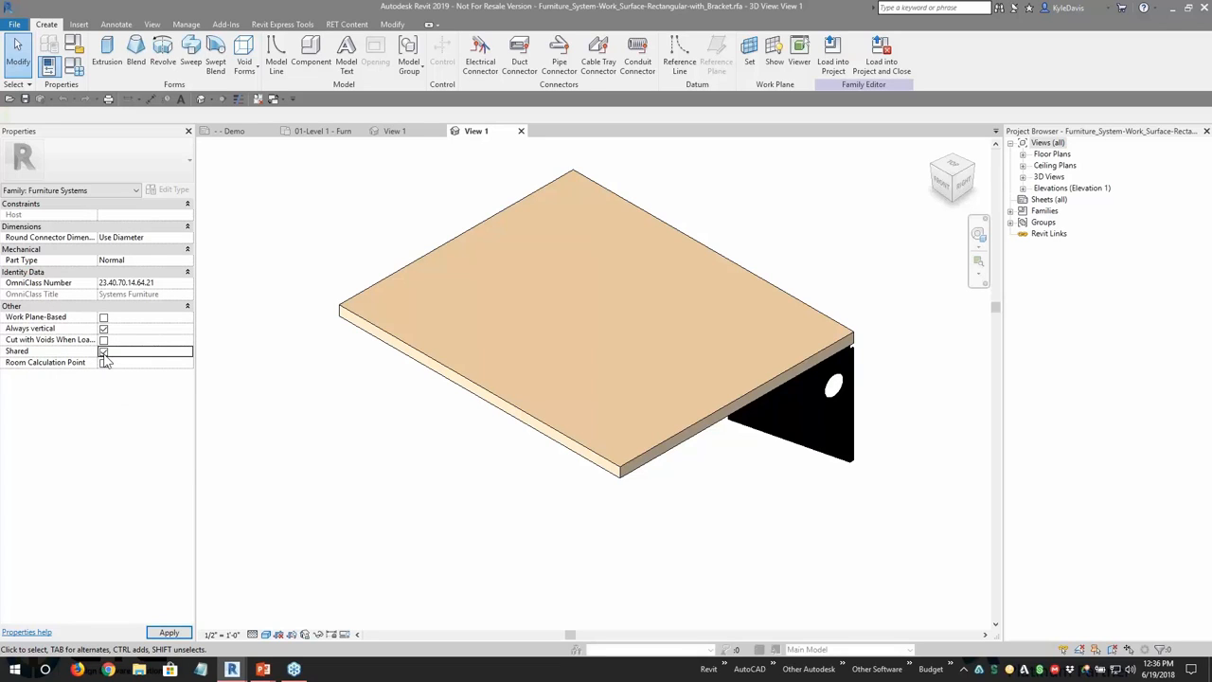
# Step: Load the shared work surface family into Workstation Two_Four Layout.rfa only, overwriting the existing version
pyautogui.click(833, 52)
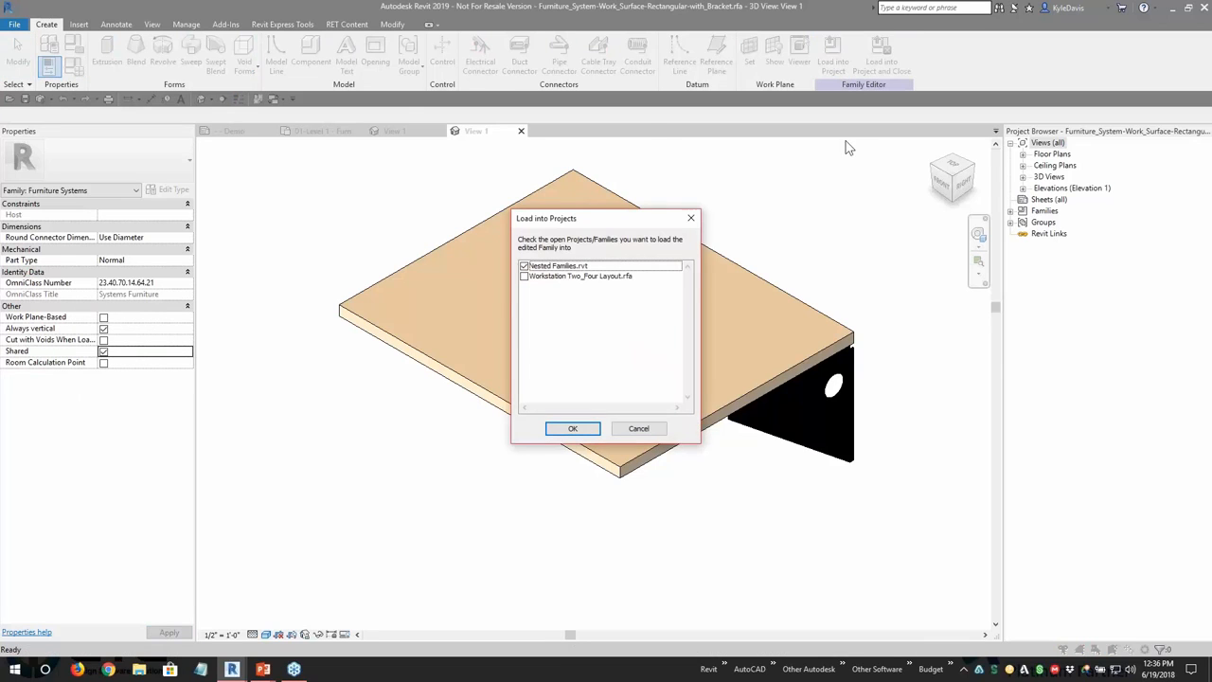
pyautogui.click(523, 276)
pyautogui.click(524, 266)
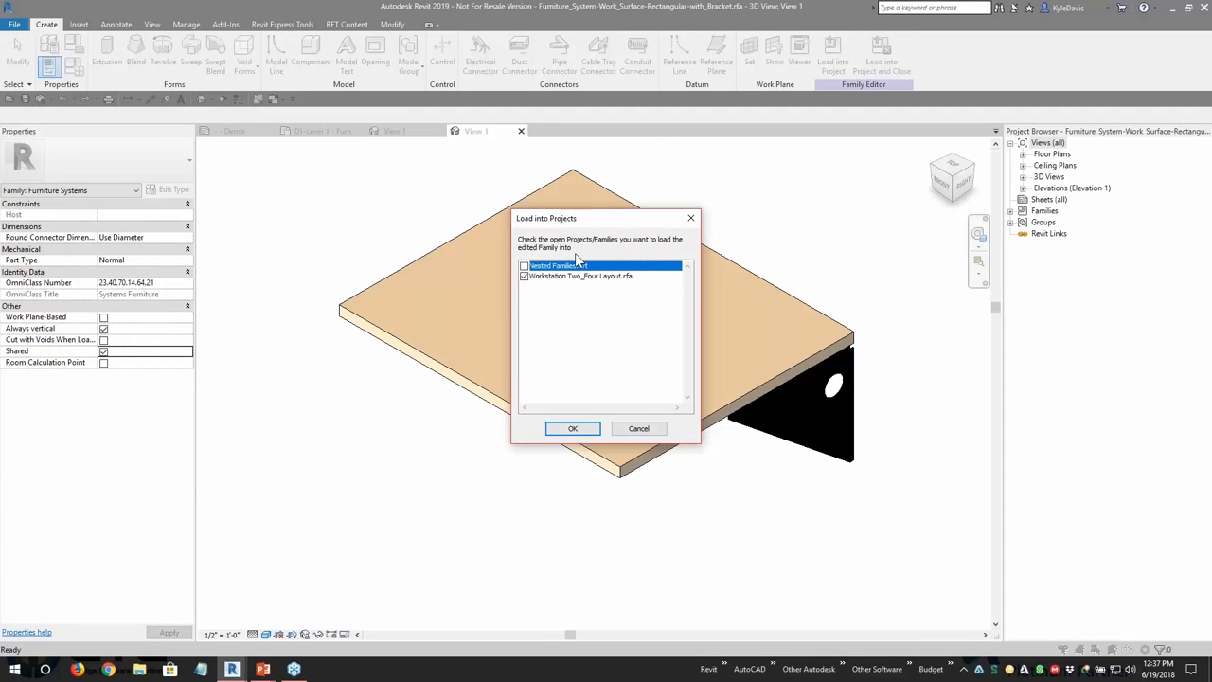
pyautogui.click(572, 428)
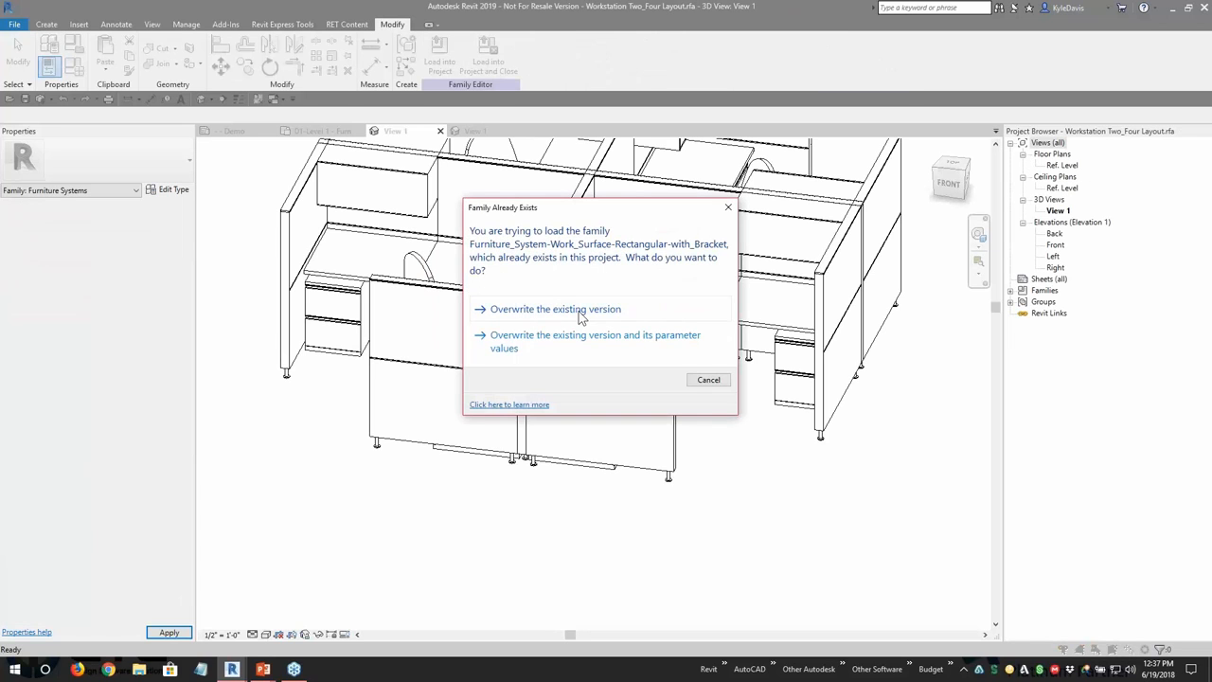
pyautogui.click(582, 319)
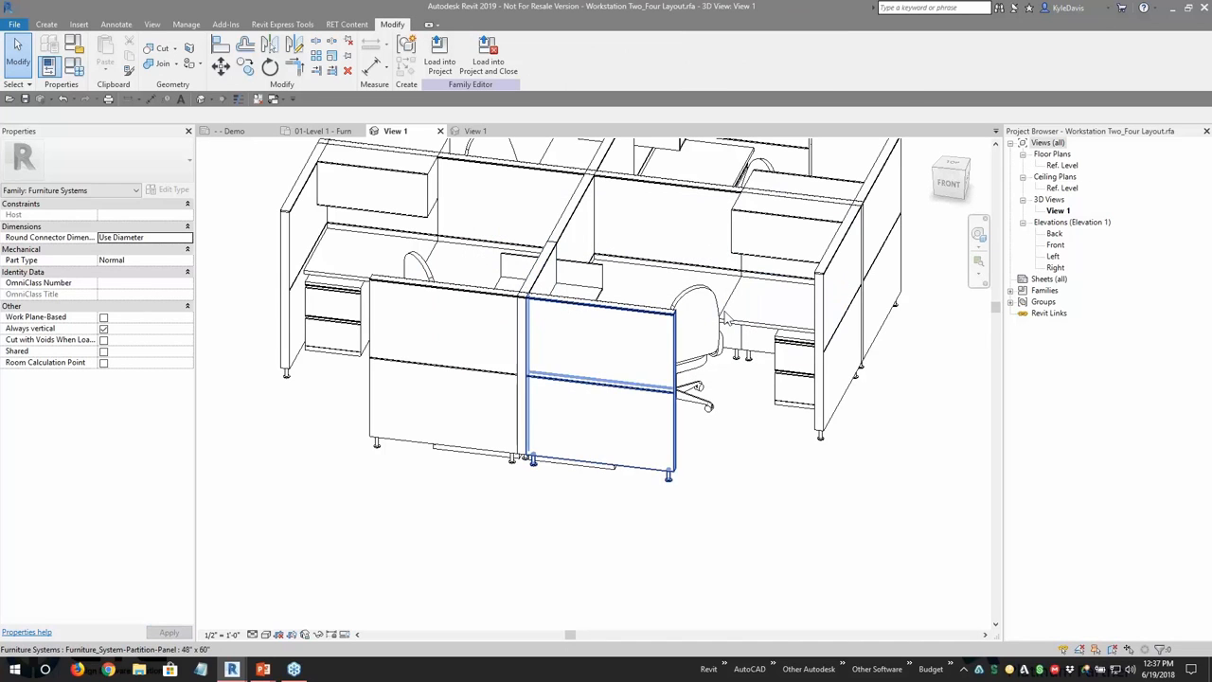
# Step: Reload the updated Workstation Two_Four Layout family into Nested Families.rvt only
pyautogui.click(445, 69)
pyautogui.click(529, 280)
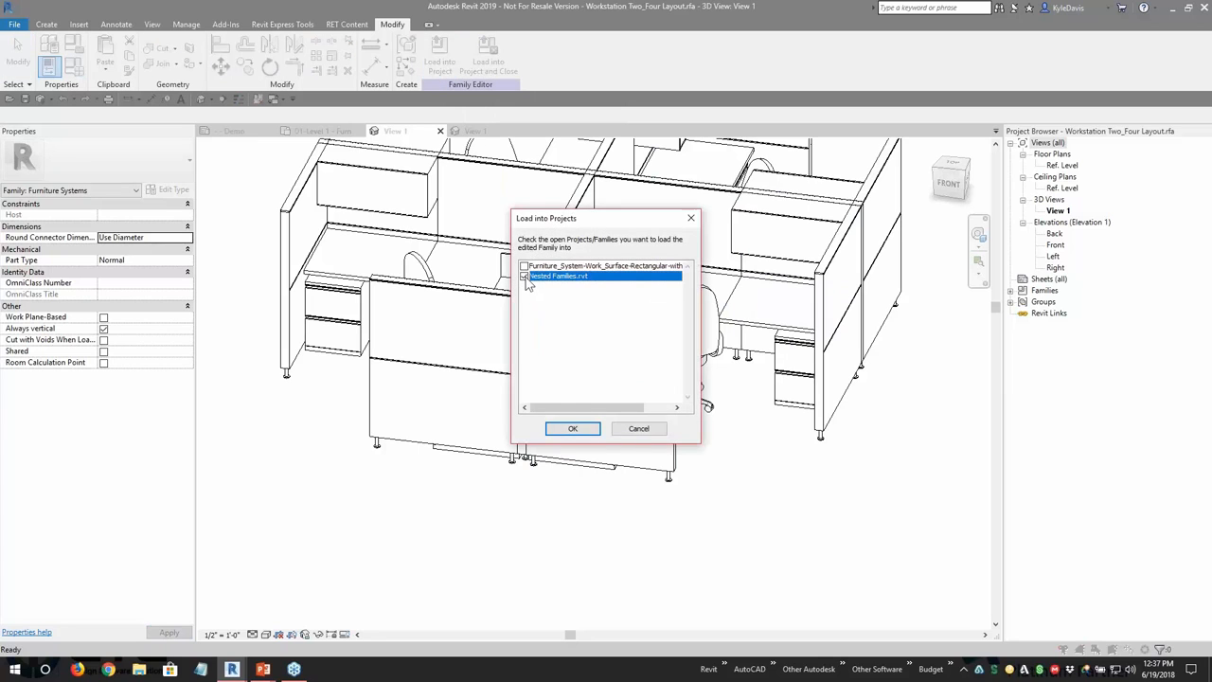
pyautogui.click(573, 426)
pyautogui.click(593, 322)
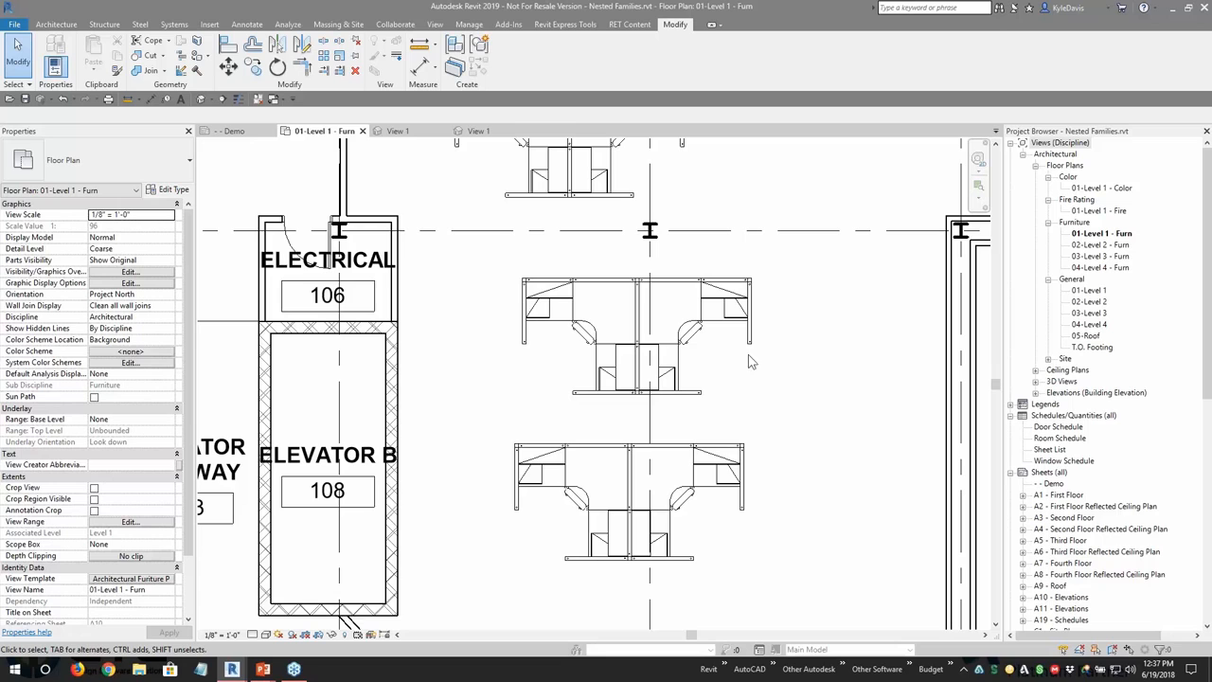
# Step: Create a Furniture Systems schedule with the Family and Type field and widen its column to fit the names
pyautogui.rightClick(1052, 416)
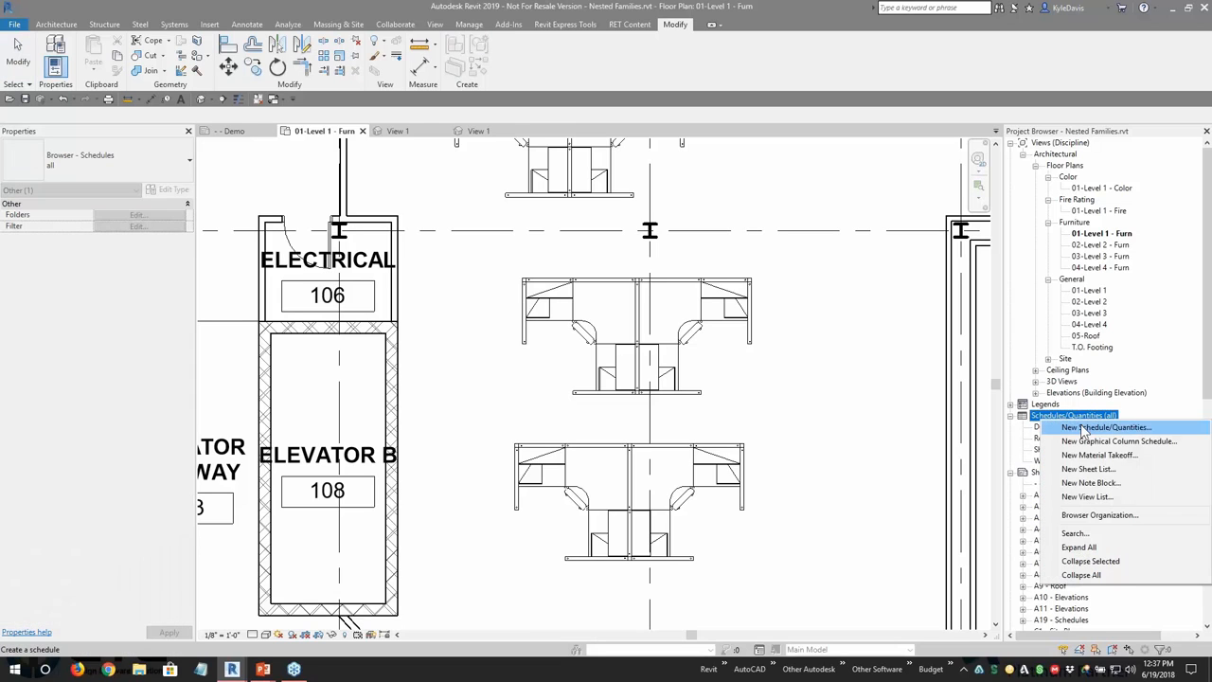
pyautogui.click(1071, 427)
pyautogui.scroll(-8, 532, 463)
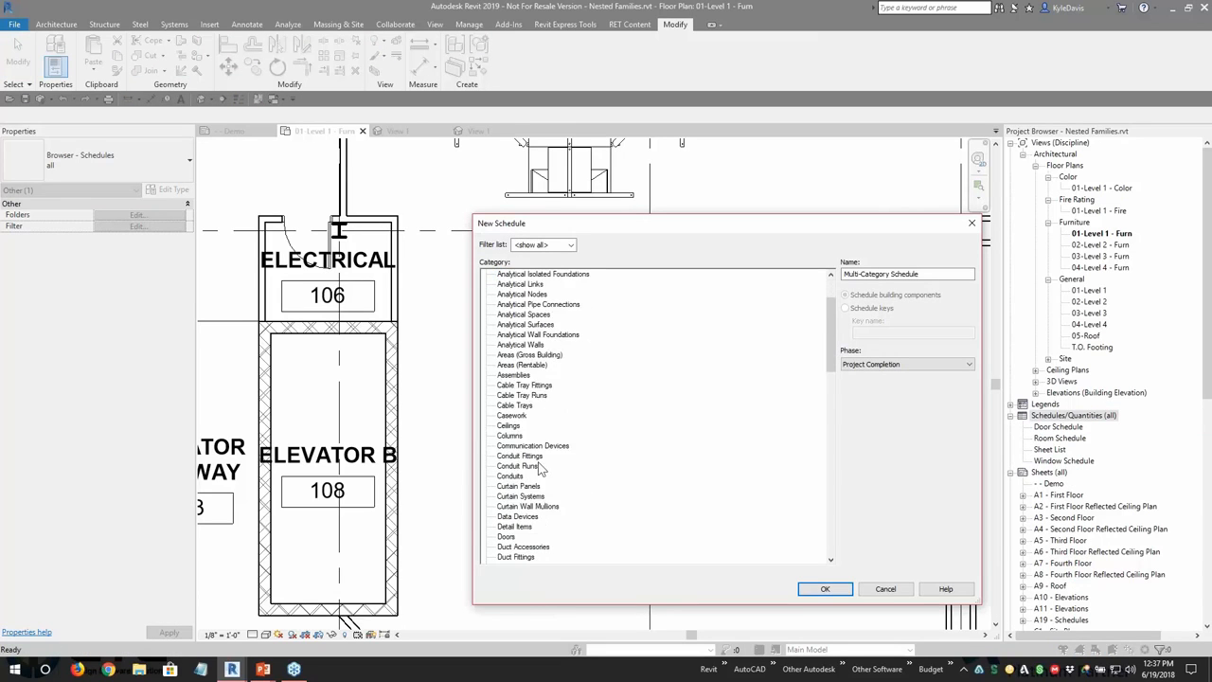
pyautogui.click(513, 457)
pyautogui.write('fu')
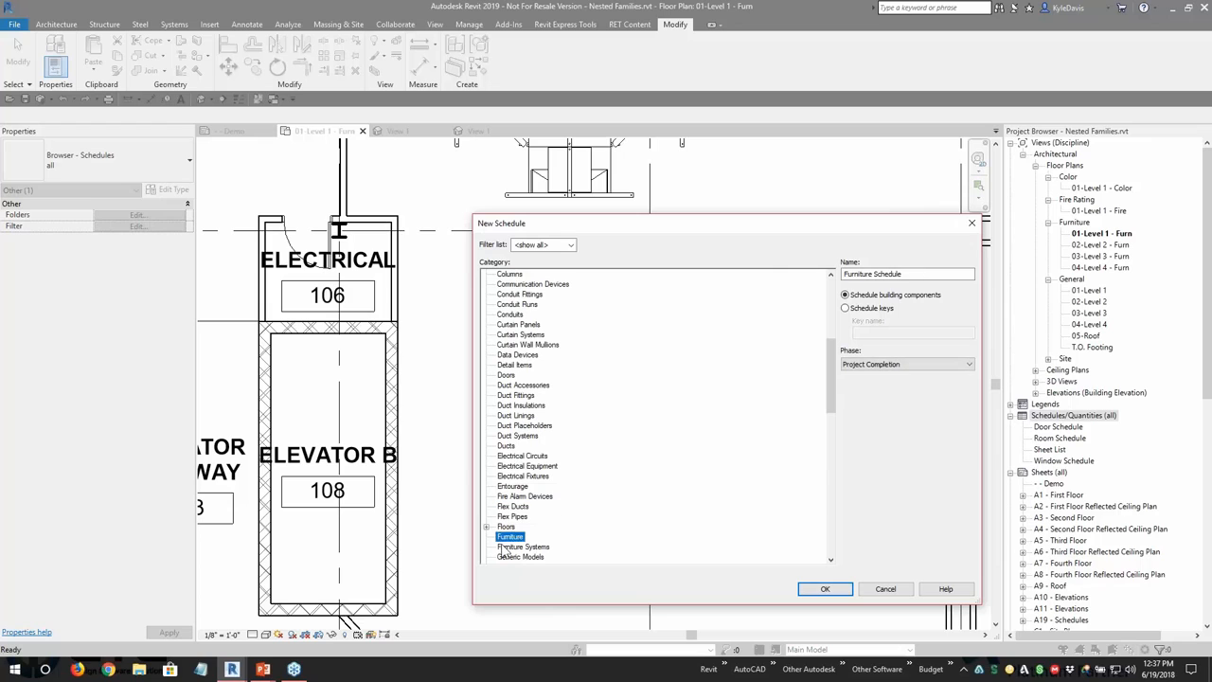
pyautogui.click(522, 547)
pyautogui.click(807, 588)
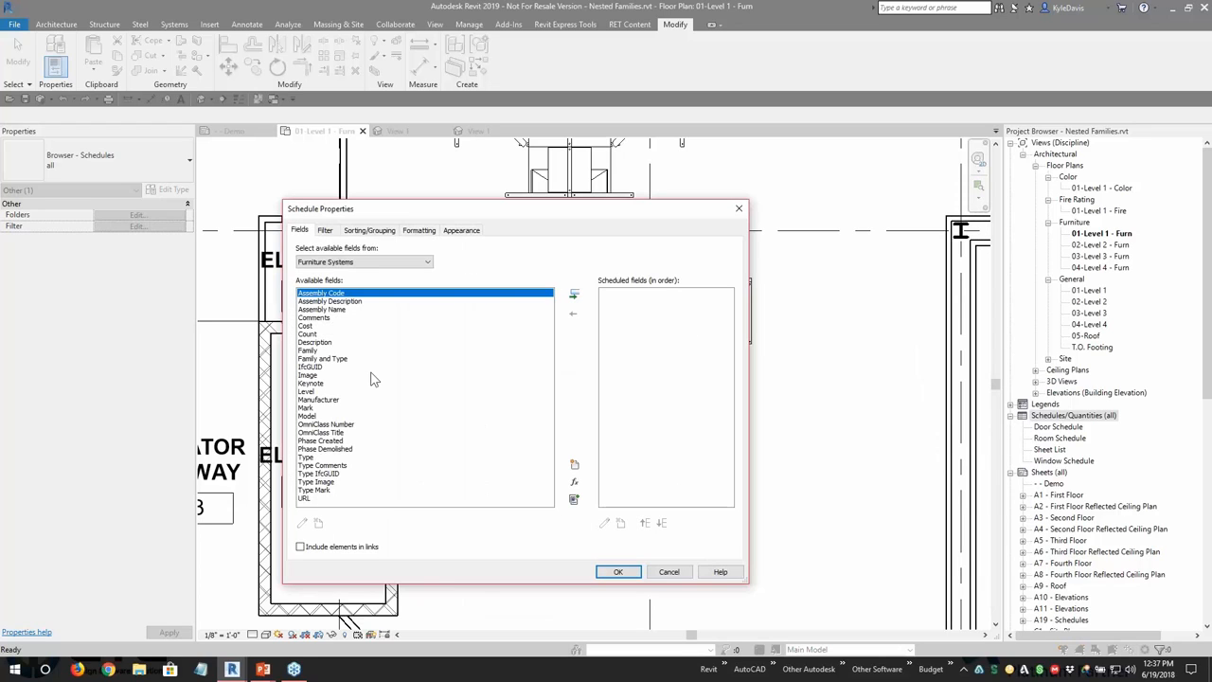
pyautogui.doubleClick(320, 360)
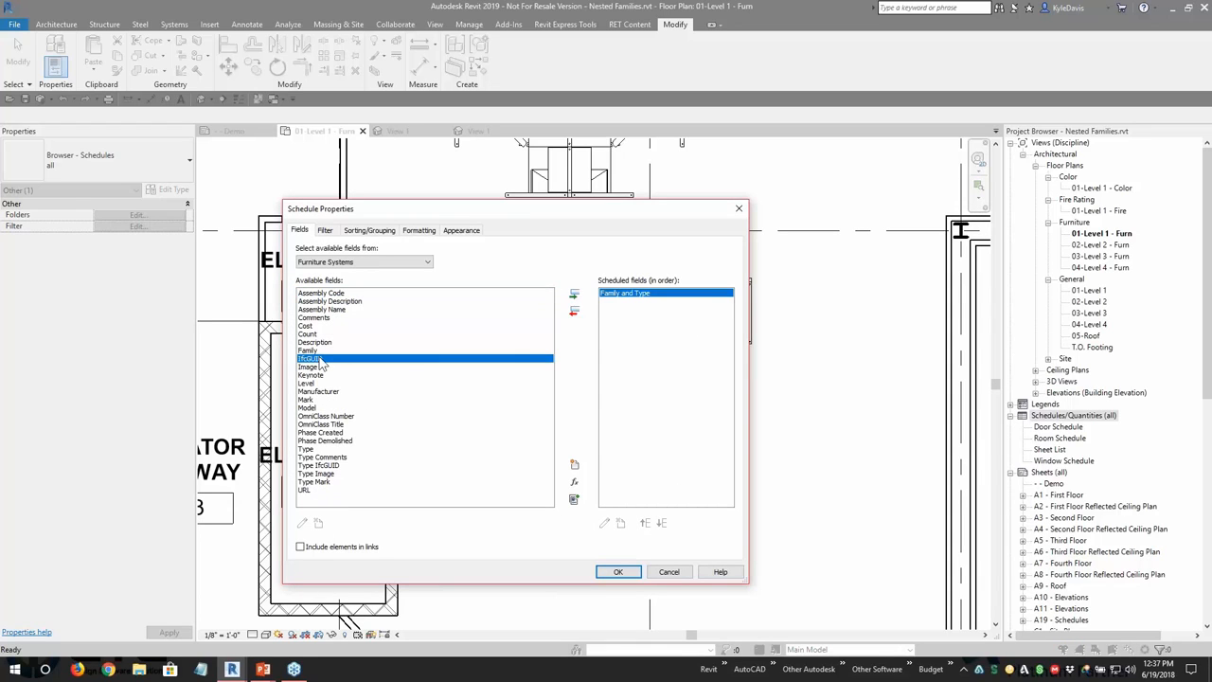
pyautogui.click(618, 573)
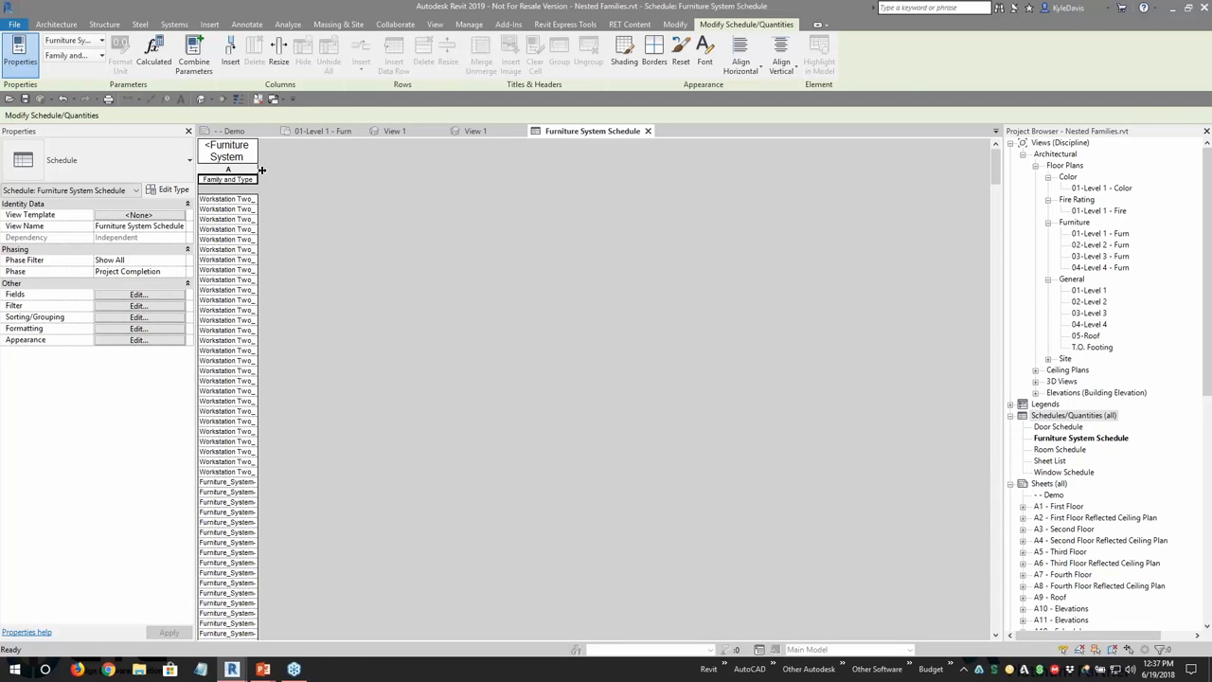
pyautogui.moveTo(261, 169); pyautogui.dragTo(502, 171)
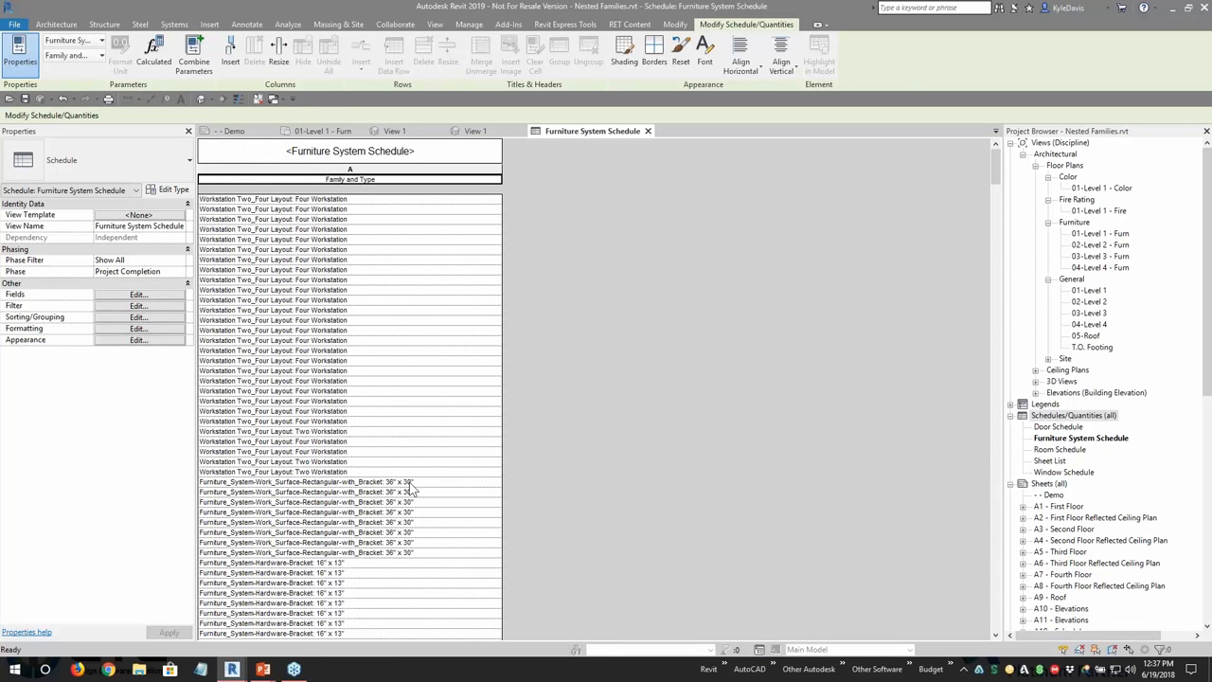
# Step: Sort the furniture system schedule by Family and Type without itemizing every instance, and widen the column further
pyautogui.moveTo(410, 485); pyautogui.dragTo(693, 550)
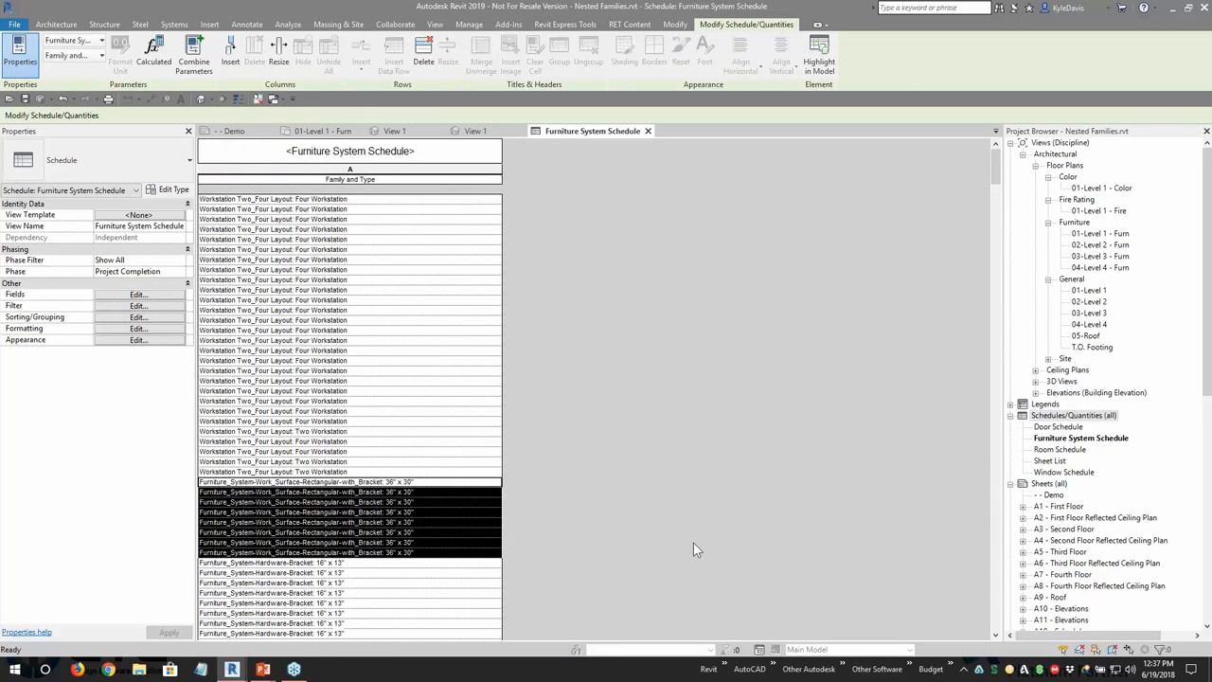
pyautogui.click(137, 318)
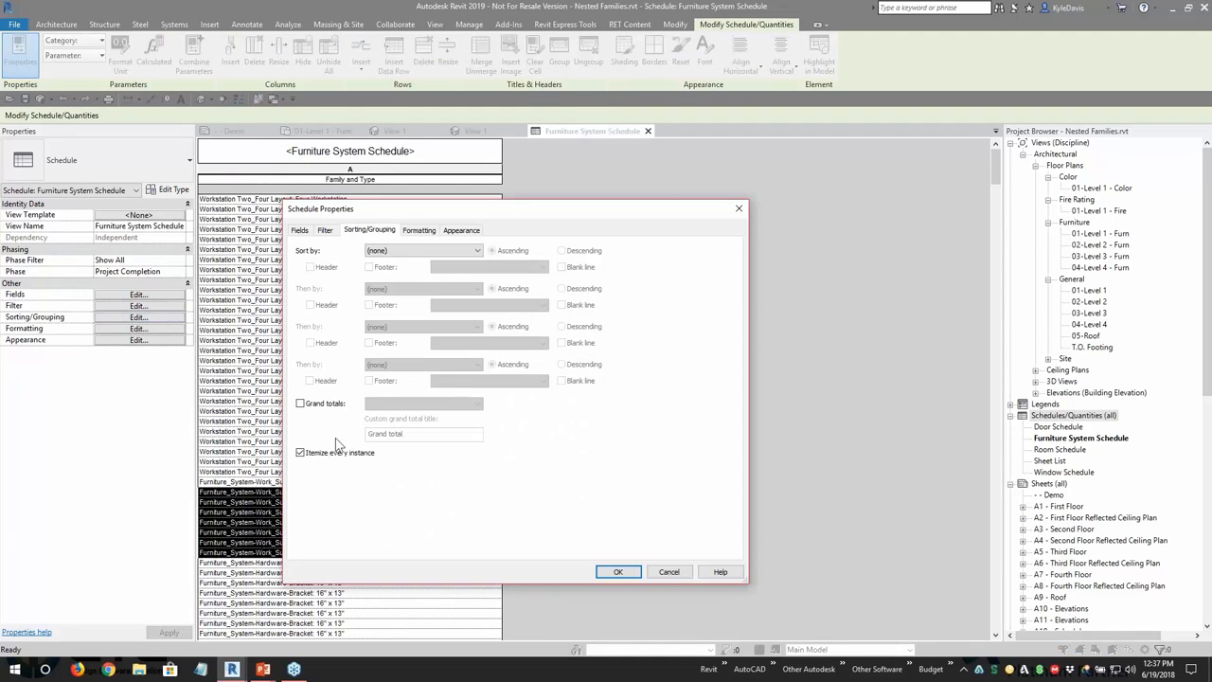
pyautogui.click(421, 251)
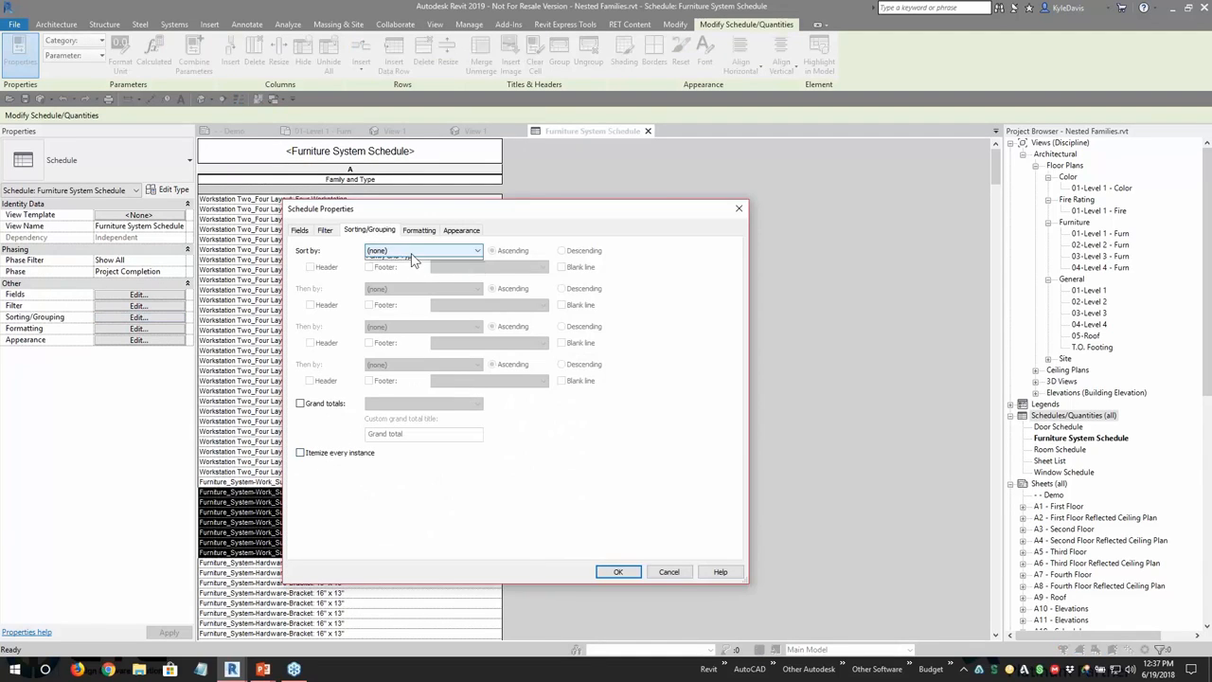
pyautogui.click(417, 272)
pyautogui.click(618, 572)
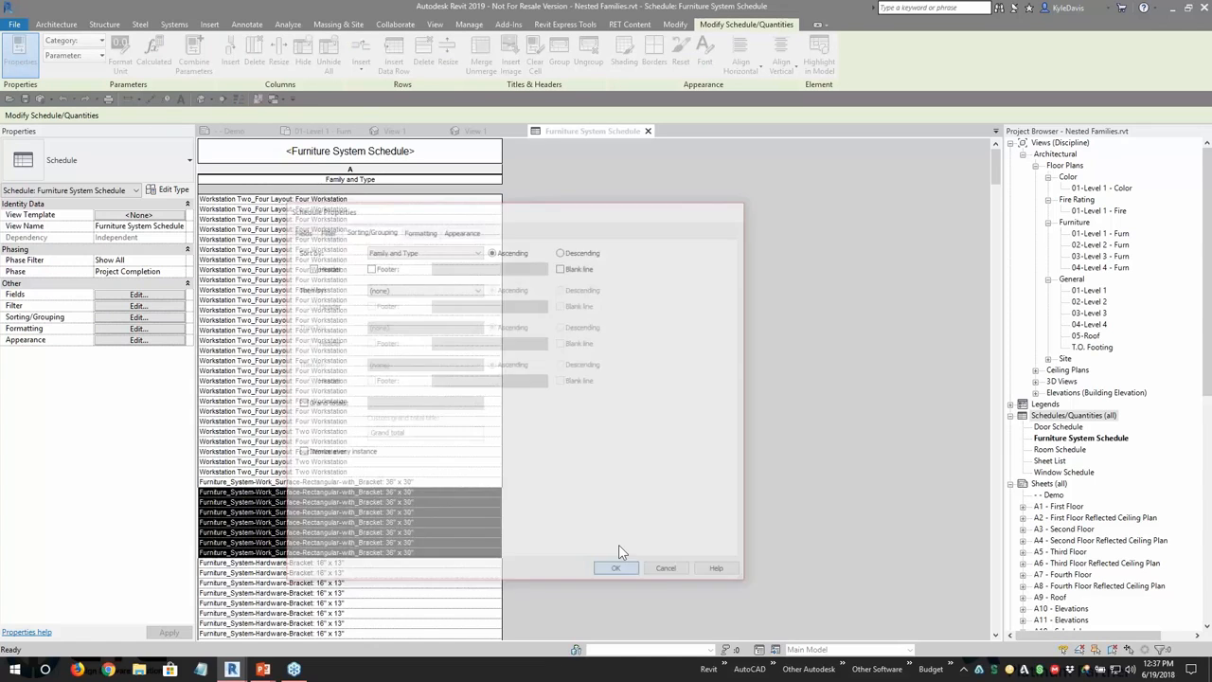
pyautogui.moveTo(499, 169); pyautogui.dragTo(583, 171)
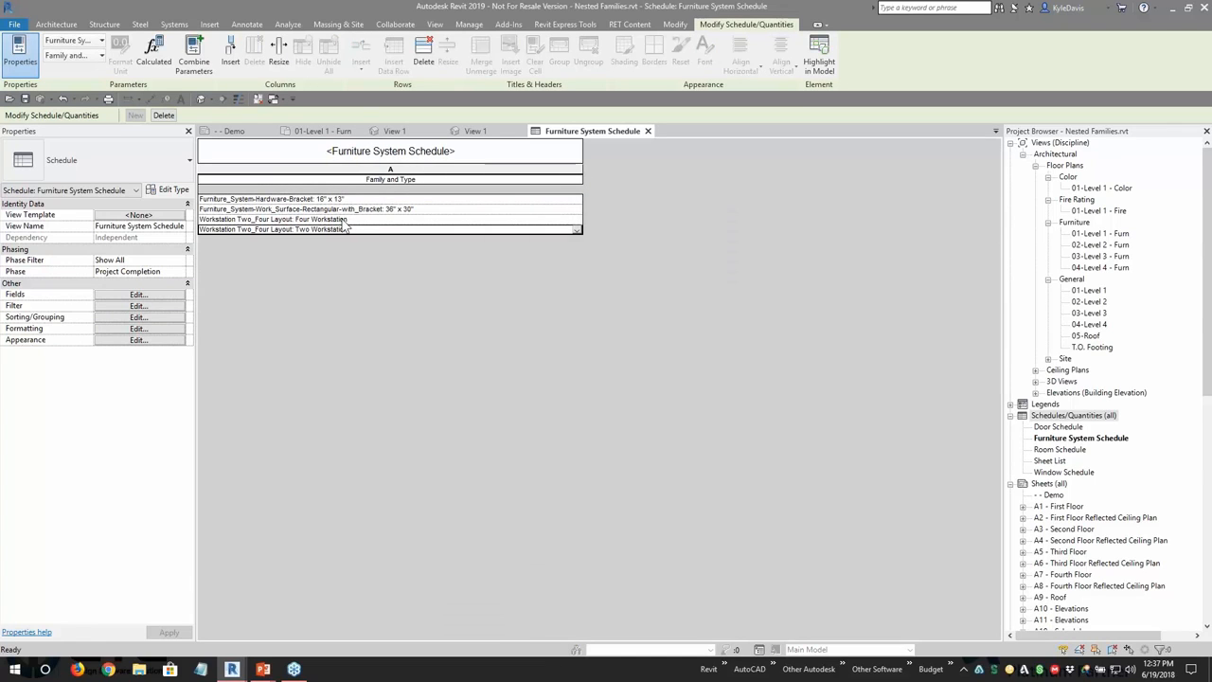
# Step: Add the Count field to the furniture system schedule after Family and Type
pyautogui.click(411, 210)
pyautogui.click(360, 199)
pyautogui.click(282, 209)
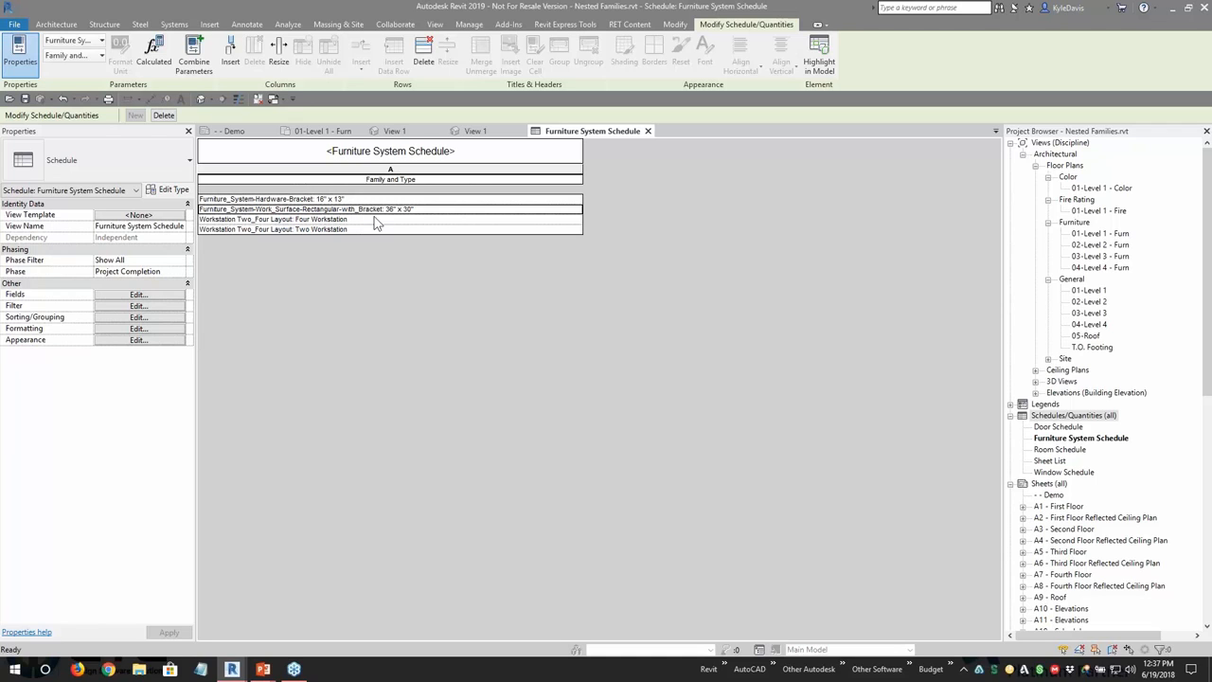
pyautogui.click(137, 296)
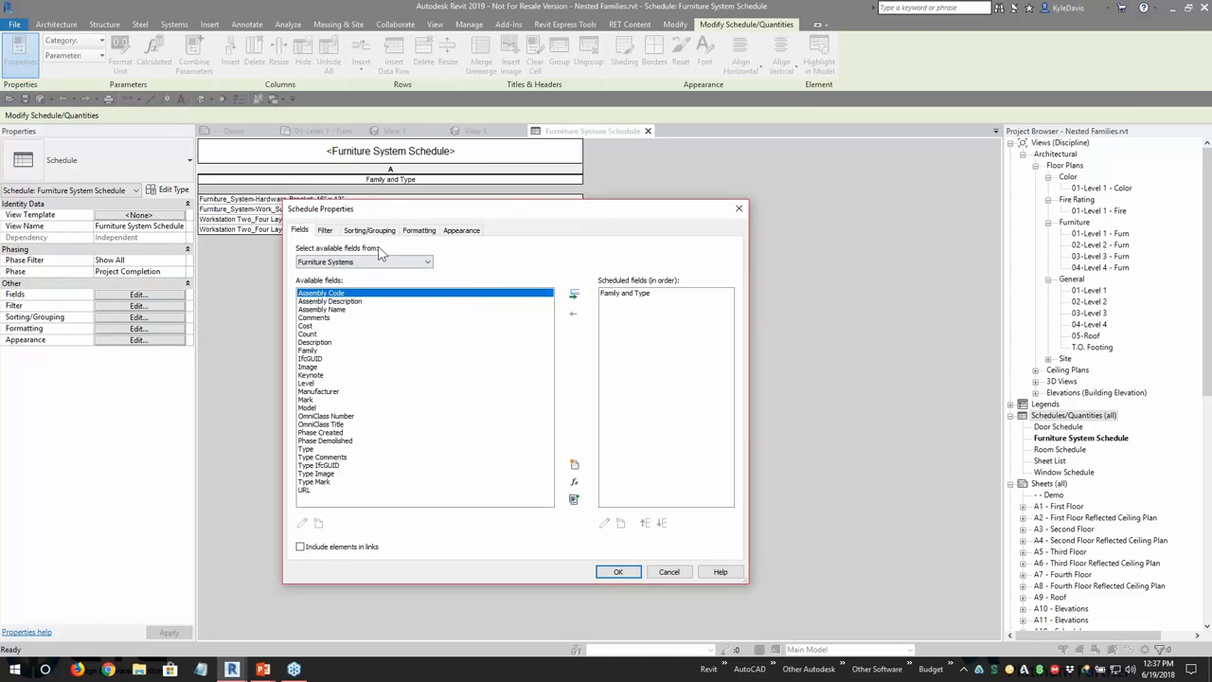
pyautogui.doubleClick(327, 333)
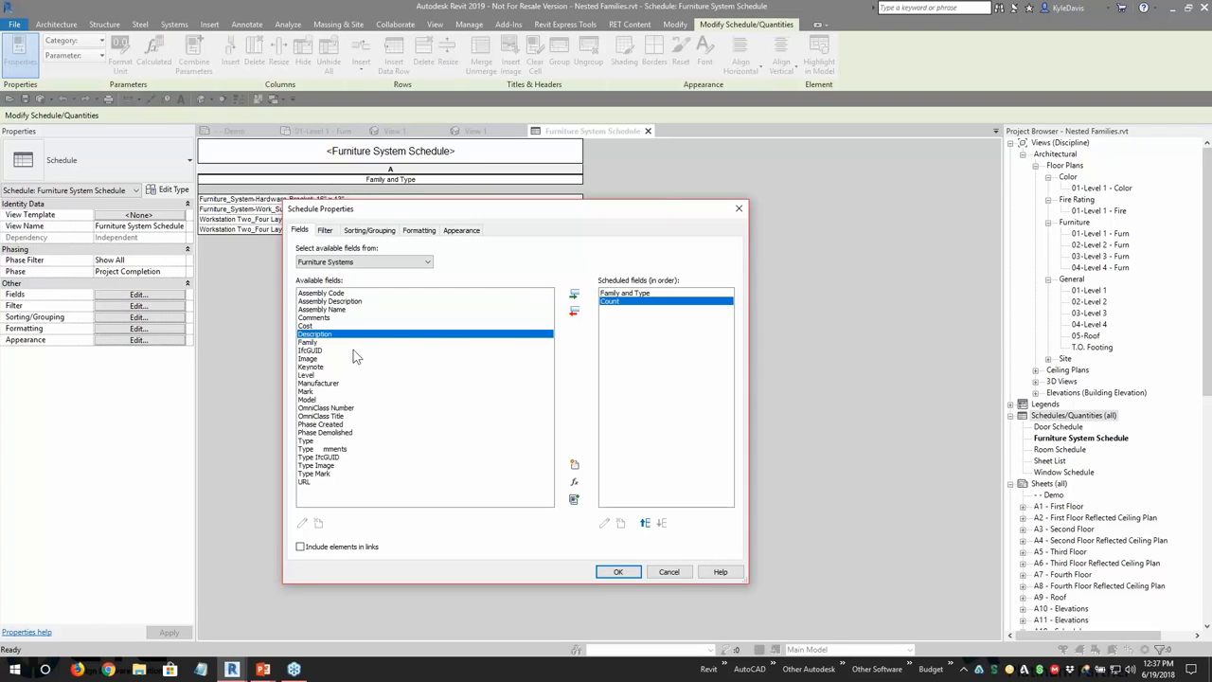
pyautogui.click(618, 571)
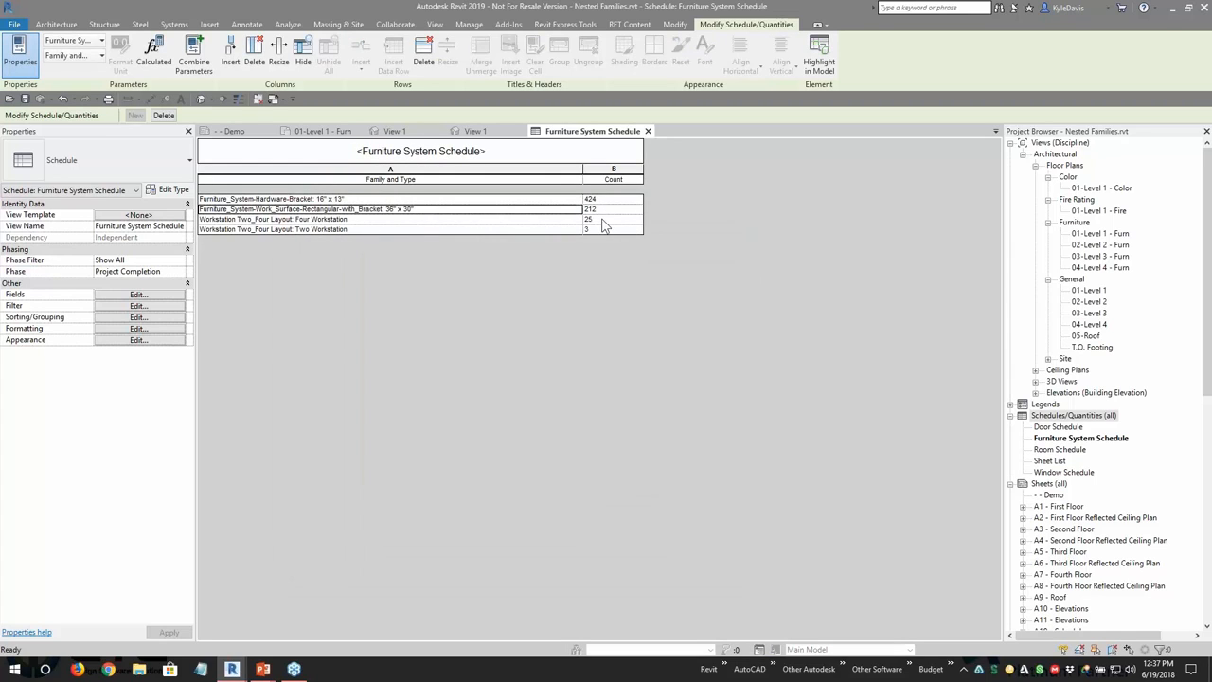
# Step: Examine the scheduled counts of the workstation layouts, the nested work surface and the hardware bracket
pyautogui.click(601, 220)
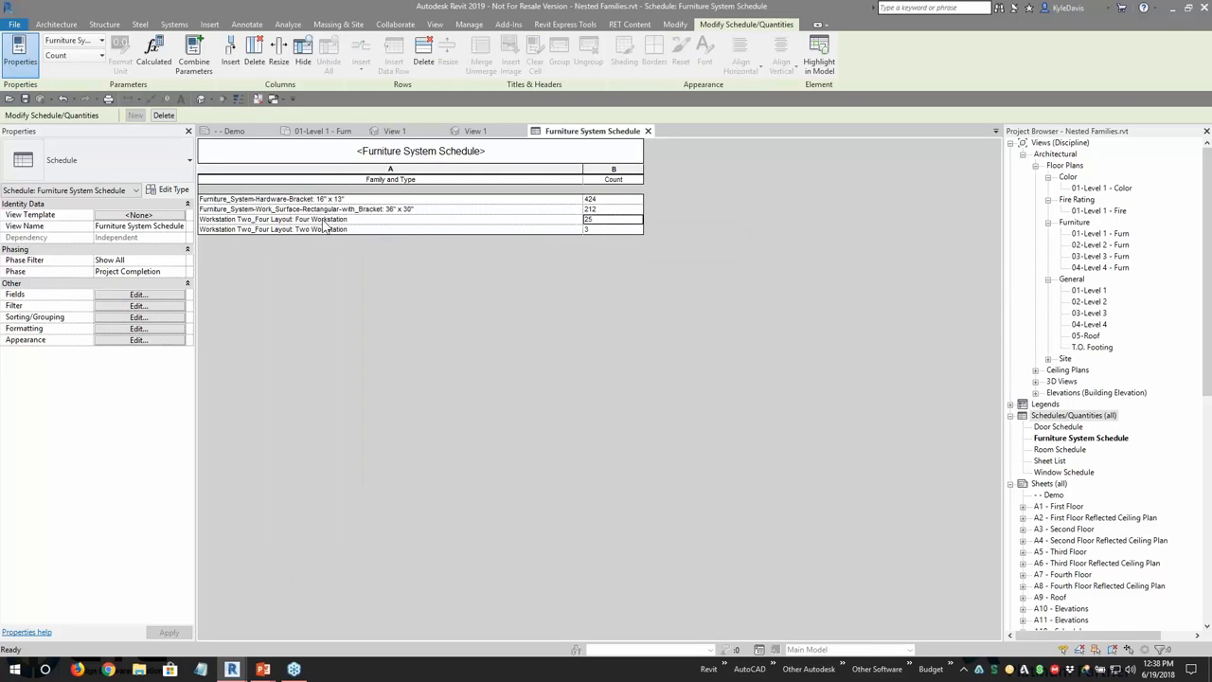
pyautogui.click(593, 231)
pyautogui.click(604, 211)
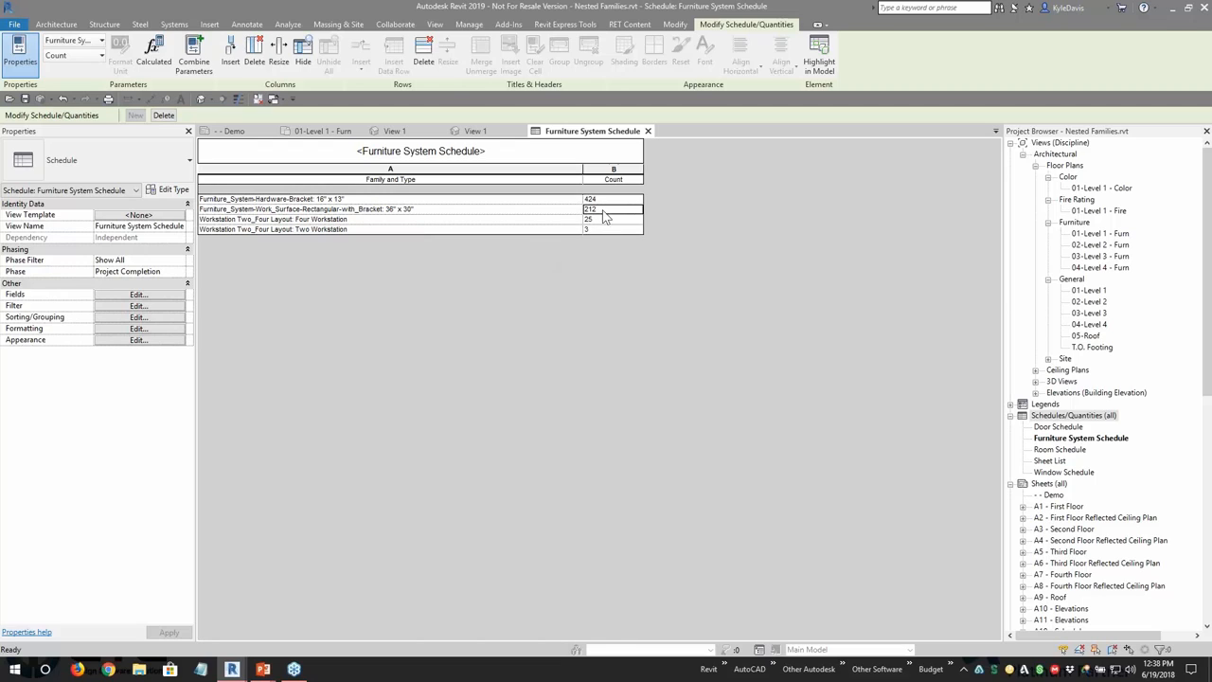
pyautogui.click(339, 211)
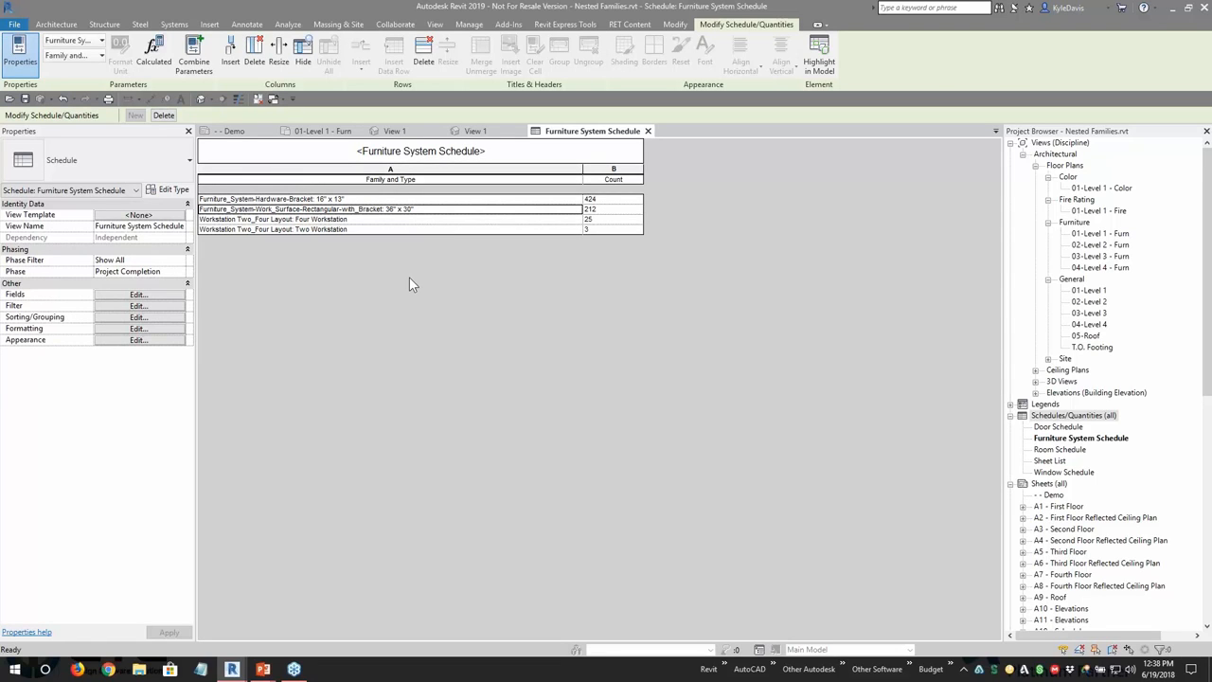
pyautogui.click(292, 200)
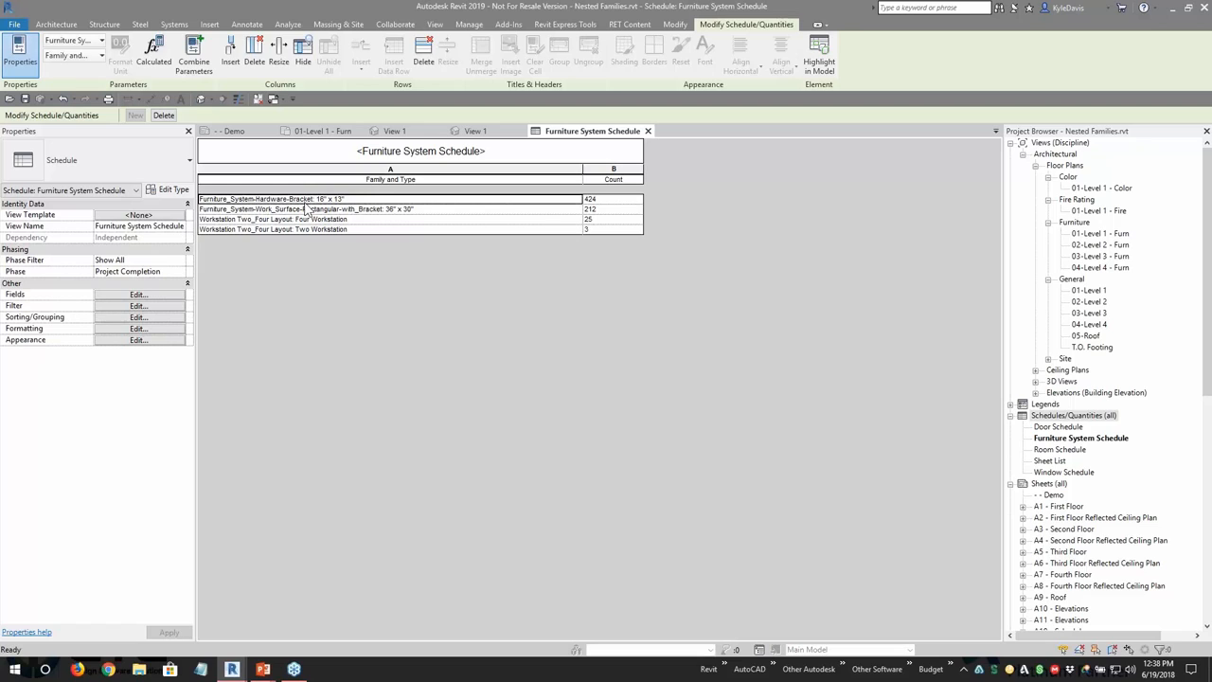
pyautogui.click(605, 200)
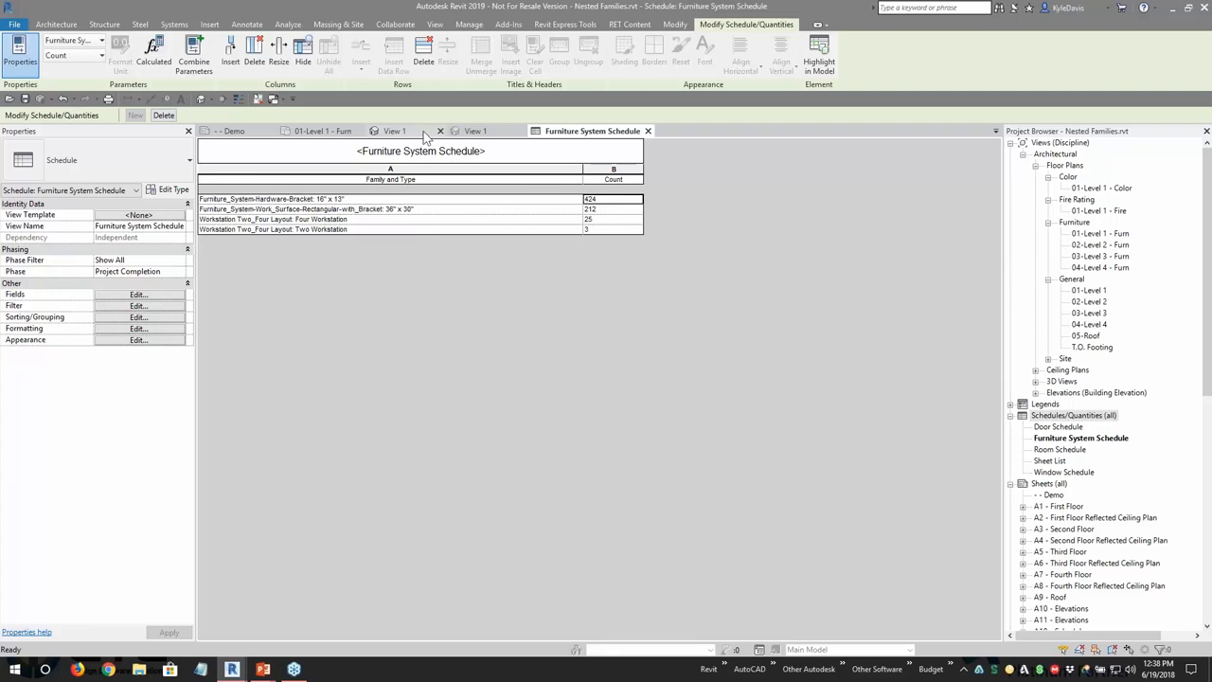
# Step: Open the nested hardware bracket family for editing from the rectangular work surface family
pyautogui.click(472, 130)
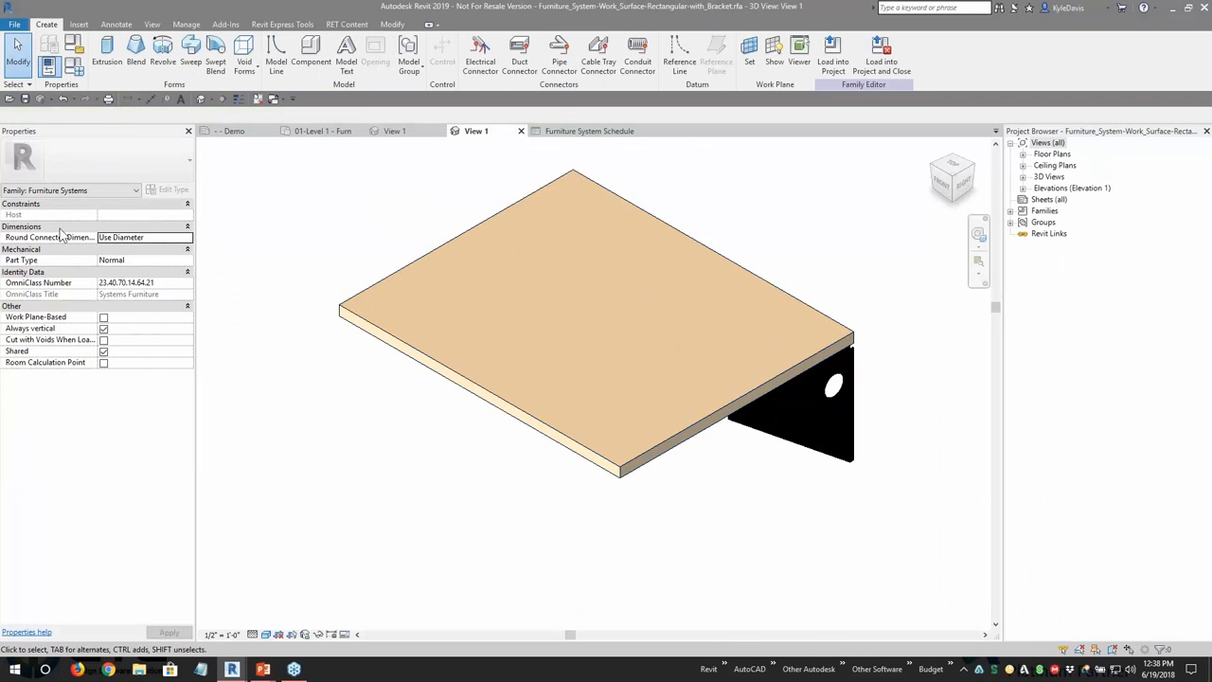
pyautogui.click(823, 456)
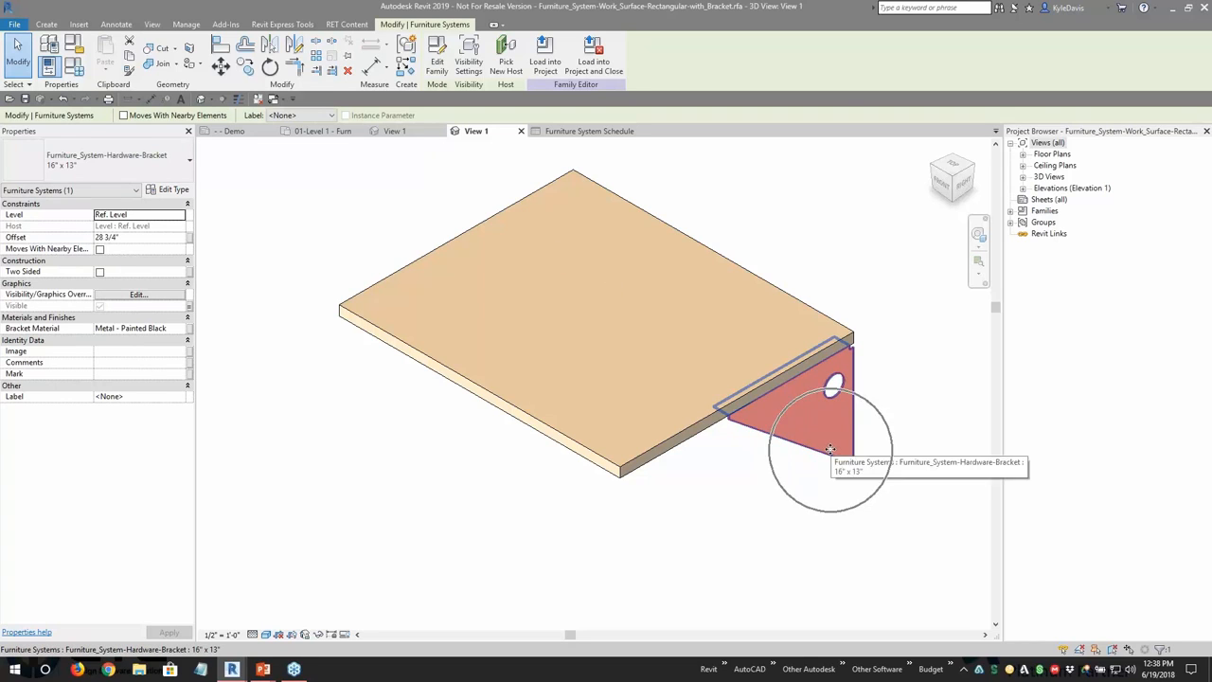
pyautogui.keyDown('shift'); pyautogui.moveTo(852, 407); pyautogui.dragTo(530, 454, button='middle'); pyautogui.keyUp('shift')
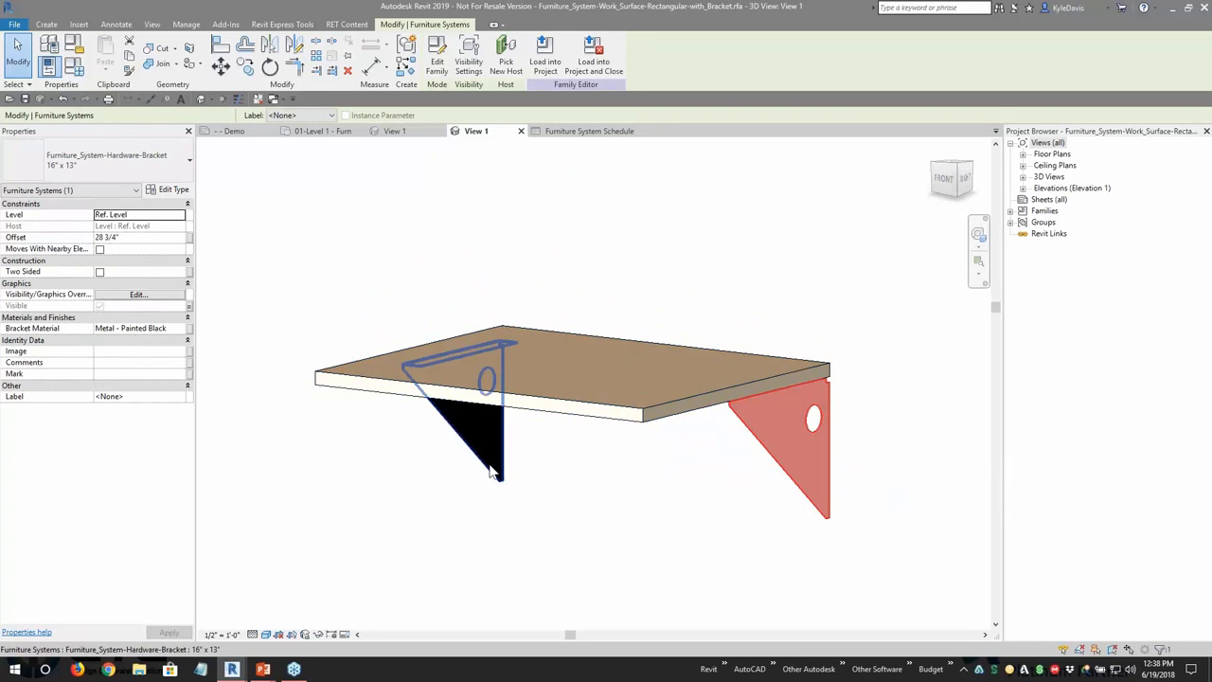
pyautogui.click(490, 465)
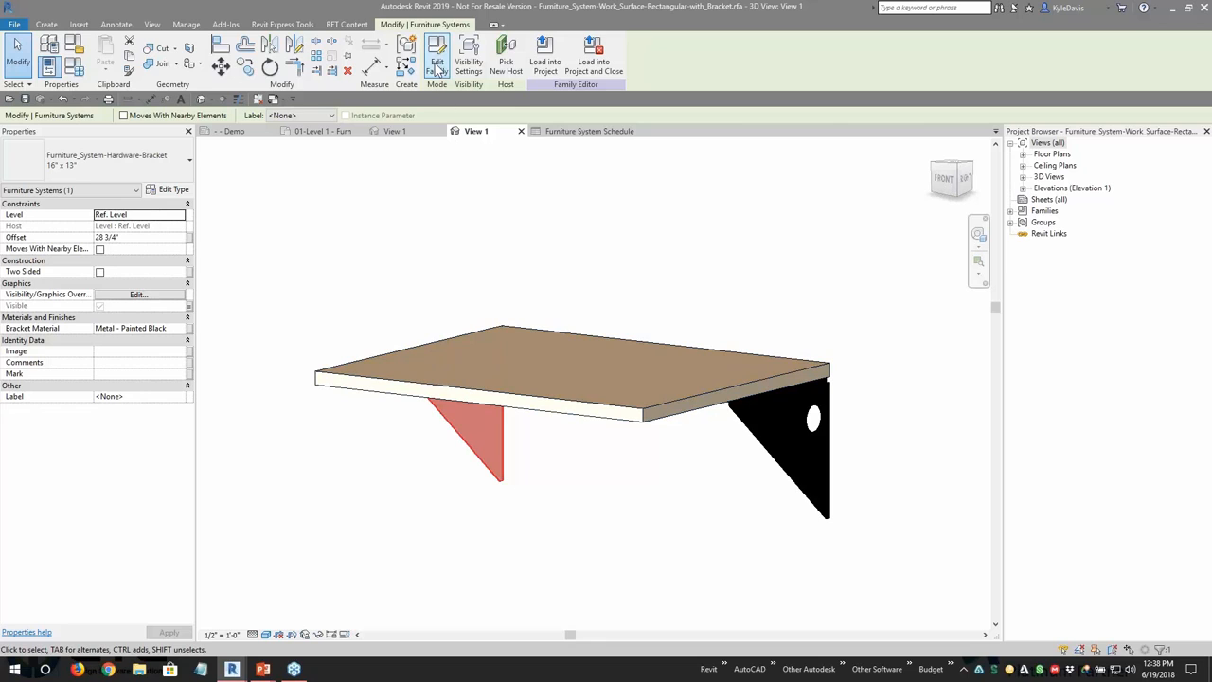
pyautogui.click(437, 72)
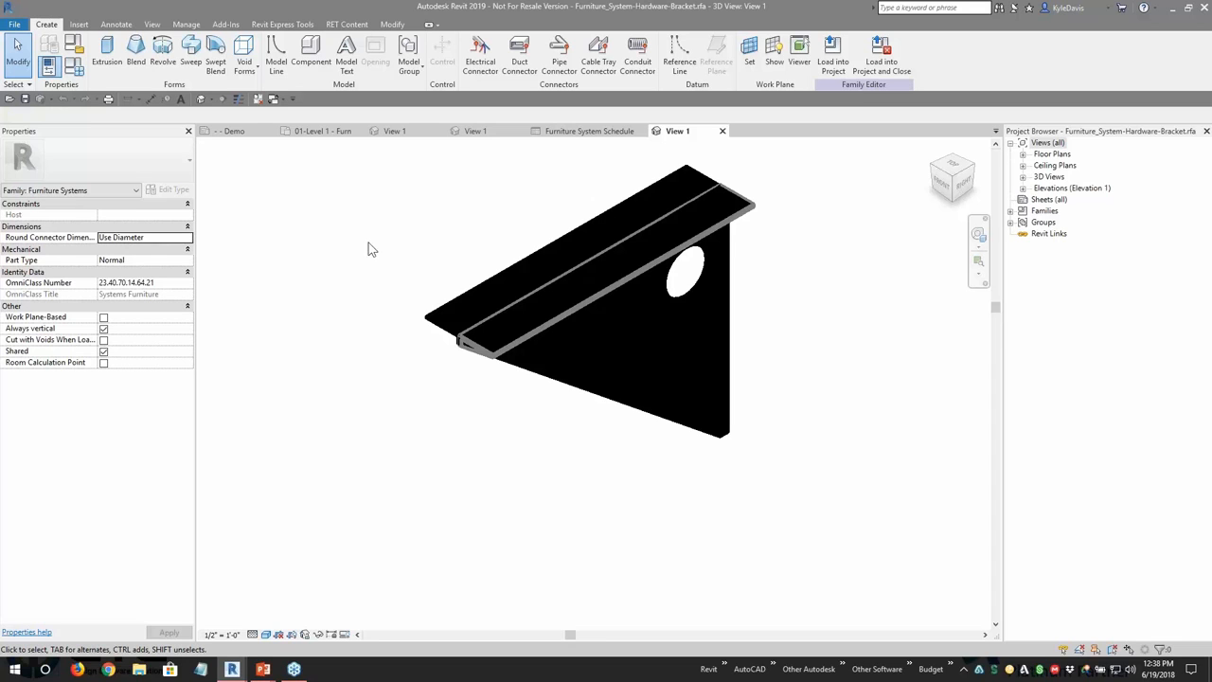
# Step: Check the bracket's row in the furniture system schedule, and turn off Shared in the hardware bracket family
pyautogui.click(591, 133)
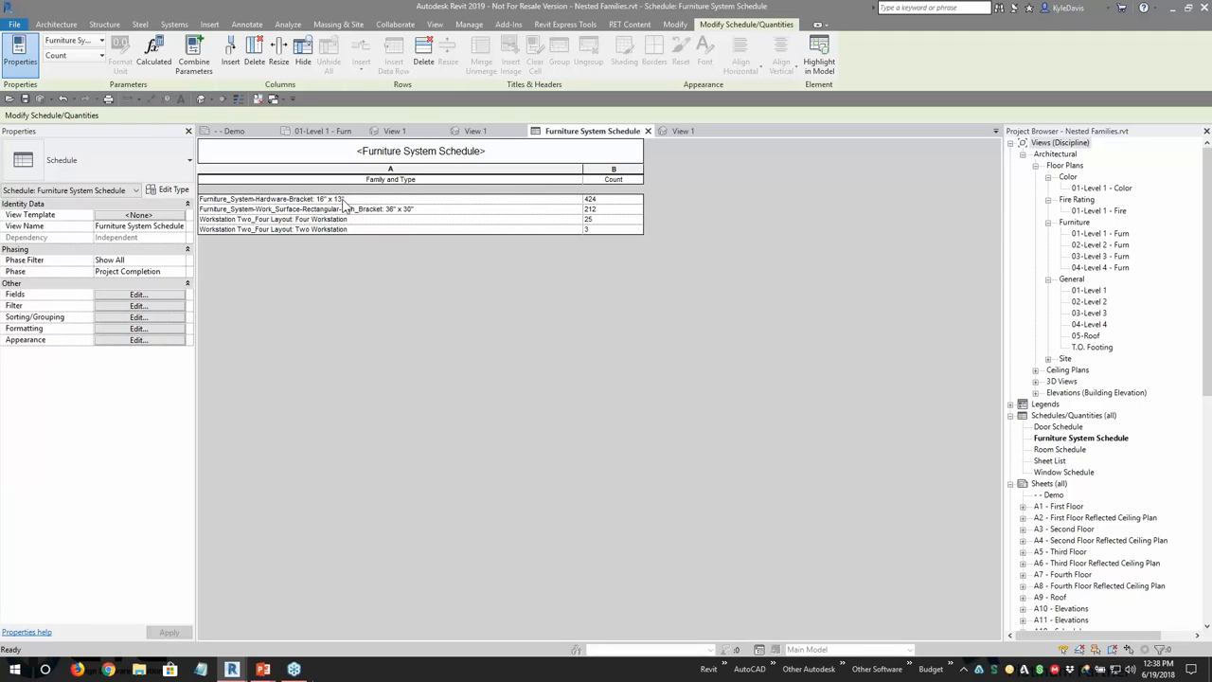
pyautogui.click(687, 133)
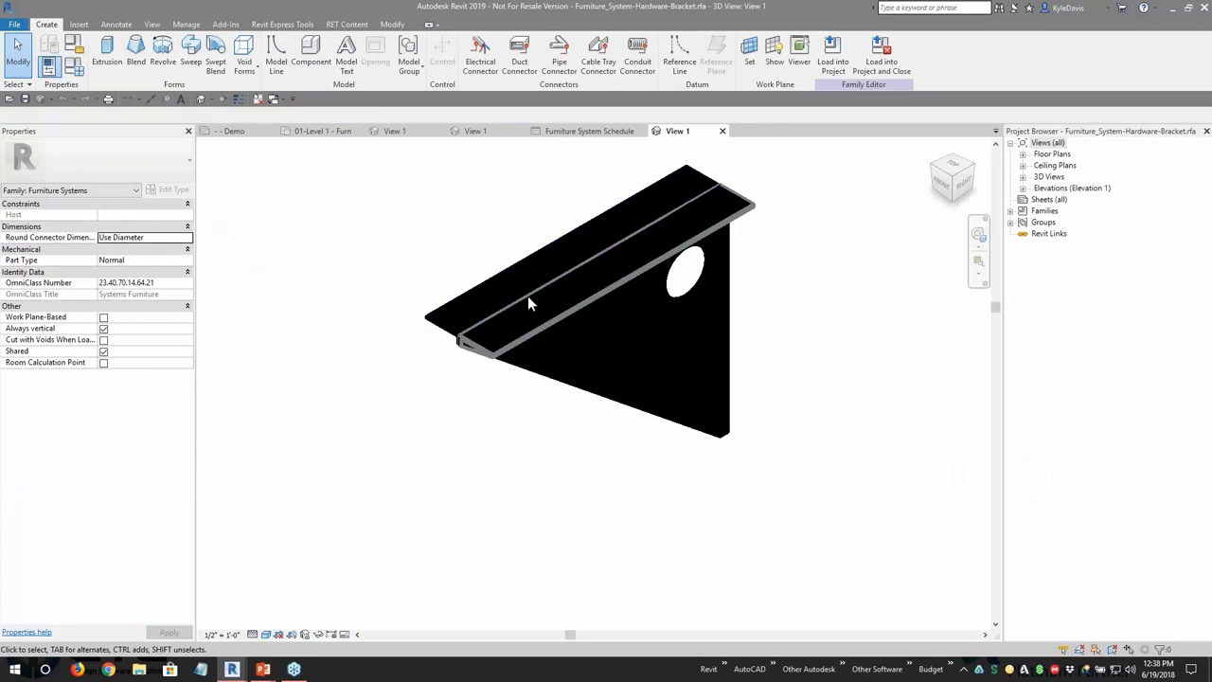
pyautogui.moveTo(528, 301); pyautogui.dragTo(499, 390, button='middle')
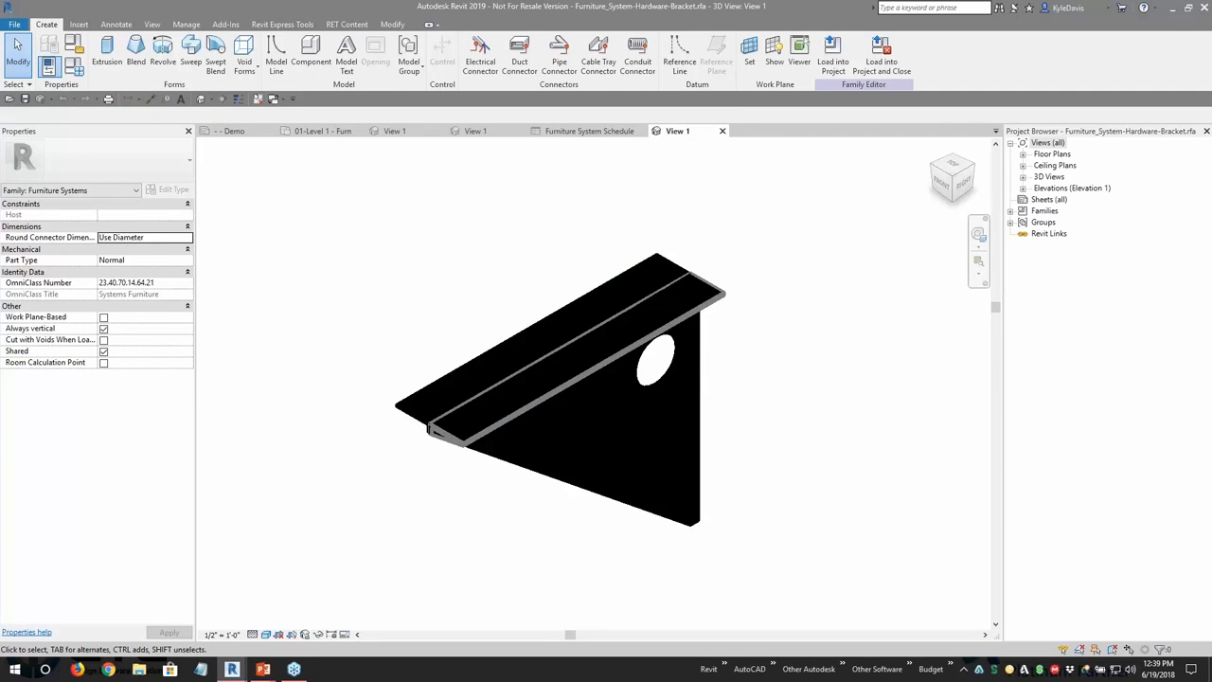
pyautogui.click(104, 352)
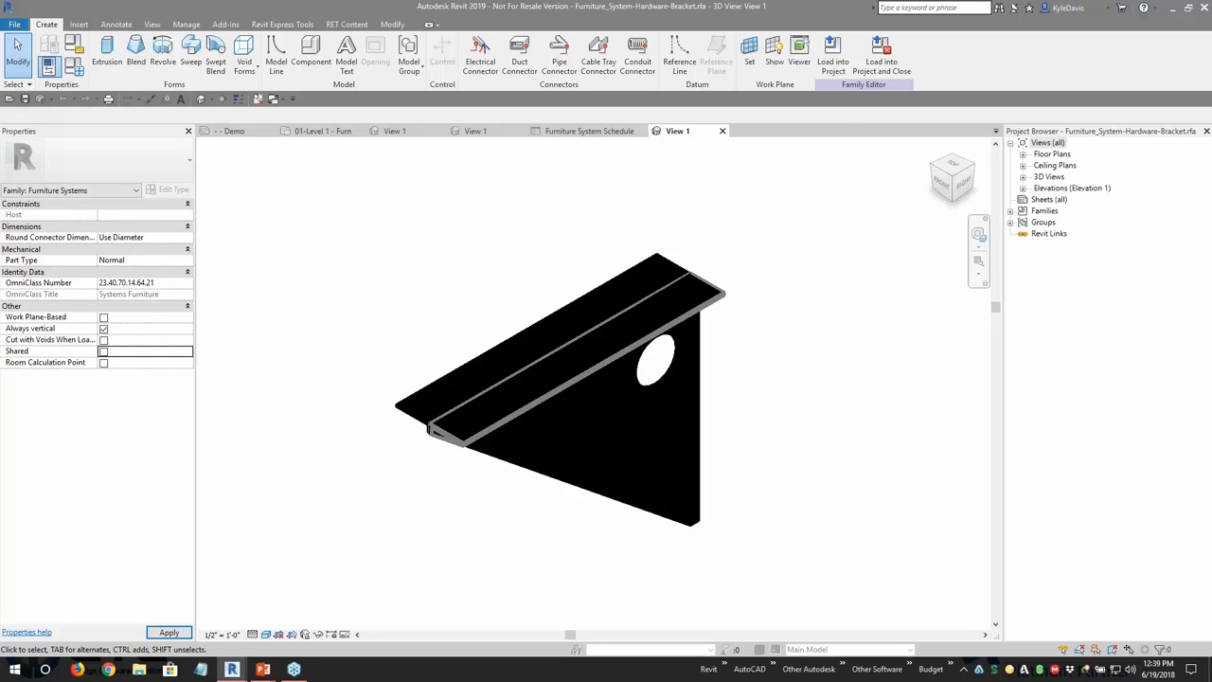
# Step: Try to load the non-shared hardware bracket into only the rectangular work surface family under its existing name
pyautogui.click(832, 53)
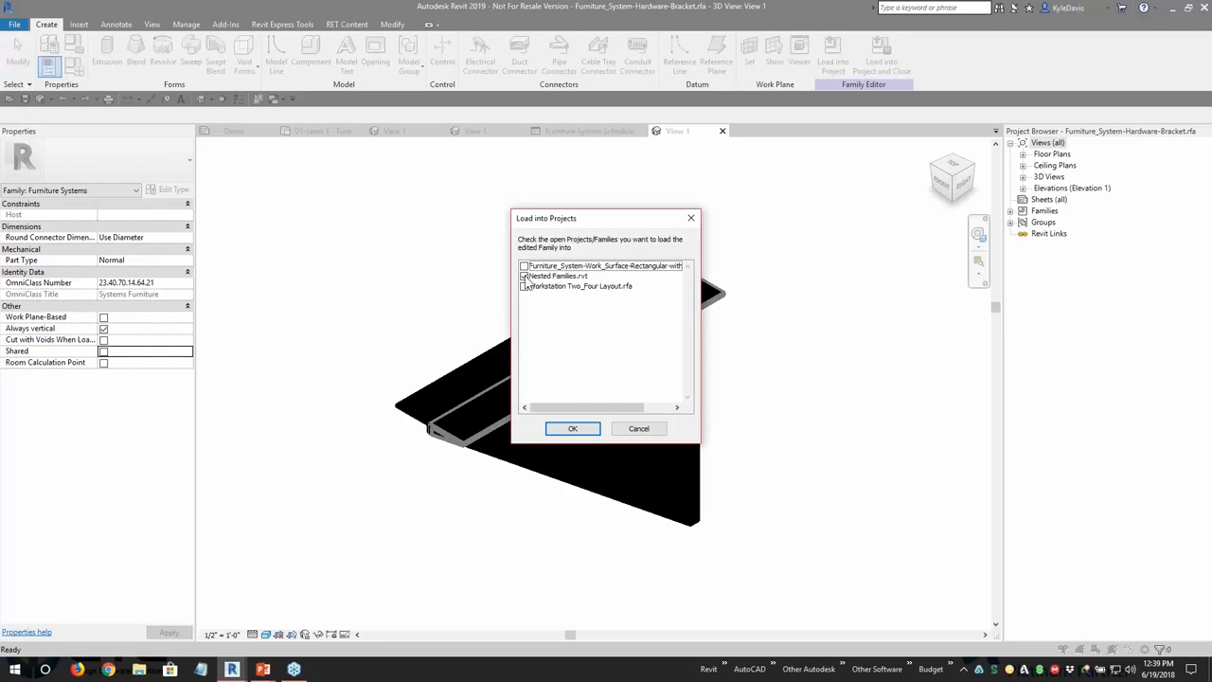
pyautogui.click(525, 276)
pyautogui.click(644, 268)
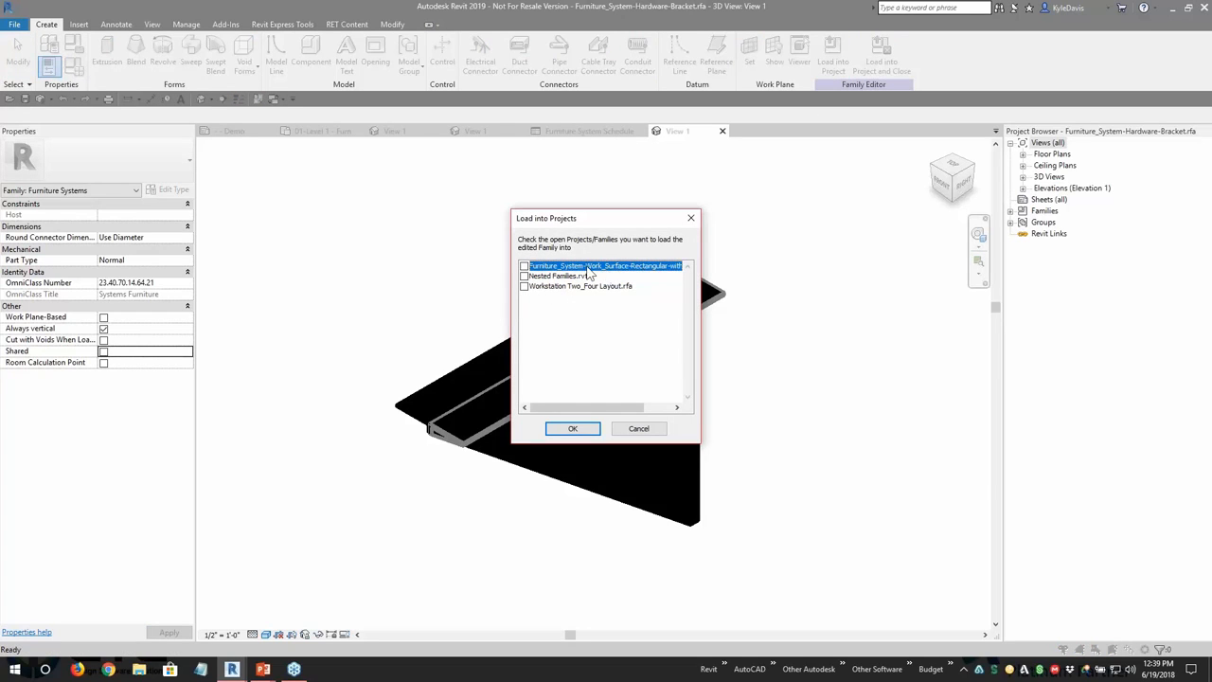
pyautogui.click(524, 266)
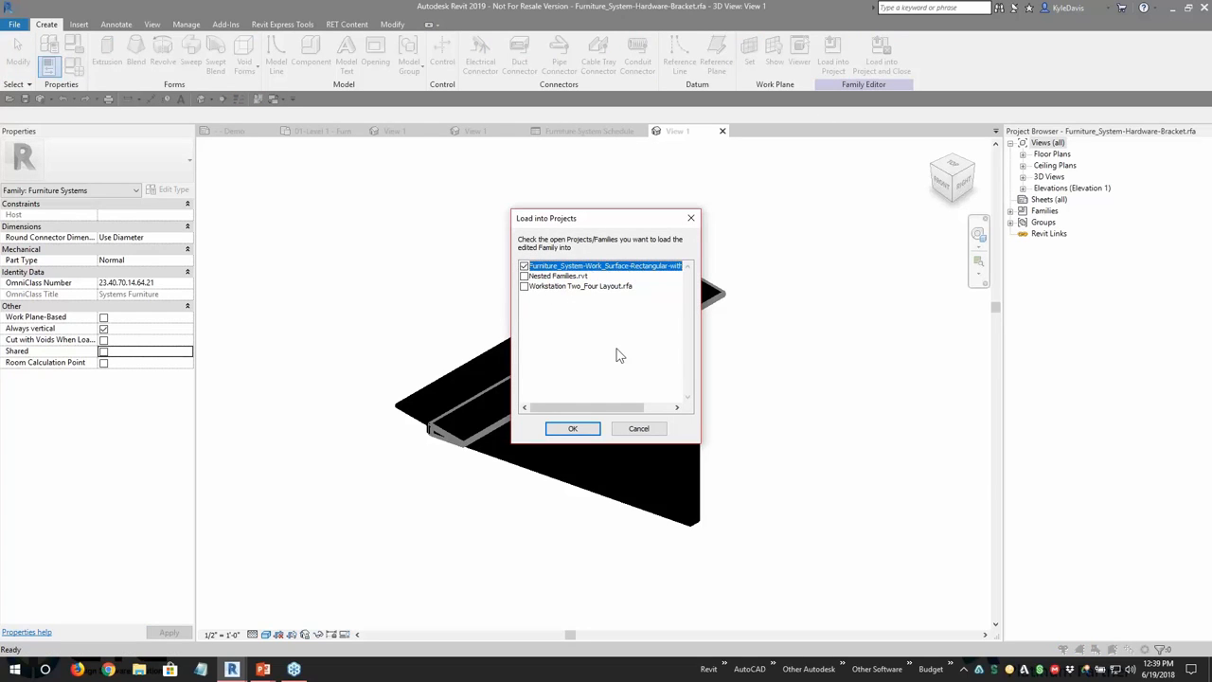
pyautogui.click(573, 429)
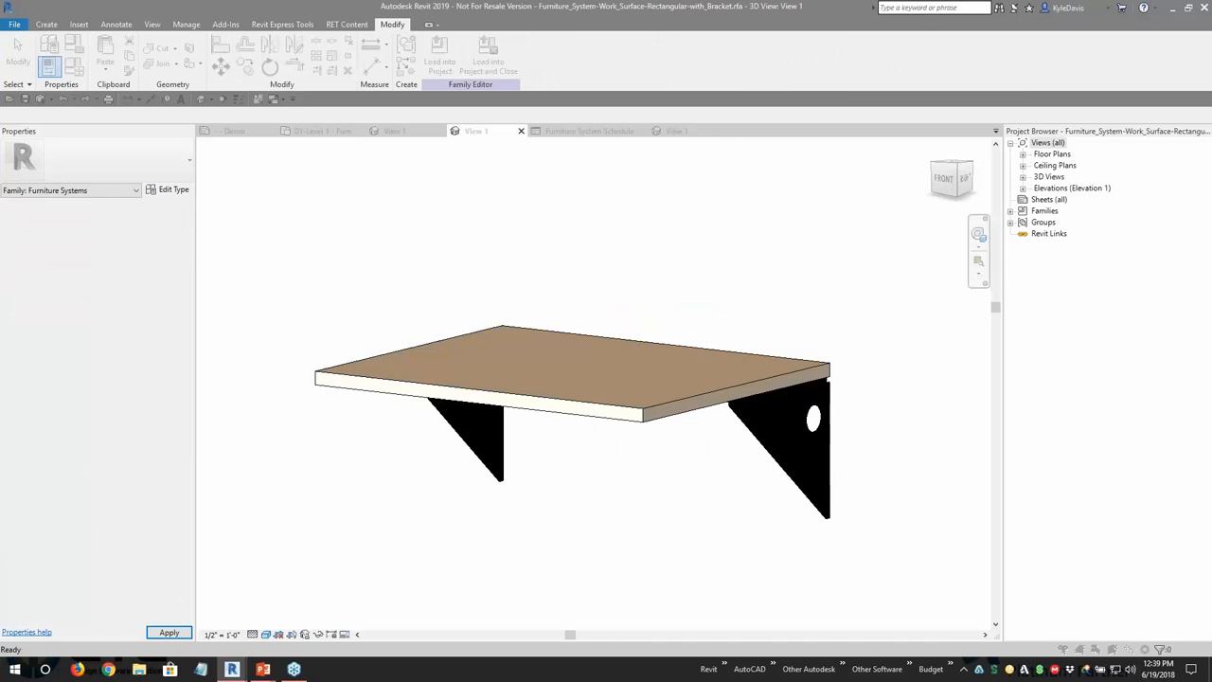
pyautogui.moveTo(598, 258); pyautogui.dragTo(570, 249)
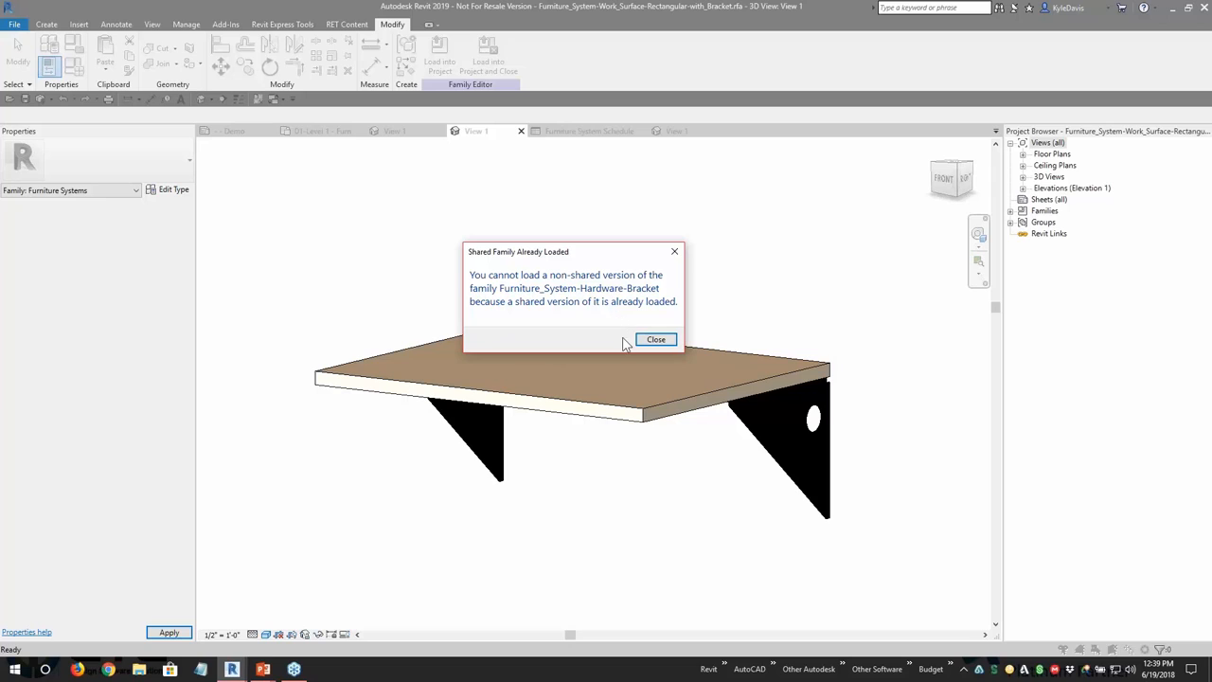
pyautogui.click(672, 343)
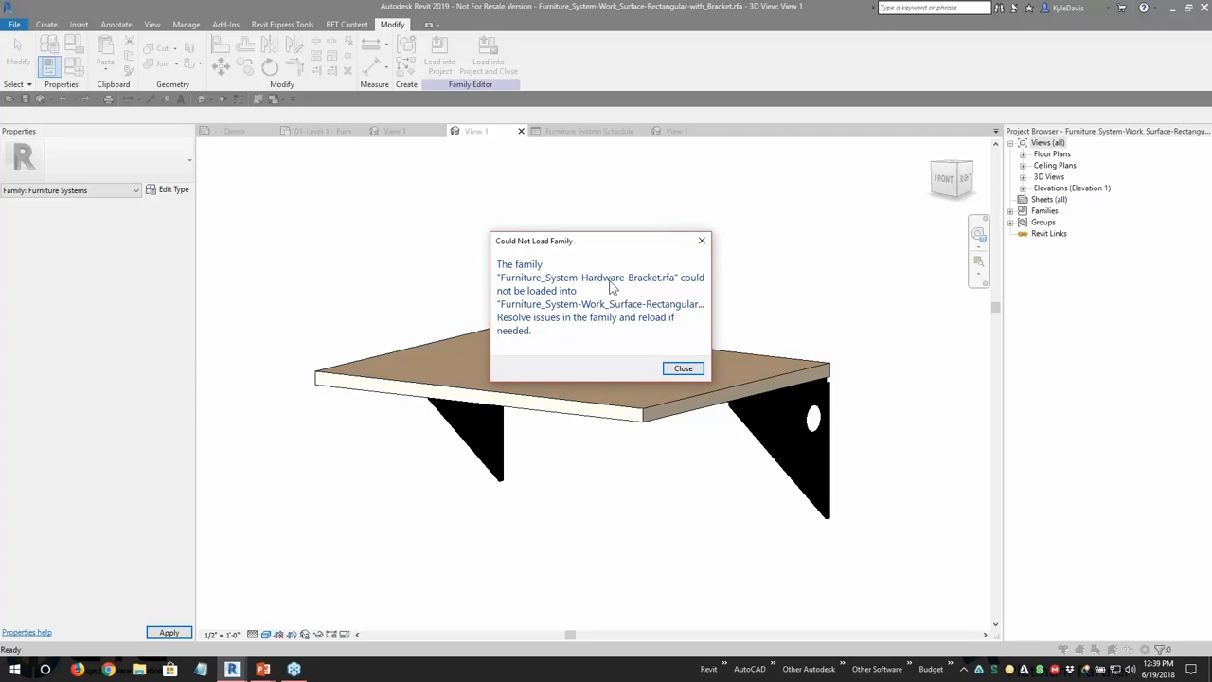
pyautogui.click(689, 371)
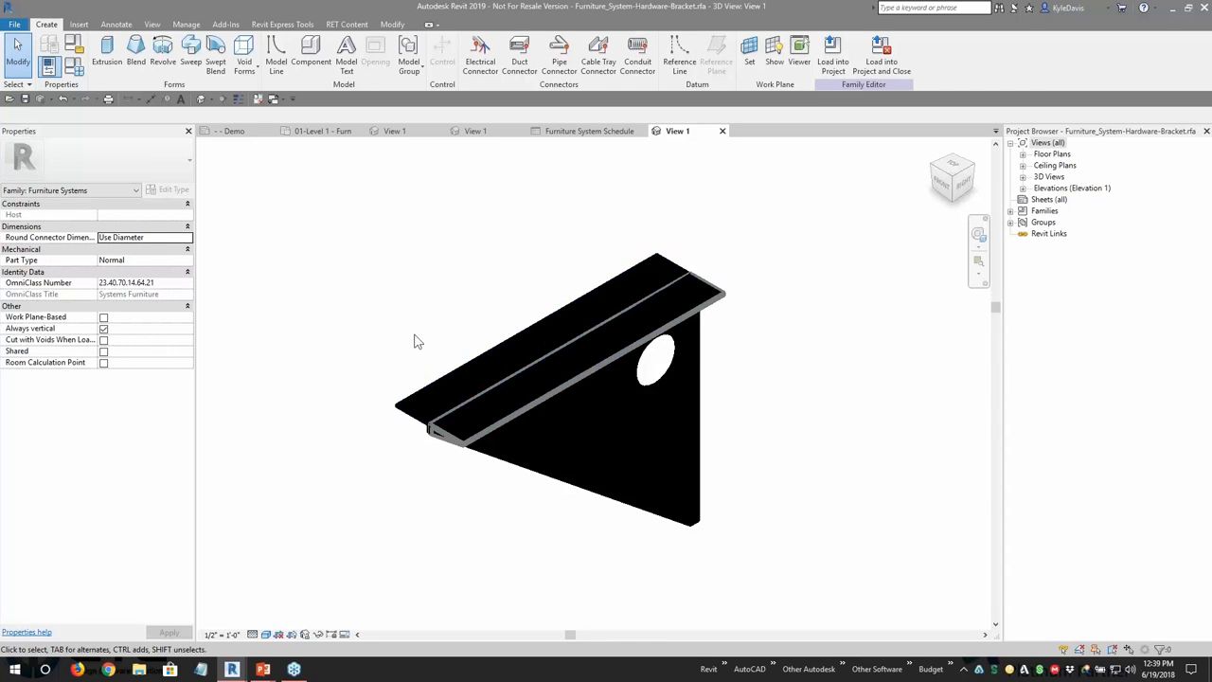
# Step: Save the non-shared bracket as a new family file named Furniture_System-Hardware-Bracket-NS.rfa
pyautogui.click(14, 24)
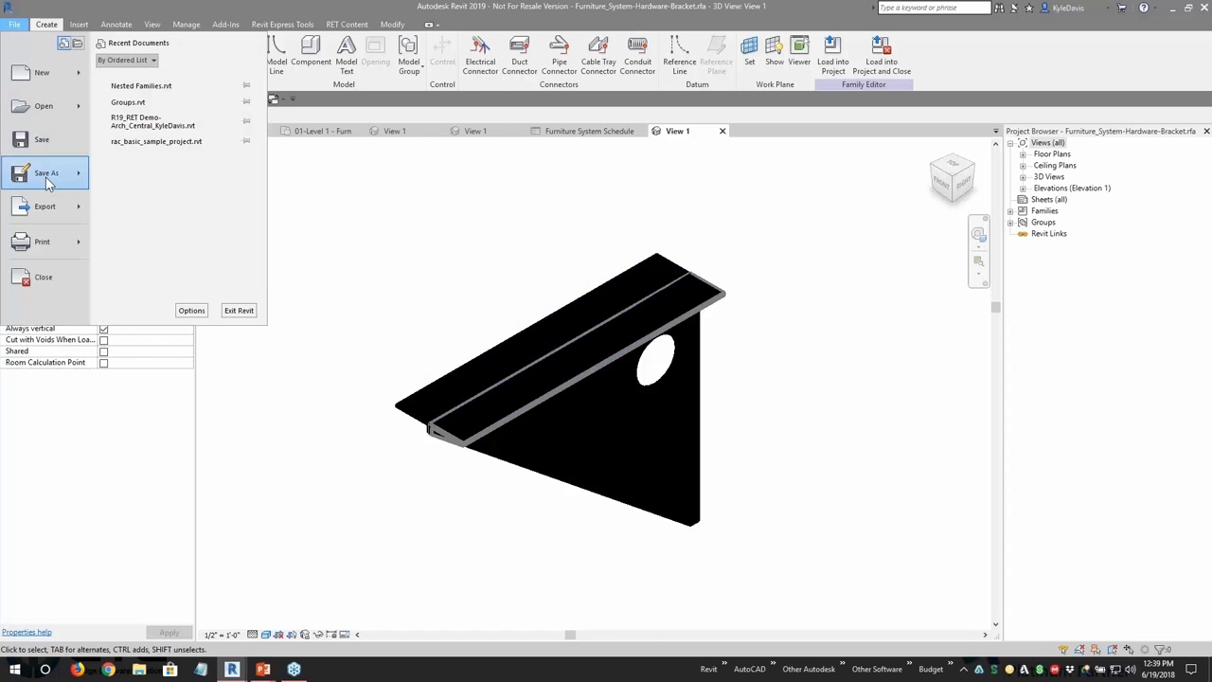
pyautogui.moveTo(46, 173)
pyautogui.click(140, 130)
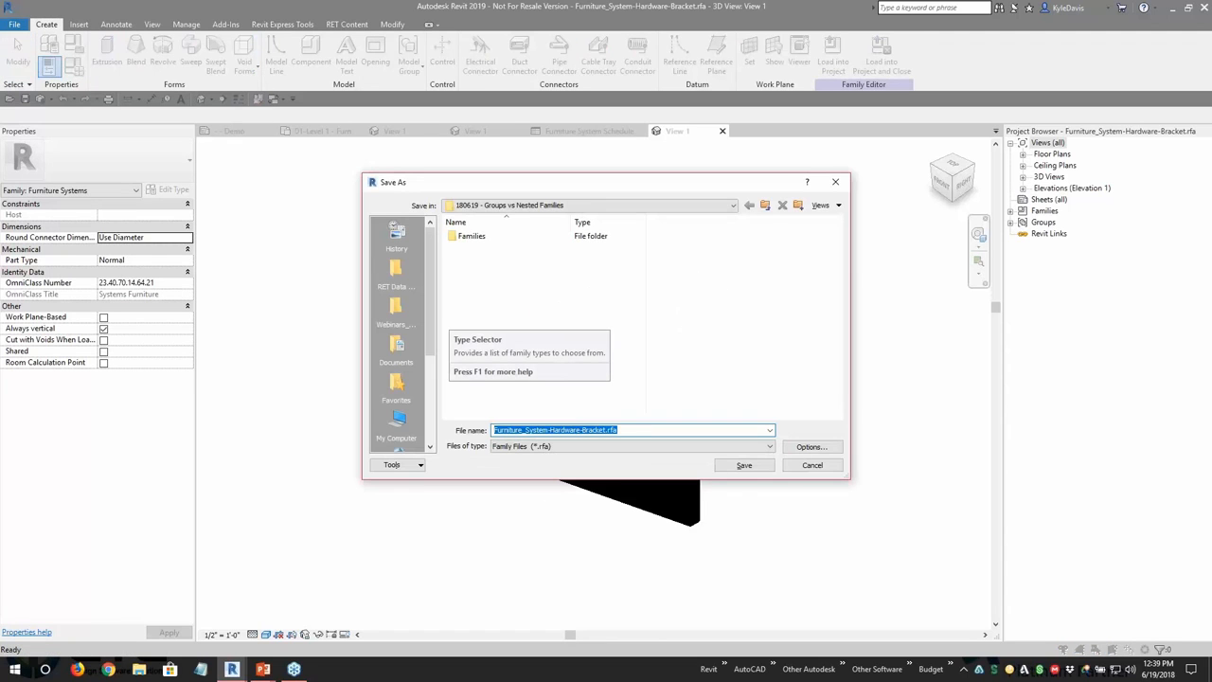
pyautogui.click(611, 430)
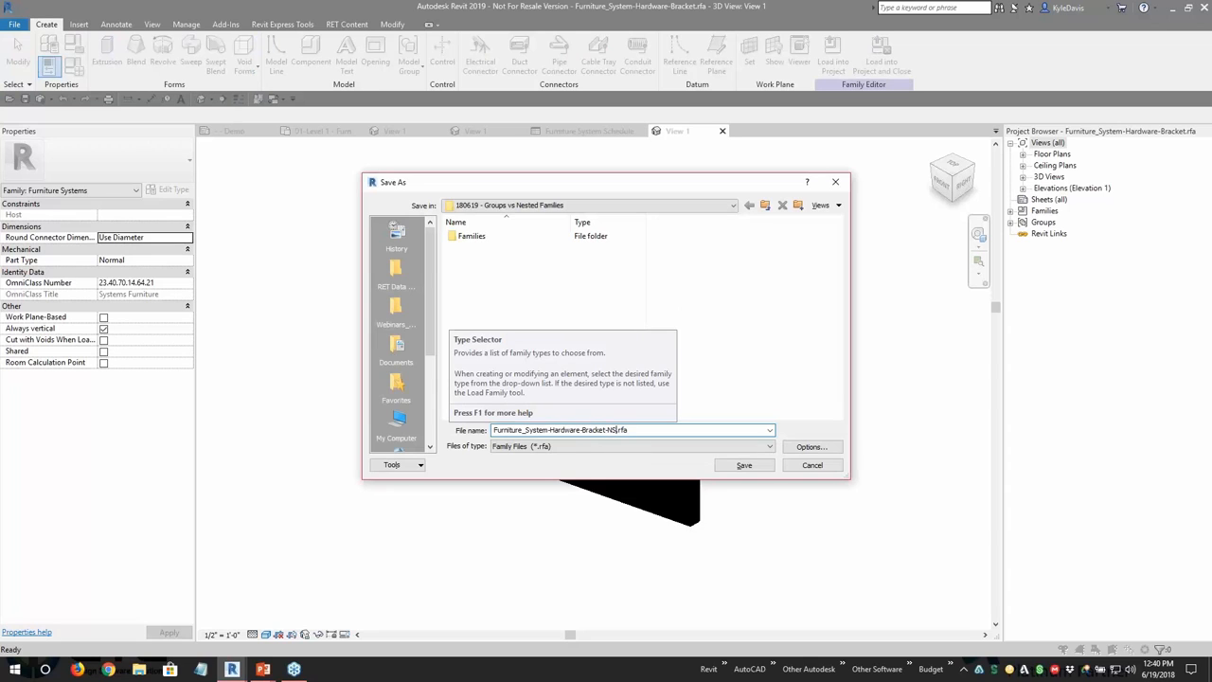
pyautogui.write('-NS')
pyautogui.click(744, 465)
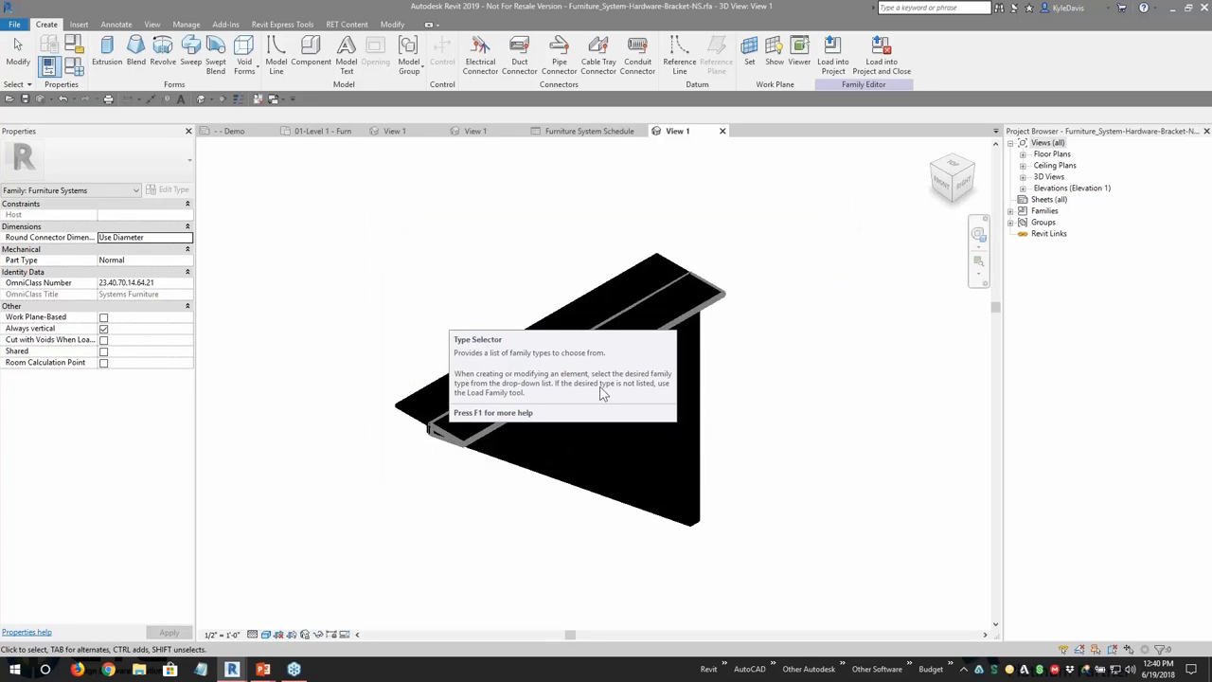
# Step: Load the Furniture_System-Hardware-Bracket-NS family into the rectangular work surface family
pyautogui.click(832, 52)
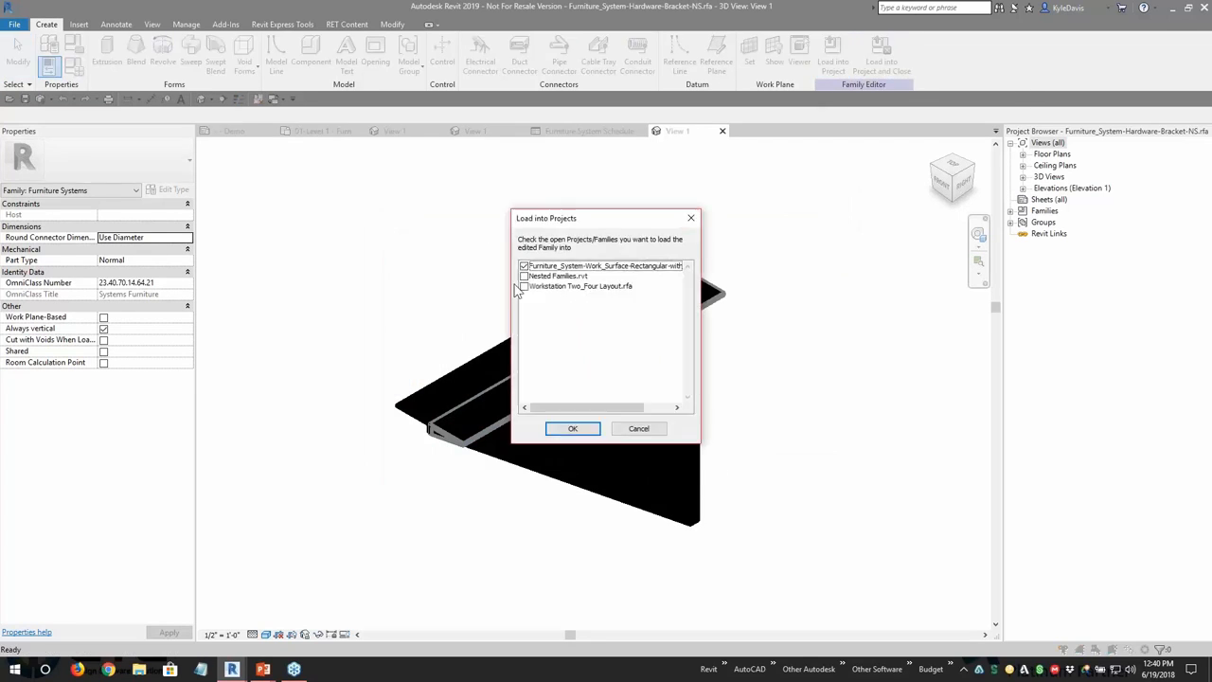
pyautogui.click(587, 431)
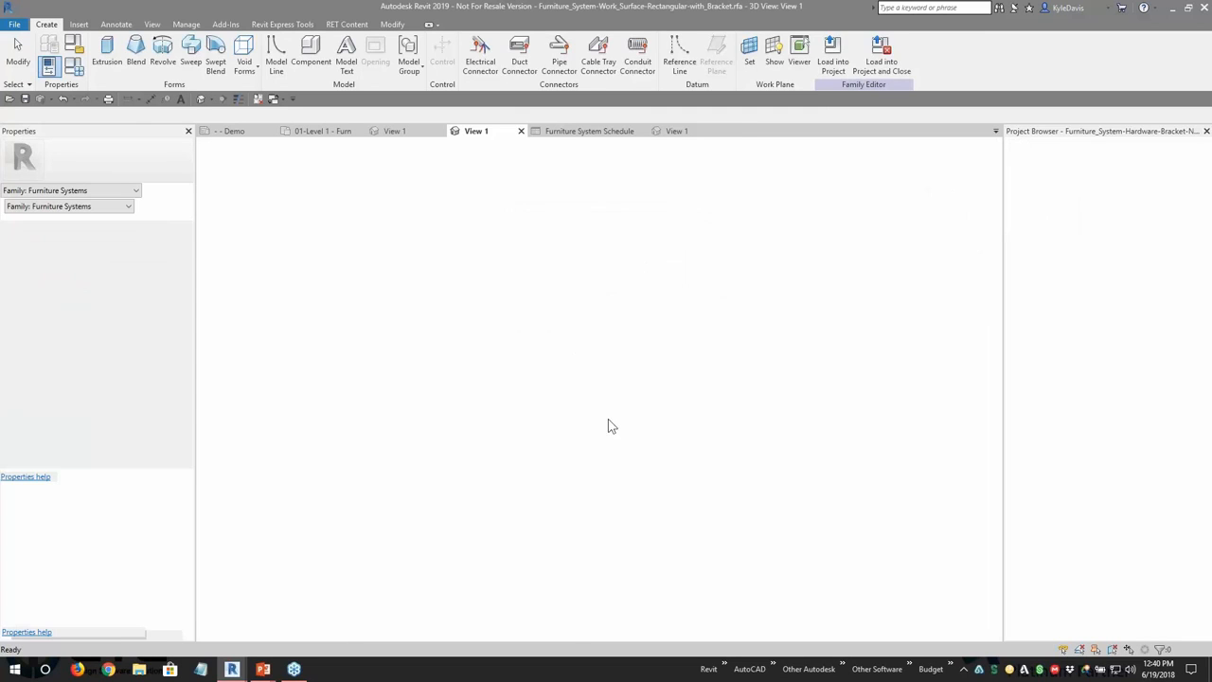
pyautogui.click(756, 444)
pyautogui.press('Escape')
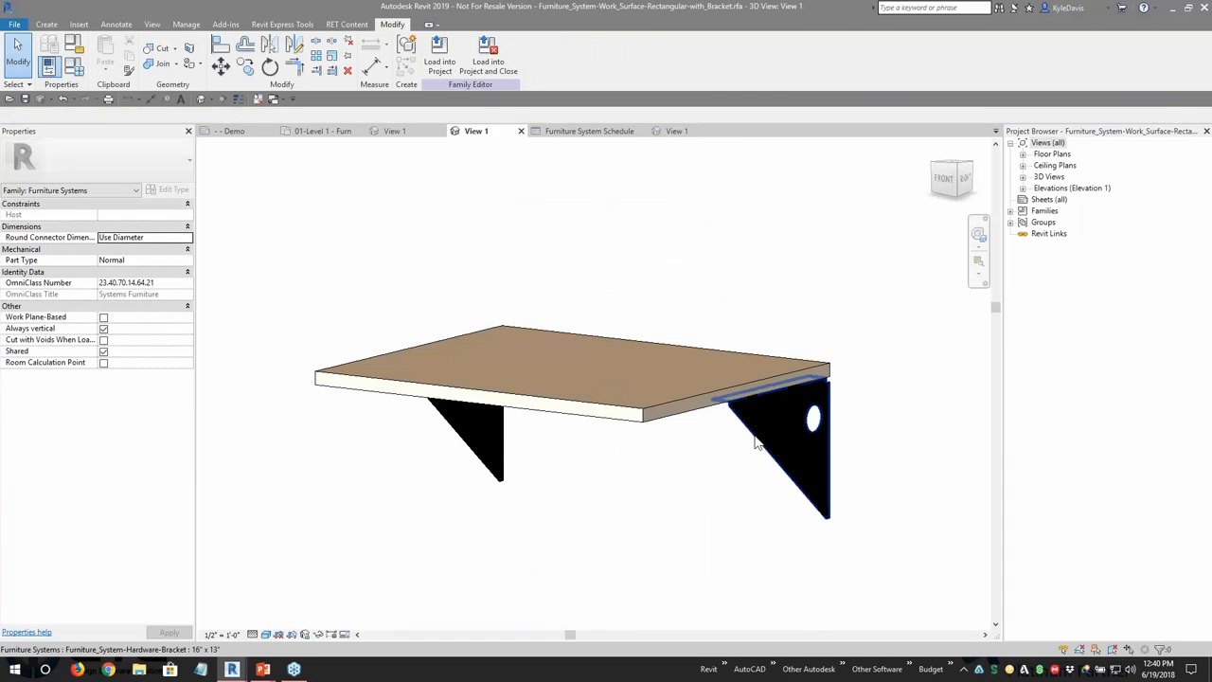
# Step: Swap the work surface's bracket to the 16" x 13" type of Furniture_System-Hardware-Bracket-NS and check the type on both brackets
pyautogui.click(758, 443)
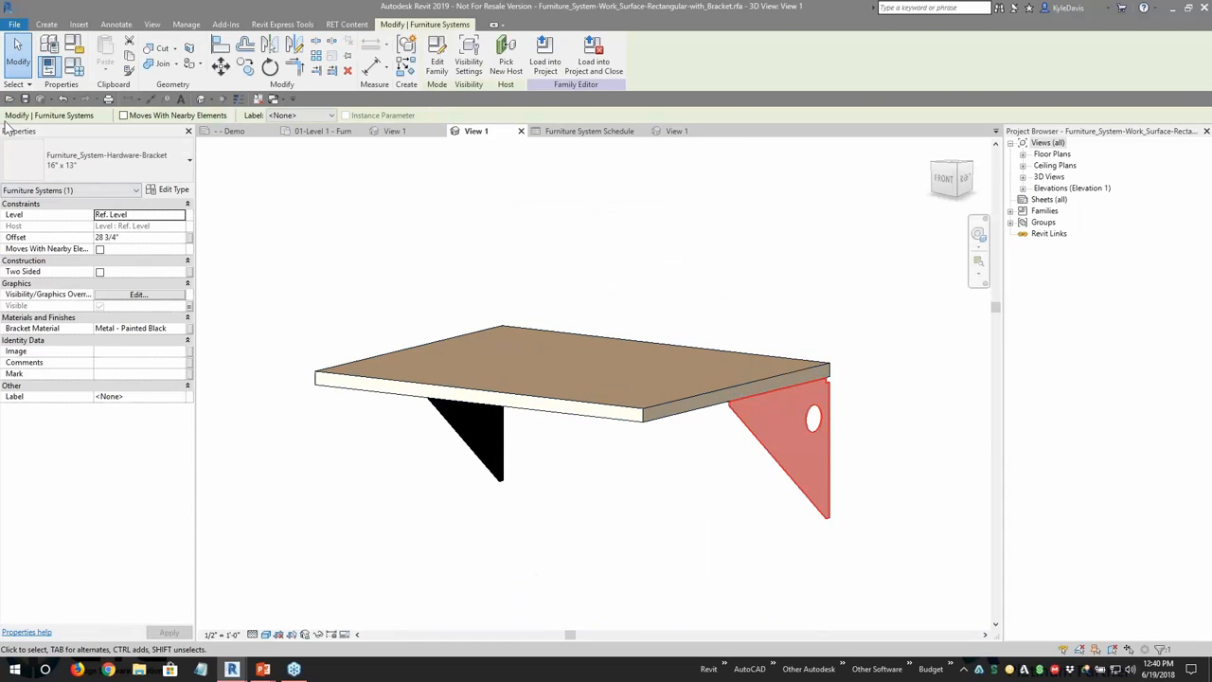
pyautogui.click(104, 163)
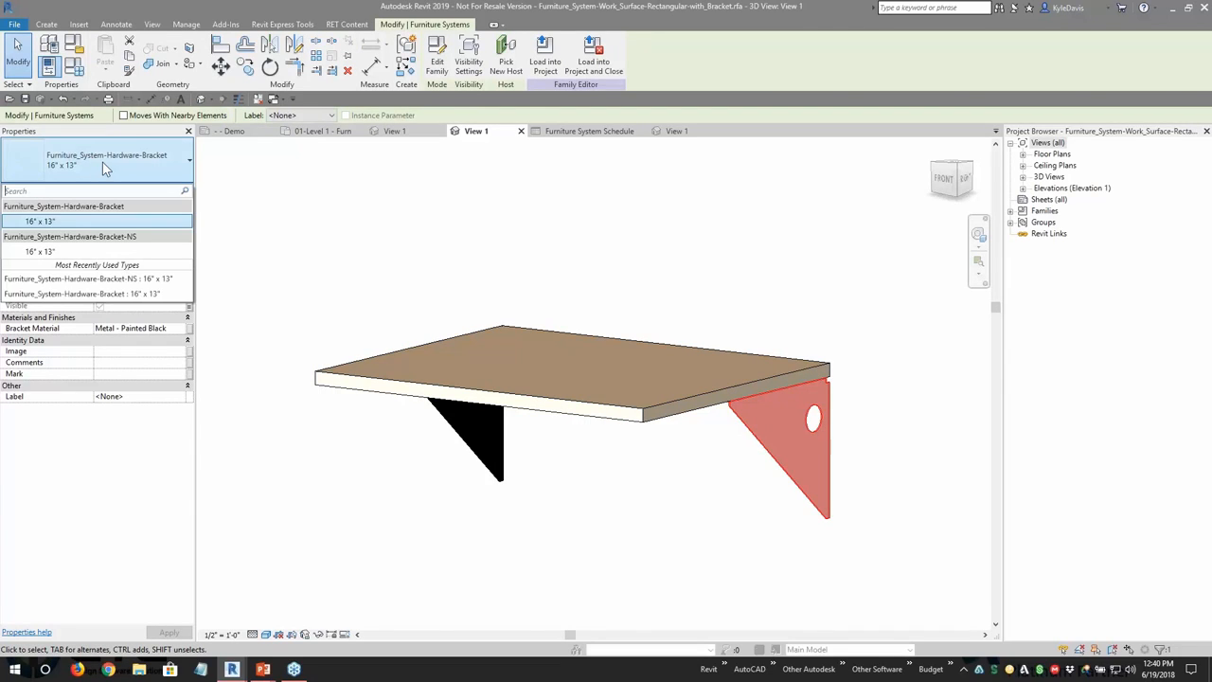
pyautogui.click(55, 254)
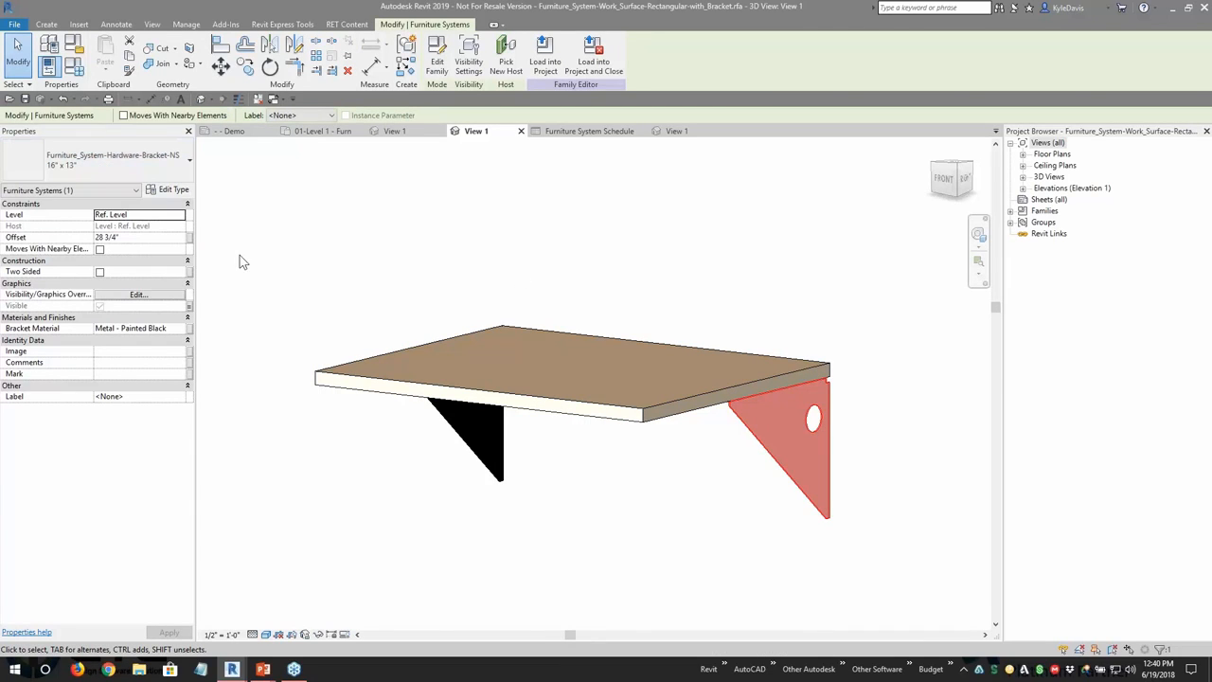
pyautogui.click(458, 438)
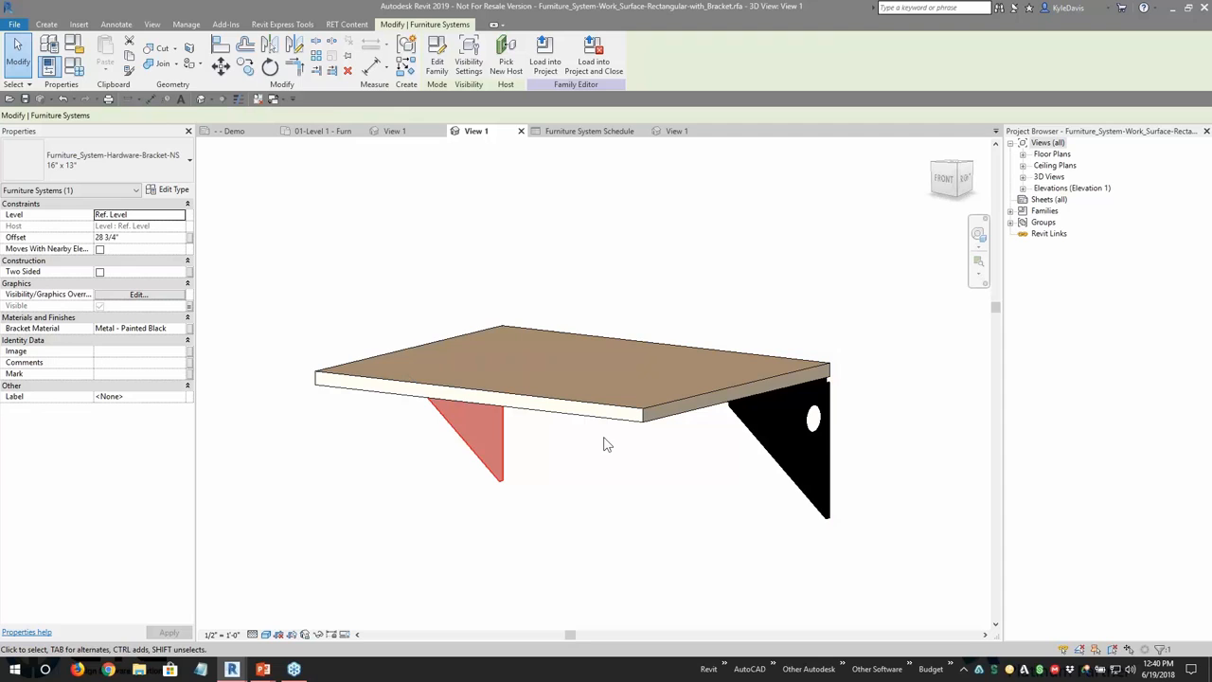
pyautogui.click(763, 443)
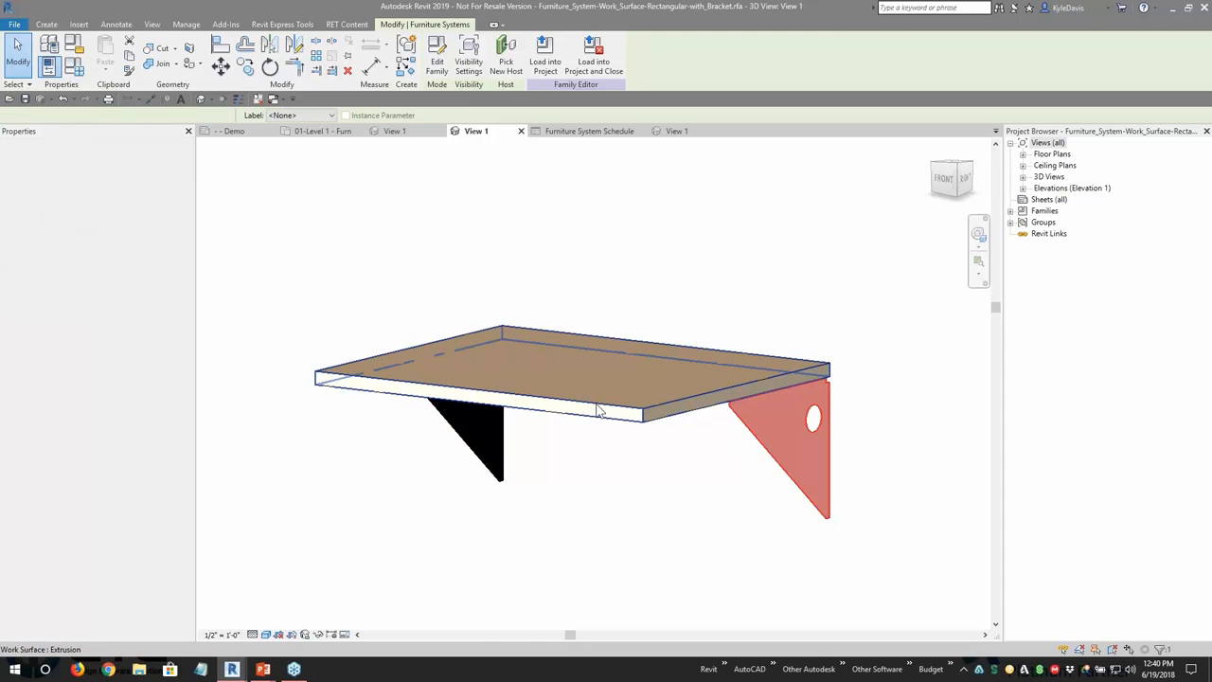
pyautogui.click(441, 271)
# Step: Load the work surface family into Workstation Two_Four Layout.rfa, overwriting the existing version
pyautogui.click(440, 56)
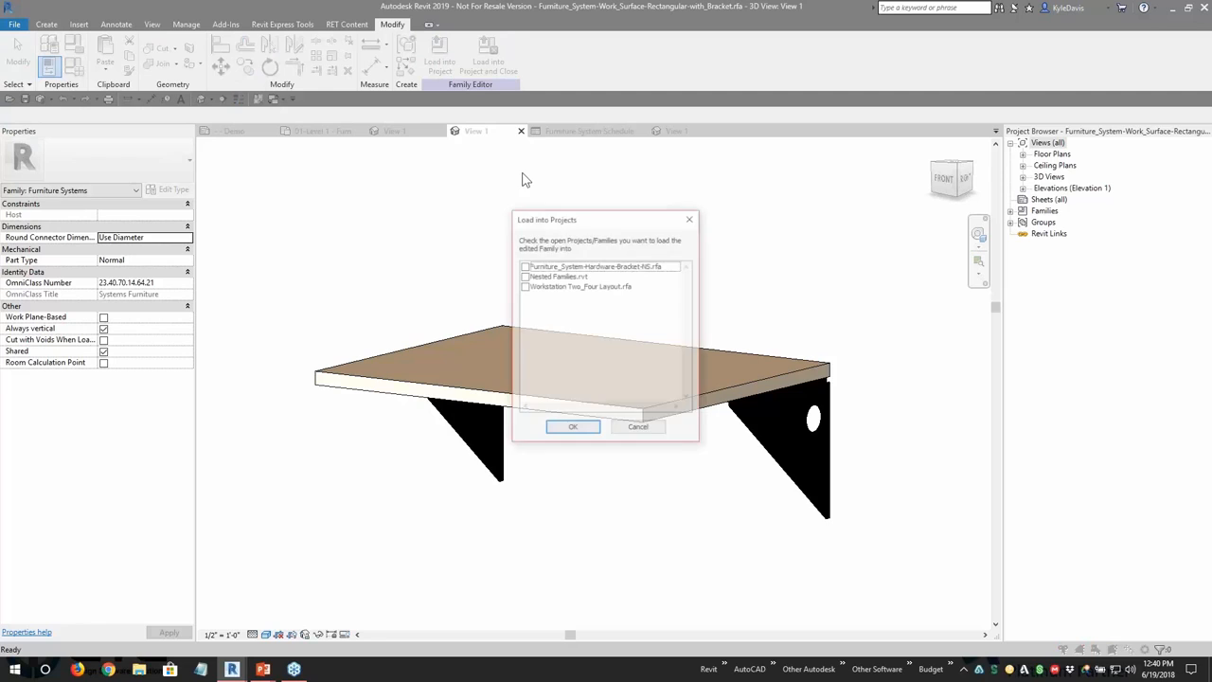
pyautogui.click(525, 286)
pyautogui.click(573, 428)
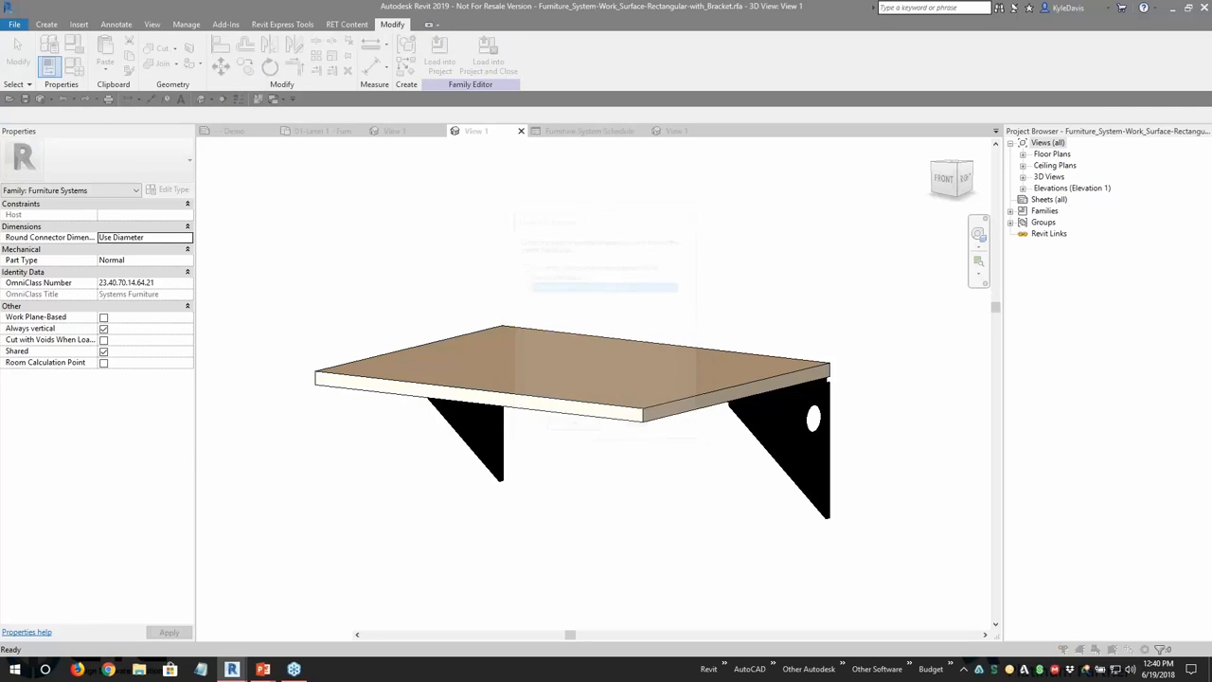
pyautogui.click(582, 309)
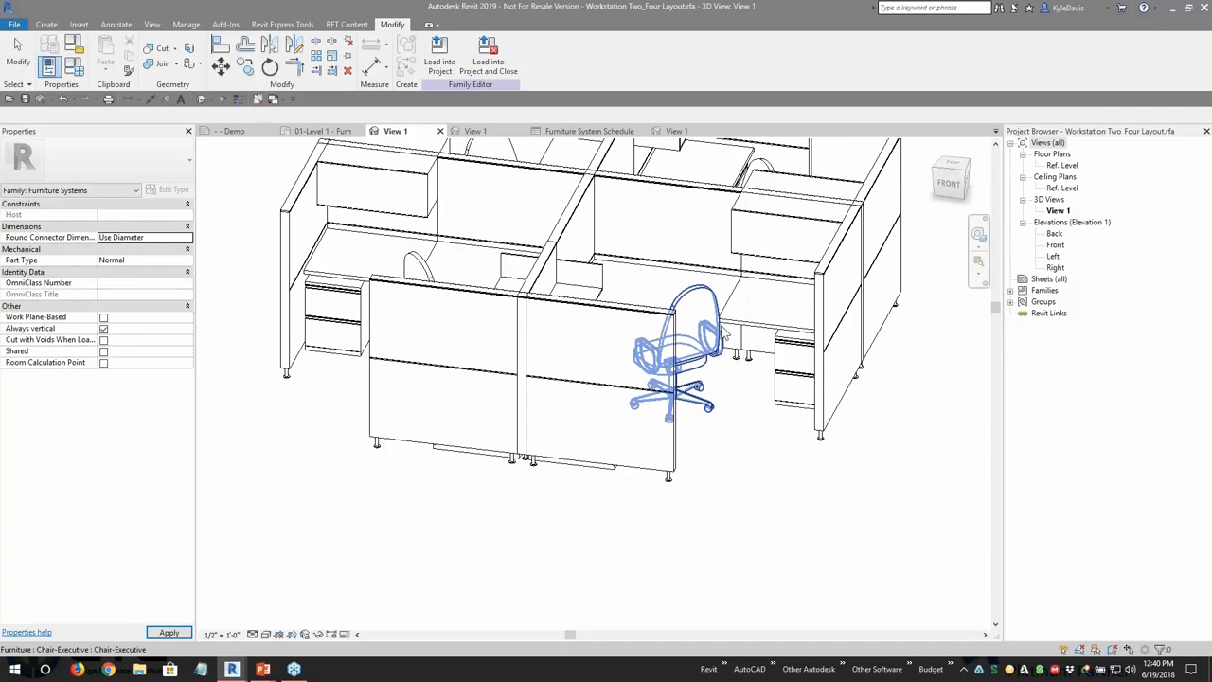
# Step: Load the workstation layout into Nested Families.rvt, overwriting the existing version and the shared work surface sub-component with the layout's version
pyautogui.click(440, 57)
pyautogui.click(526, 286)
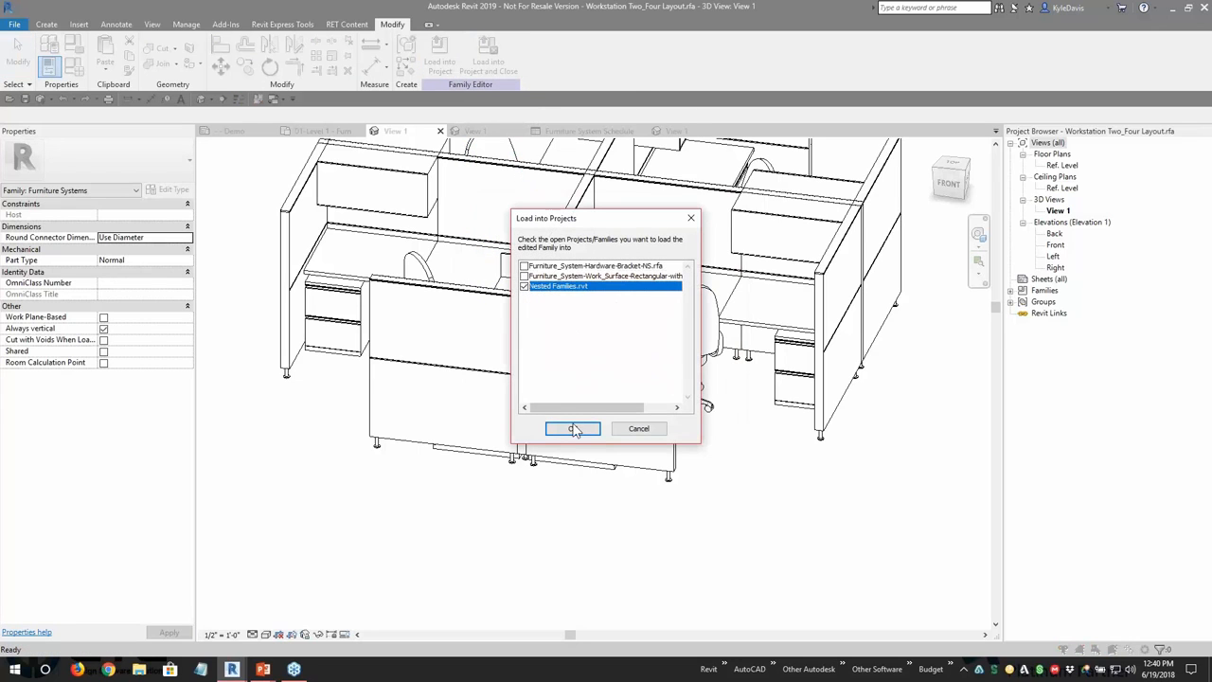
pyautogui.click(573, 428)
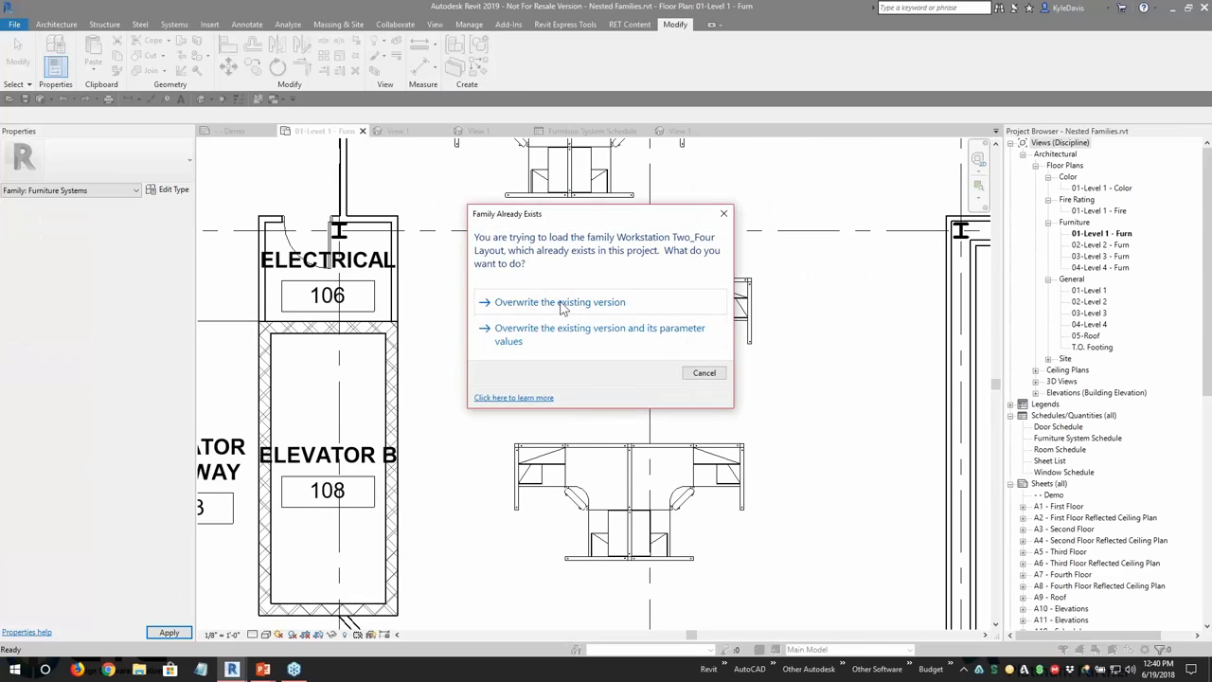
pyautogui.click(590, 312)
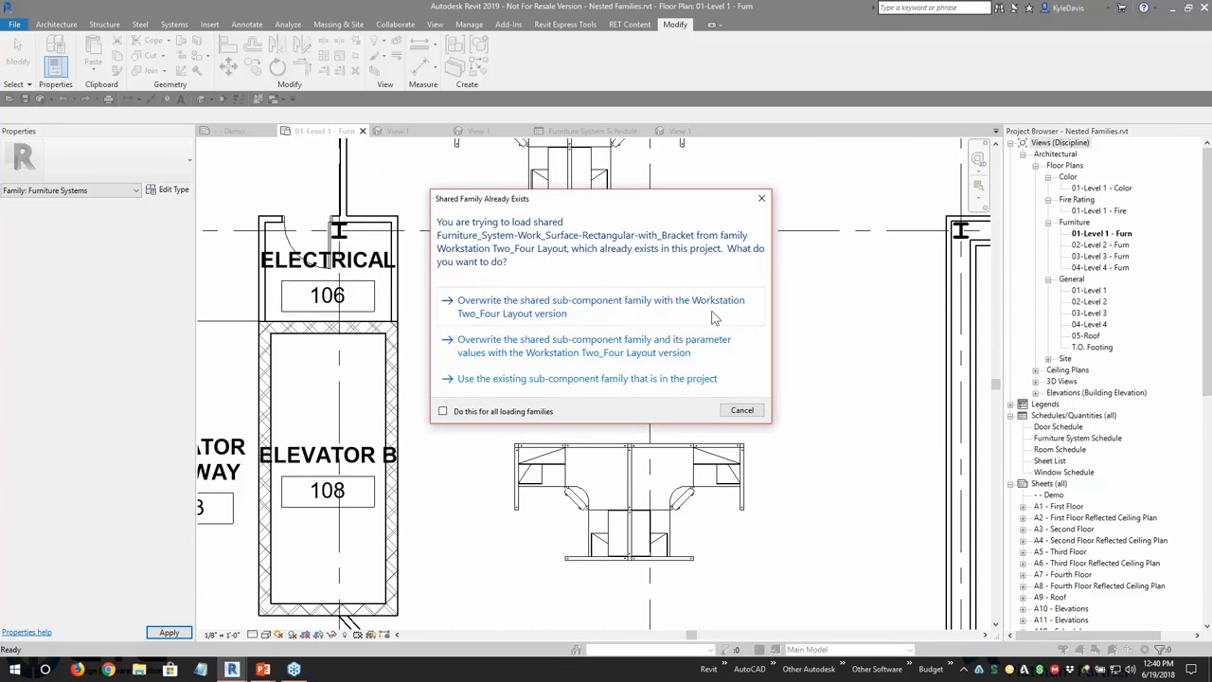
pyautogui.click(533, 317)
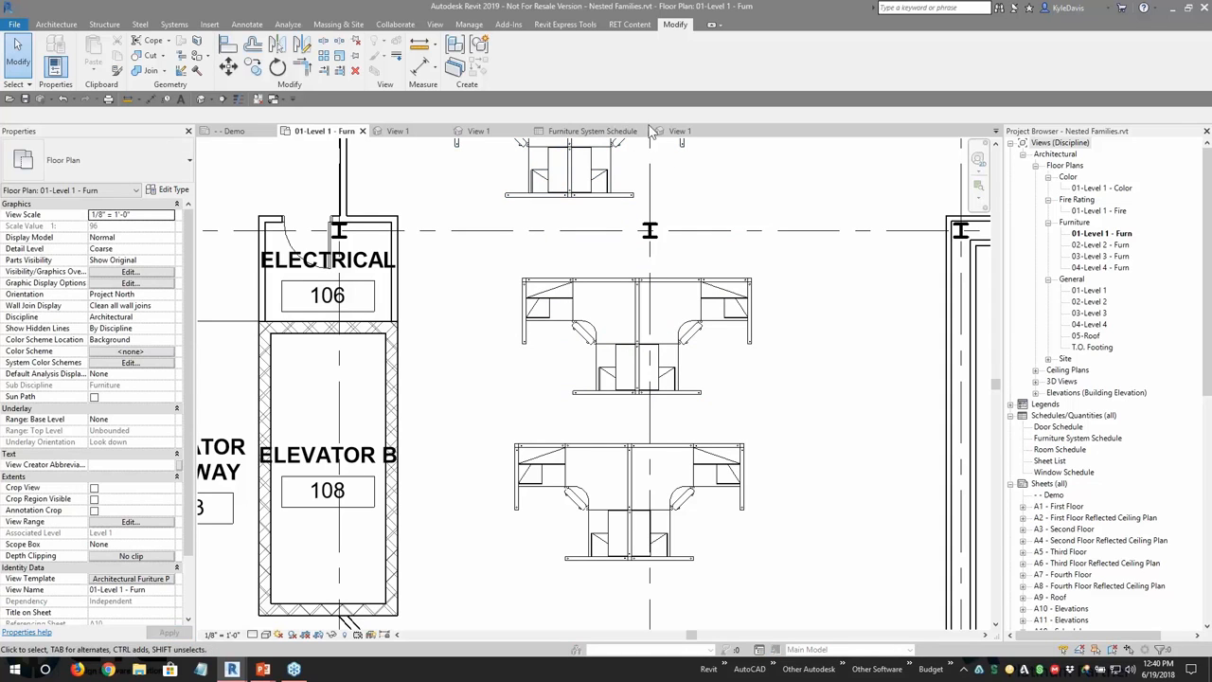
# Step: Check the Furniture System Schedule and select the rectangular work surface nested in the upper two-workstation layout on the Level 1 furniture plan
pyautogui.click(610, 136)
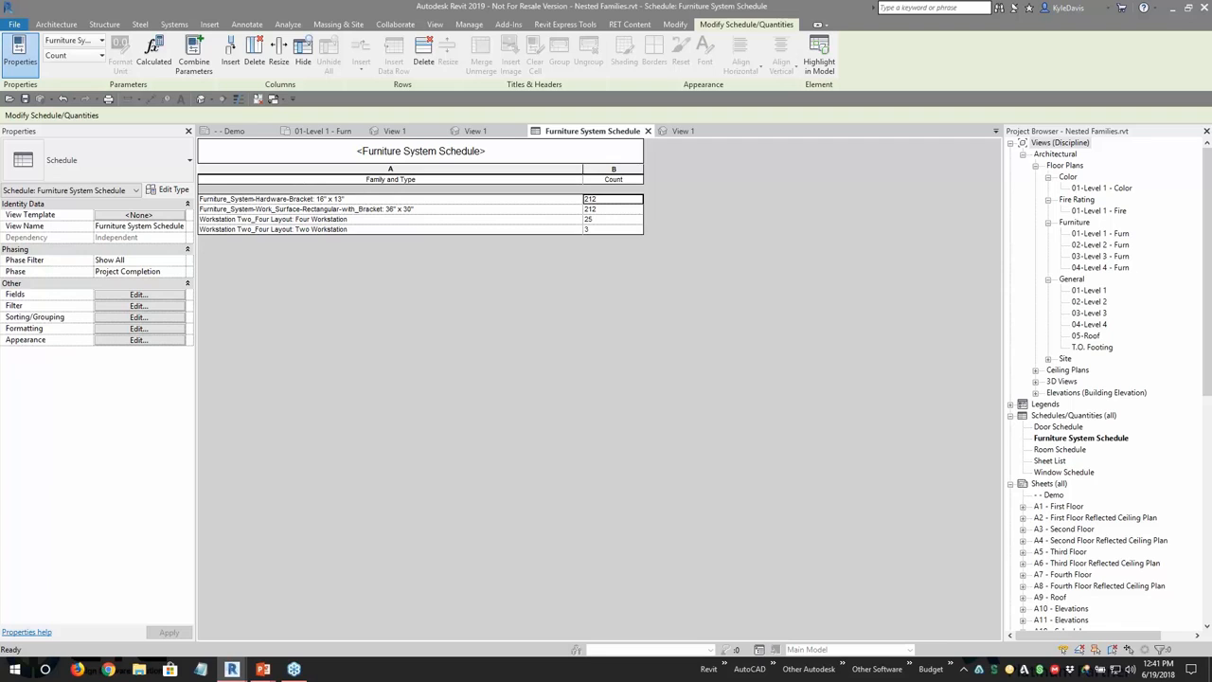
pyautogui.click(312, 134)
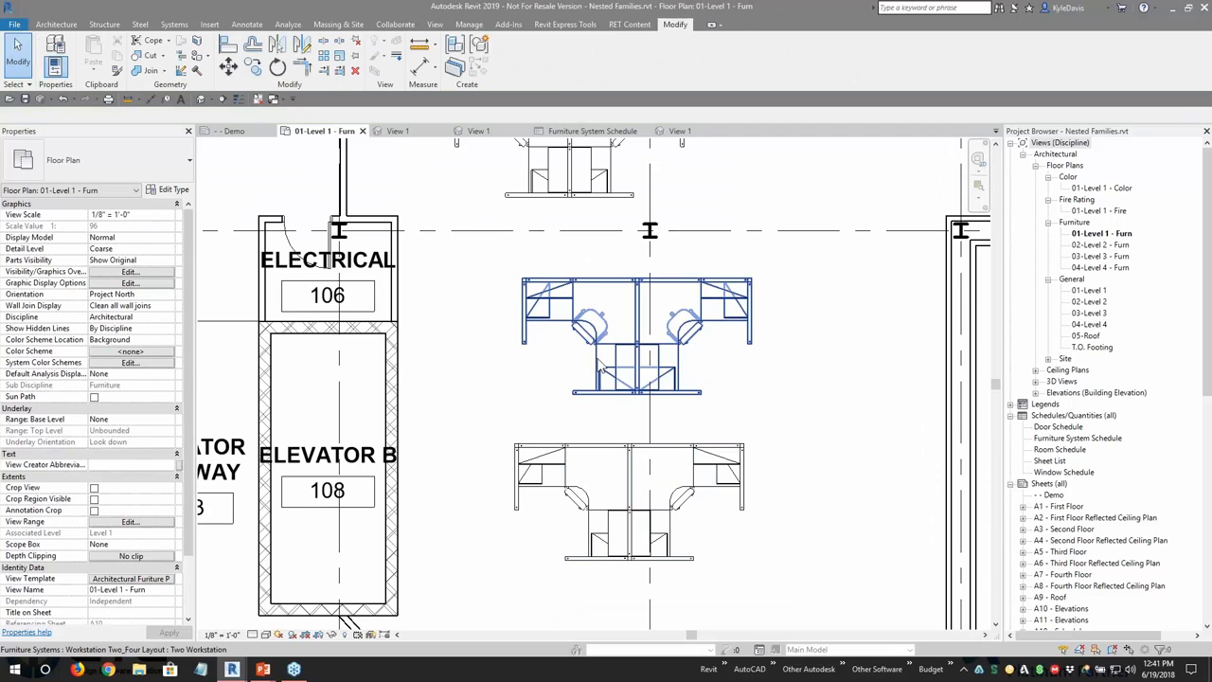
pyautogui.press('Tab')
pyautogui.click(600, 368)
pyautogui.scroll(3, 588, 356)
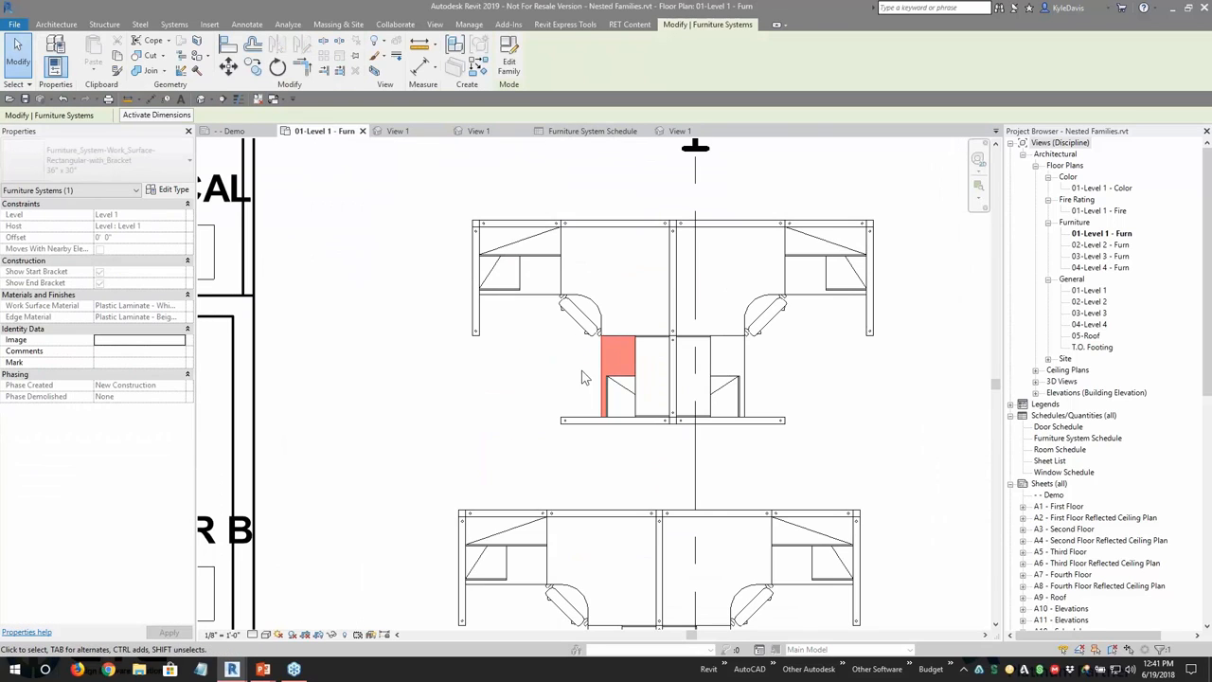
# Step: Alternately select the executive chair and the rectangular work surface nested in the upper workstation to examine their properties, and clear the selection
pyautogui.click(581, 376)
pyautogui.press('Tab')
pyautogui.click(590, 313)
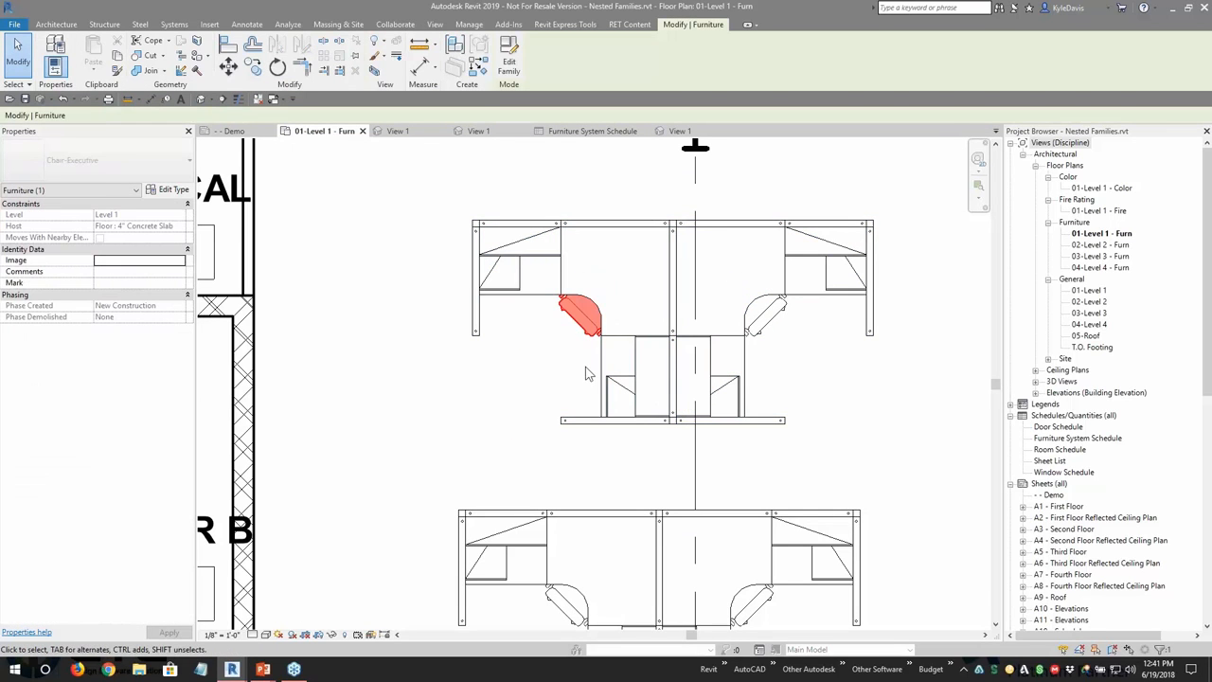
pyautogui.press('Tab')
pyautogui.press('Tab')
pyautogui.click(596, 369)
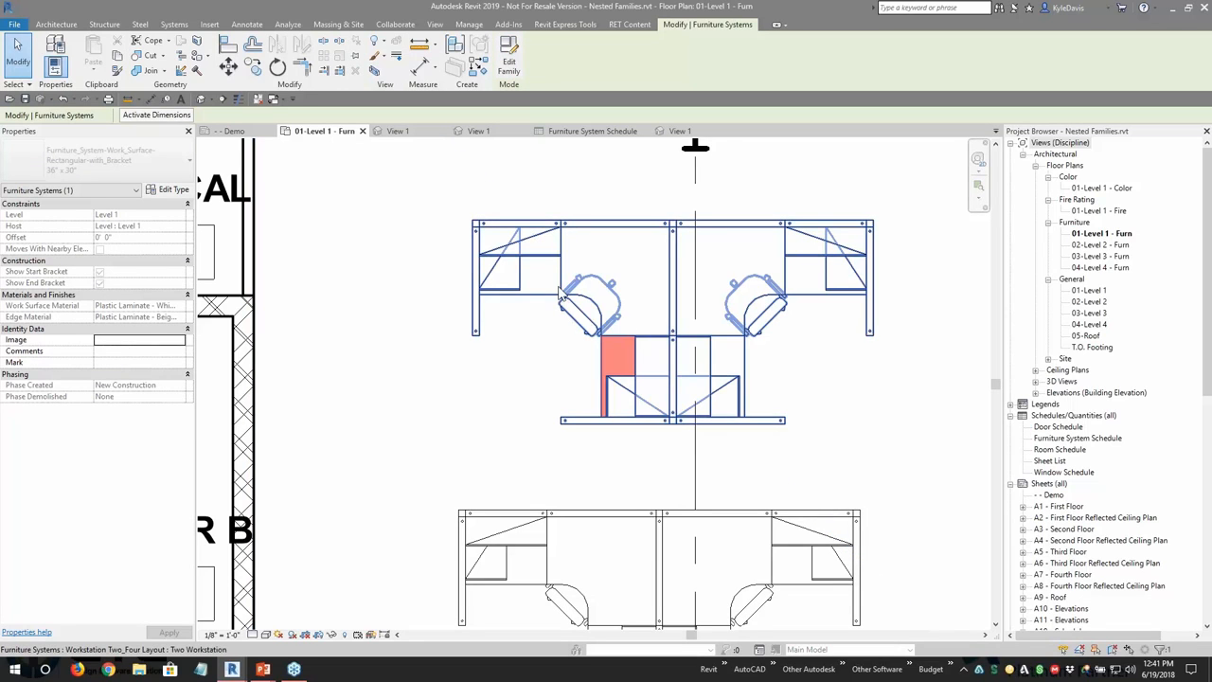
pyautogui.press('Tab')
pyautogui.press('Tab')
pyautogui.click(593, 327)
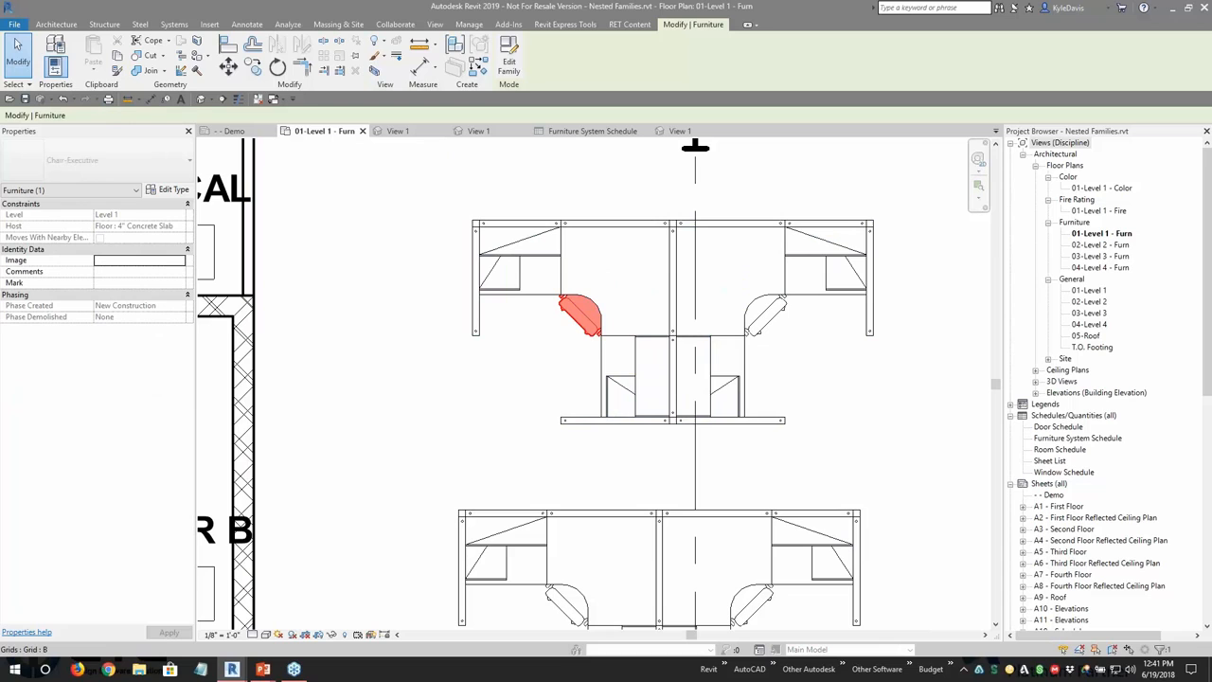
pyautogui.click(603, 376)
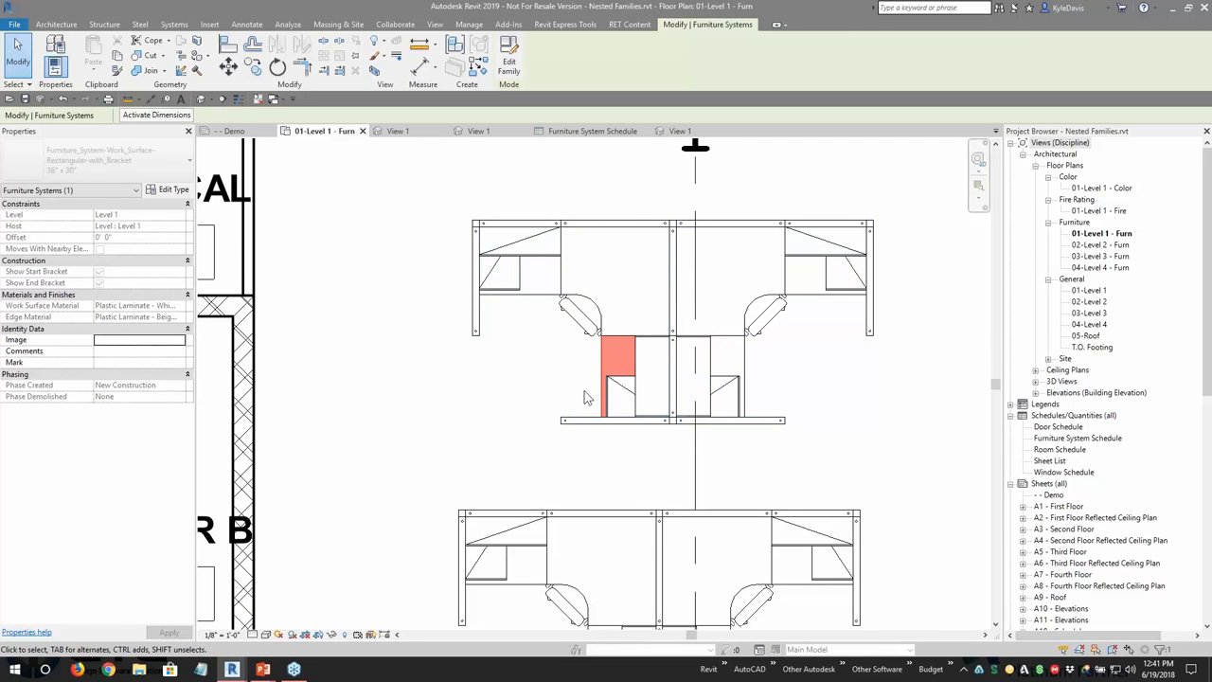
pyautogui.click(829, 431)
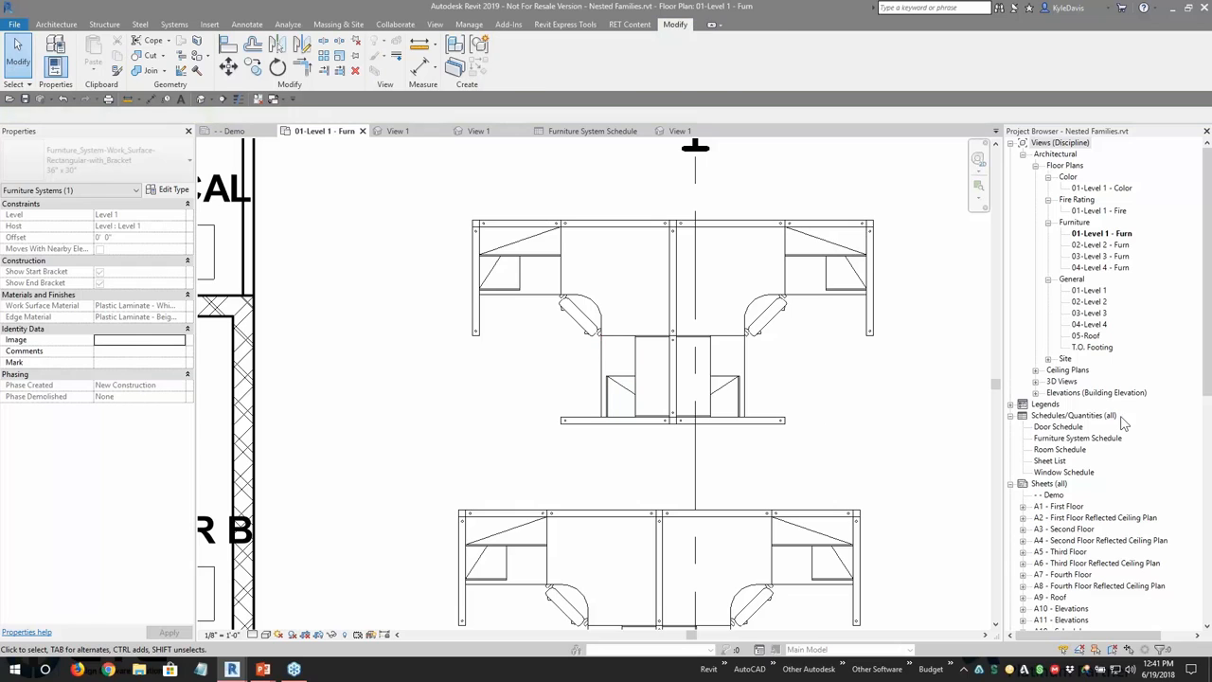
# Step: Find Furniture_System-Hardware-Bracket among the project's furniture system families and review the type properties of its 16" x 13" type
pyautogui.click(1060, 142)
pyautogui.scroll(-9, 1114, 433)
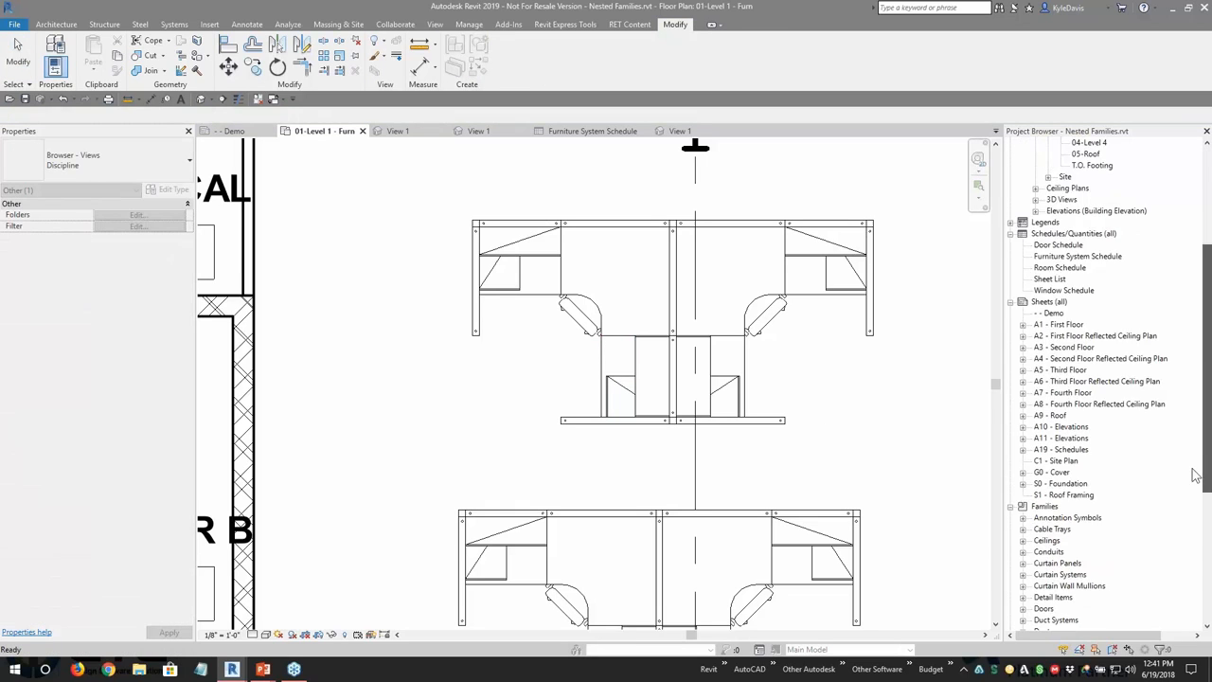
pyautogui.scroll(-3, 1099, 460)
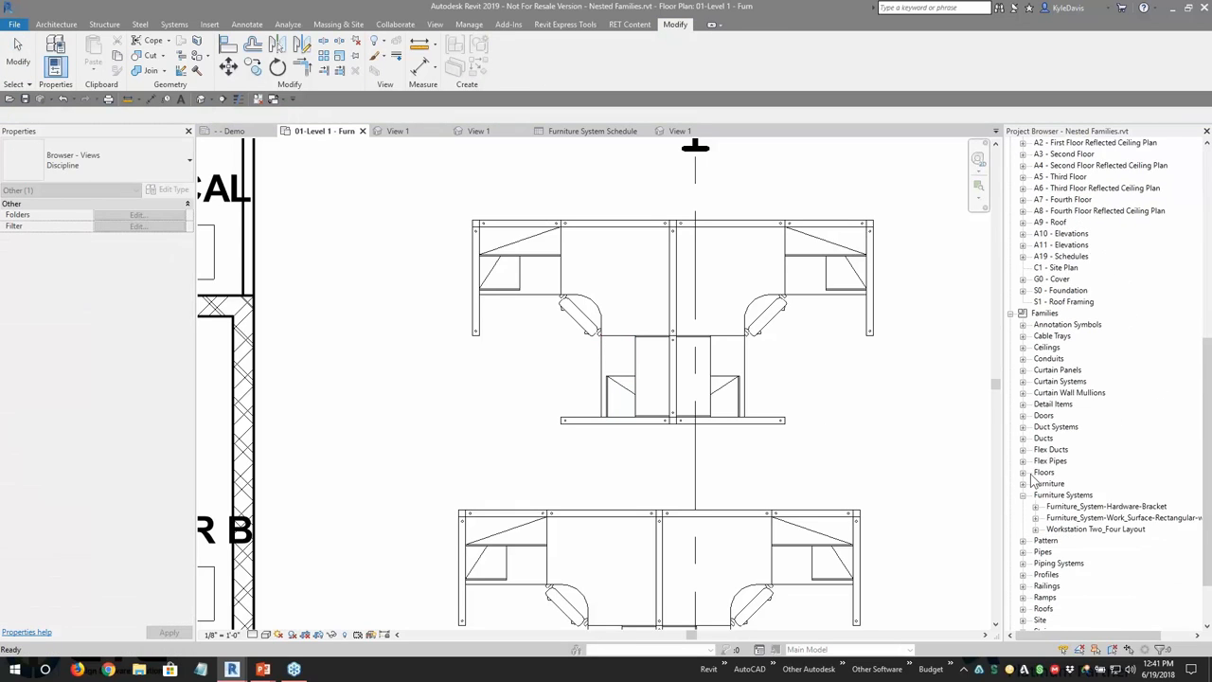
pyautogui.click(1135, 451)
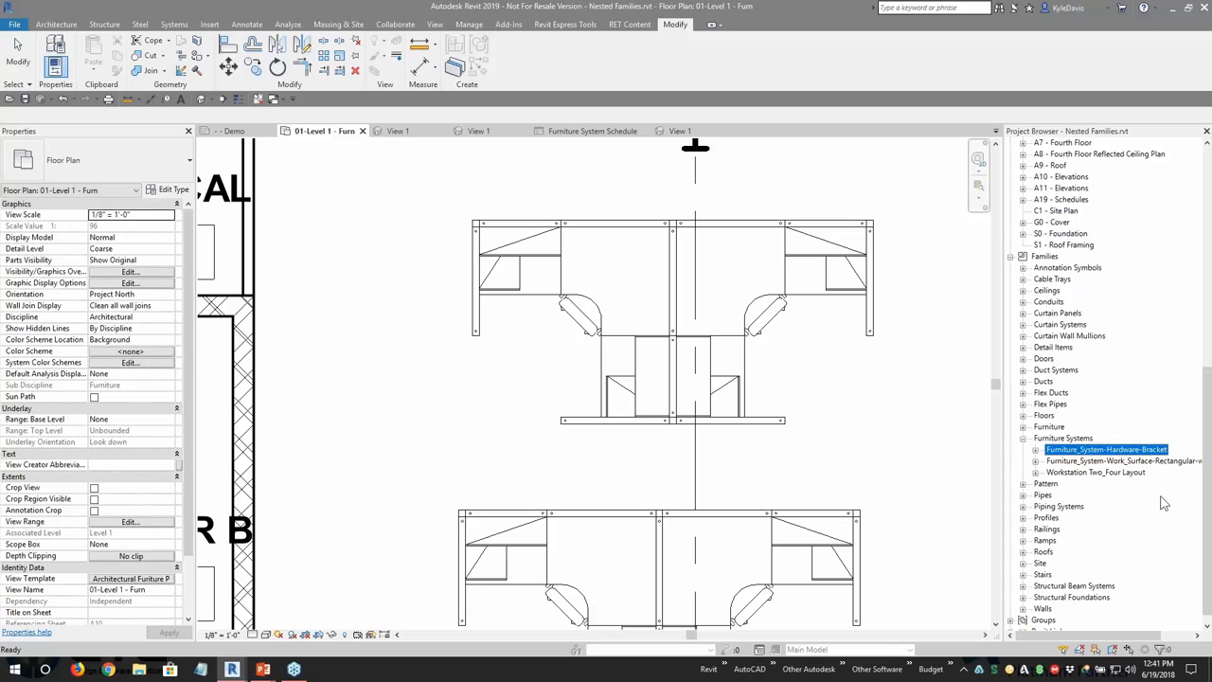
pyautogui.click(1036, 450)
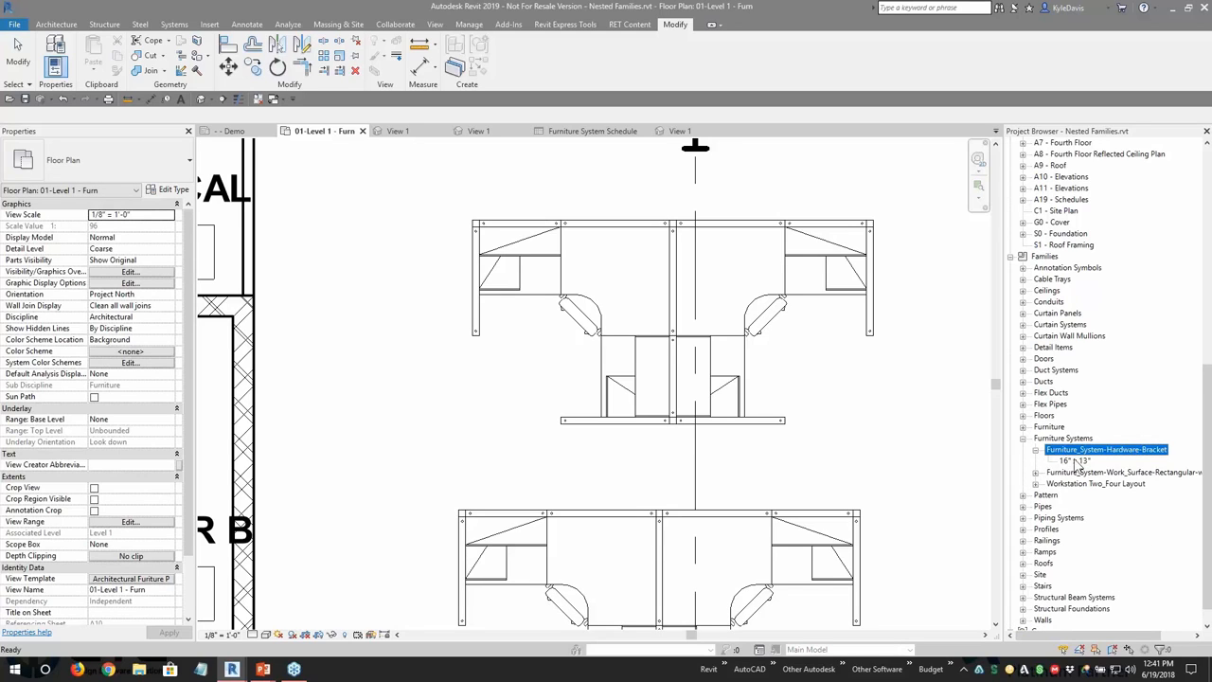
pyautogui.click(1078, 462)
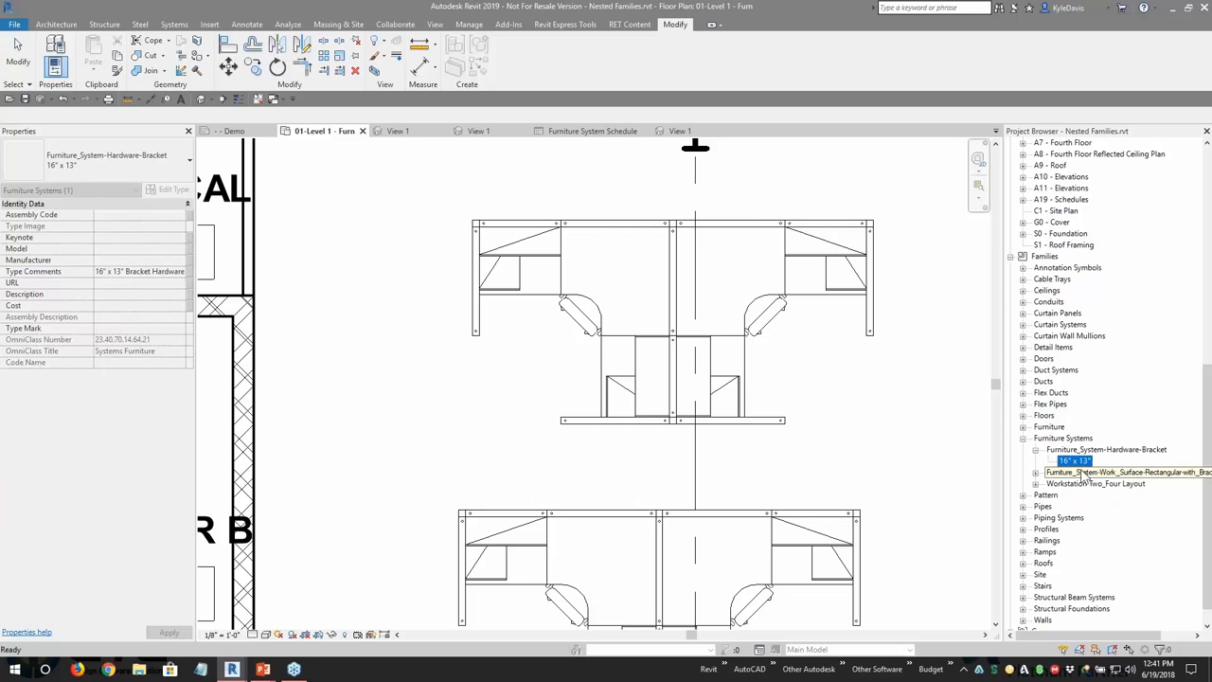
pyautogui.doubleClick(1076, 462)
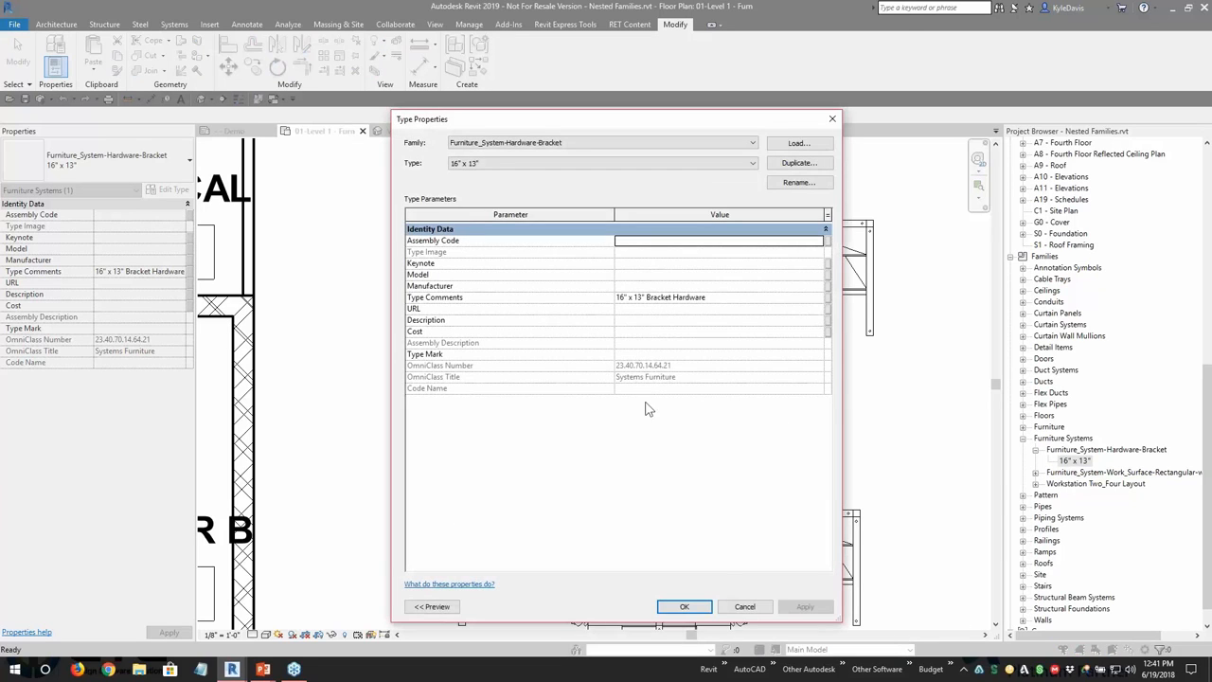
pyautogui.click(744, 606)
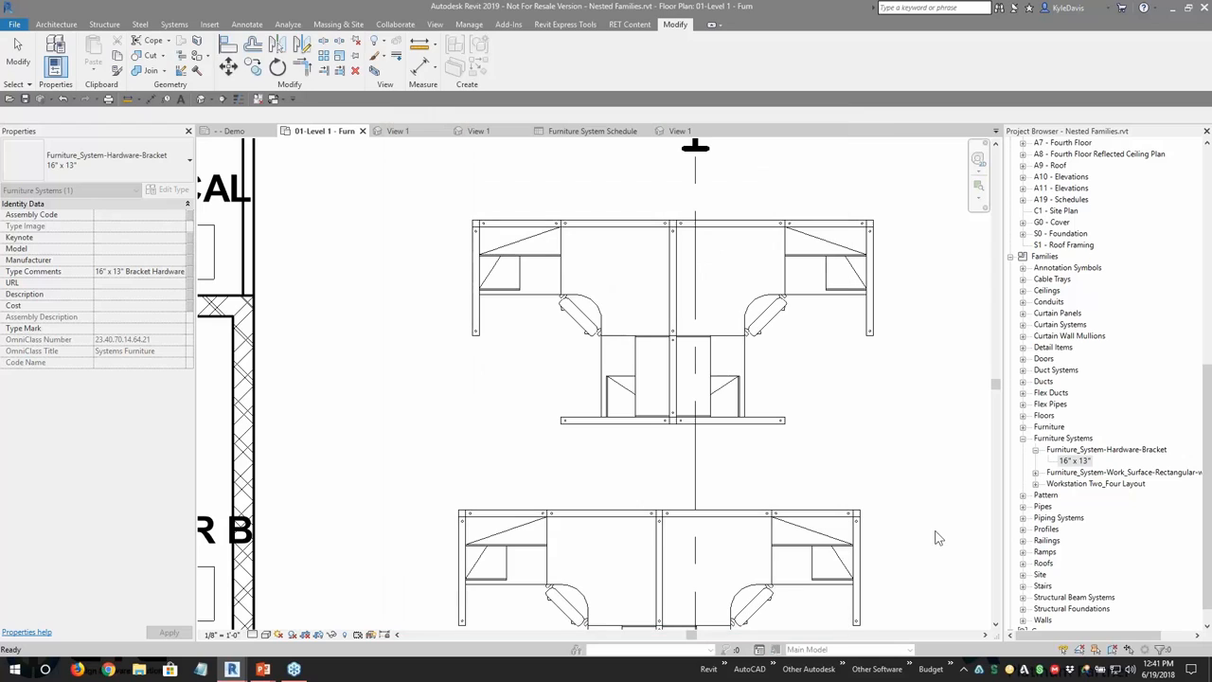
pyautogui.click(919, 462)
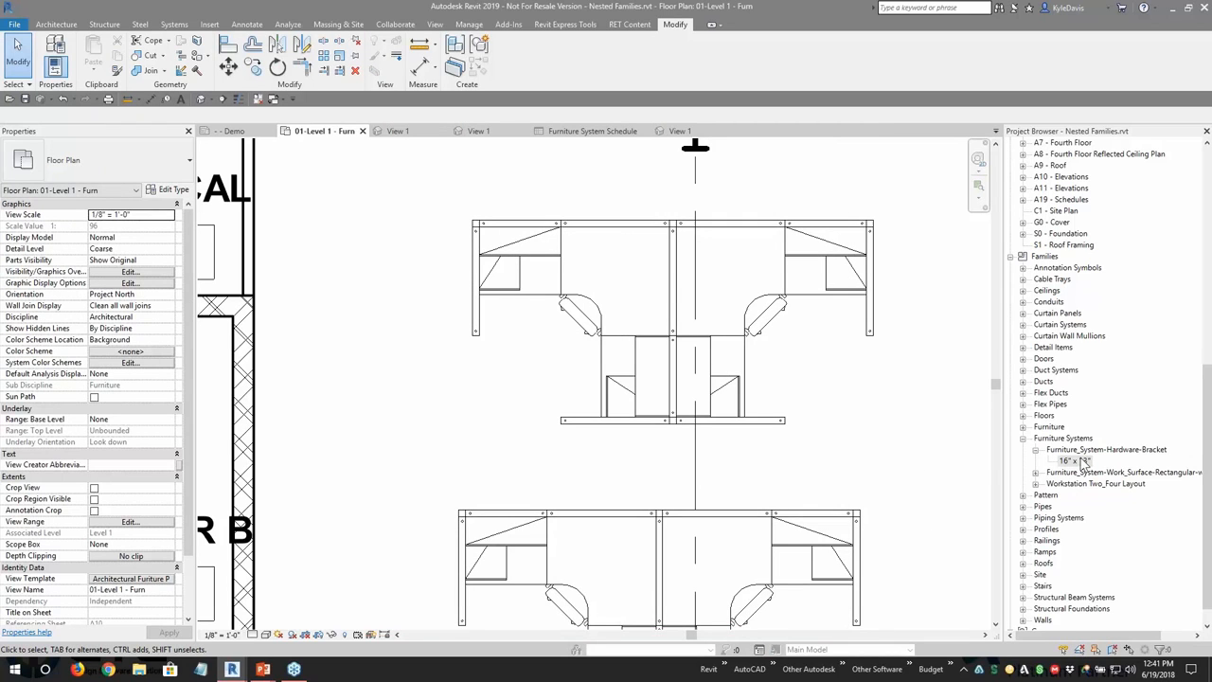
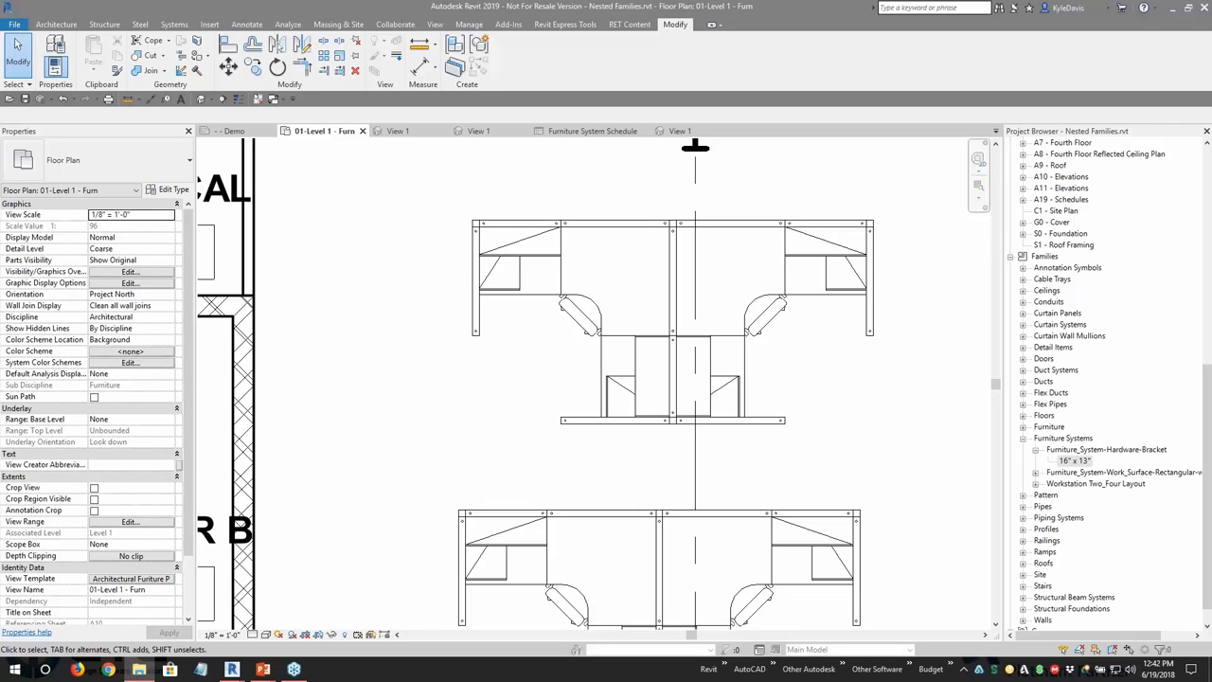
# Step: Switch to File Explorer, compare the file sizes of Groups.rvt and Nested Families.rvt, and close the folder window
pyautogui.moveTo(1211, 57); pyautogui.dragTo(668, 93)
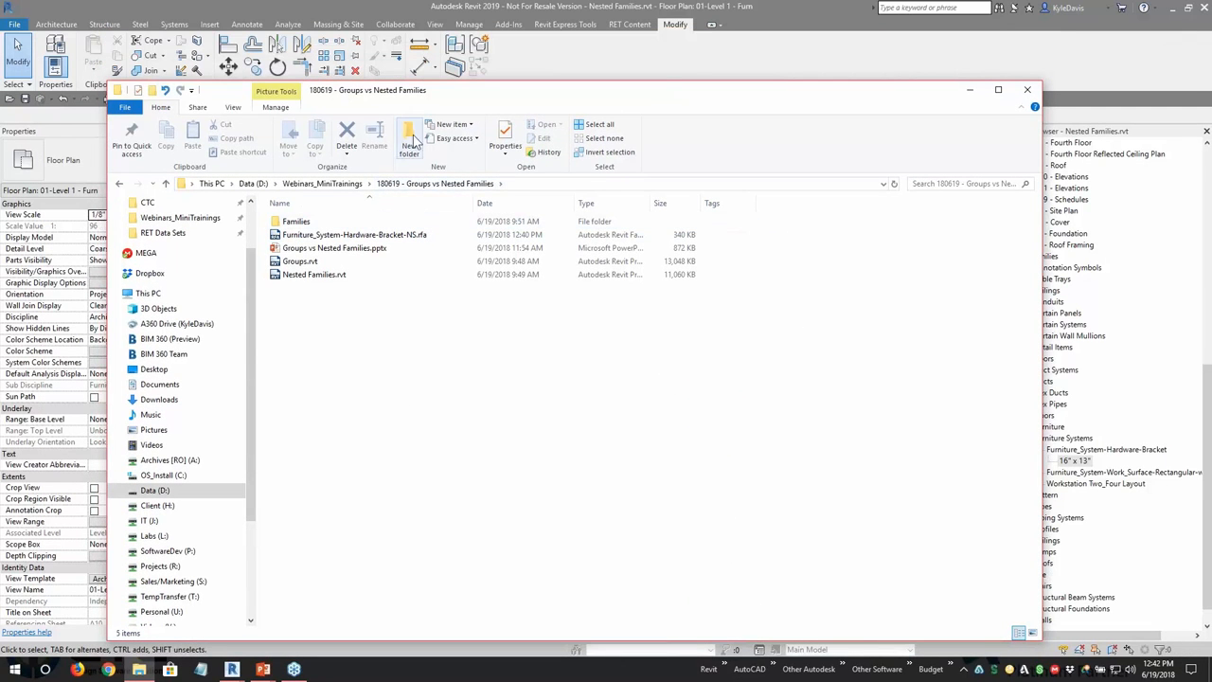
pyautogui.click(322, 262)
pyautogui.click(325, 273)
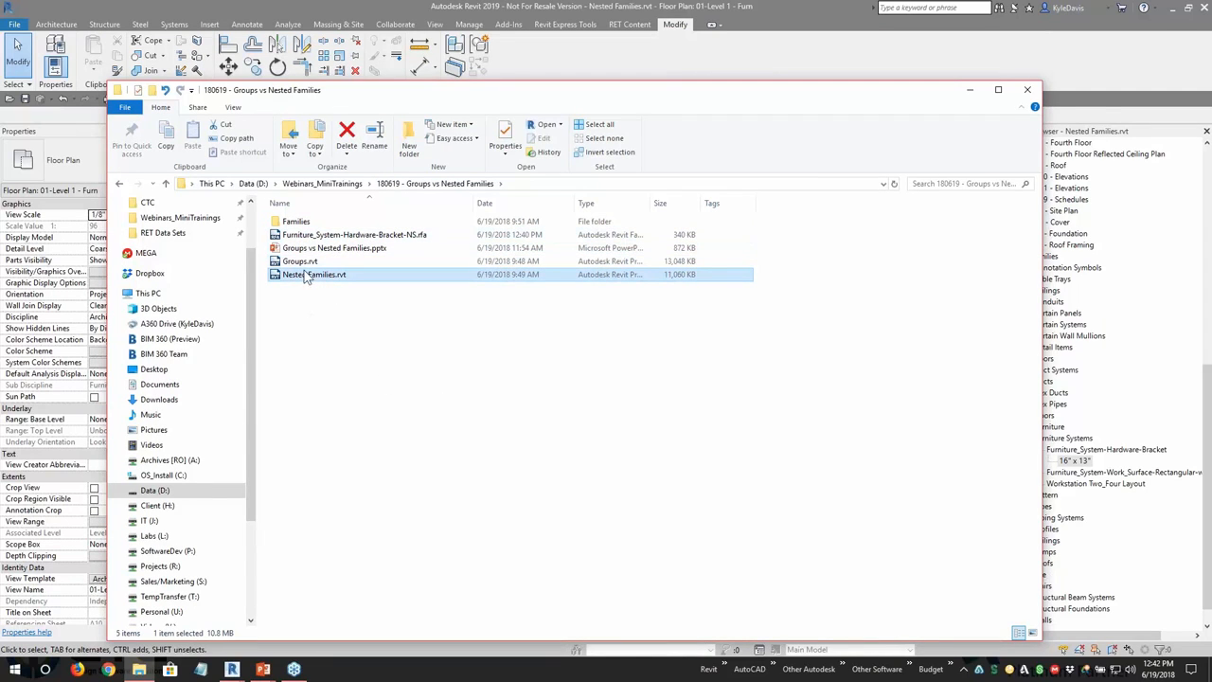
pyautogui.click(301, 262)
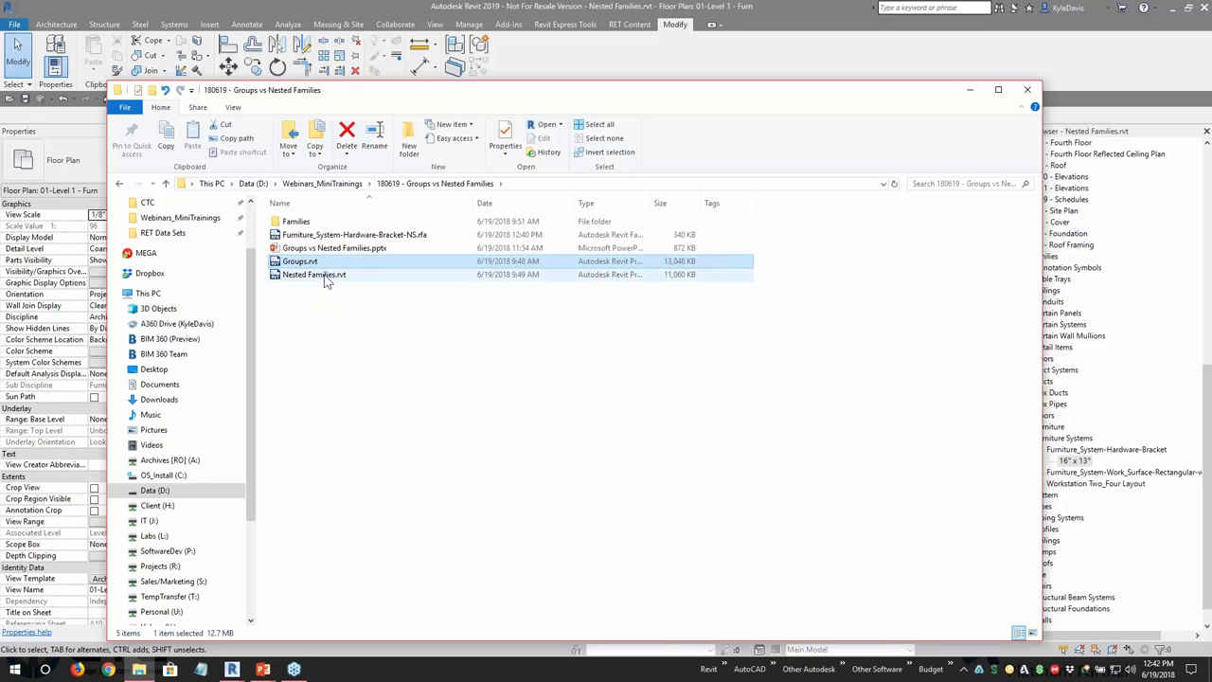
pyautogui.click(651, 295)
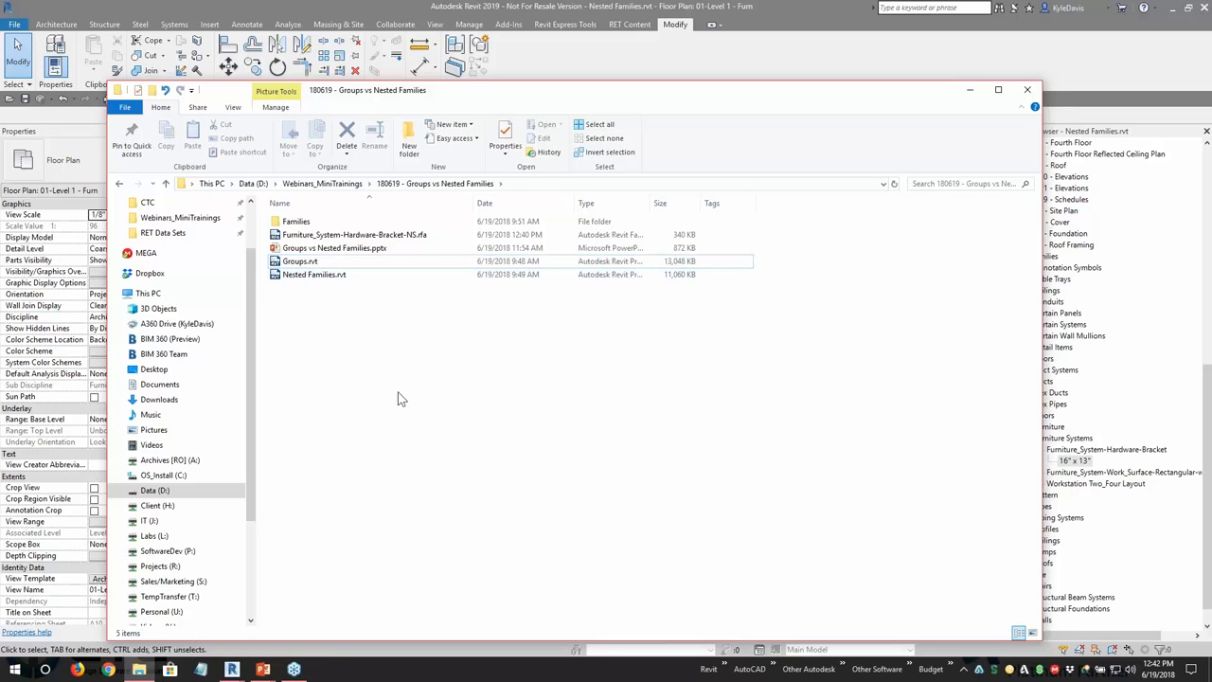
pyautogui.click(667, 264)
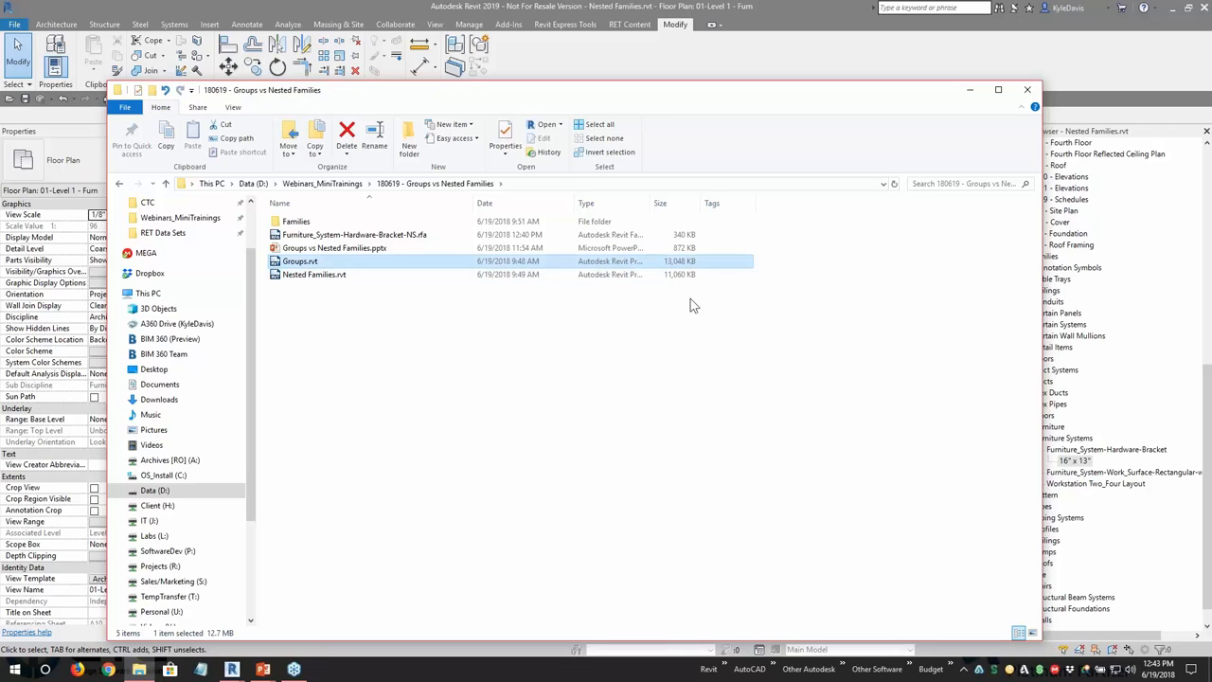
pyautogui.click(687, 276)
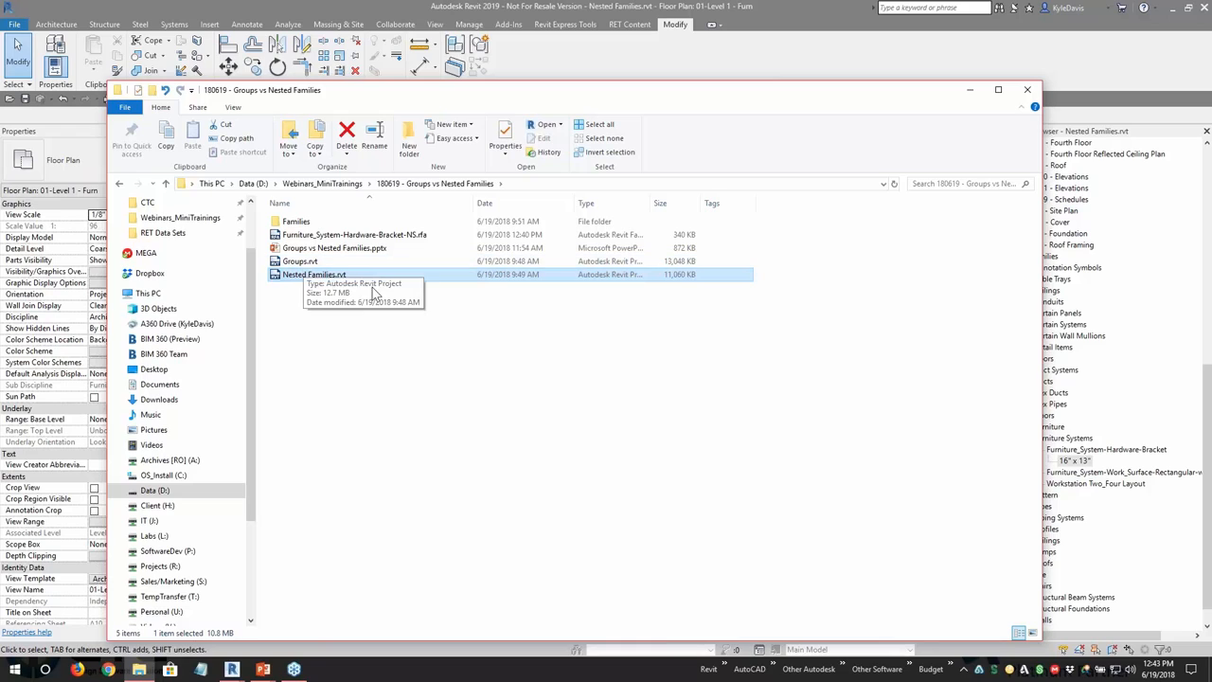
pyautogui.click(384, 333)
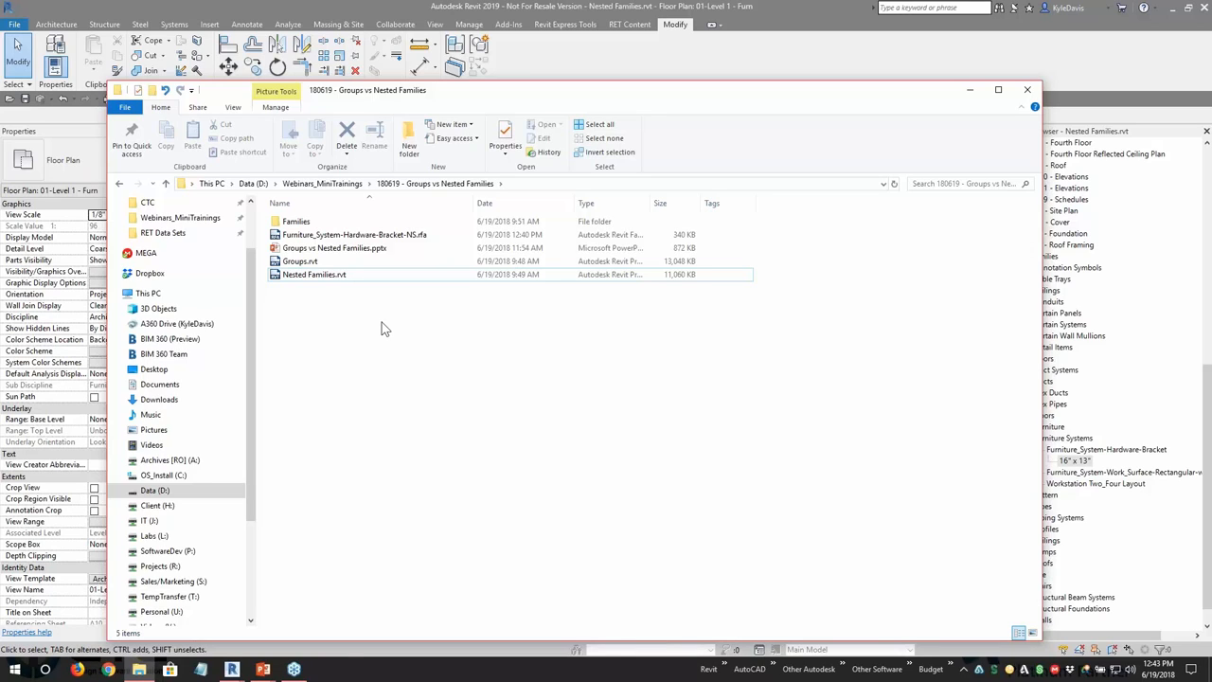
pyautogui.click(332, 279)
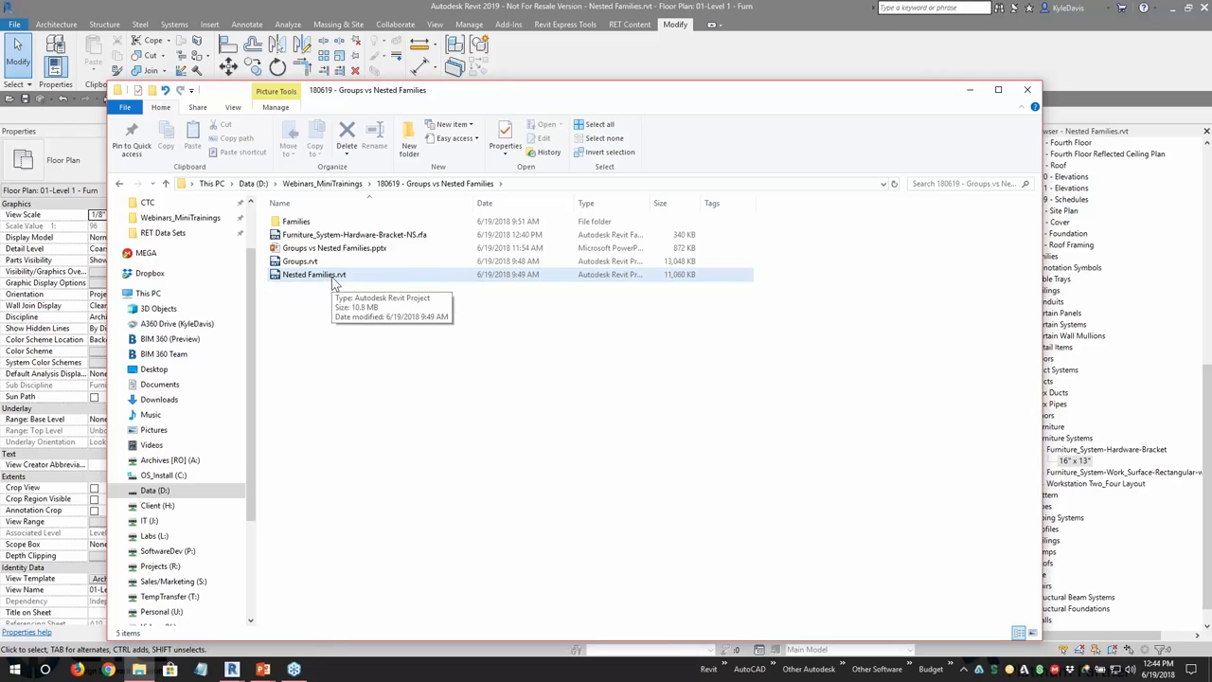
pyautogui.click(328, 265)
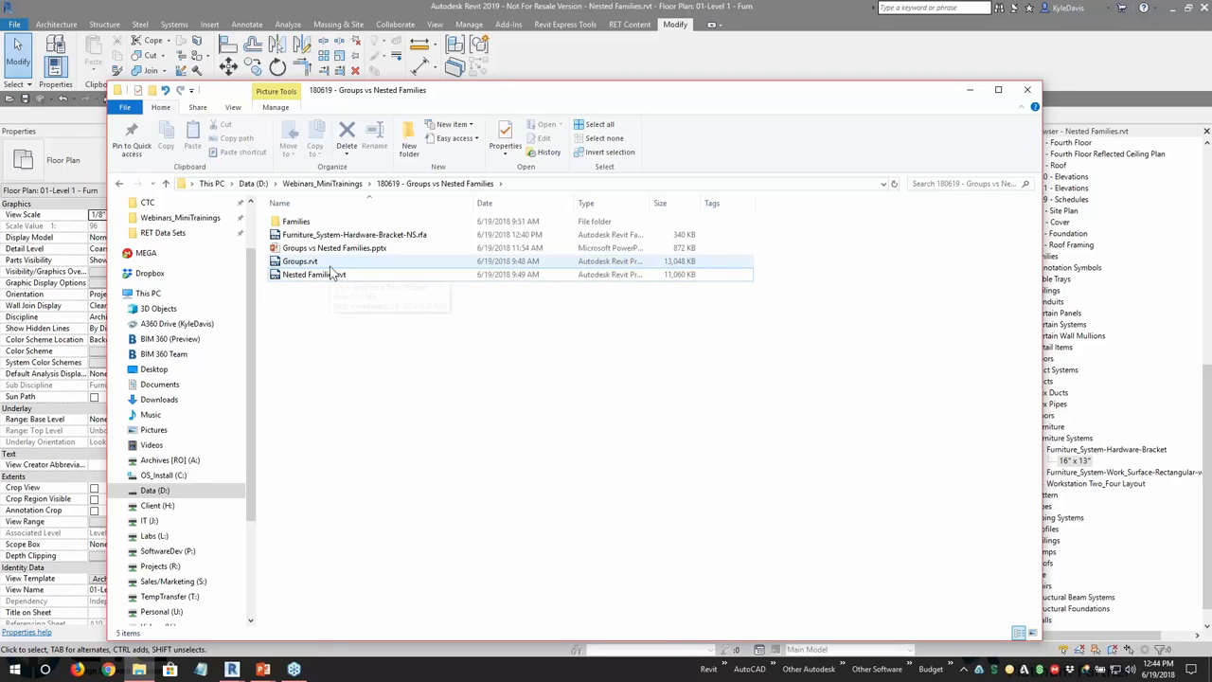
pyautogui.click(687, 274)
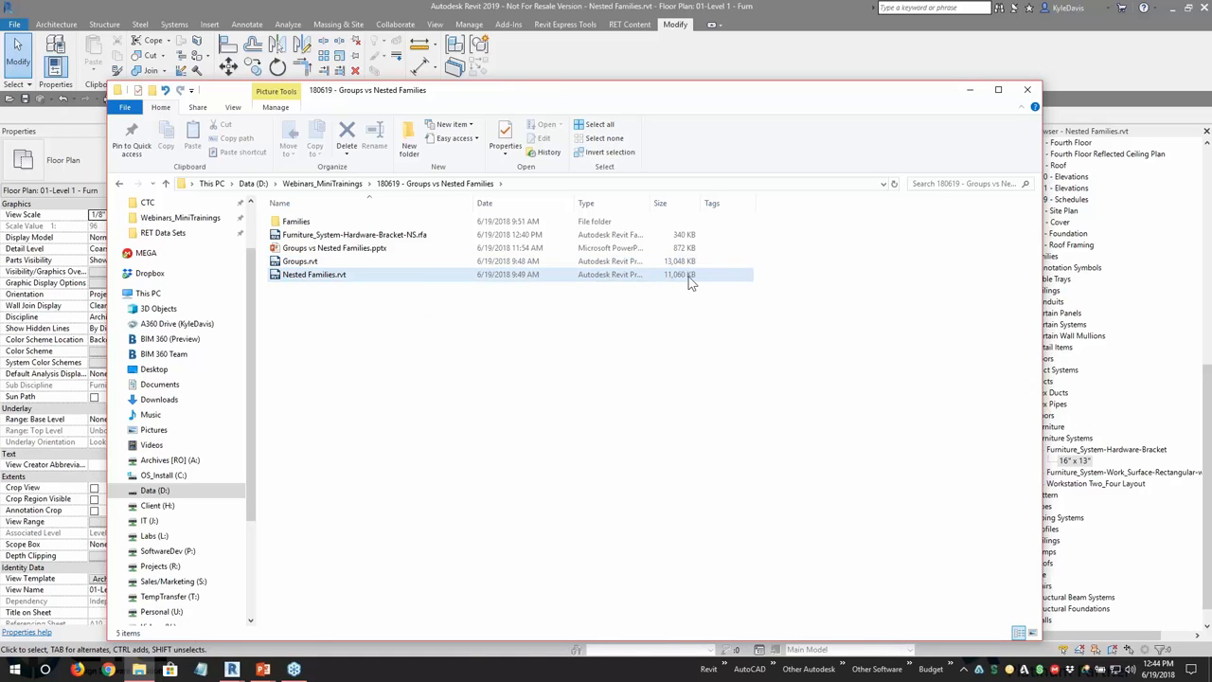
pyautogui.click(689, 264)
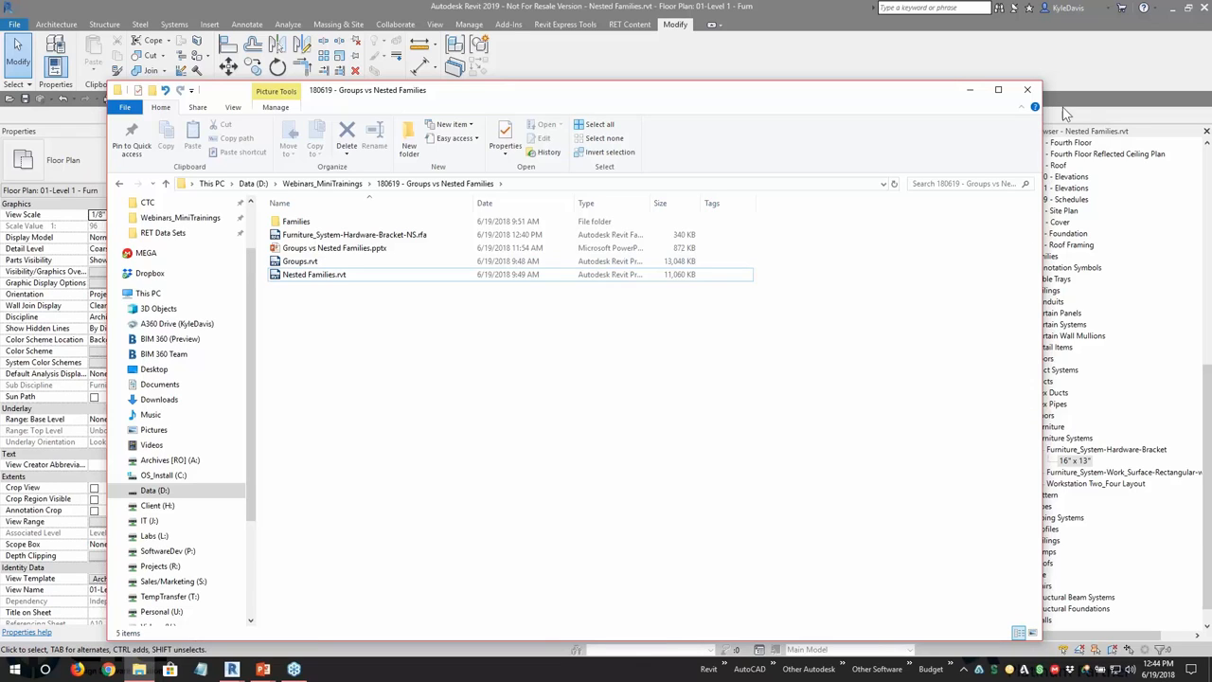
pyautogui.click(1028, 89)
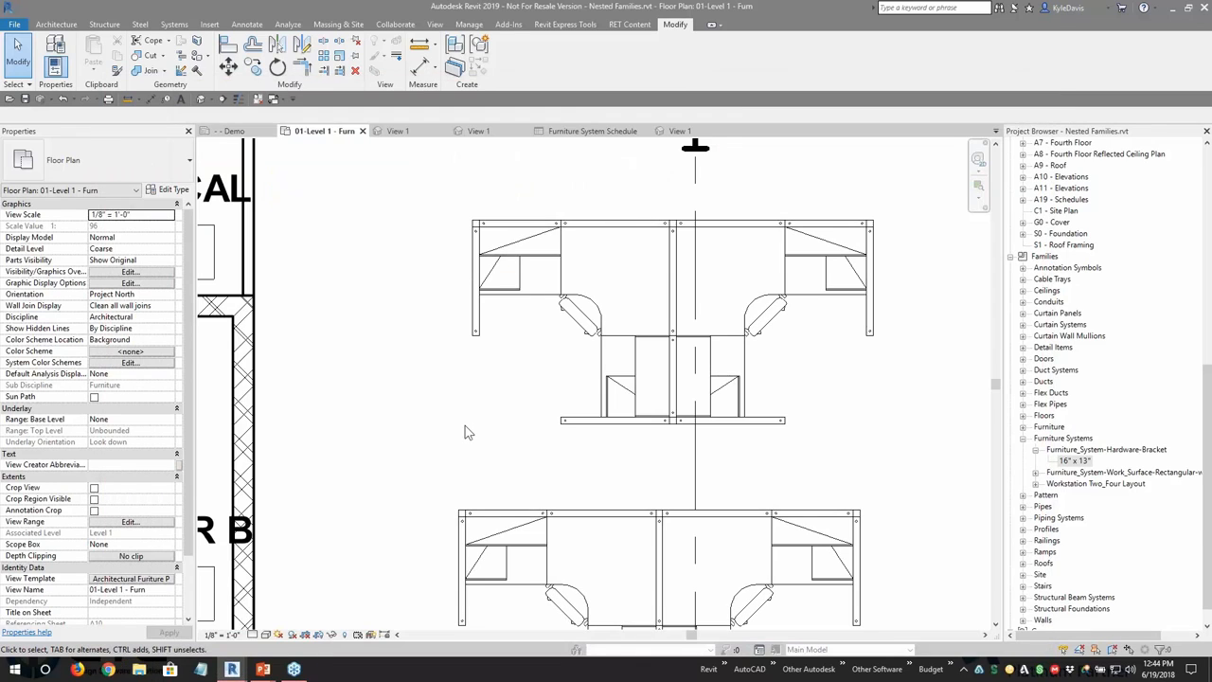
# Step: Show the whole Level 1 furniture plan and switch to the Groups vs Nested Families slide show in PowerPoint
pyautogui.middleClick(464, 422)
pyautogui.middleClick(464, 421)
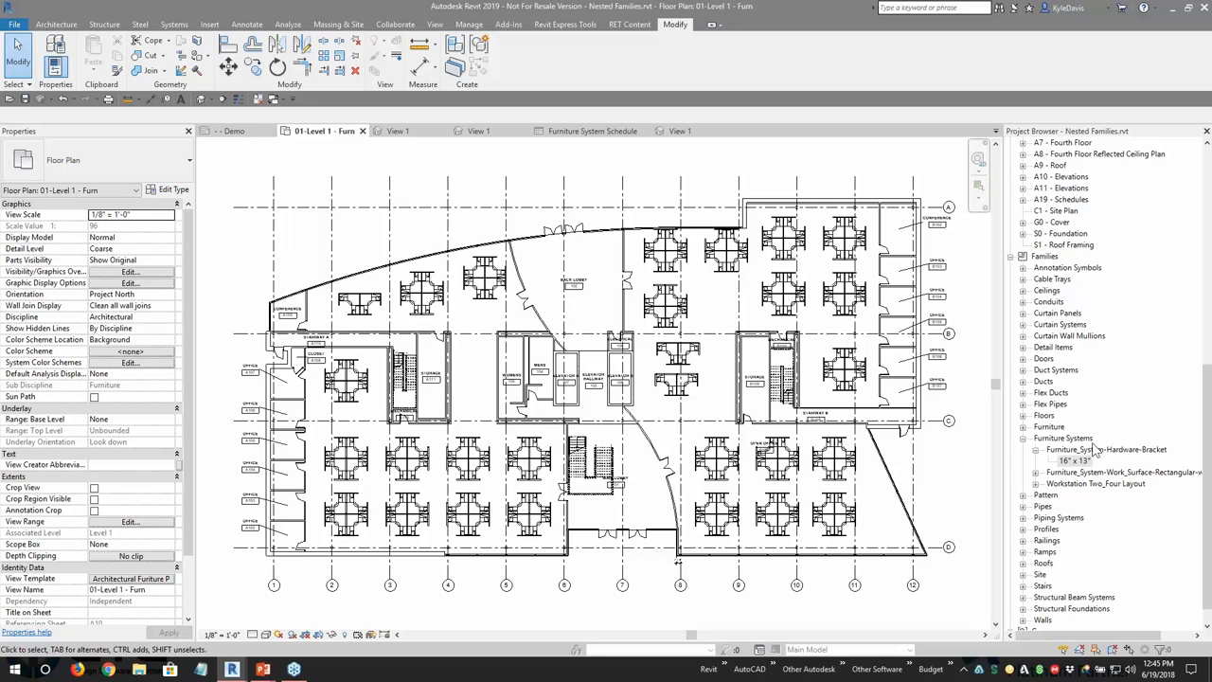
pyautogui.moveTo(263, 669)
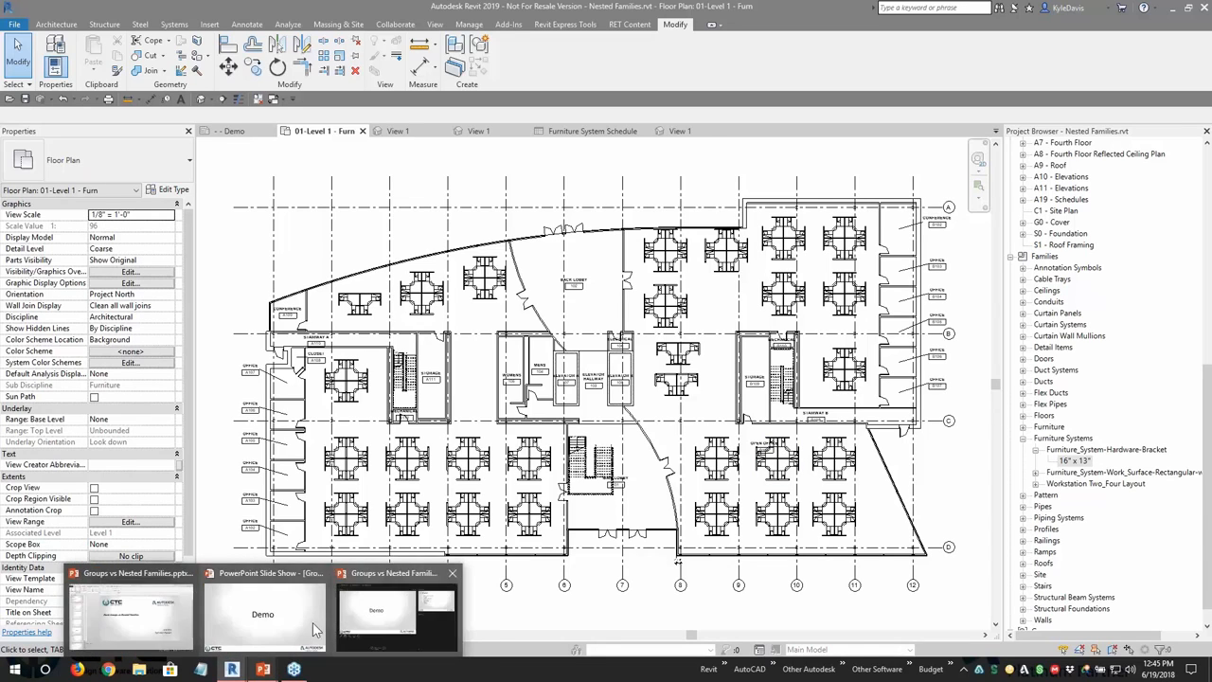
pyautogui.click(315, 630)
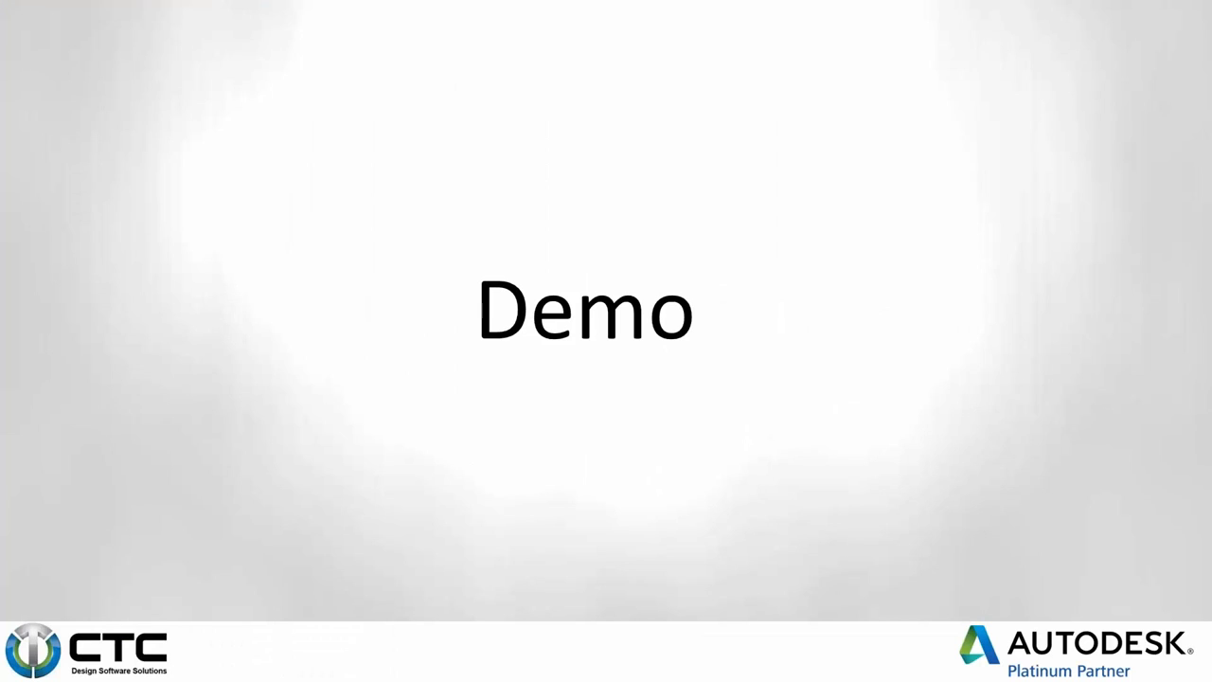